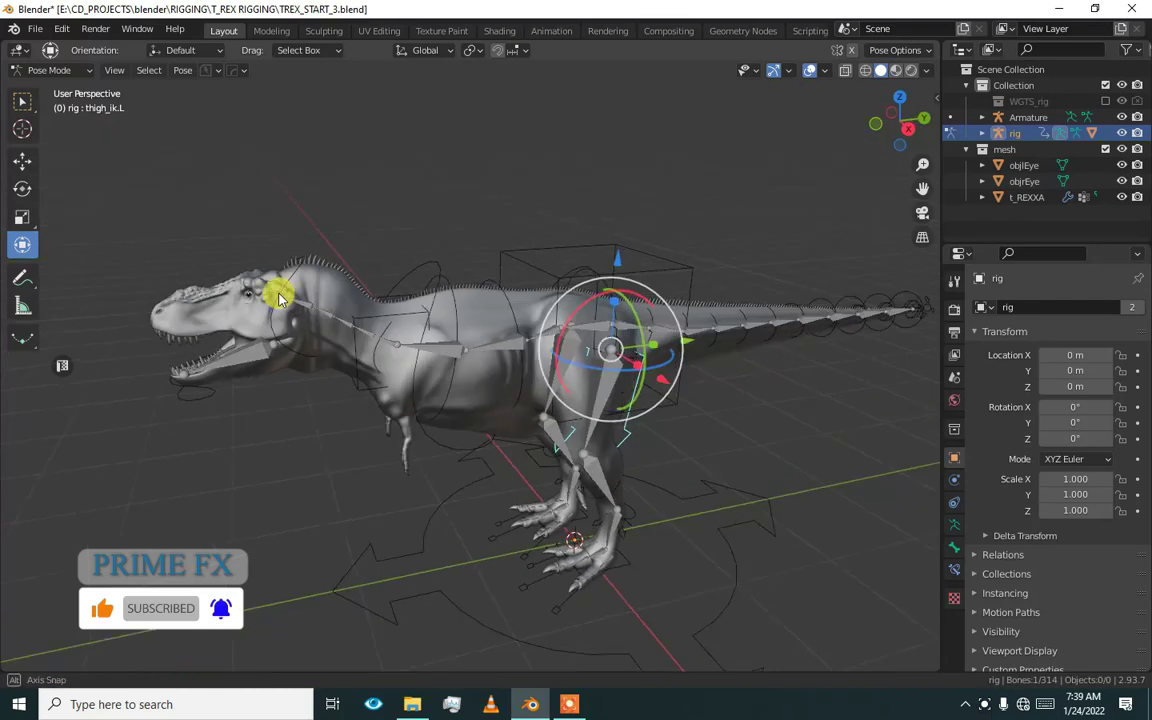
- Try rotating the neck control near the T-Rex's head and undo the rotation
scroll(267, 275, "up", 3)
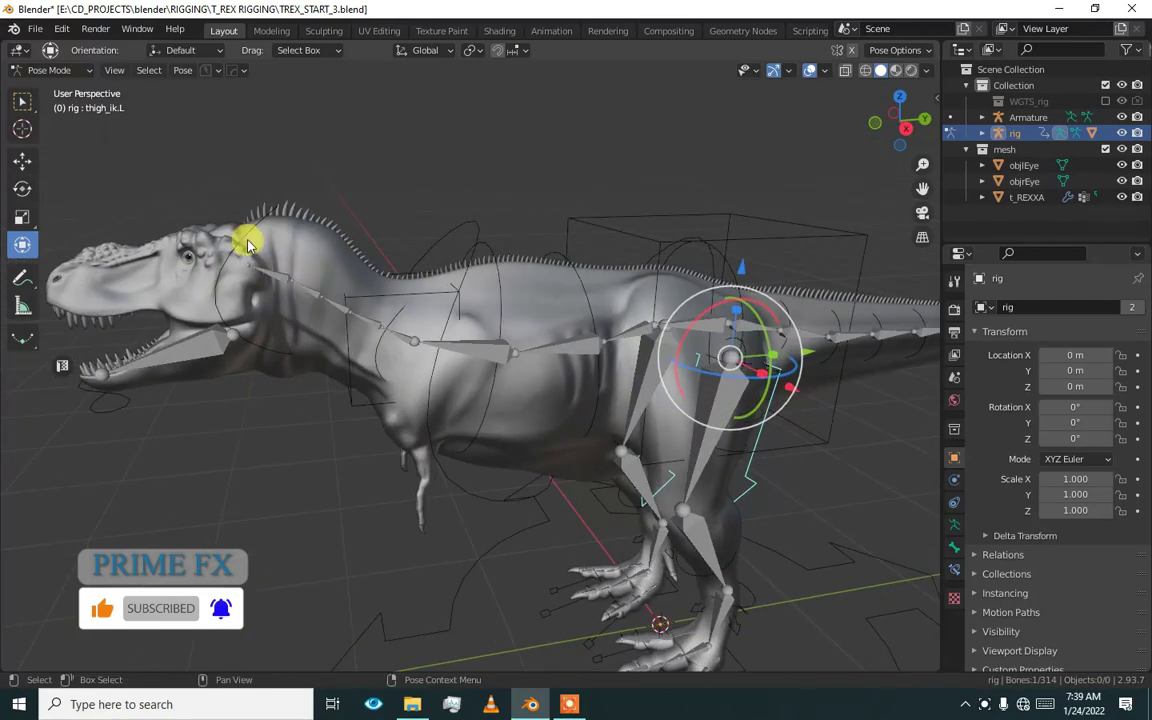
left_click(237, 247)
left_click_drag(353, 275, 356, 316)
key("ctrl+z")
middle_click_drag(309, 323, 400, 327, "shift")
mouse_move(468, 338)
middle_mouse_down()
mouse_move(463, 314)
mouse_move(481, 342)
mouse_move(458, 306)
mouse_move(583, 335)
mouse_move(509, 316)
mouse_move(462, 328)
middle_mouse_up()
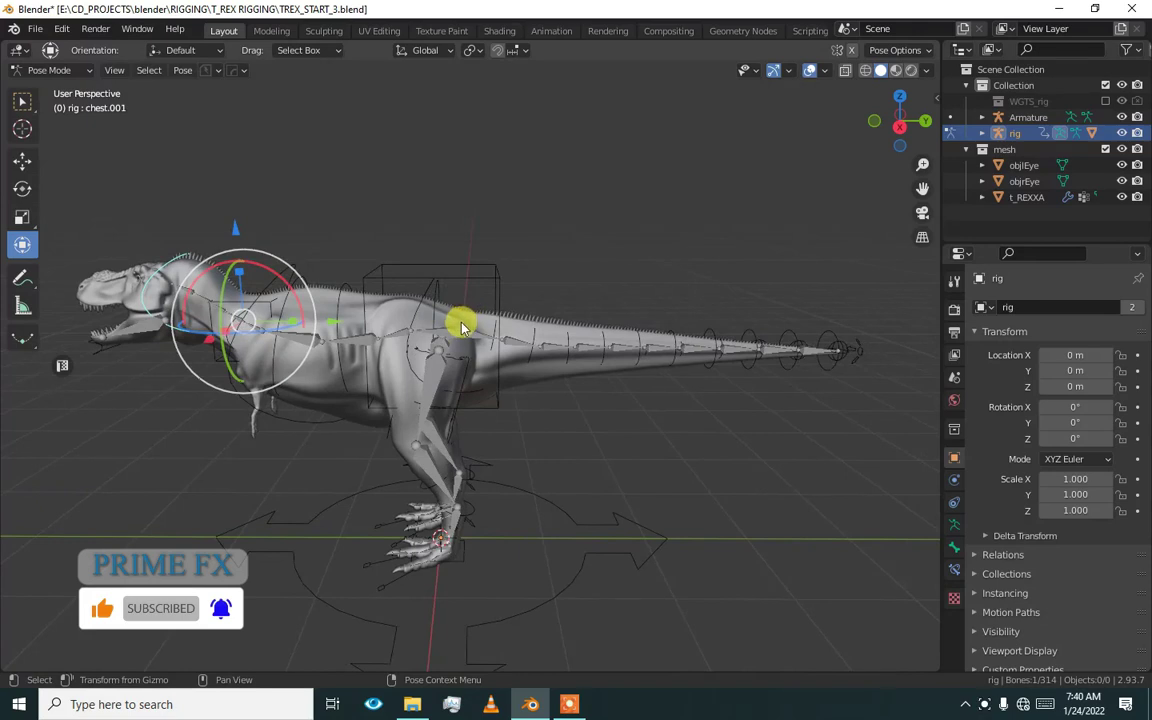
- Show the viewport's transform sidebar, try rotating the large box-shaped torso control at the hips, and undo the rotation
scroll(370, 357, "up", 1)
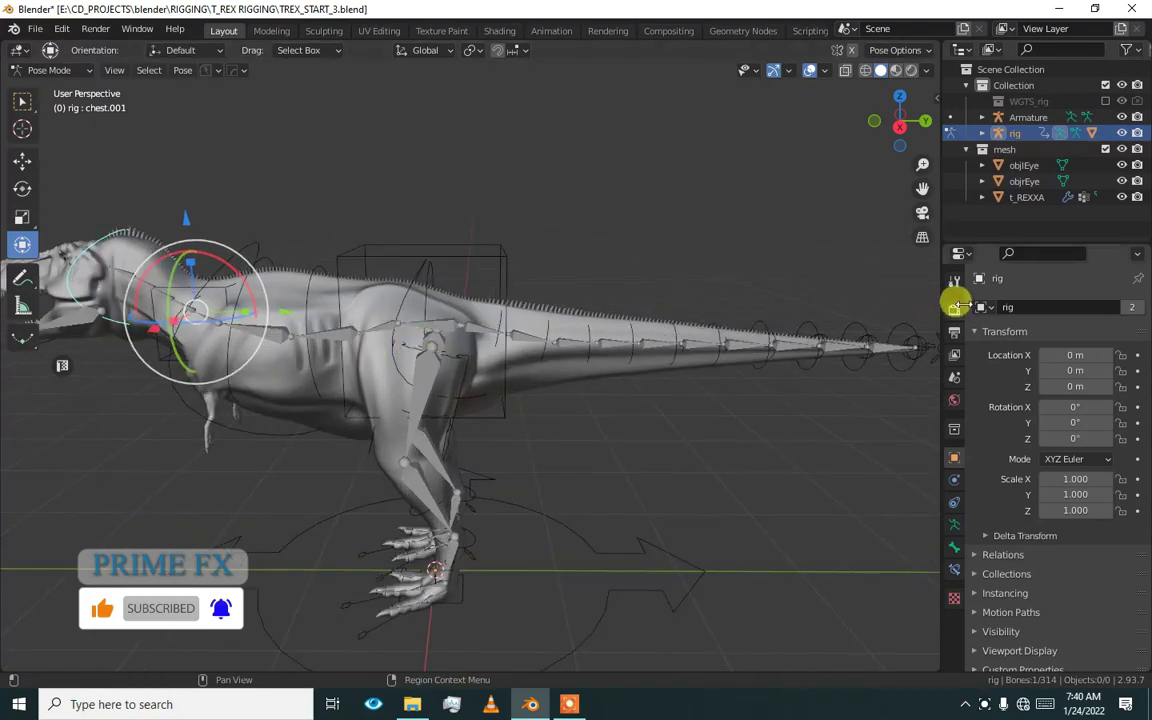
key("n")
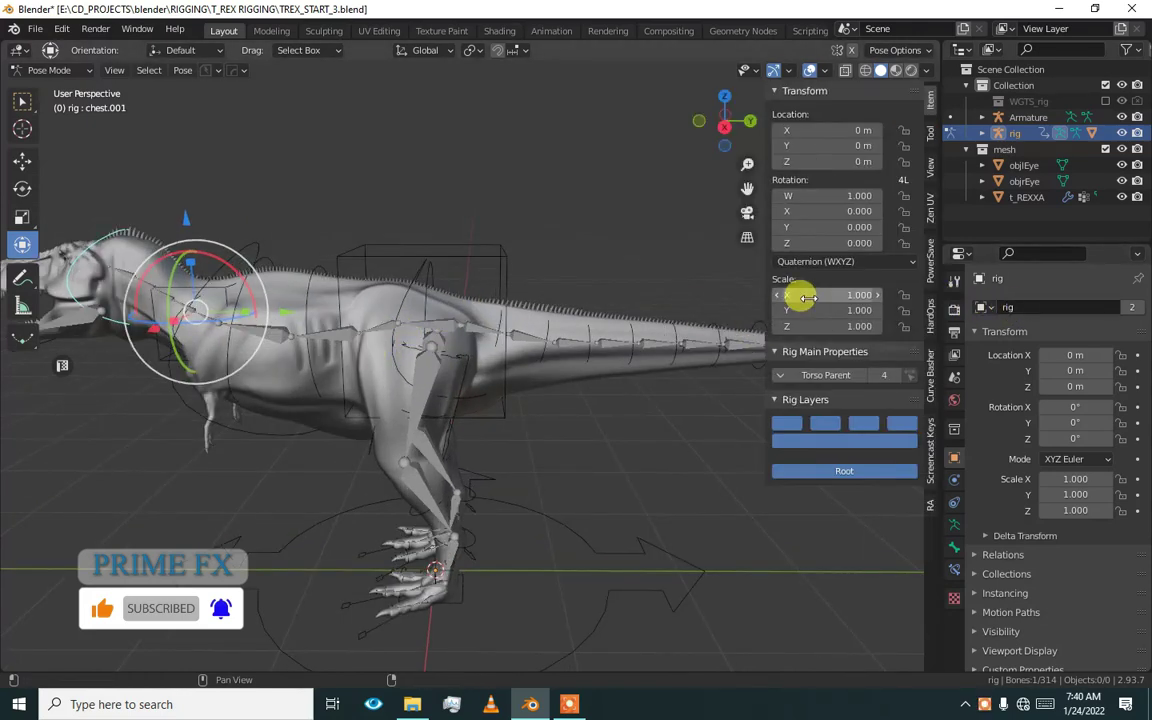
left_click(505, 285)
left_click_drag(468, 298, 478, 356)
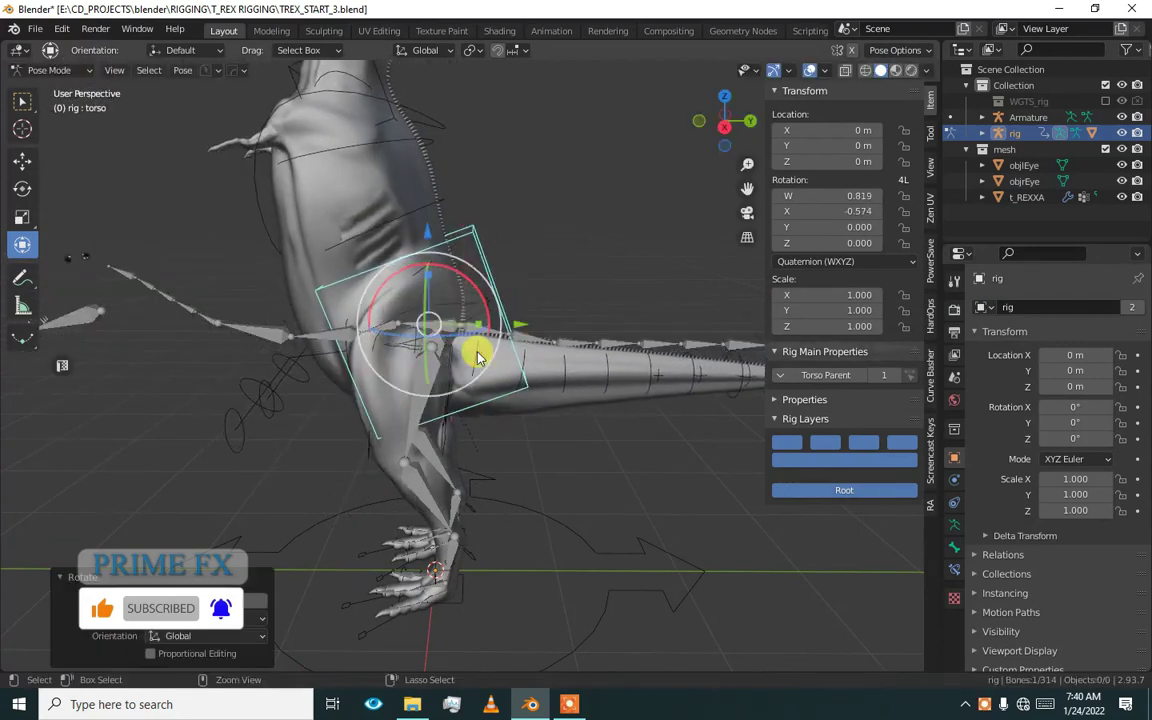
key("ctrl+z")
- Select the root control on the ground and set the rig's bones to display In Front of the mesh
scroll(474, 376, "down", 3)
middle_click_drag(474, 378, 484, 446)
left_click(605, 580)
middle_click_drag(566, 571, 927, 515)
left_click(954, 524)
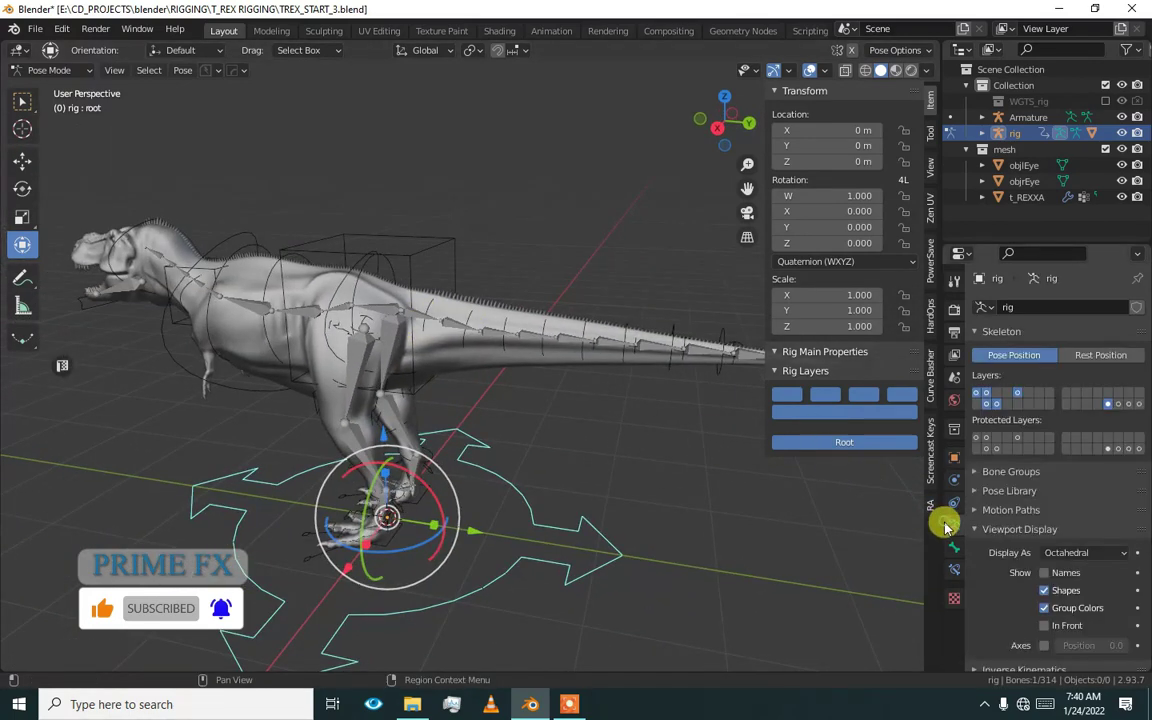
left_click(1044, 580)
- Select the hip and chest box controls together and examine them along the body
mouse_move(509, 391)
middle_mouse_down()
mouse_move(442, 314)
mouse_move(427, 314)
mouse_move(440, 313)
mouse_move(414, 237)
mouse_move(480, 251)
mouse_move(411, 260)
mouse_move(401, 275)
mouse_move(465, 275)
mouse_move(362, 323)
mouse_move(352, 310)
mouse_move(375, 329)
mouse_move(411, 329)
mouse_move(175, 357)
mouse_move(340, 337)
mouse_move(325, 335)
middle_mouse_up()
left_click(419, 240)
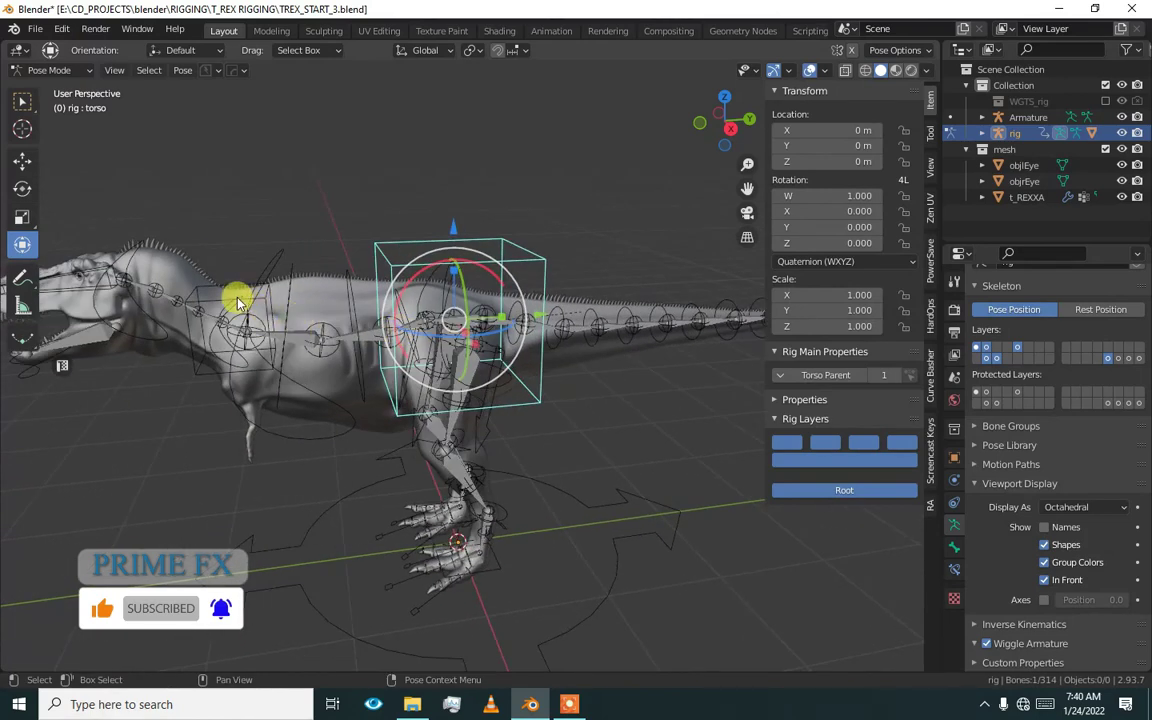
left_click(203, 305)
middle_click_drag(206, 303, 445, 314)
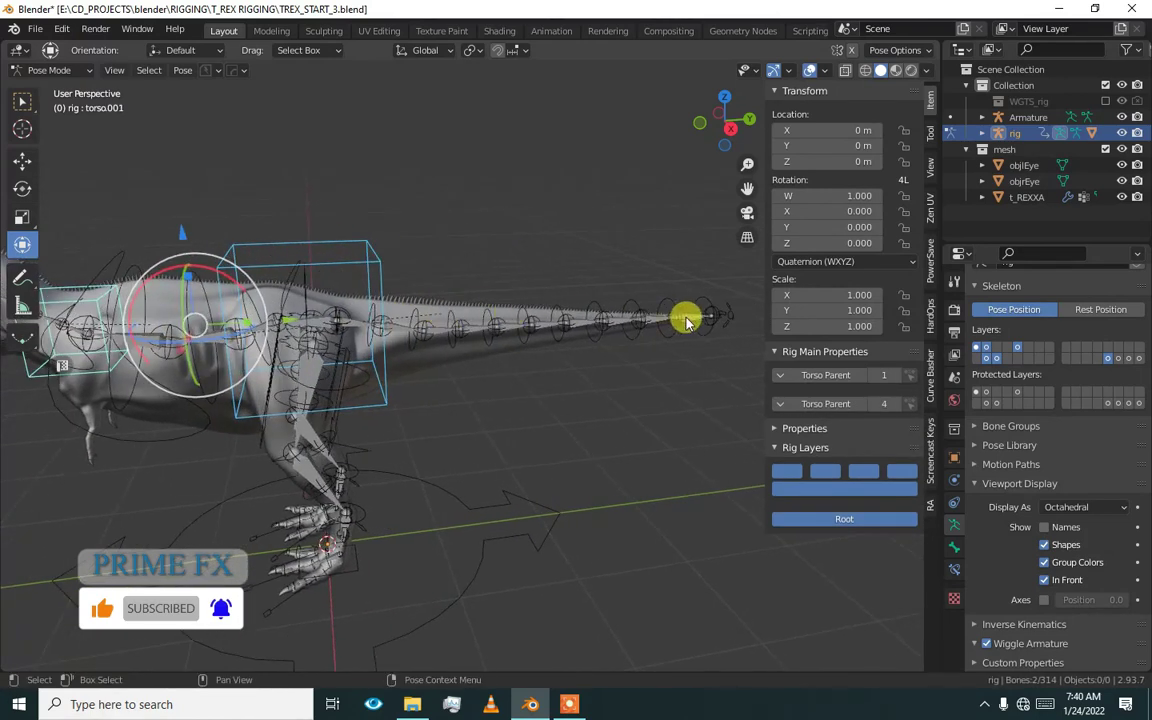
middle_click_drag(422, 364, 404, 329)
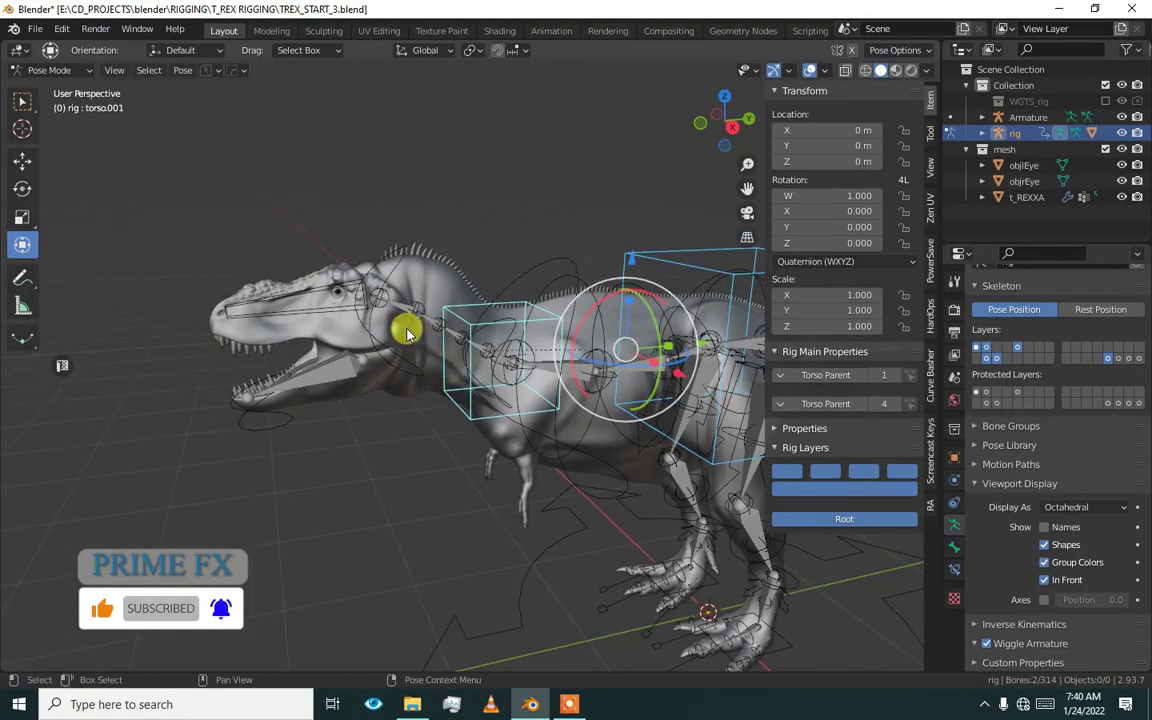
- Try rotating the lower jaw control and undo the rotation
left_click(277, 416)
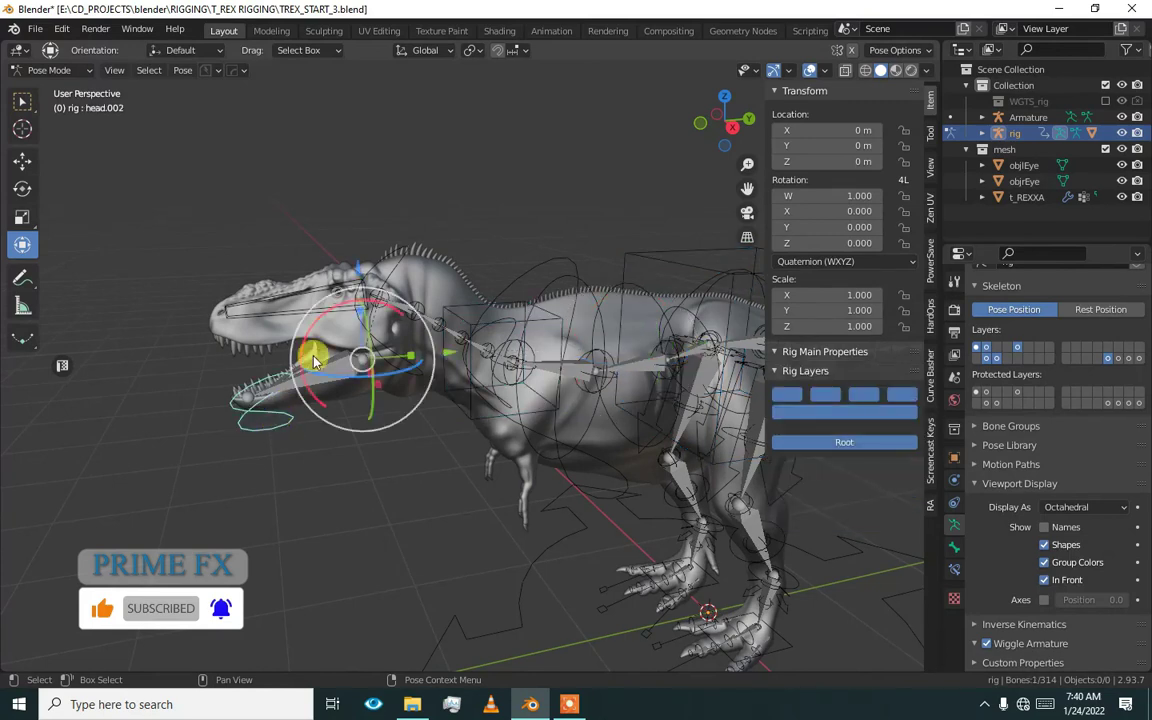
mouse_move(319, 314)
left_mouse_down()
mouse_move(308, 343)
mouse_move(322, 325)
mouse_move(312, 334)
left_mouse_up()
key("ctrl+z")
middle_click_drag(354, 374, 316, 376)
scroll(316, 376, "down", 3)
middle_click_drag(540, 398, 416, 383, "shift")
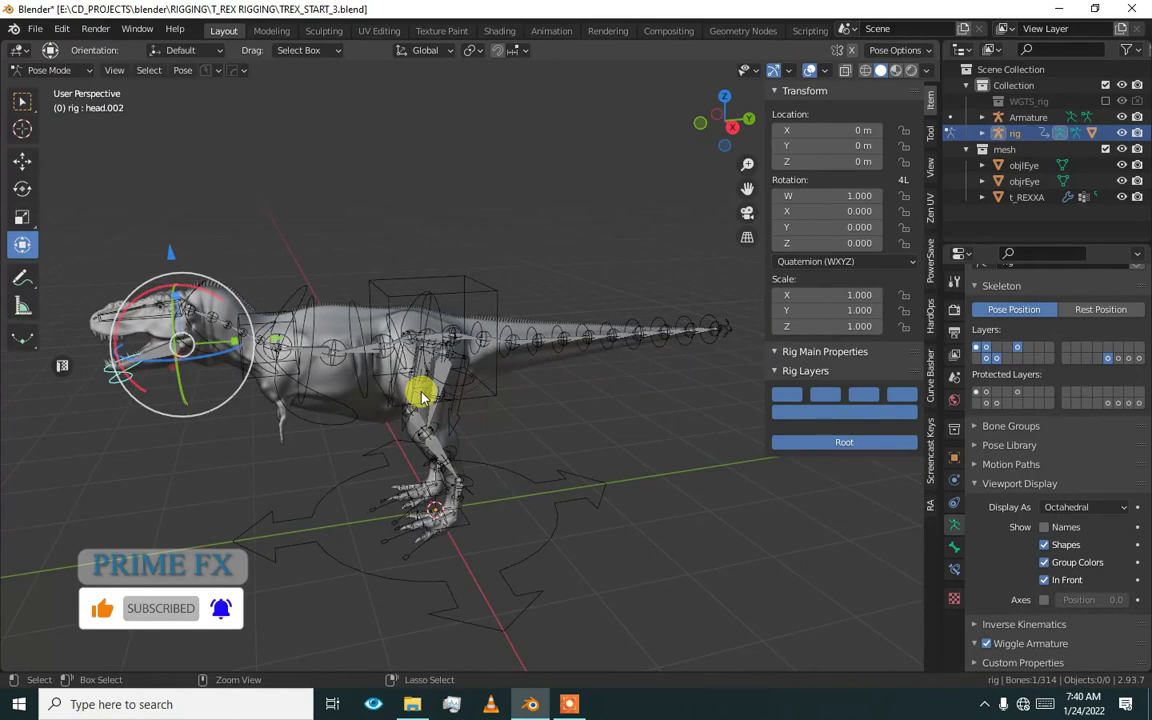
- Switch the generated rig to Object Mode and hide it in the viewport
key("ctrl+Tab")
scroll(319, 376, "up", 2)
middle_click_drag(320, 376, 496, 334)
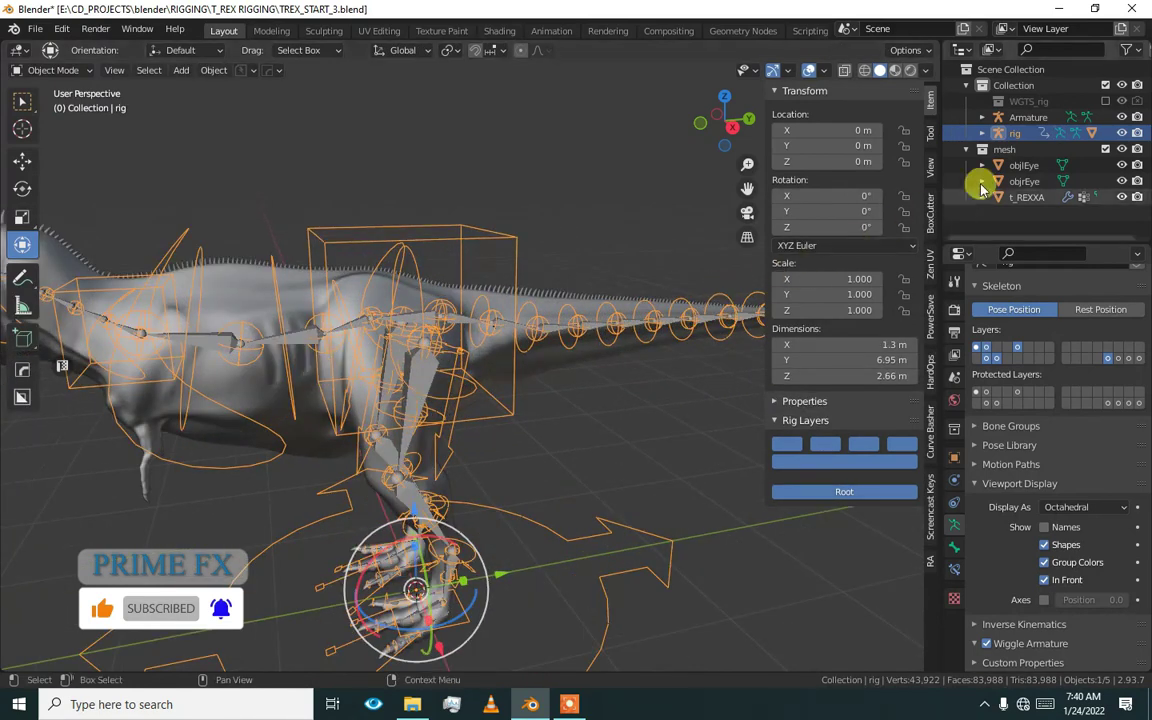
left_click(1121, 133)
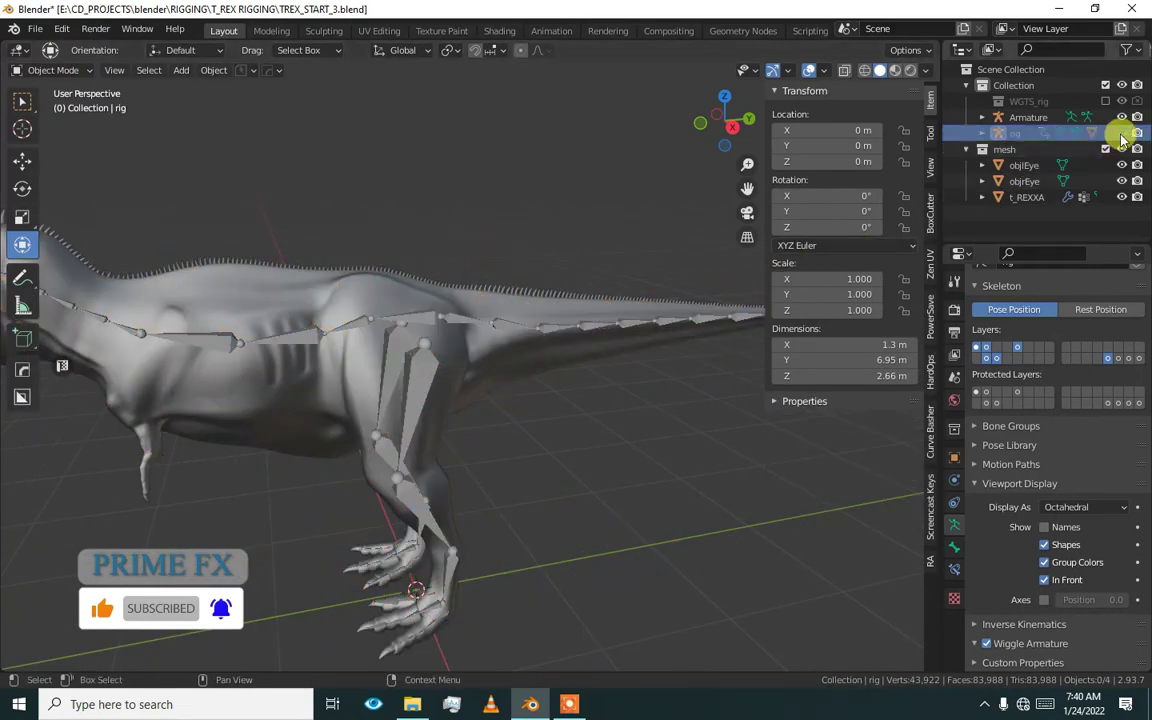
- Select the Armature object, switch it to Pose Mode and select its left thigh bone
left_click(1040, 117)
middle_click_drag(465, 336, 455, 298)
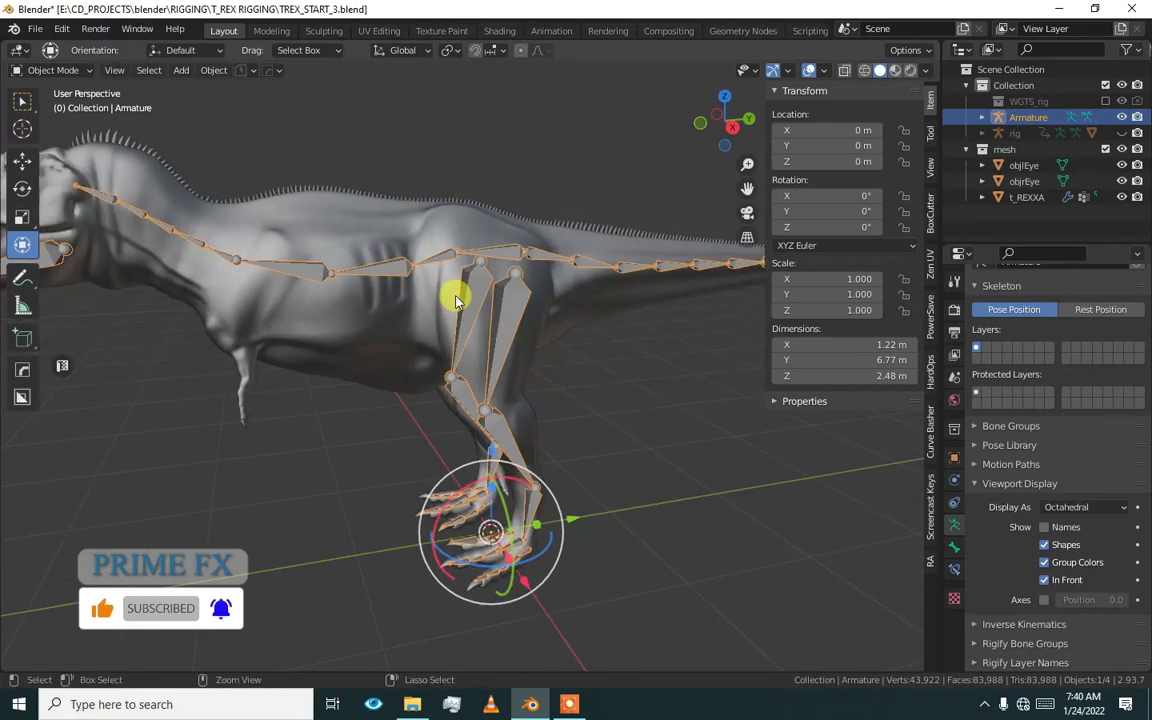
key("ctrl+Tab")
left_click(492, 338)
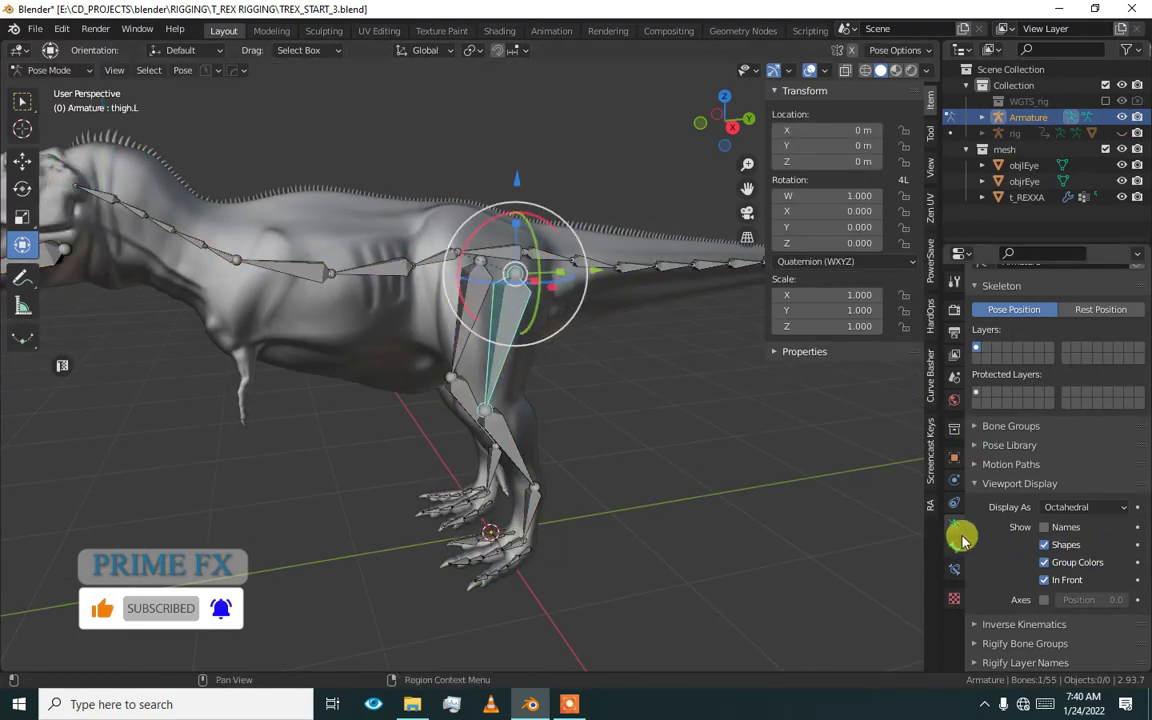
- Initialize the Rigify layers for the armature and add the standard set of Rigify bone groups
left_click(1012, 484)
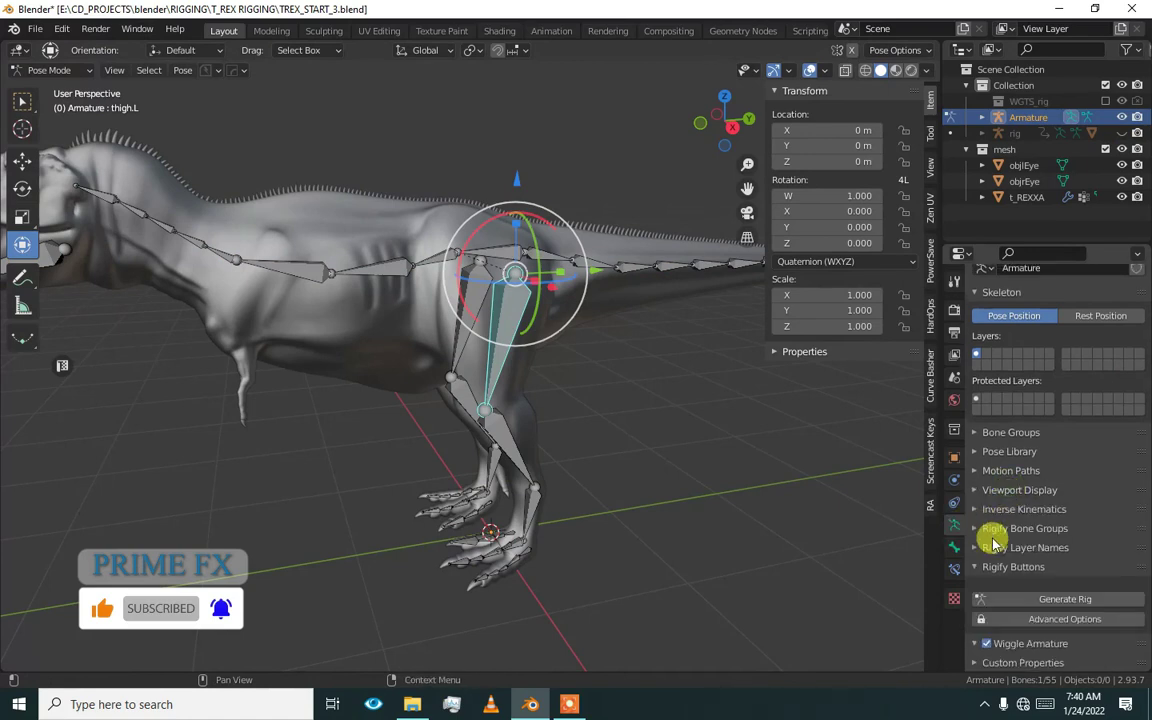
left_click(980, 528)
scroll(982, 535, "down", 5)
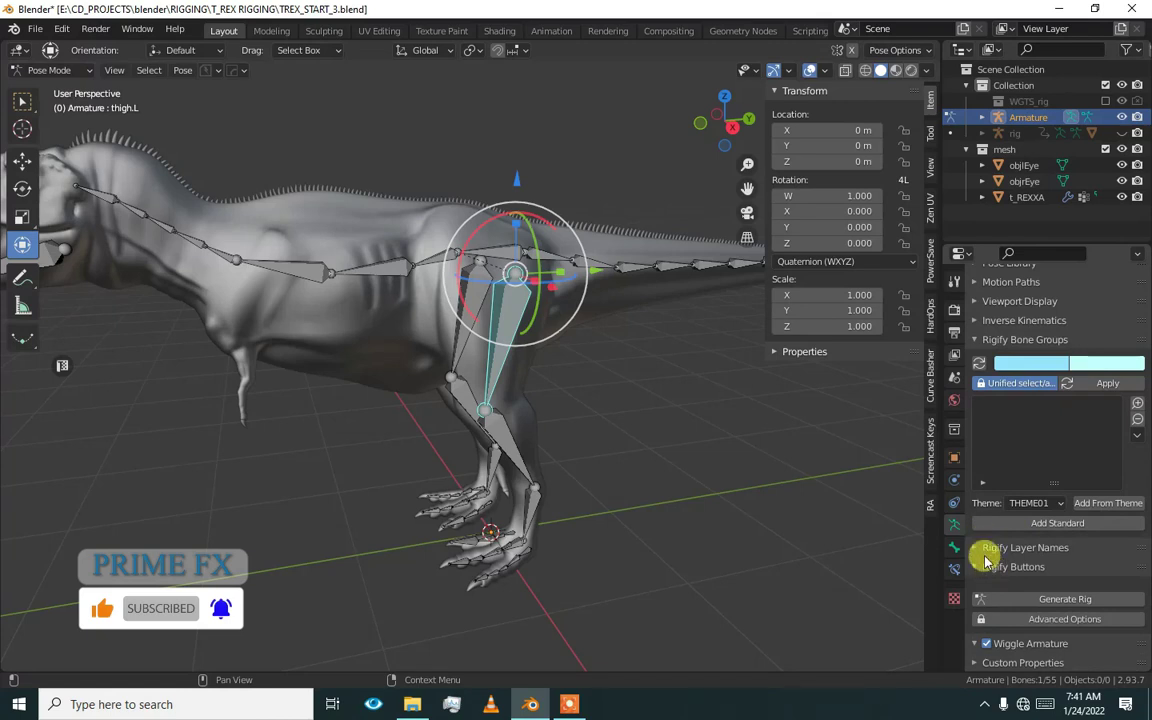
left_click(985, 548)
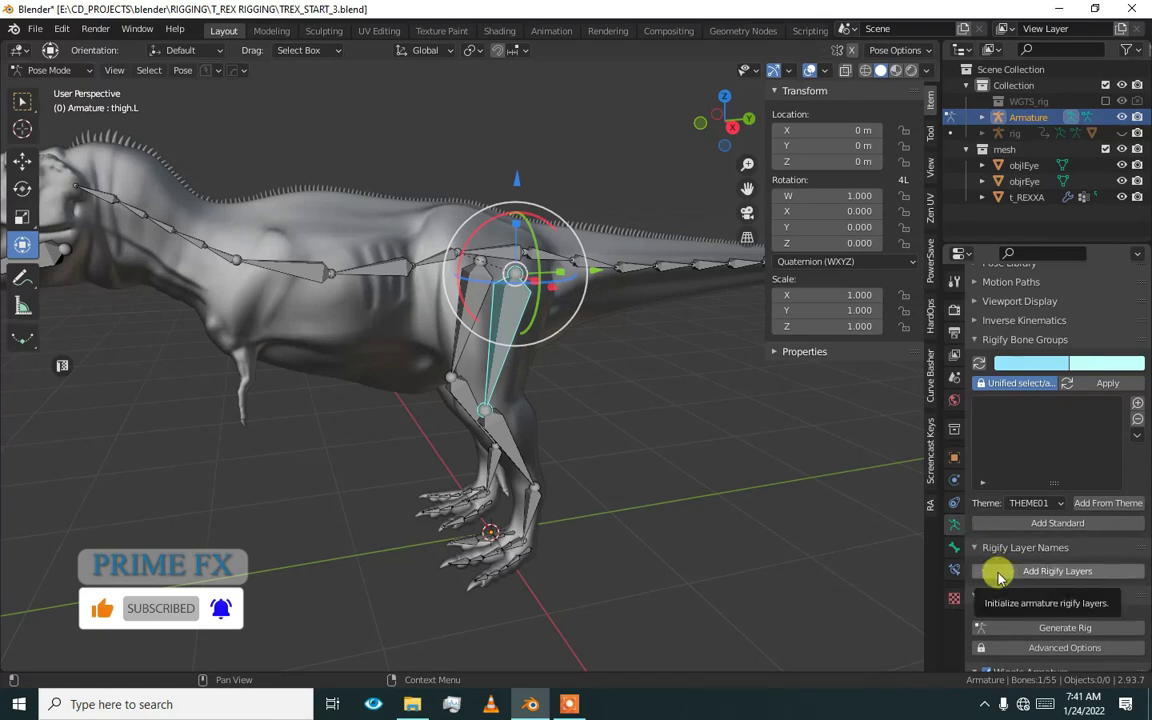
left_click(1000, 573)
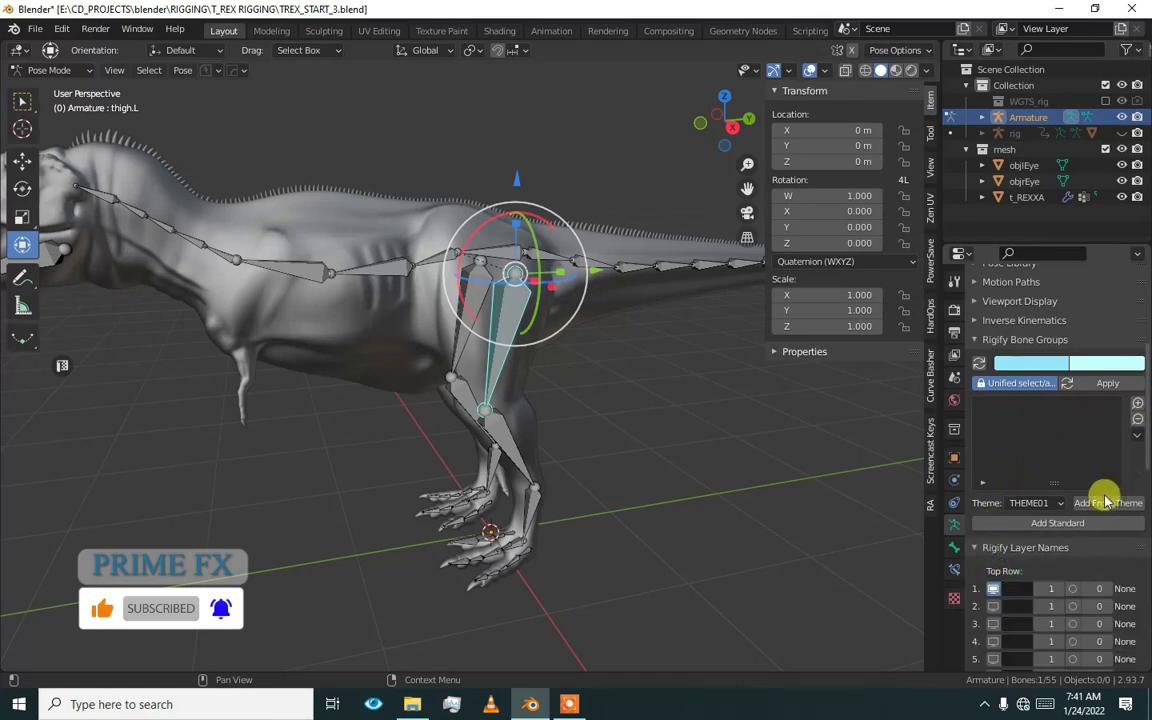
left_click(1075, 522)
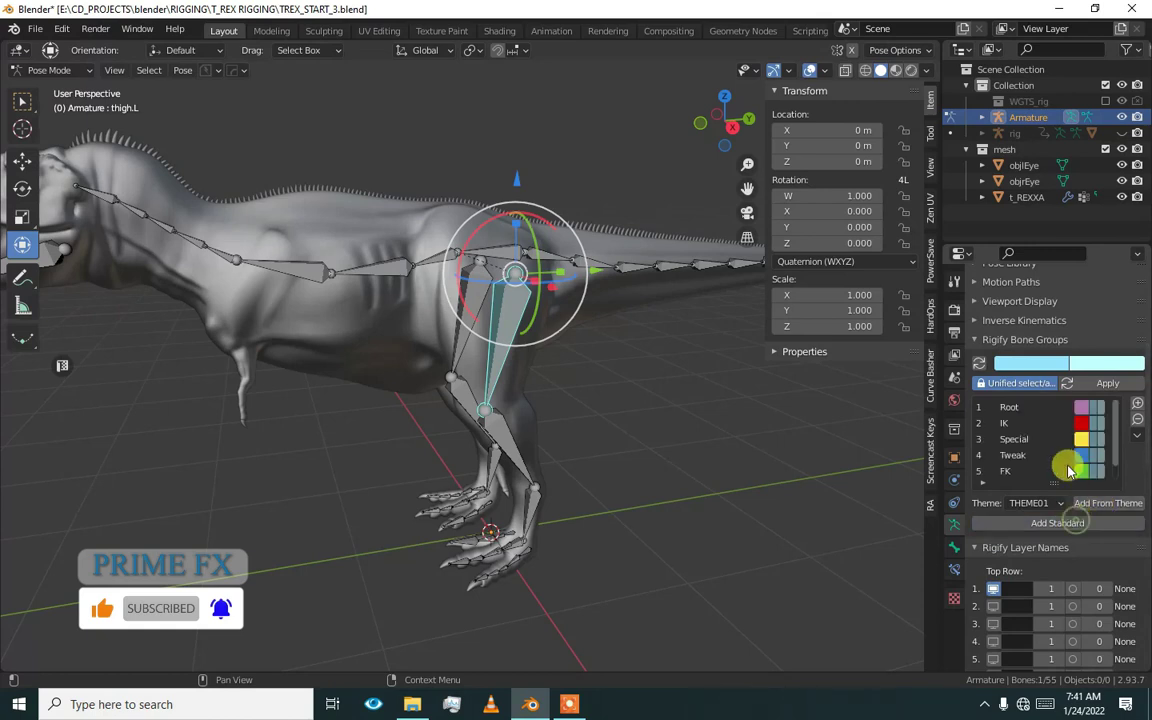
scroll(1068, 457, "down", 1)
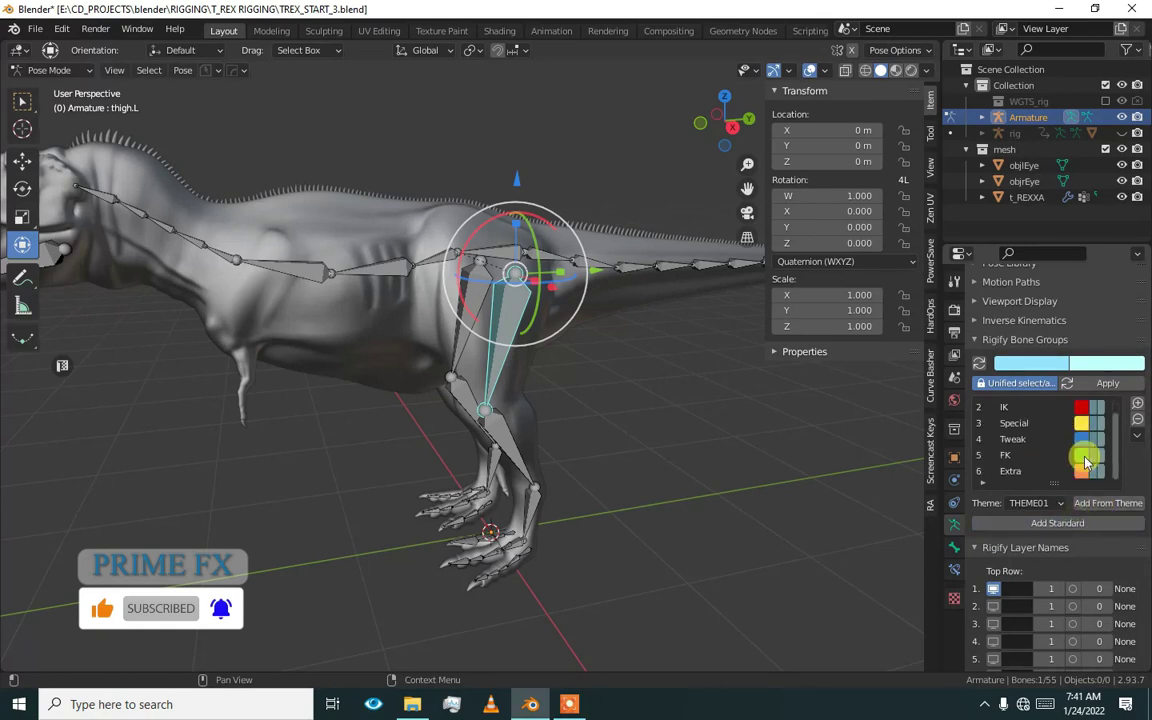
scroll(1143, 447, "down", 1)
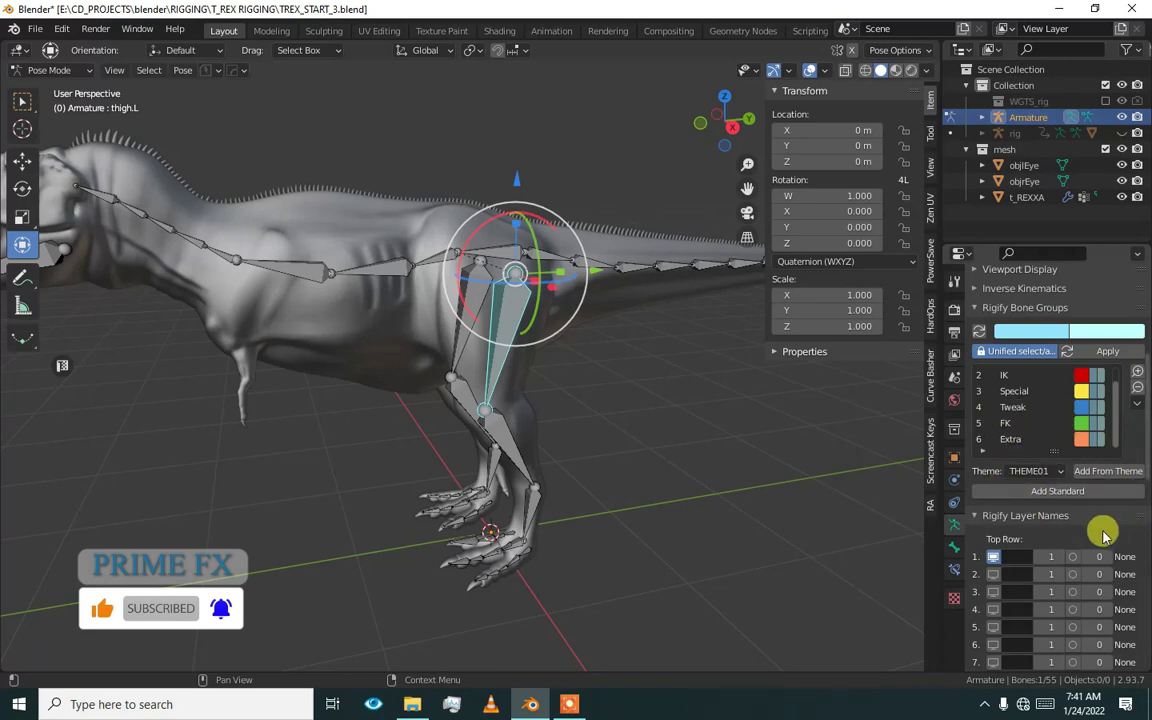
- Name the first Rigify layer "head" and assign it bone group 1 (Root), widening the properties area for room
scroll(1095, 532, "down", 4)
scroll(1040, 478, "down", 2)
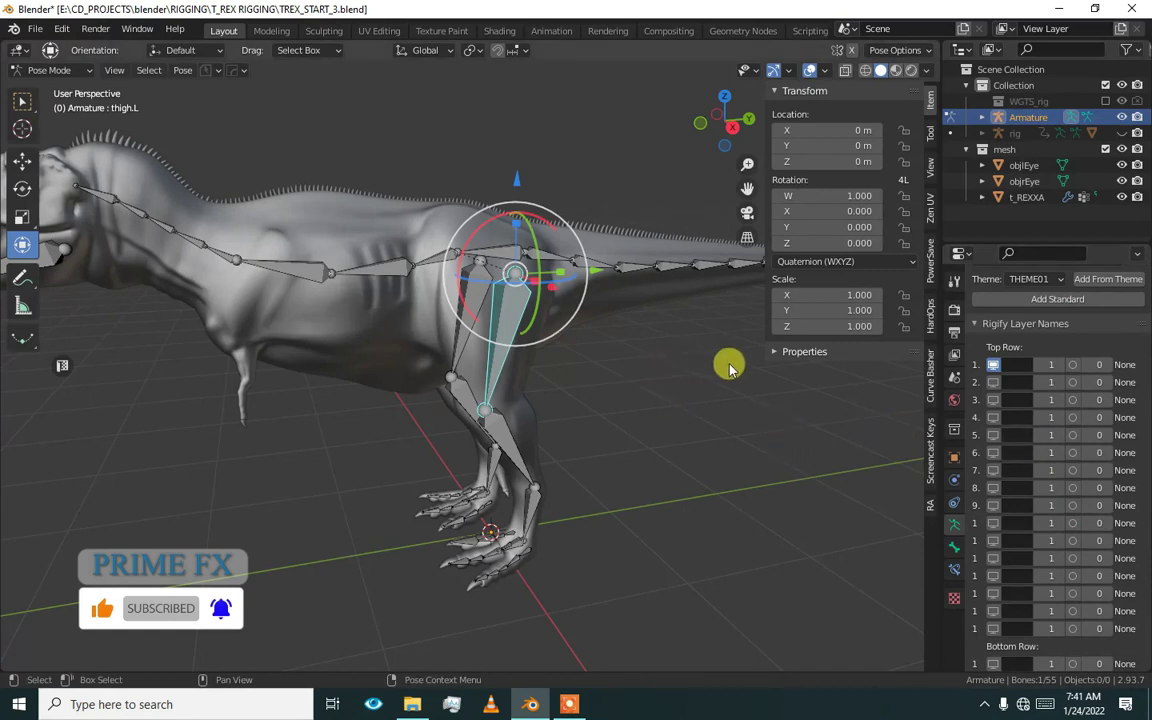
middle_click_drag(516, 363, 548, 380, "shift")
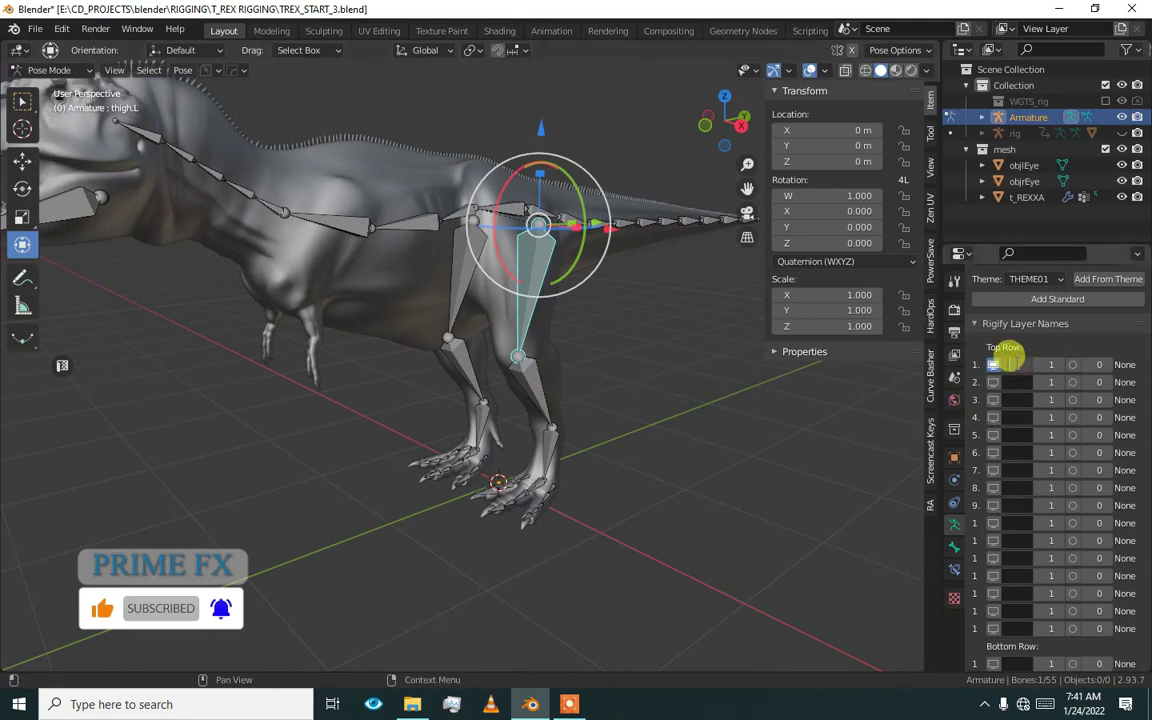
left_click(1010, 363)
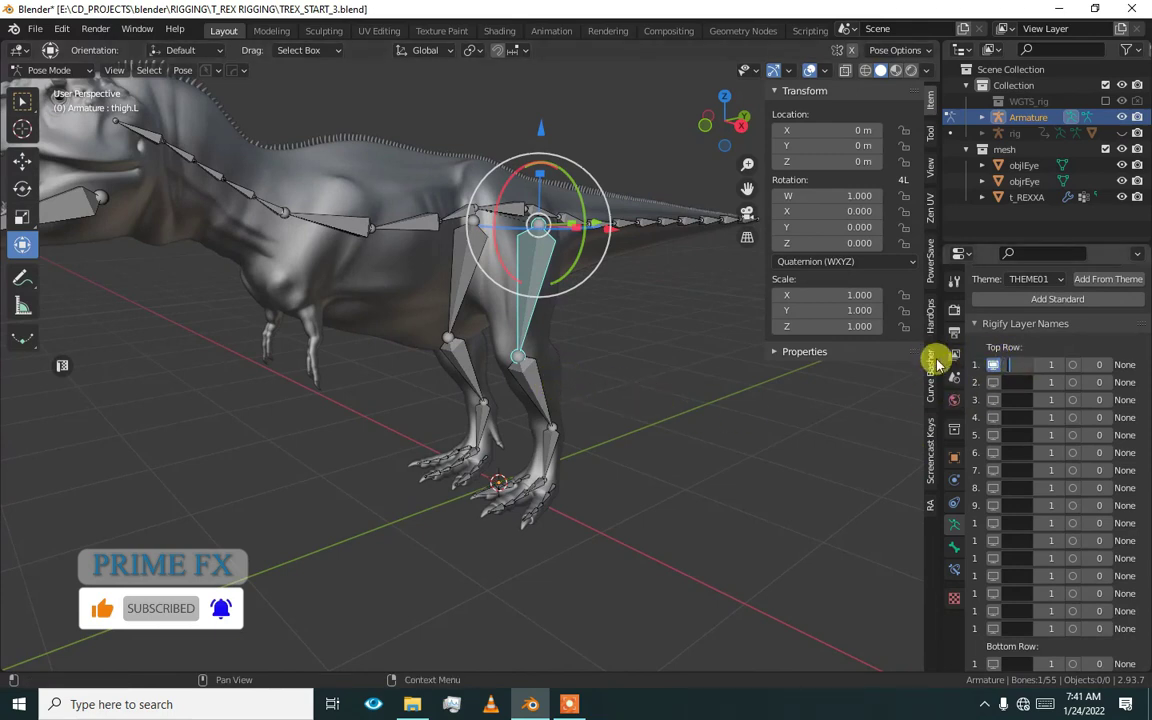
left_click_drag(931, 352, 812, 350)
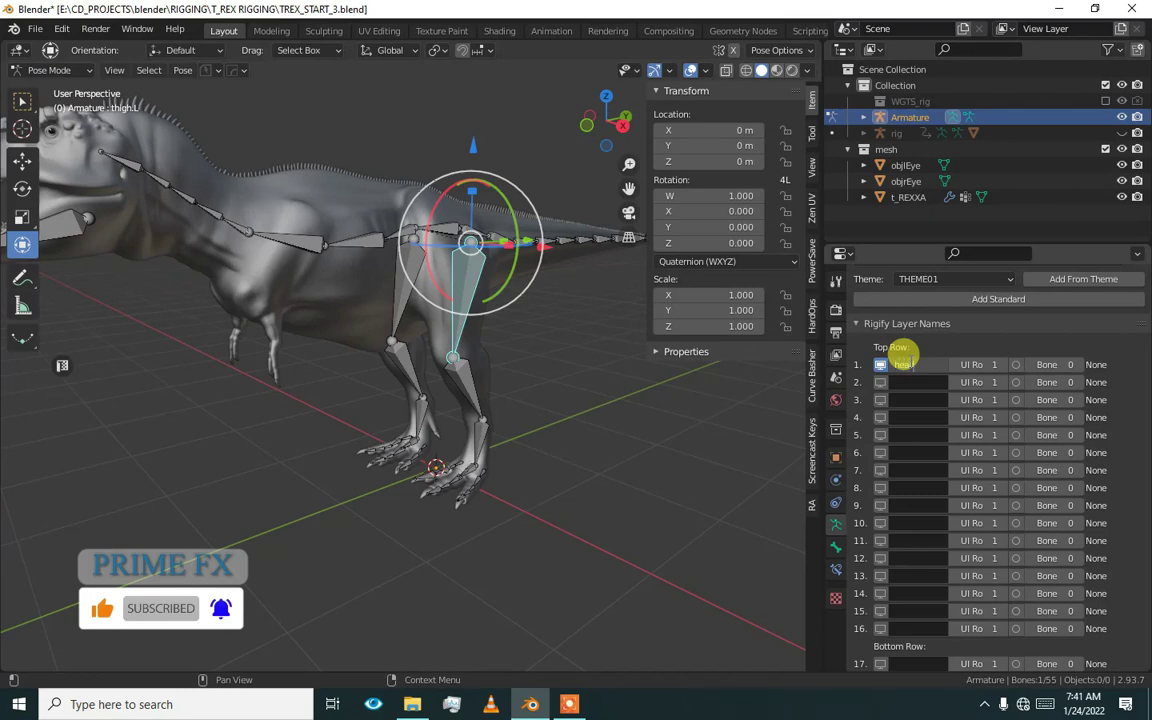
scroll(940, 362, "up", 5)
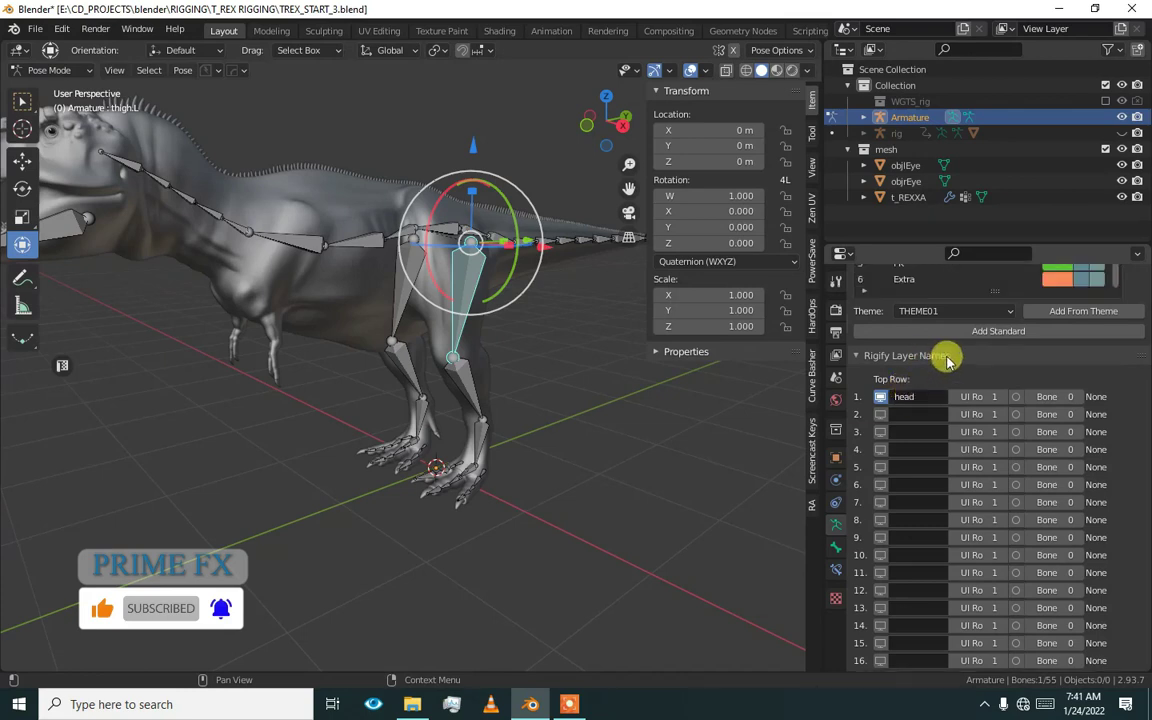
scroll(962, 460, "down", 2)
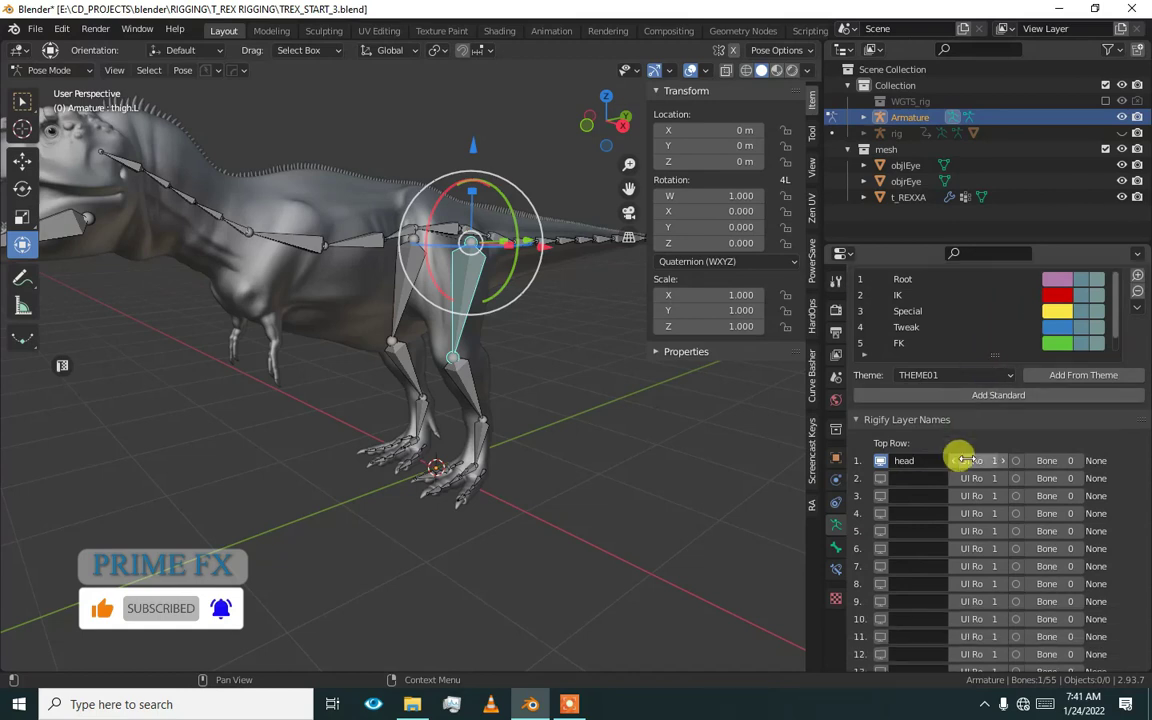
left_click(1079, 461)
- Name the second Rigify layer "spine" and assign it bone group 2 (IK)
left_click(915, 478)
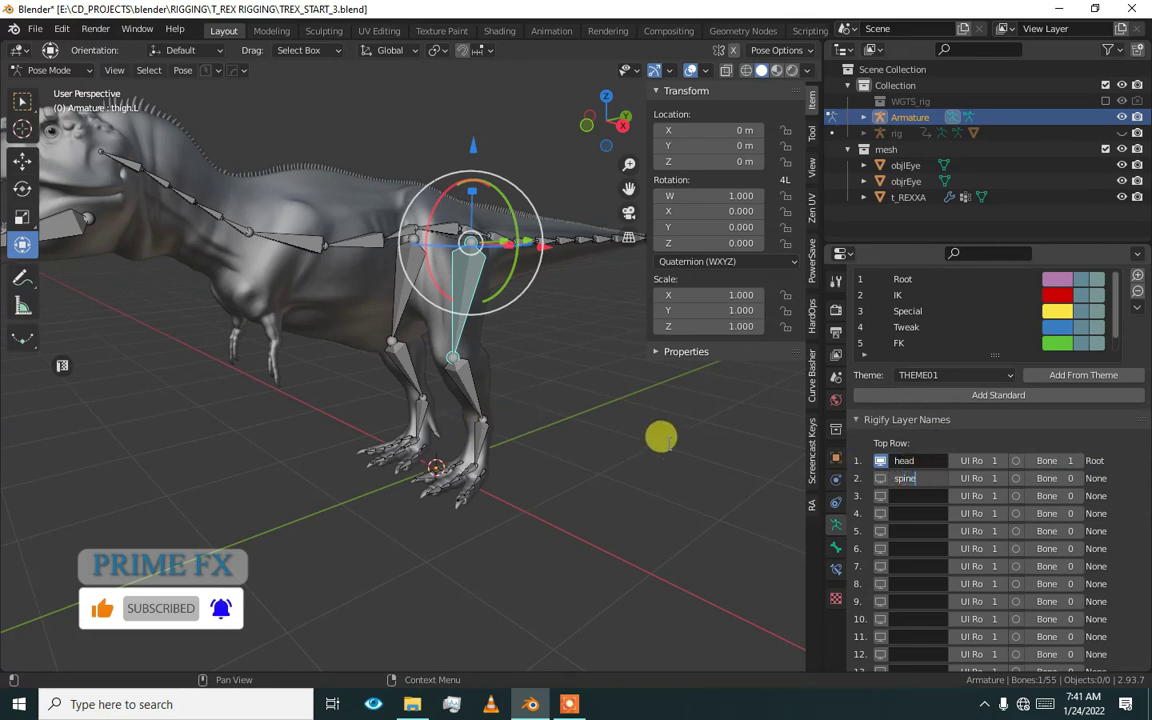
type("spine")
key("Return")
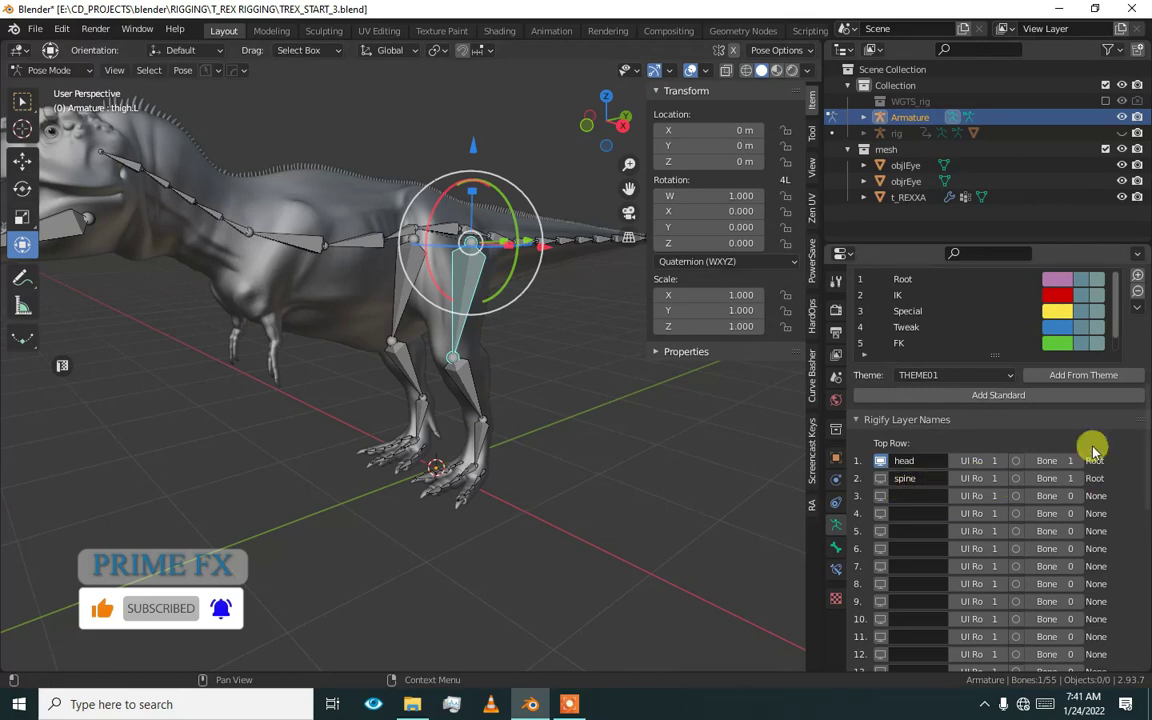
scroll(1090, 440, "up", 1)
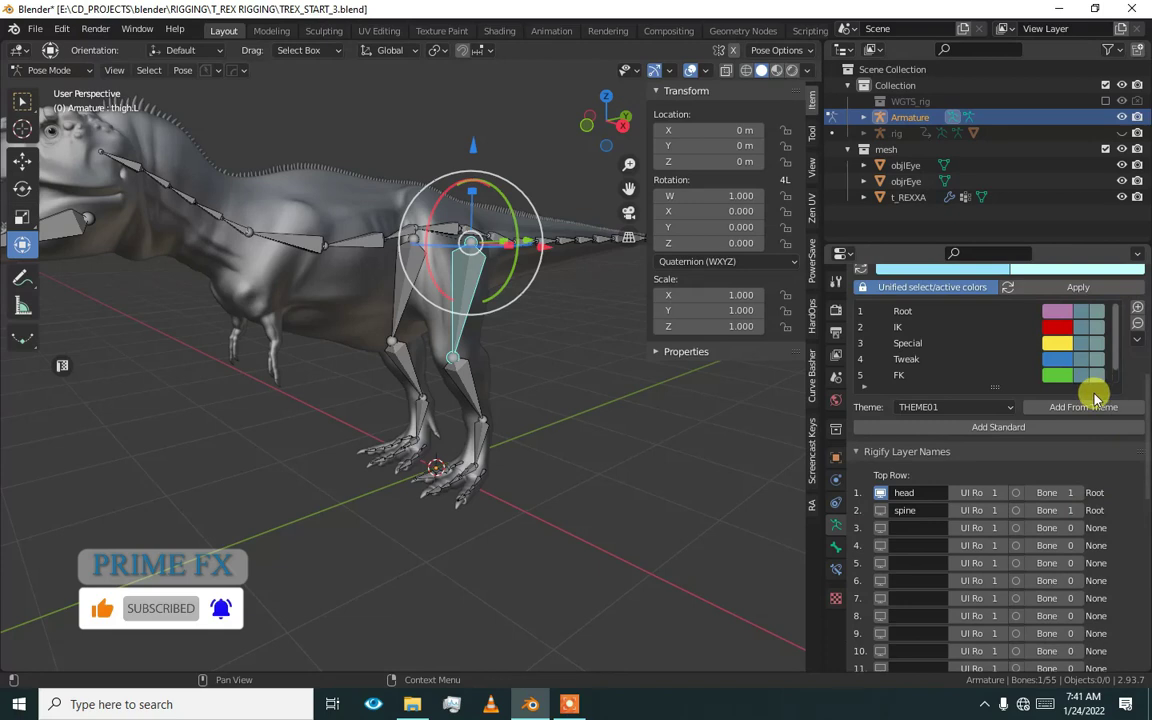
left_click(1079, 511)
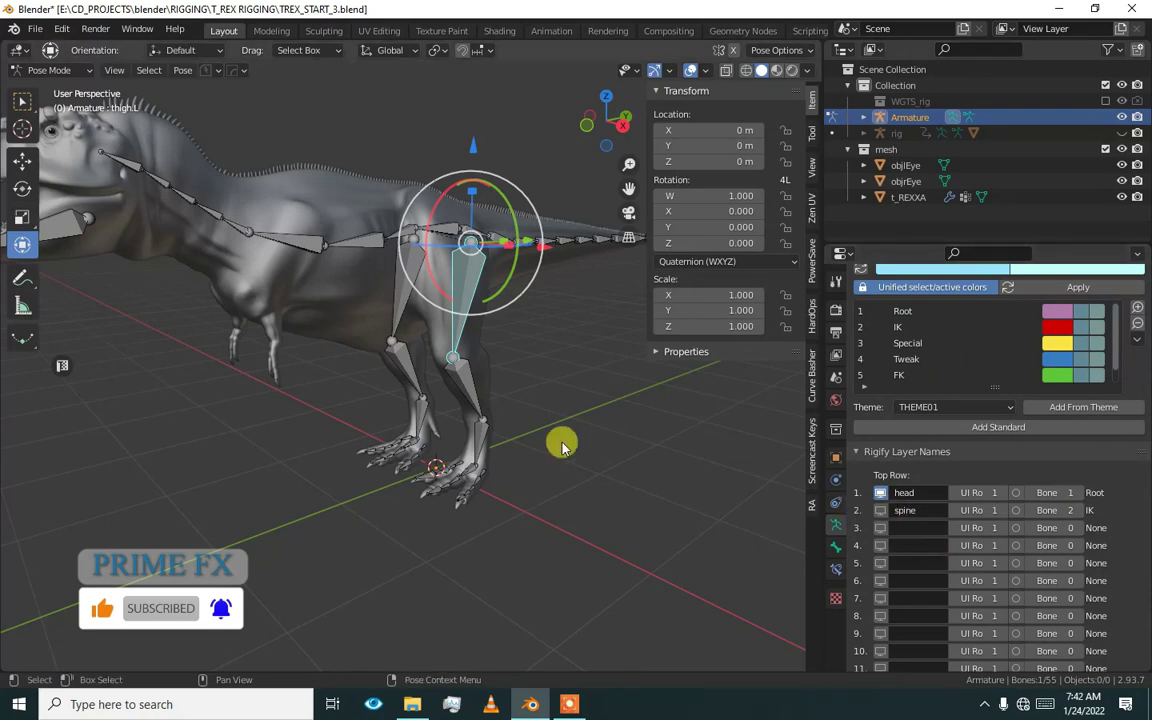
- Name the third Rigify layer "leg.left", place it in UI row 2 and assign it bone group 3 (Special)
middle_click_drag(486, 407, 597, 417, "shift")
middle_click_drag(567, 358, 600, 400, "shift")
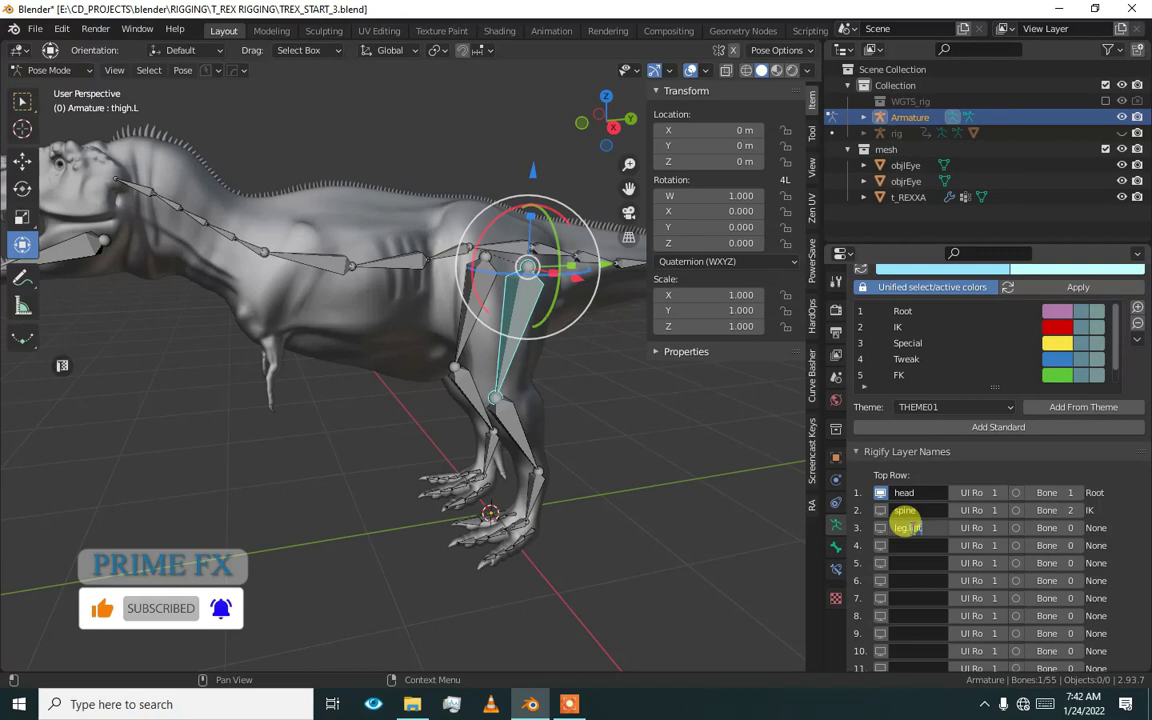
left_click(857, 517)
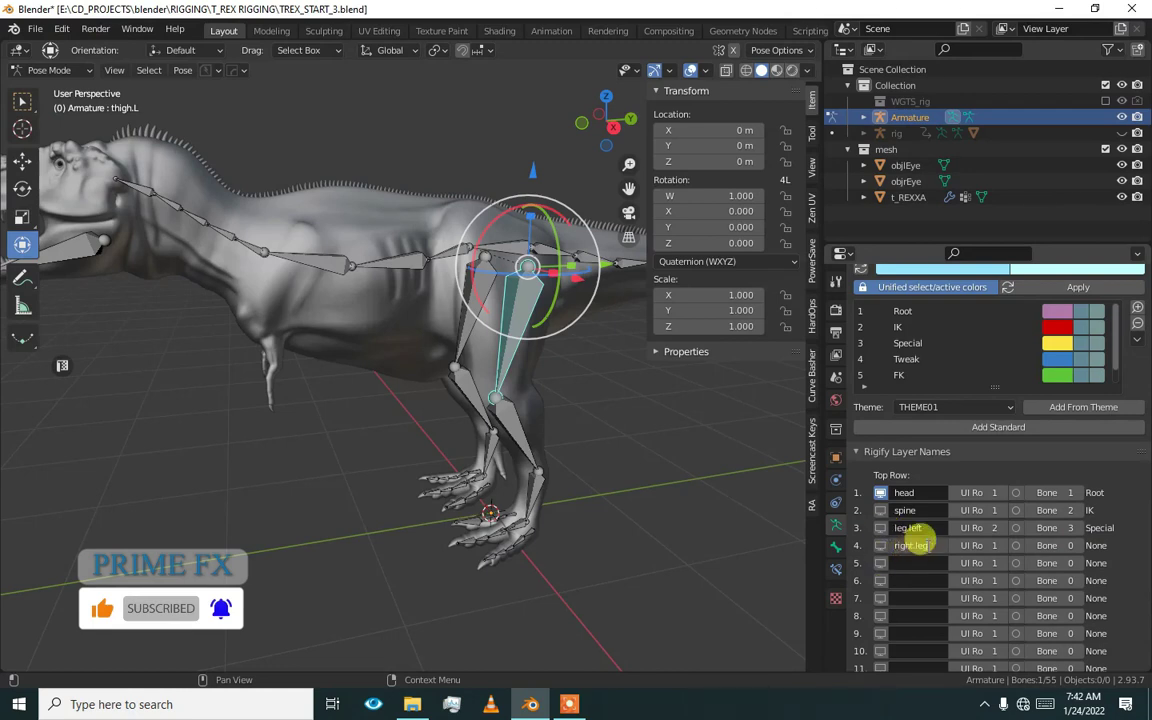
- Name the fourth Rigify layer "LEG RIGHT" with UI row 2 and bone group 5 (FK), and rename the third layer "LEG.LEFT"
left_click_drag(932, 543, 687, 525)
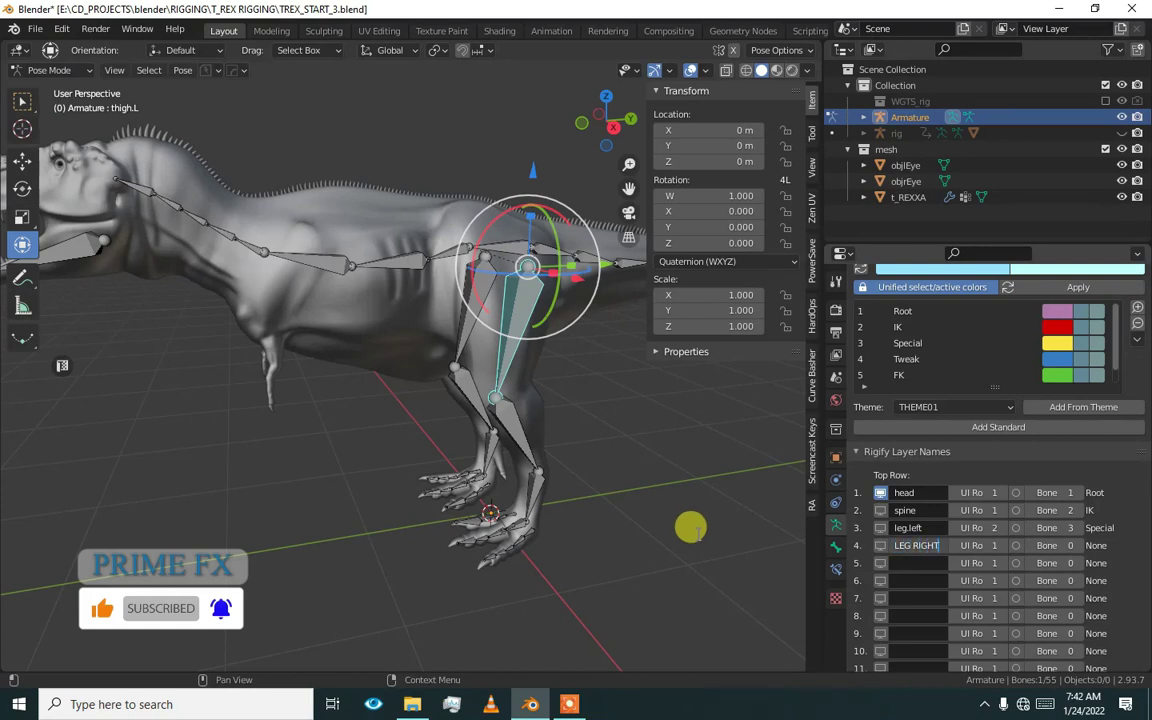
left_click(915, 546)
left_click(913, 563)
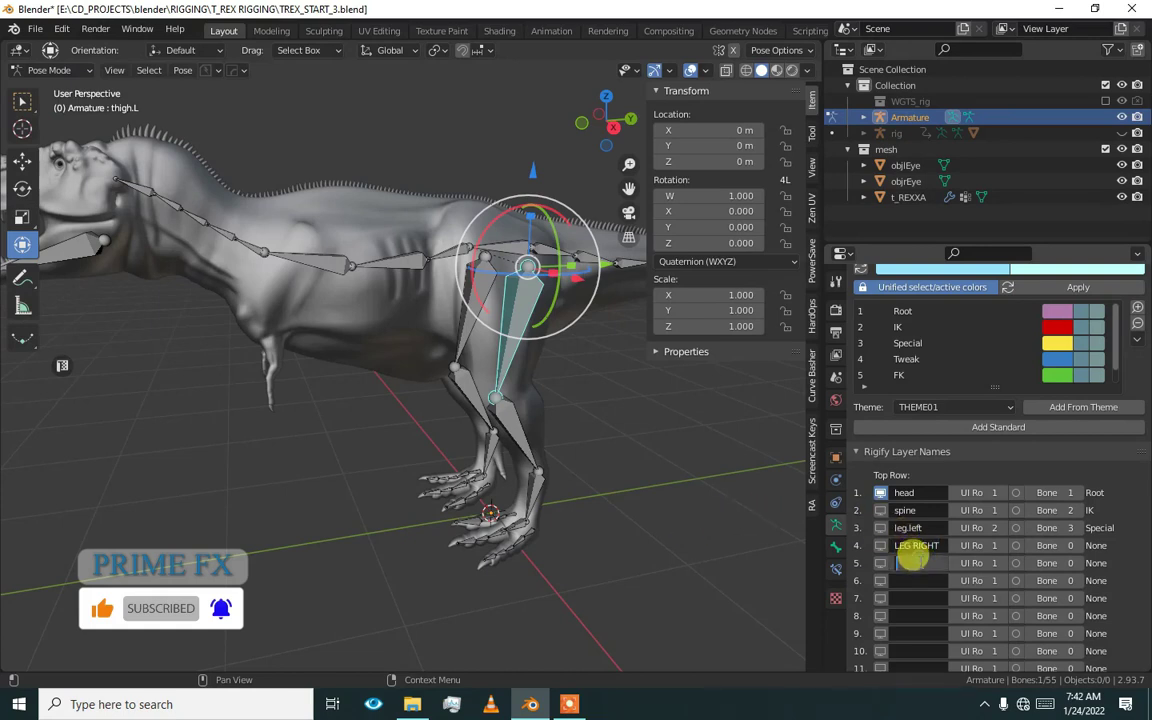
left_click(1004, 548)
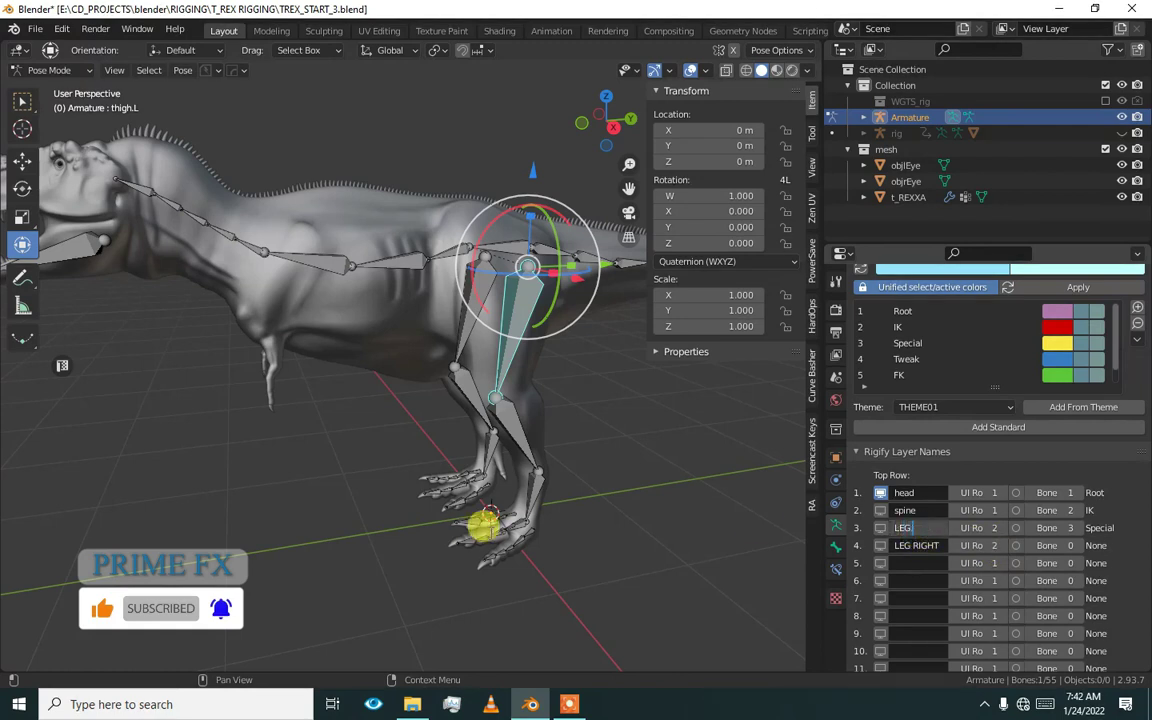
left_click(489, 533)
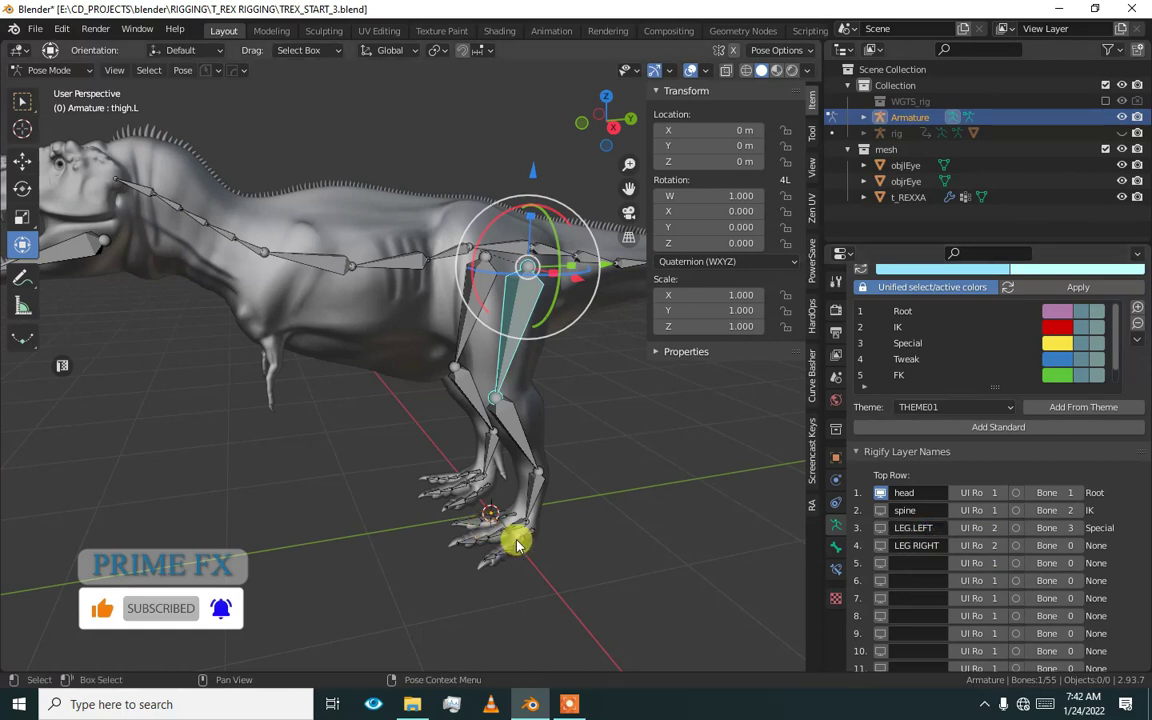
left_click(1076, 548)
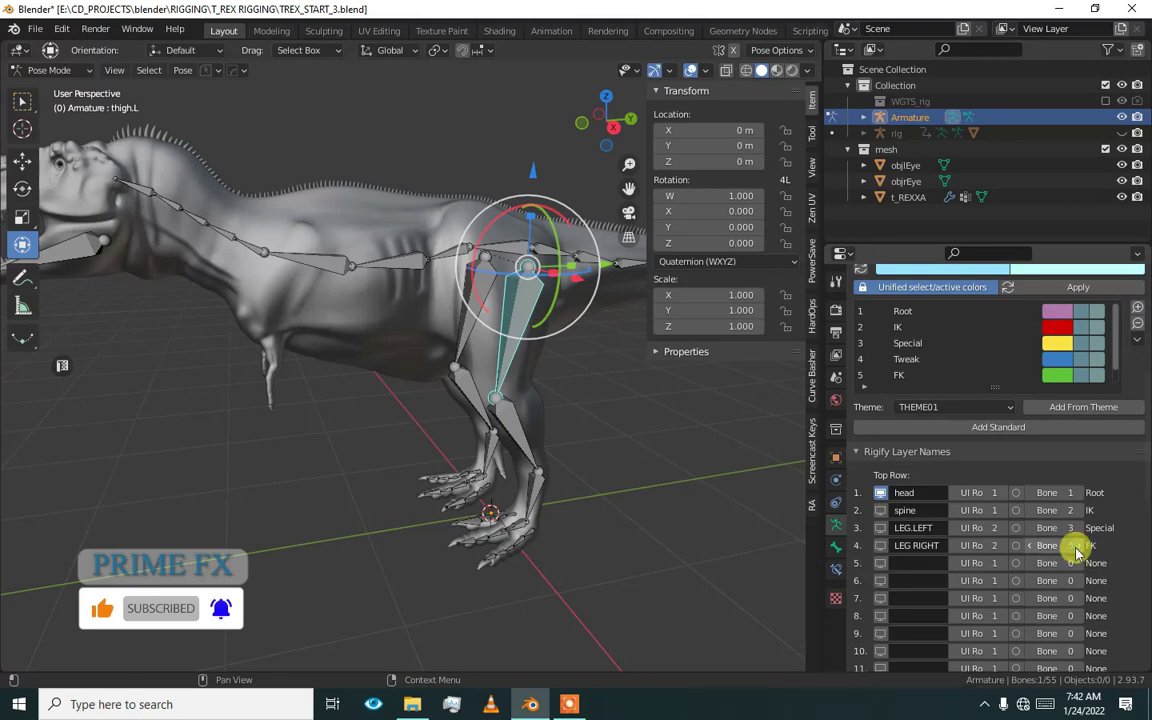
- Name the fifth Rigify layer "TAIL", assign it bone group 4 (Tweak) and place it in UI row 3
middle_click_drag(411, 303, 455, 329)
scroll(471, 285, "up", 5)
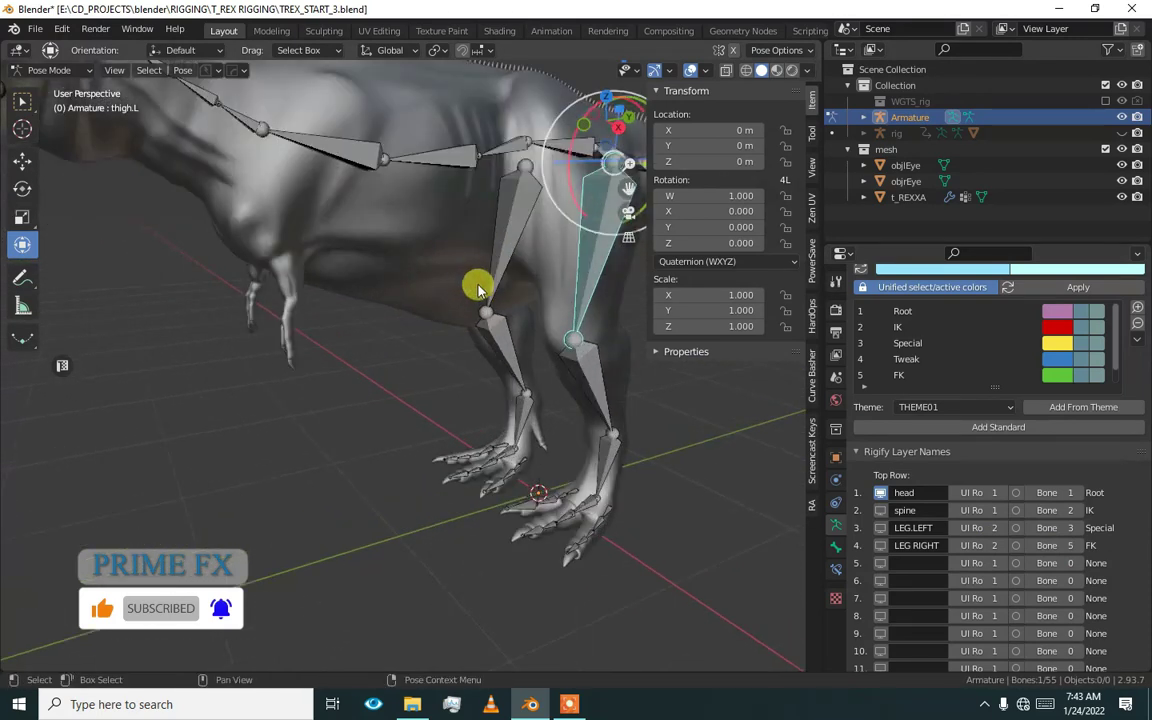
scroll(471, 285, "down", 4)
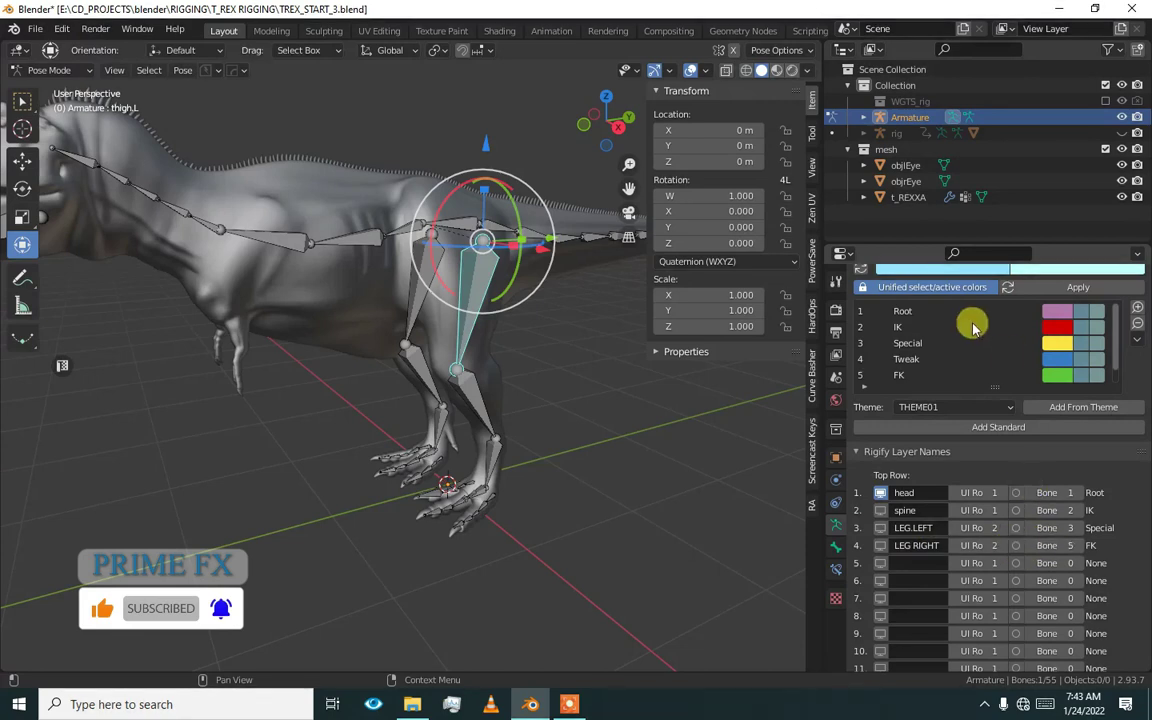
middle_click_drag(597, 453, 643, 391)
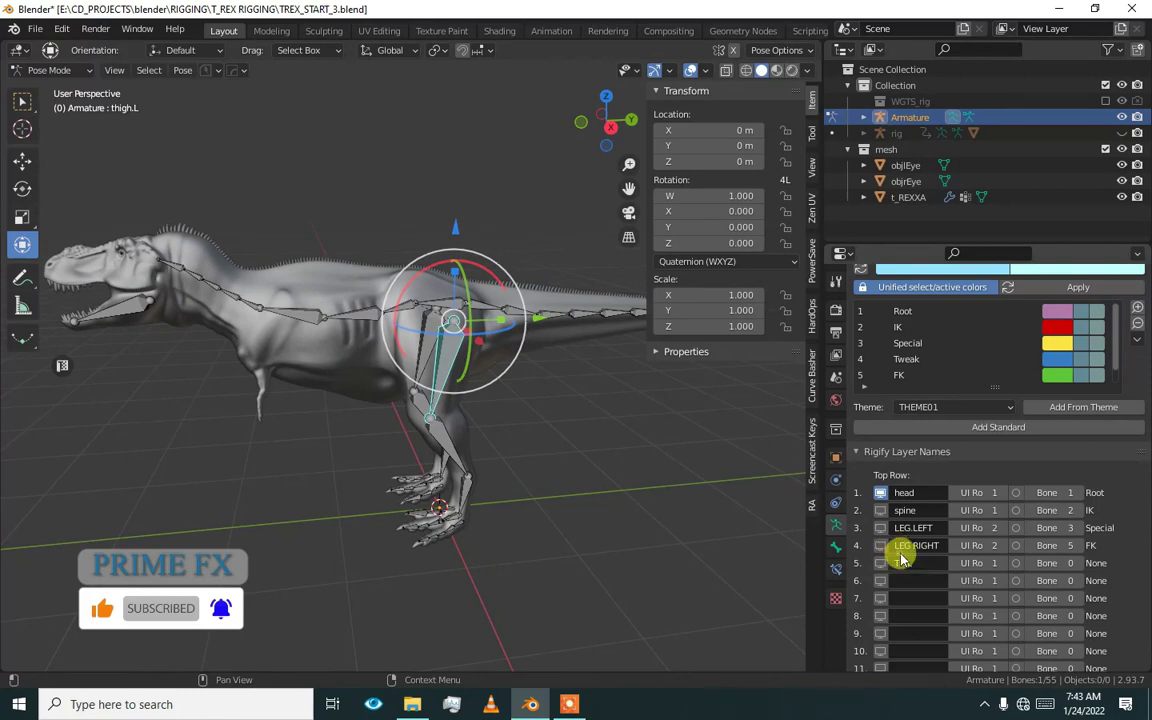
scroll(970, 320, "down", 1)
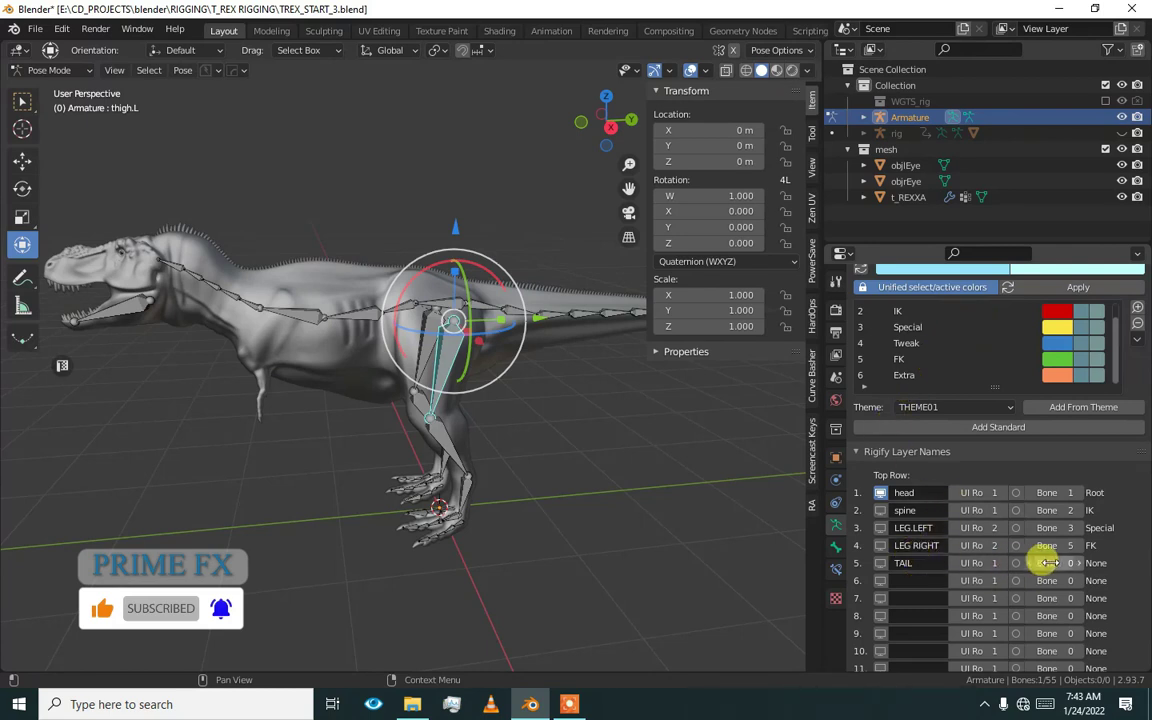
left_click(1084, 565)
left_click(1084, 565)
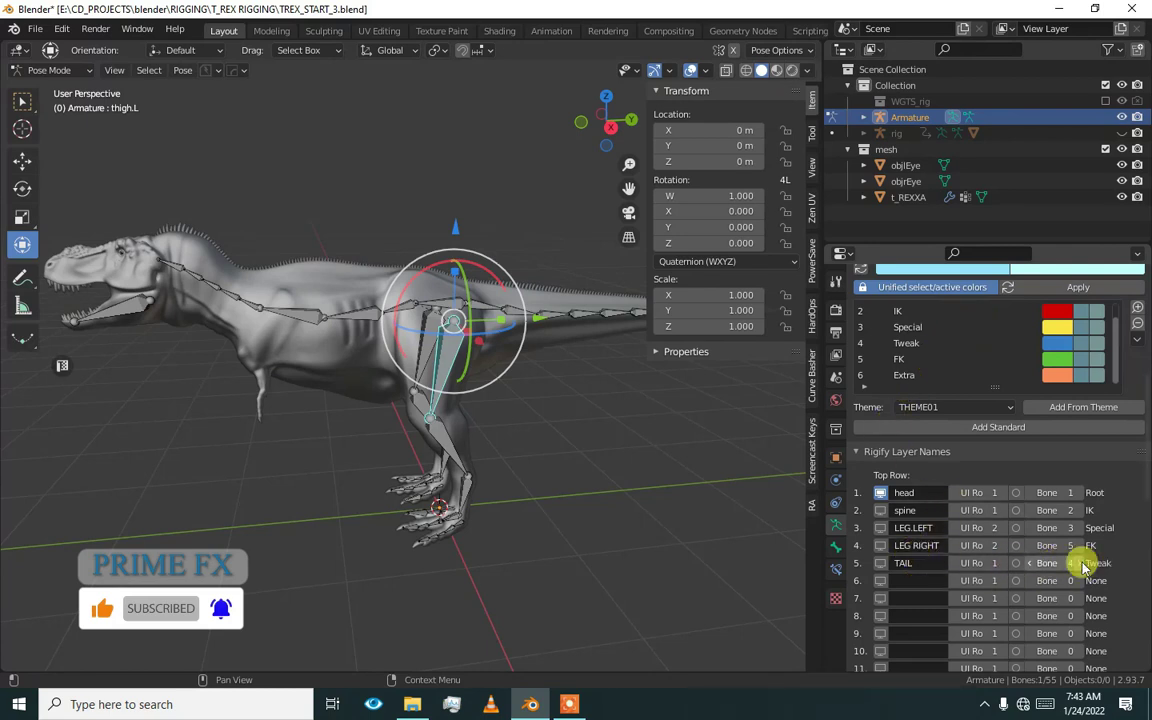
left_click(1004, 565)
left_click(1004, 565)
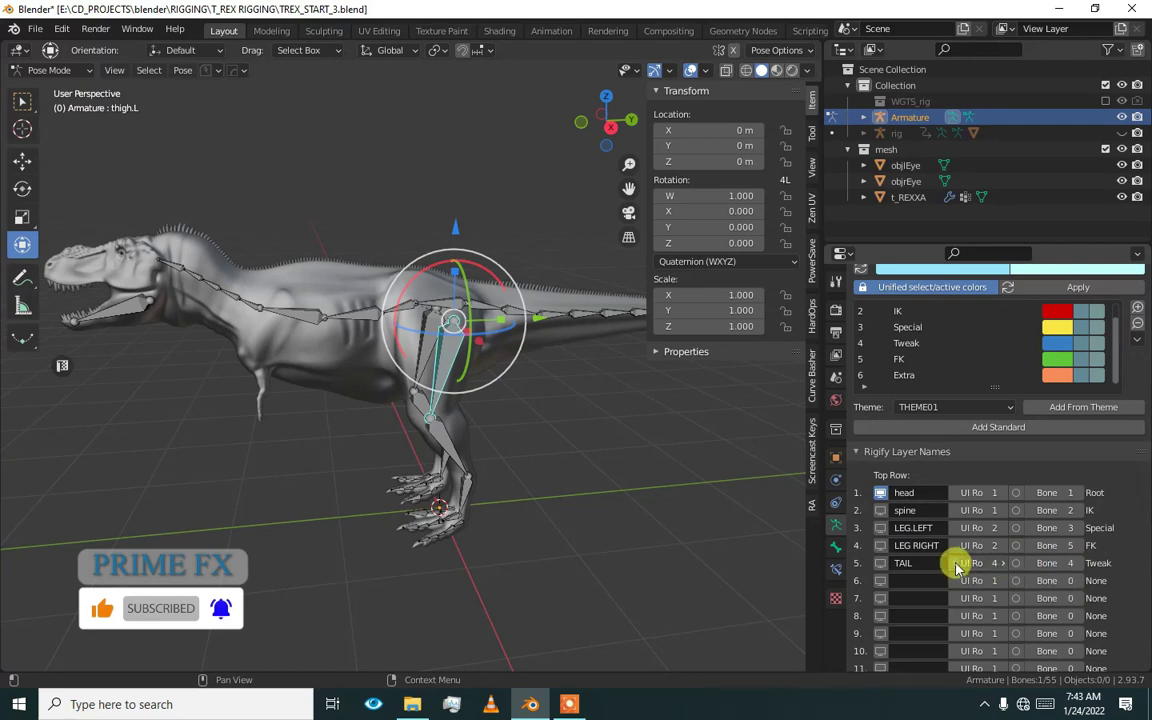
- Select the first tail bone behind the hips and extend the selection to the whole linked tail chain
middle_click_drag(190, 291, 380, 373)
middle_click_drag(468, 442, 370, 408)
scroll(270, 350, "up", 2)
left_click(243, 361)
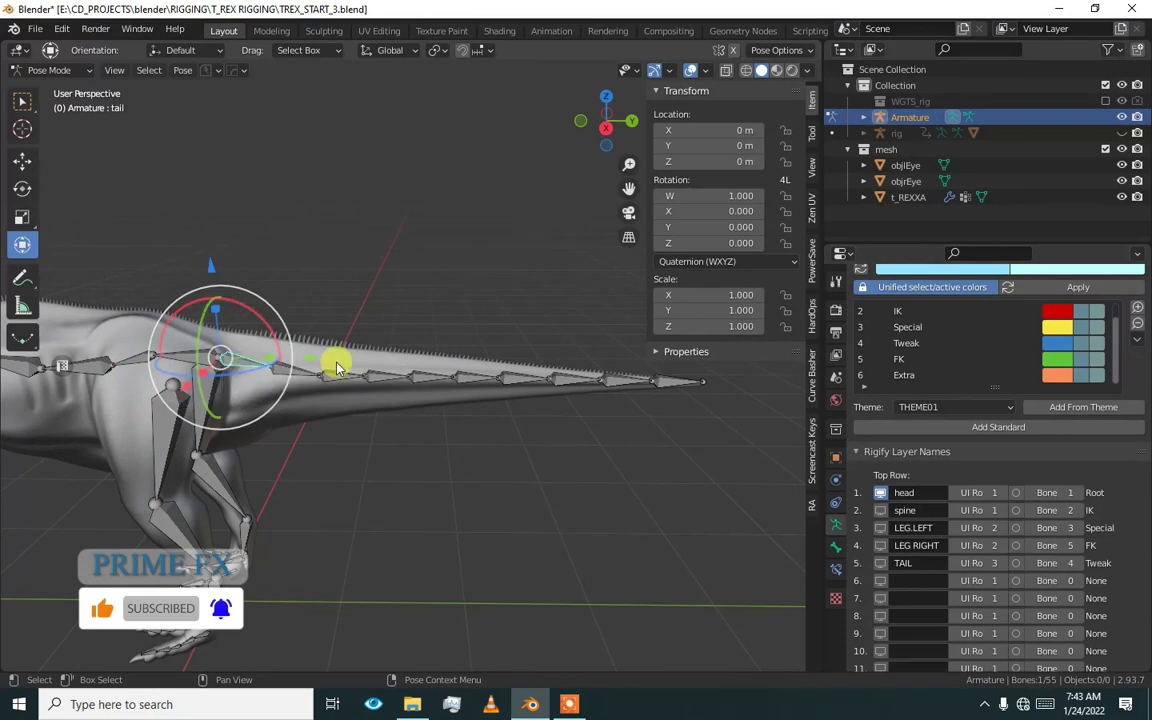
key("m")
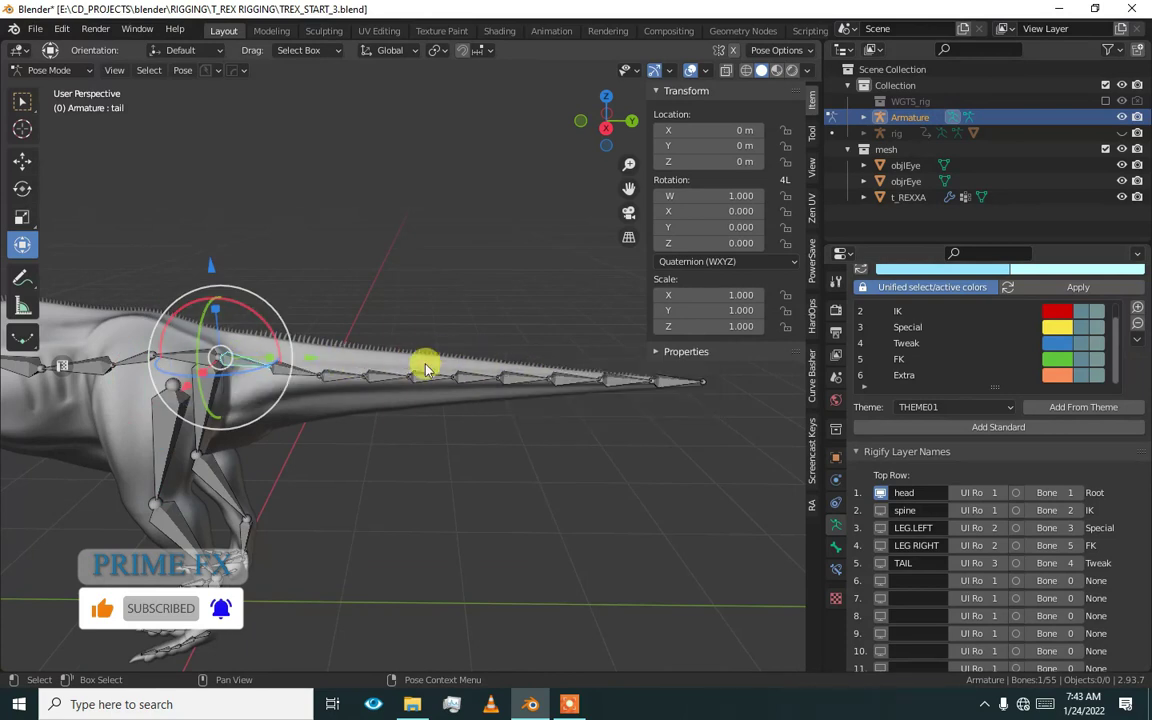
key("l")
scroll(370, 378, "down", 2)
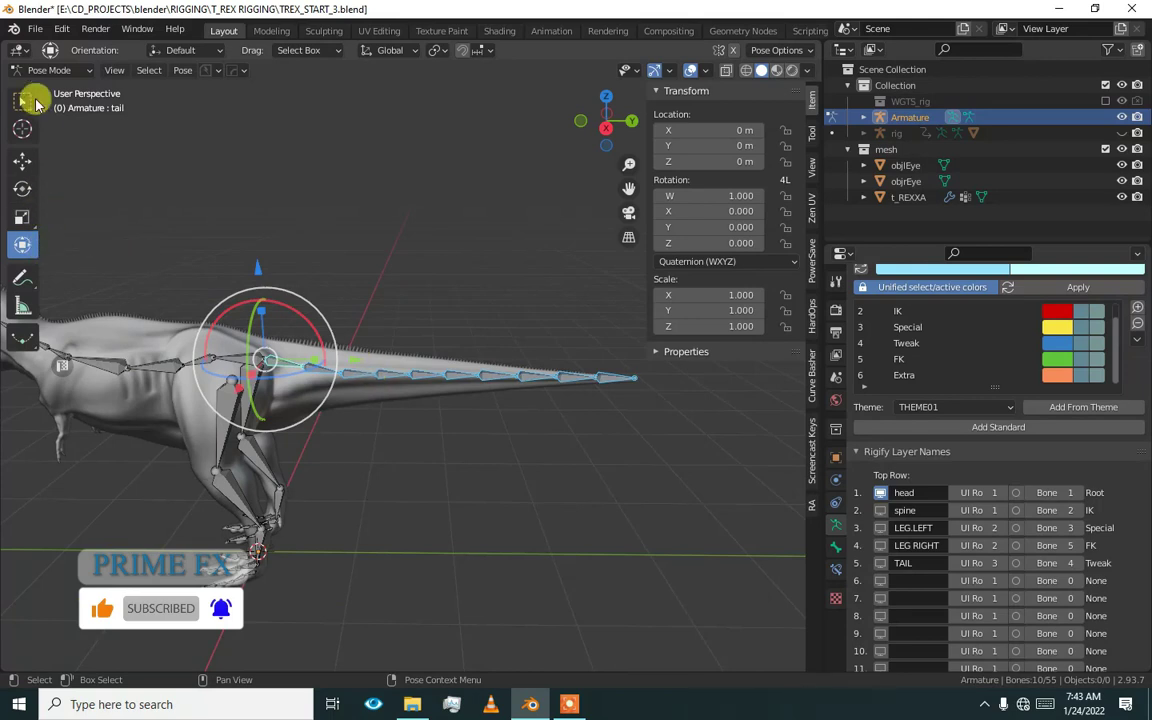
- Split off a narrow second Properties editor beside the viewport and show the tail bone's Rigify Type settings in it
left_click_drag(4, 63, 231, 110)
left_click(20, 52)
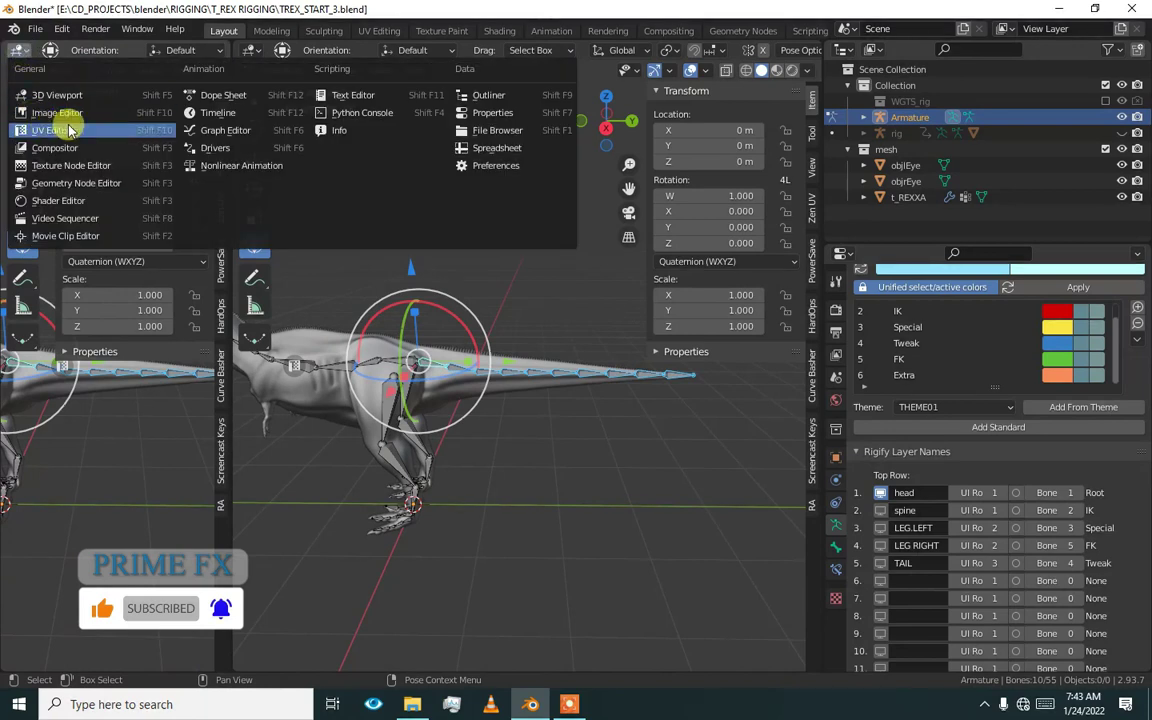
left_click(476, 112)
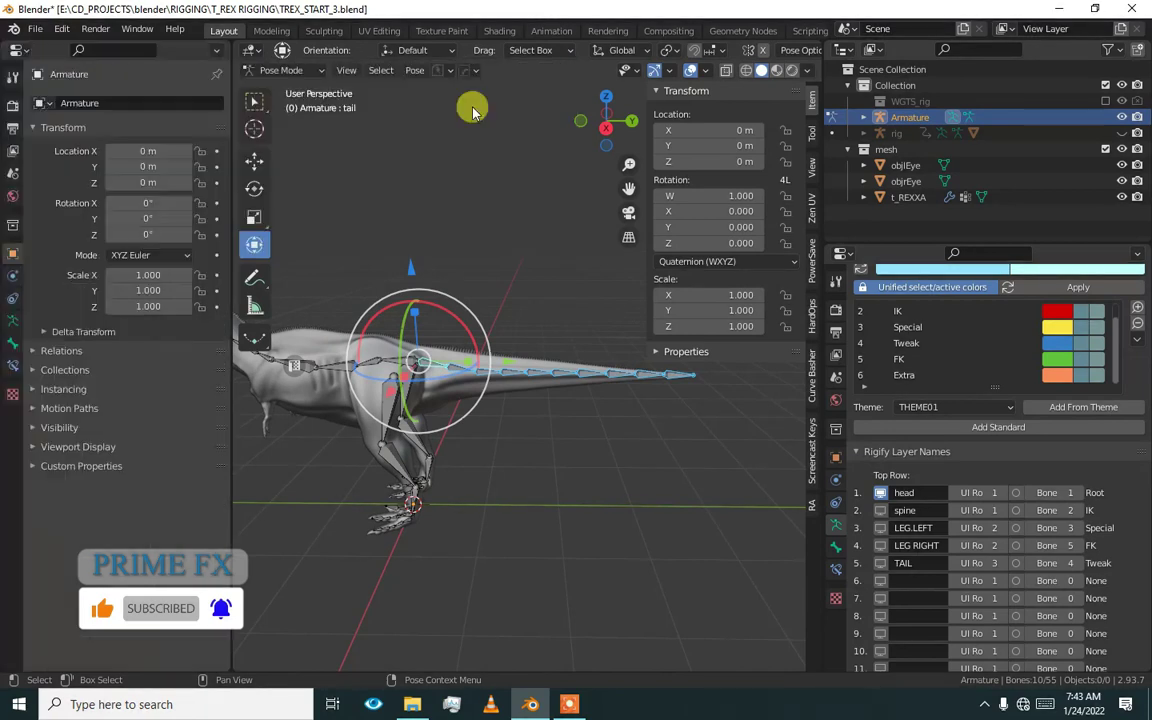
left_click(12, 343)
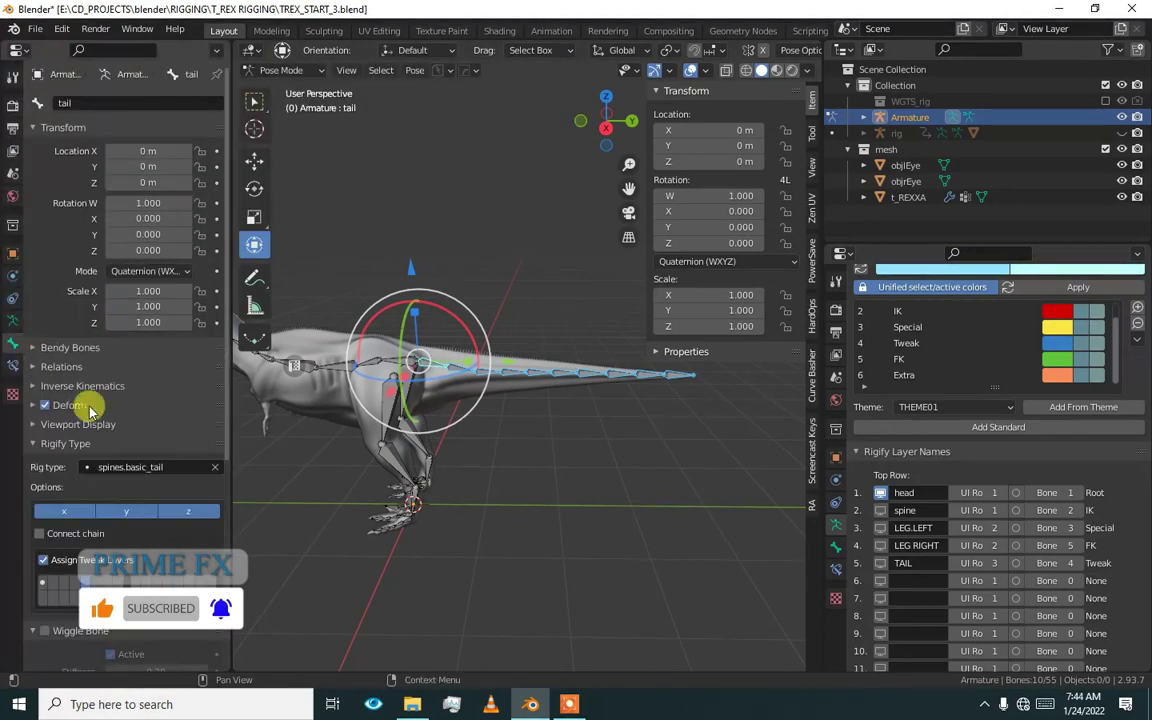
scroll(175, 489, "down", 5)
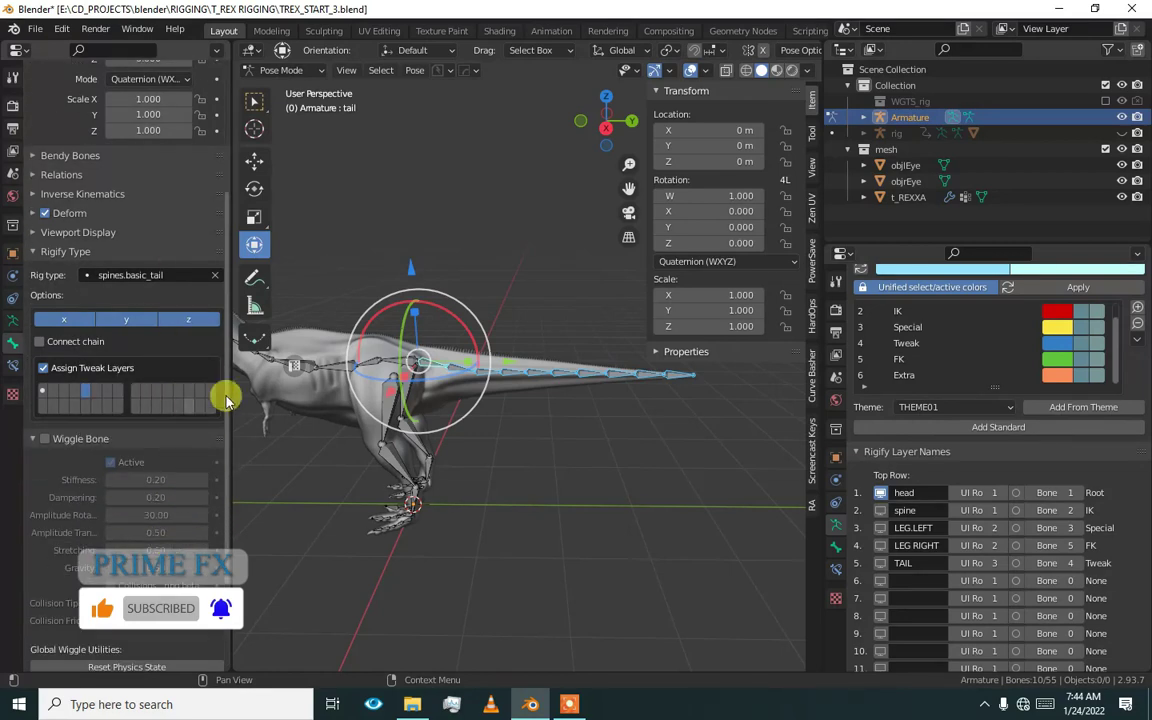
middle_click_drag(411, 398, 497, 405, "shift")
mouse_move(228, 391)
left_mouse_down()
mouse_move(190, 391)
mouse_move(217, 400)
left_mouse_up()
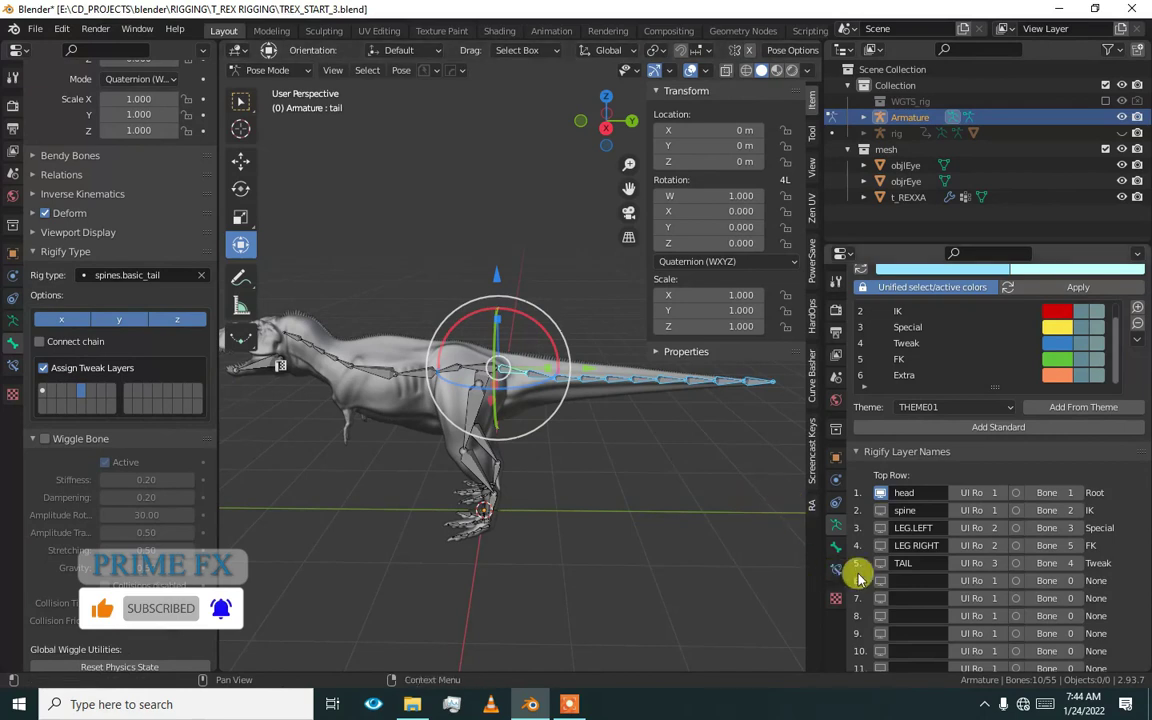
- Name the sixth Rigify layer "SPINE.TWEAKS"
left_click(905, 580)
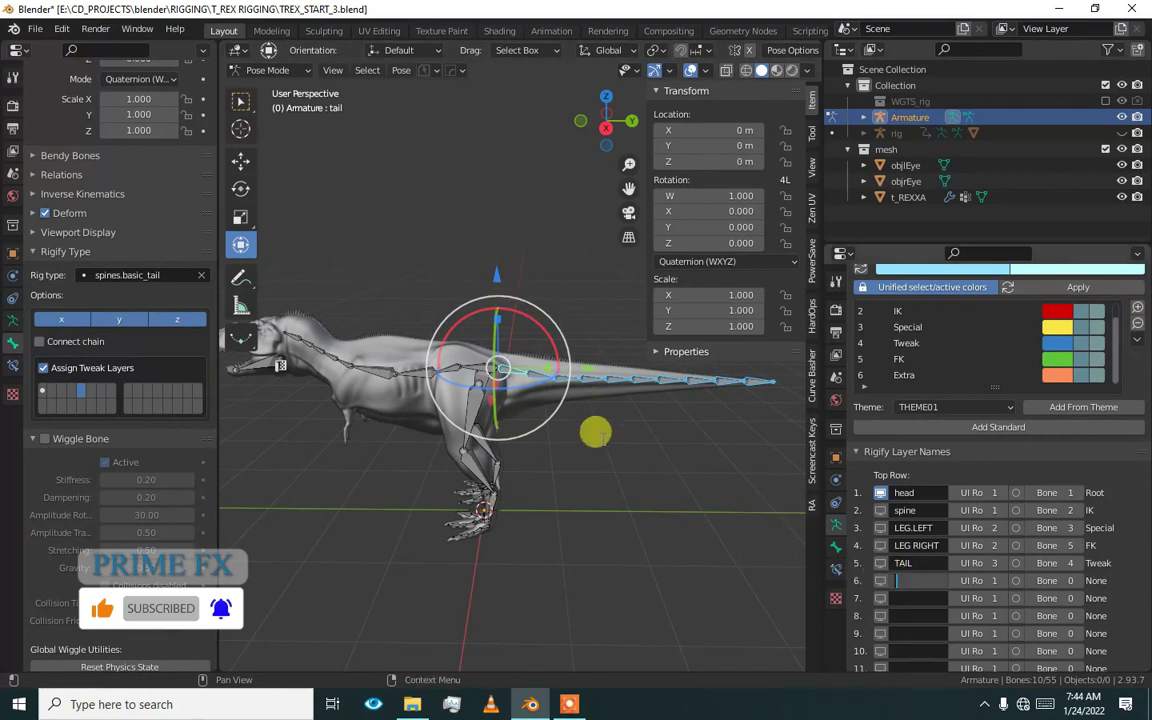
left_click(565, 496)
left_click(921, 579)
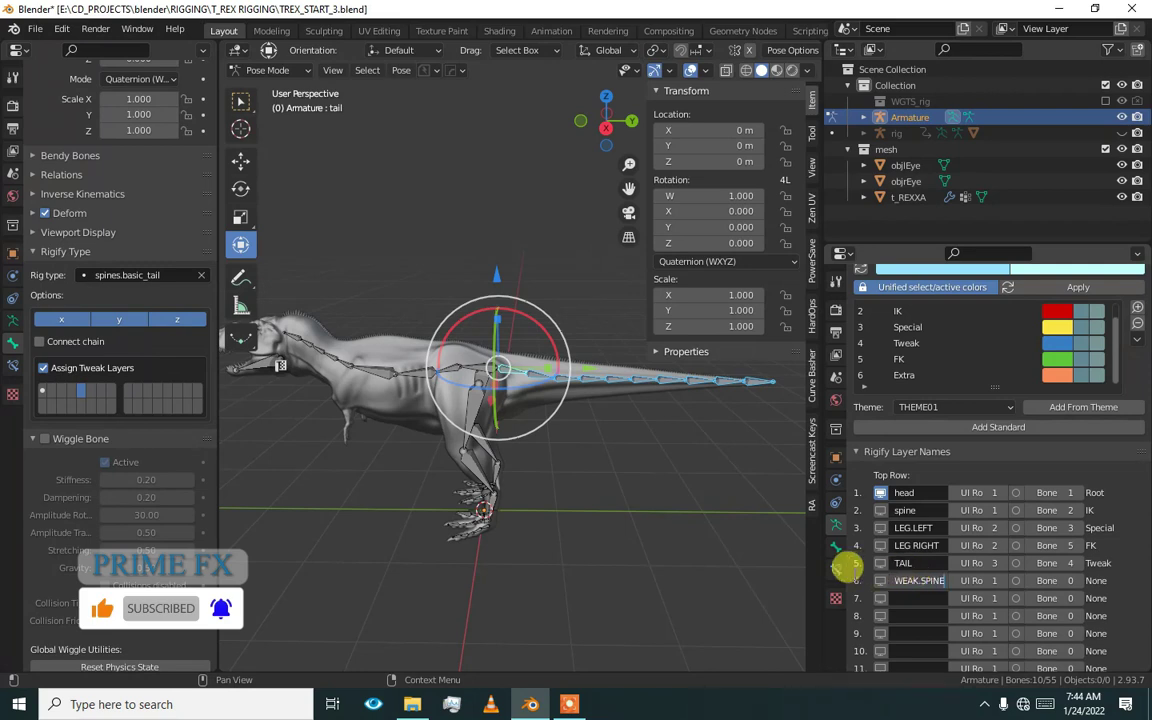
key("Return")
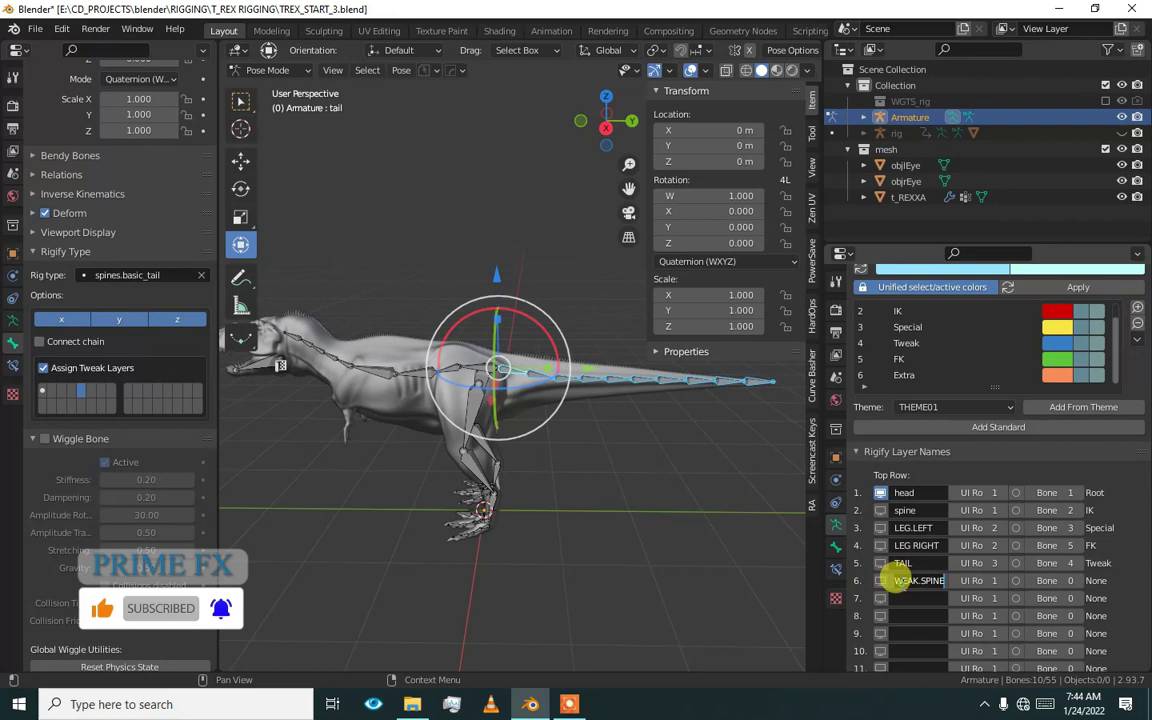
left_click(920, 580)
key("BackSpace")
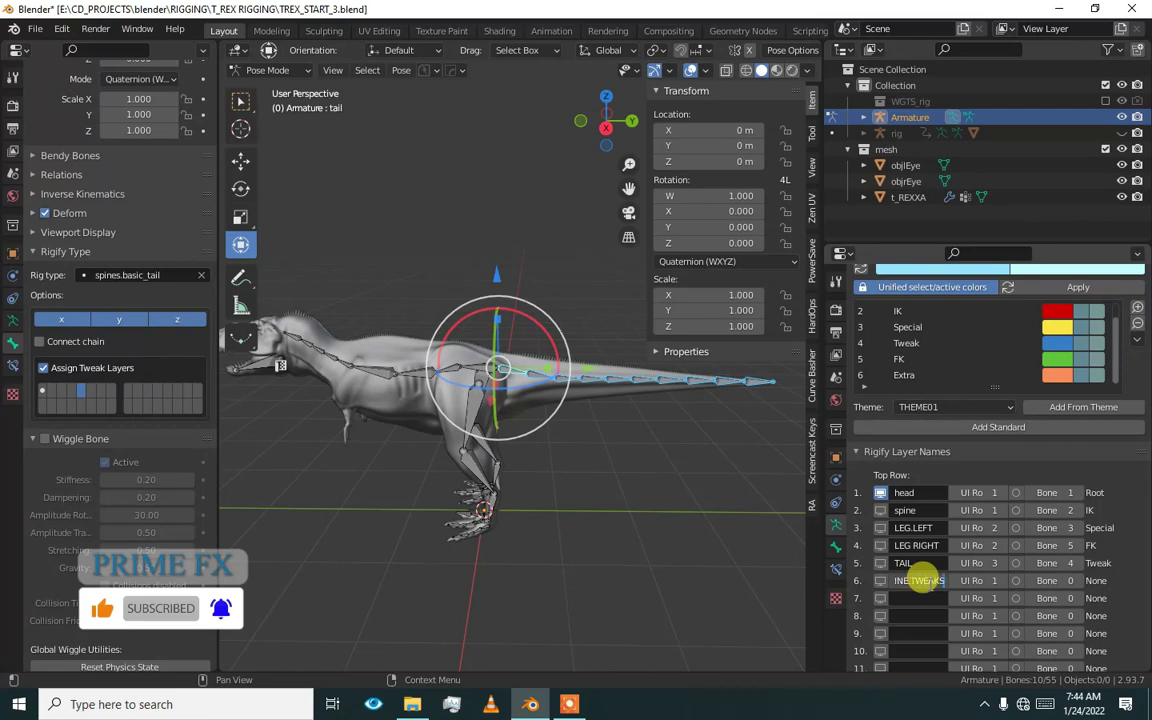
key("Return")
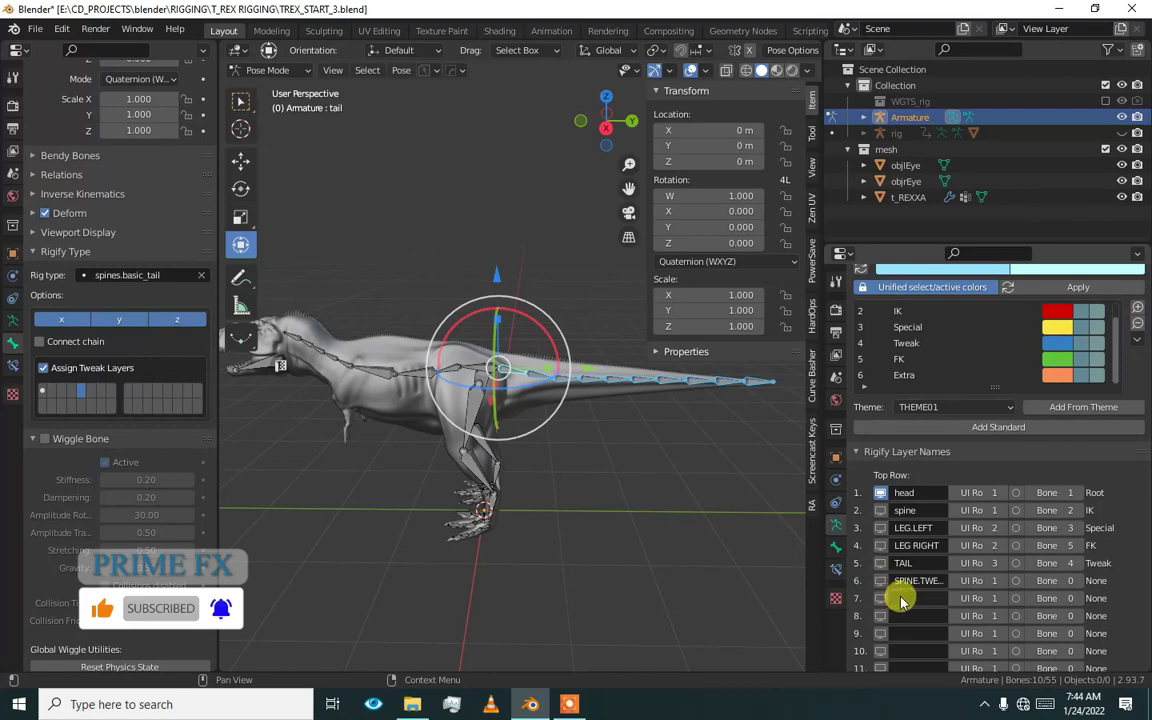
- Put the spine tweaks layer in UI row 4 with bone group 4 (Tweak), and change the TAIL layer to bone group 6 (Extra)
left_click(904, 597)
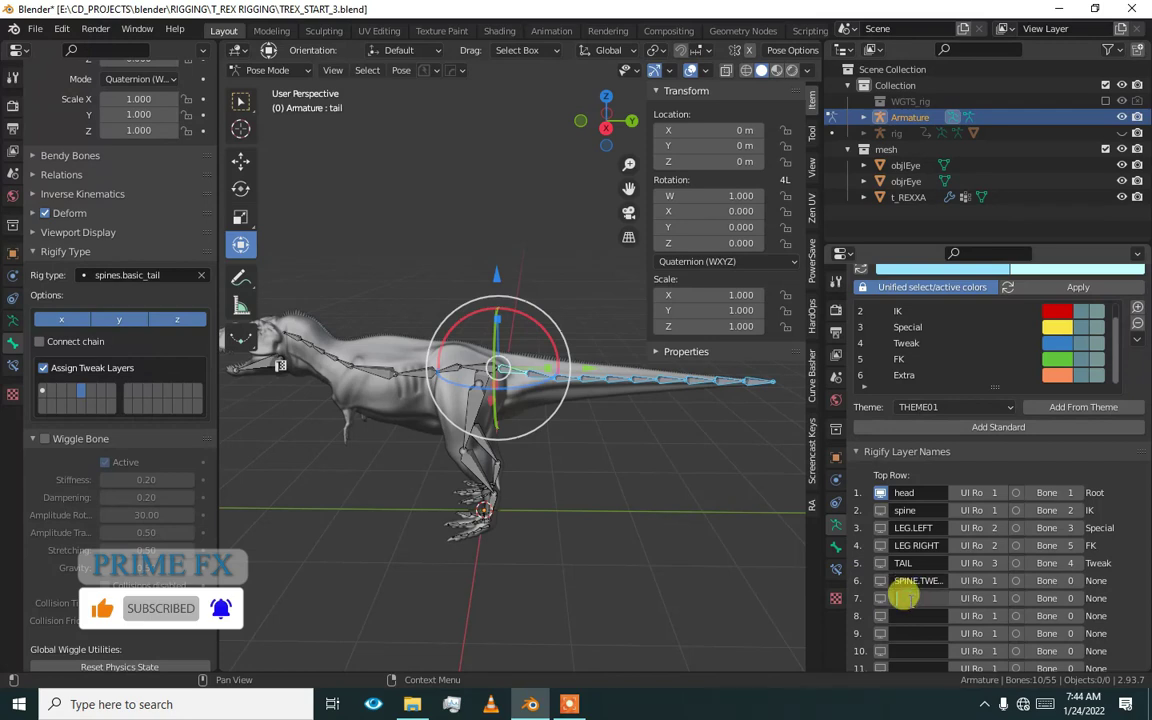
left_click(1003, 580)
left_click(1003, 584)
left_click(1004, 586)
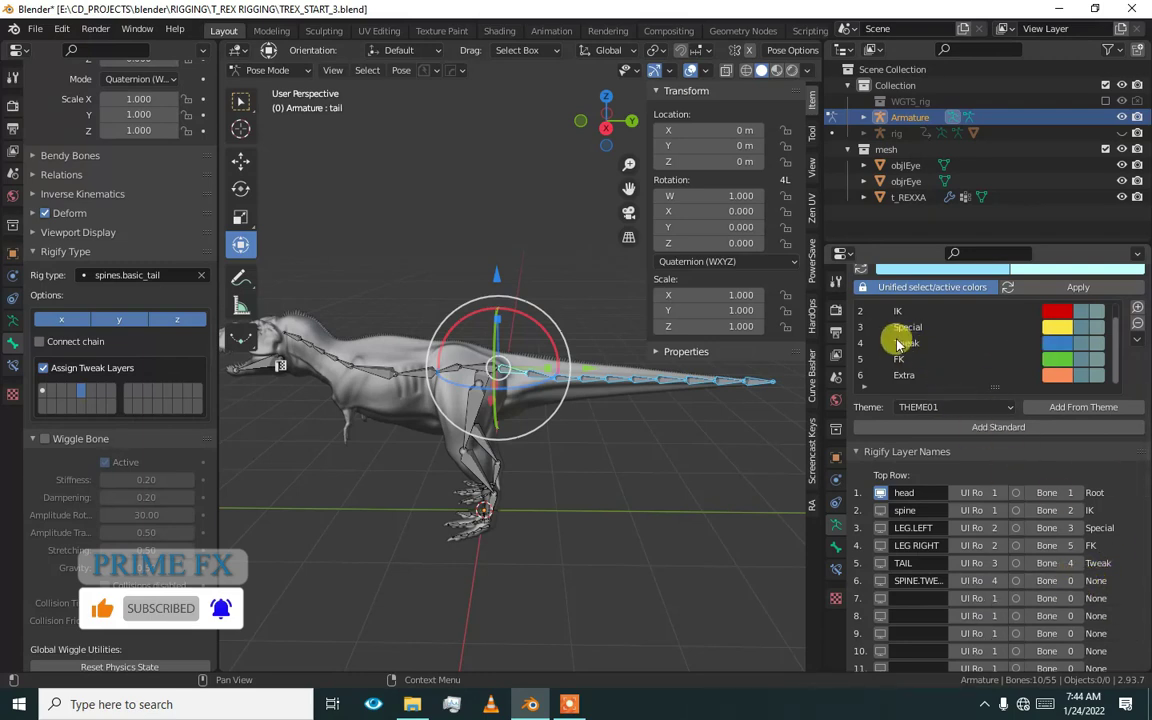
left_click(1078, 584)
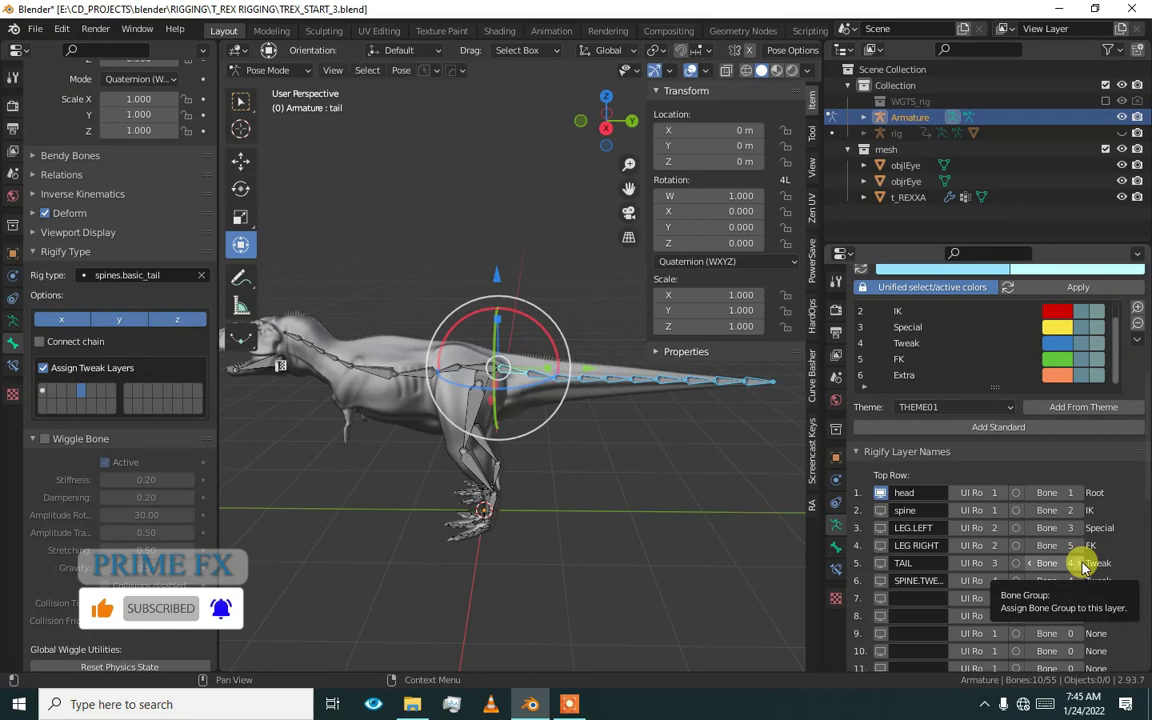
left_click(1083, 564)
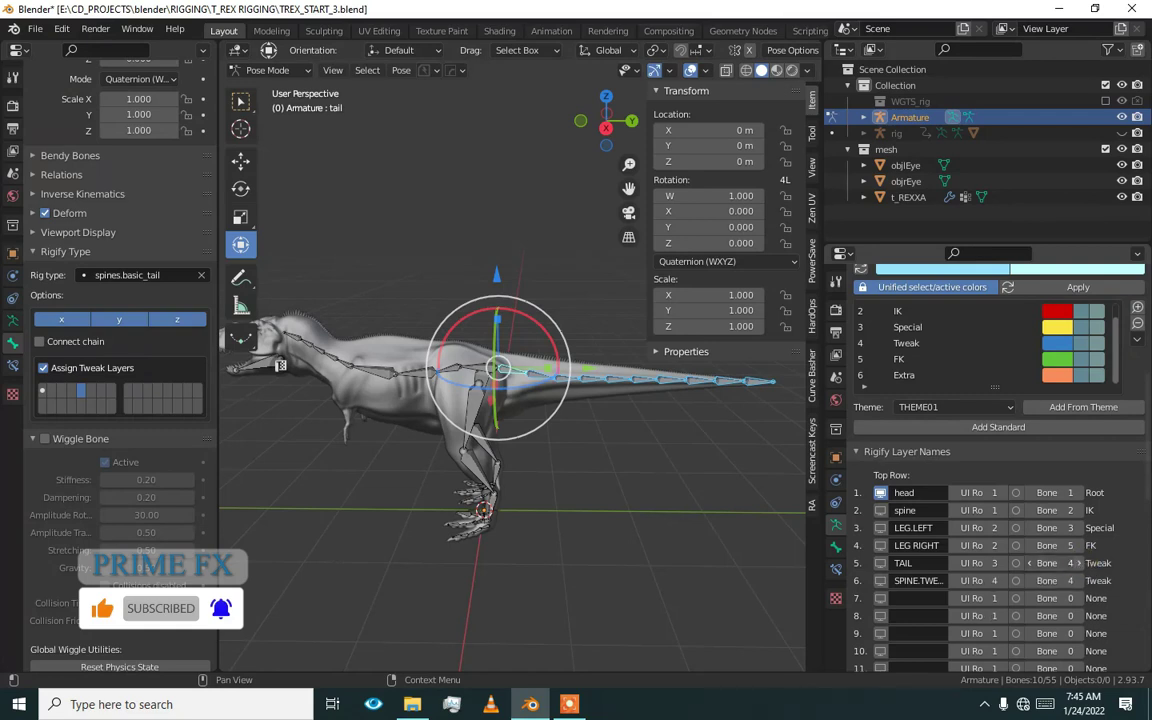
left_click(1083, 564)
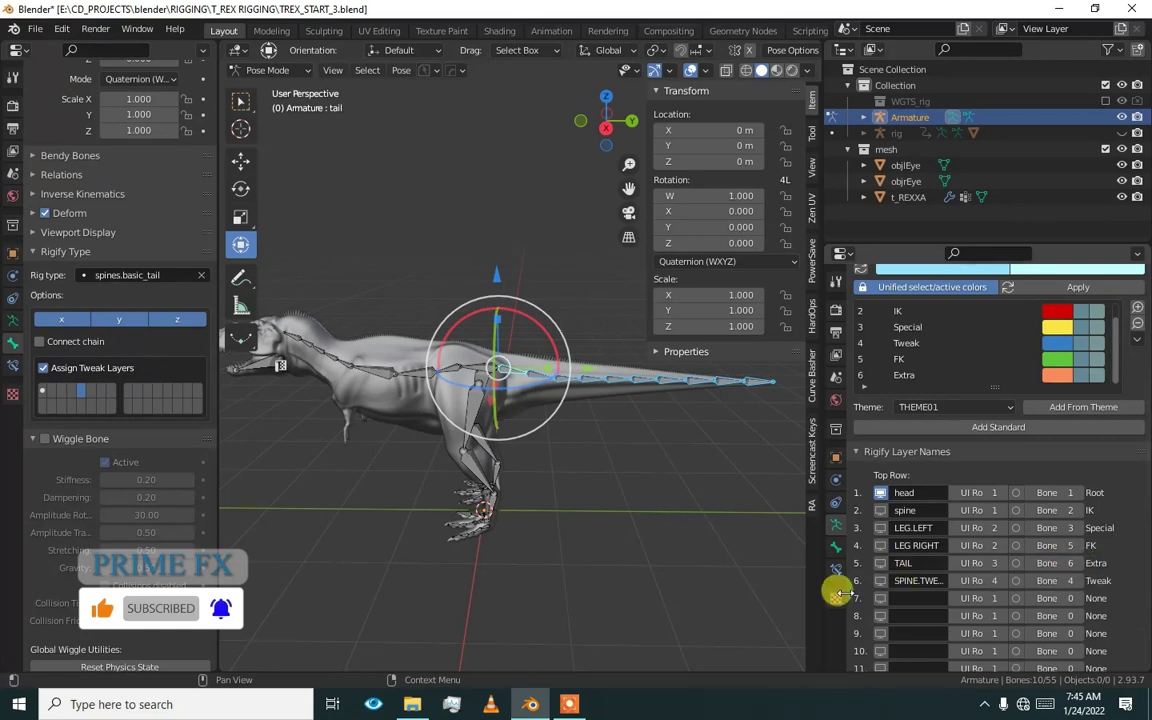
- Name the seventh Rigify layer "TAIL TWEAKS" and place it in UI row 4
left_click(900, 598)
left_click(542, 441)
middle_click_drag(488, 411, 547, 377, "shift")
scroll(655, 463, "up", 3)
middle_click_drag(579, 438, 476, 388, "shift")
scroll(563, 416, "down", 1)
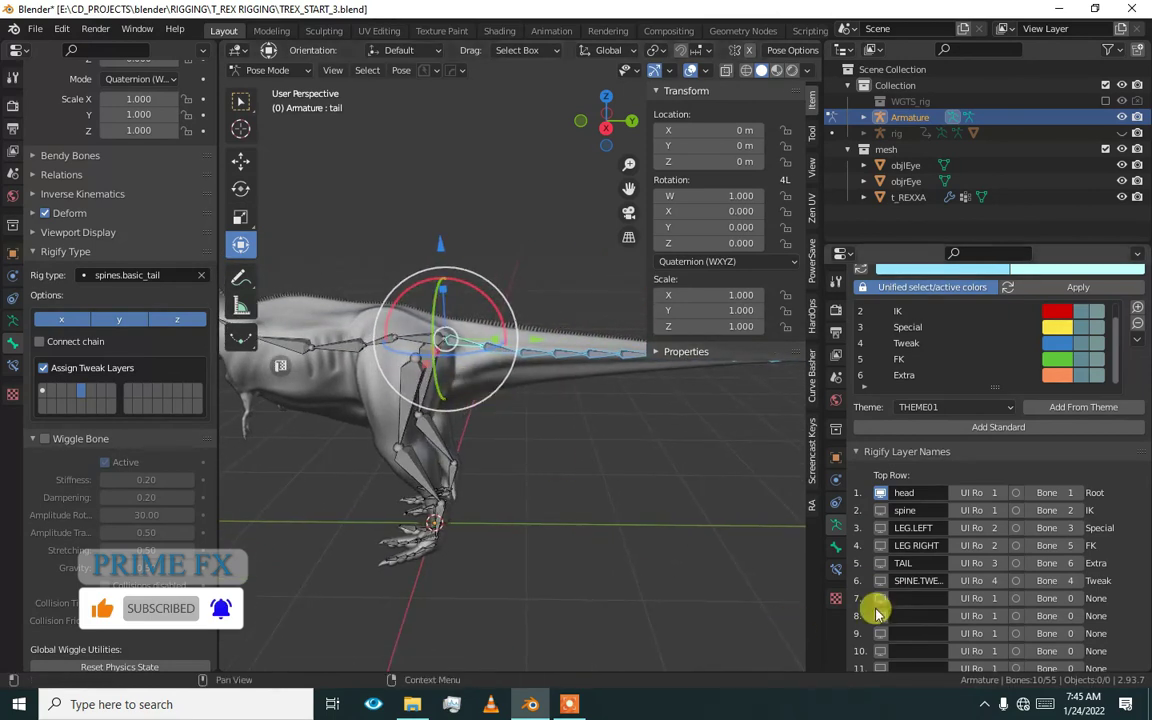
left_click(906, 597)
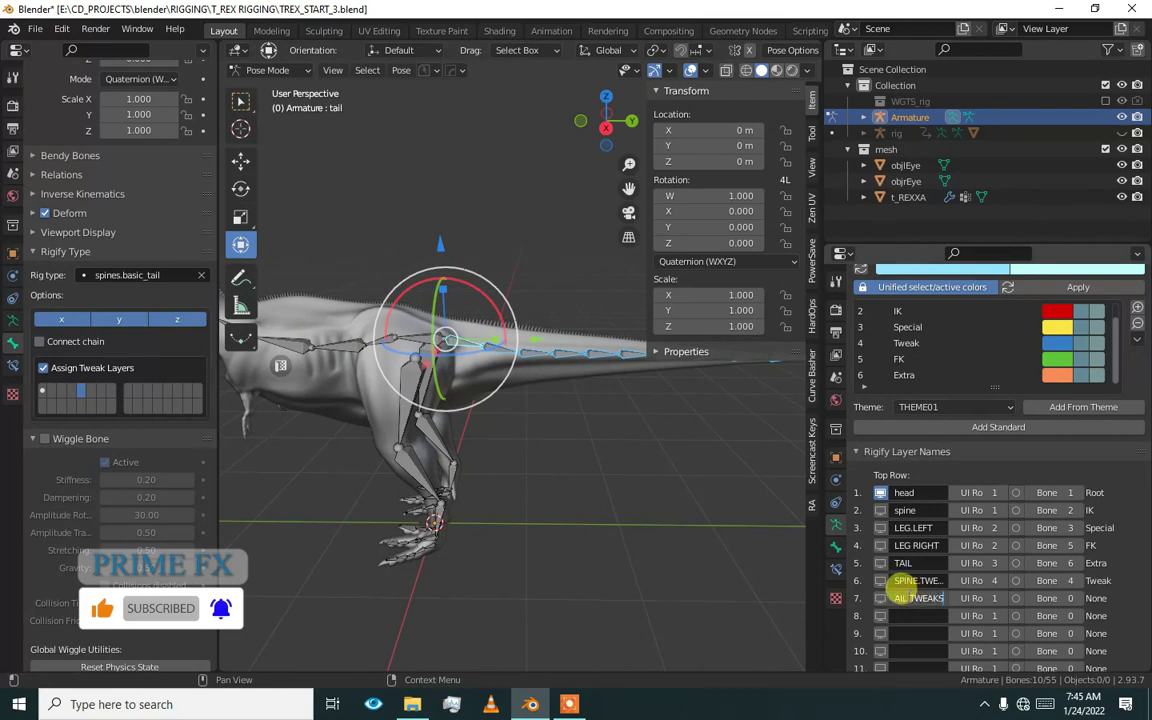
left_click(854, 590)
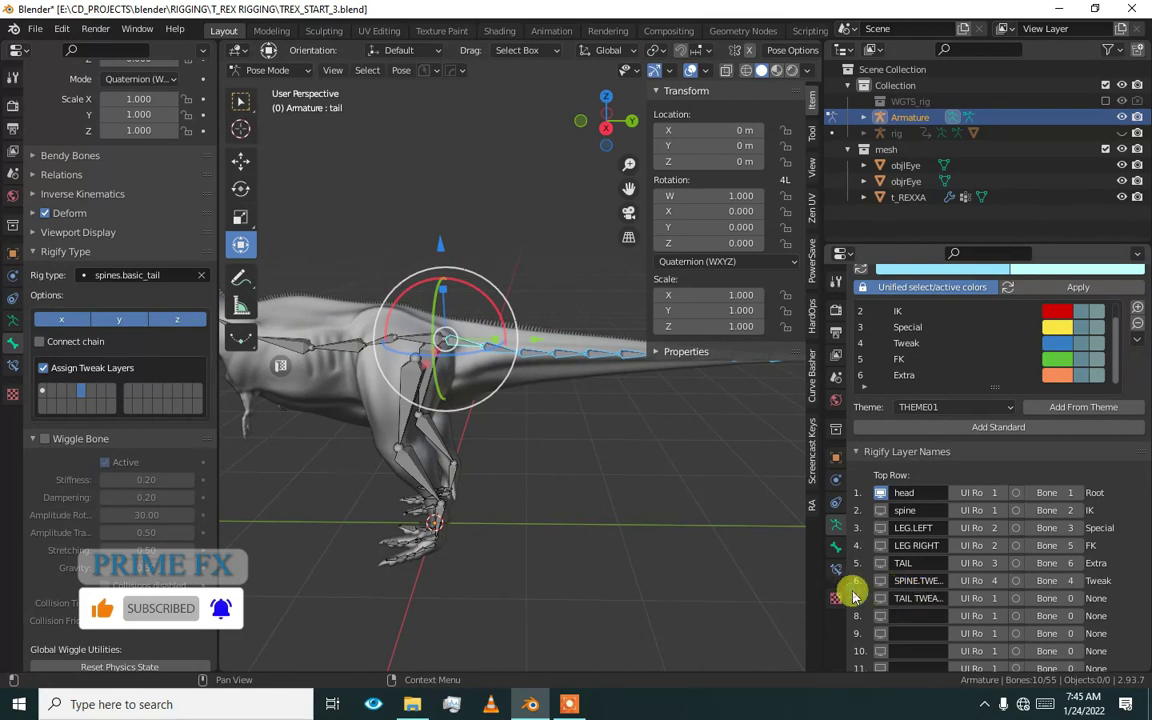
left_click_drag(985, 598, 1006, 599)
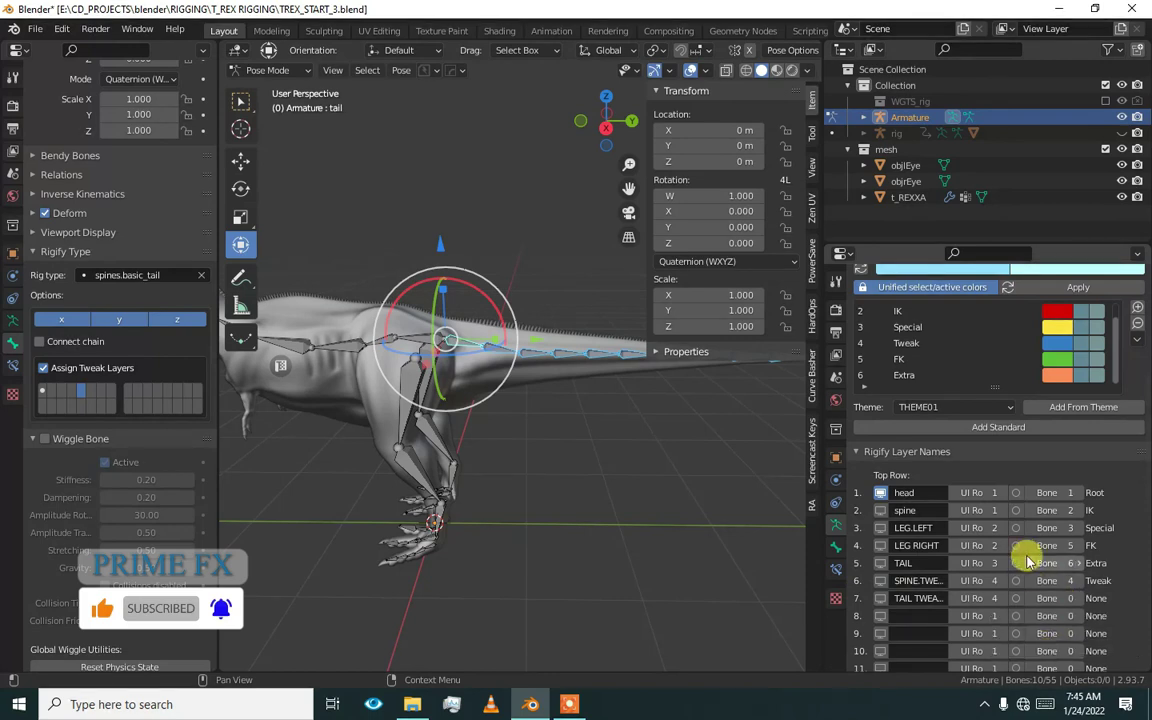
- Add a THEME01 bone group from the theme and assign the TAIL TWEAKS layer to bone group 7
scroll(1046, 378, "up", 1)
left_click(1067, 407)
scroll(998, 352, "down", 2)
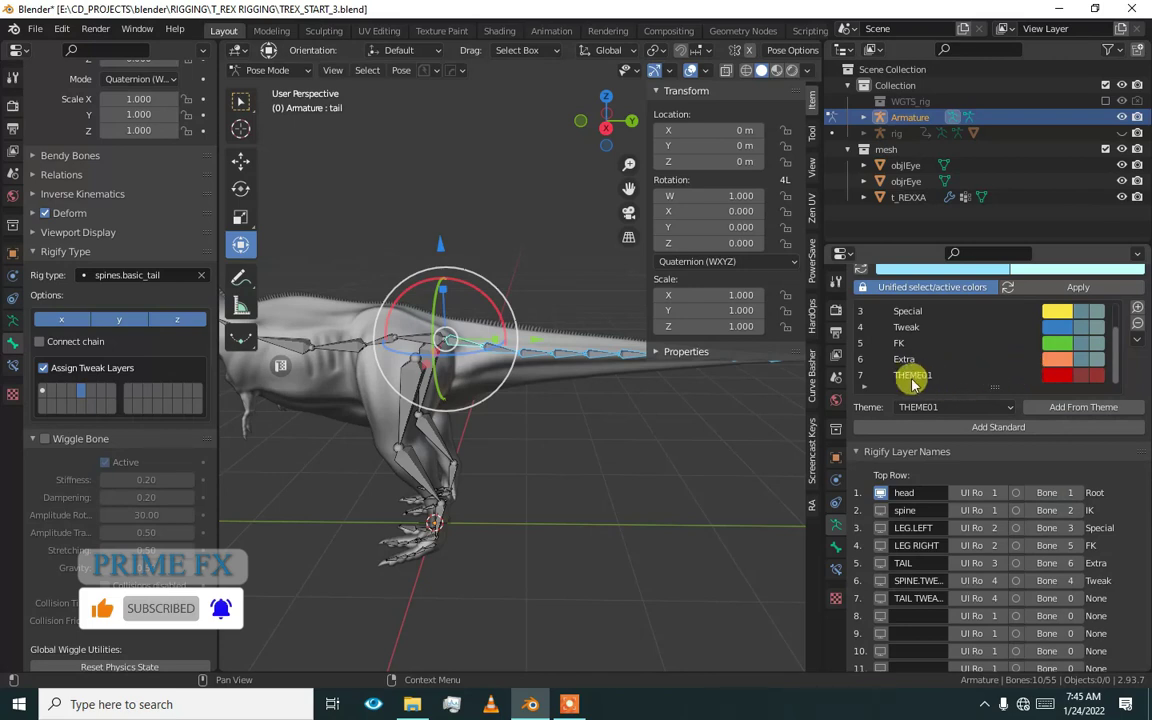
left_click(1079, 599)
left_click(1079, 599)
left_click(1079, 599)
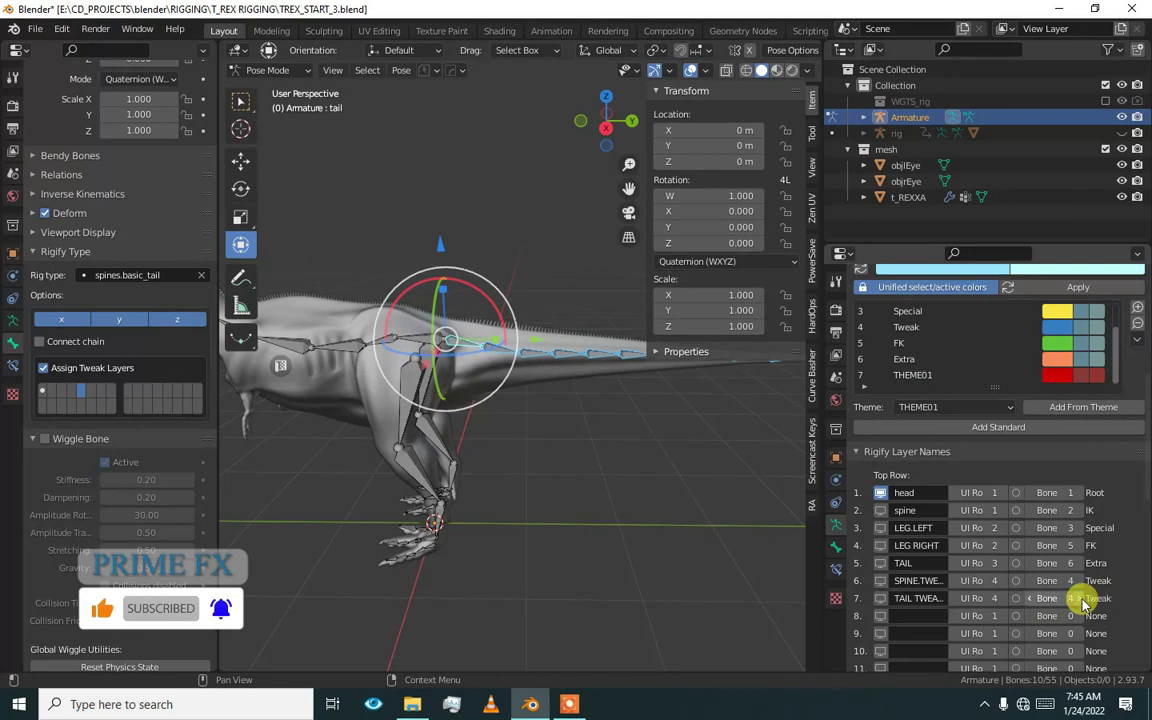
left_click(1083, 599)
left_click(1081, 598)
- Name the eighth Rigify layer "R.LEG.TWEAKS"
scroll(914, 612, "down", 1)
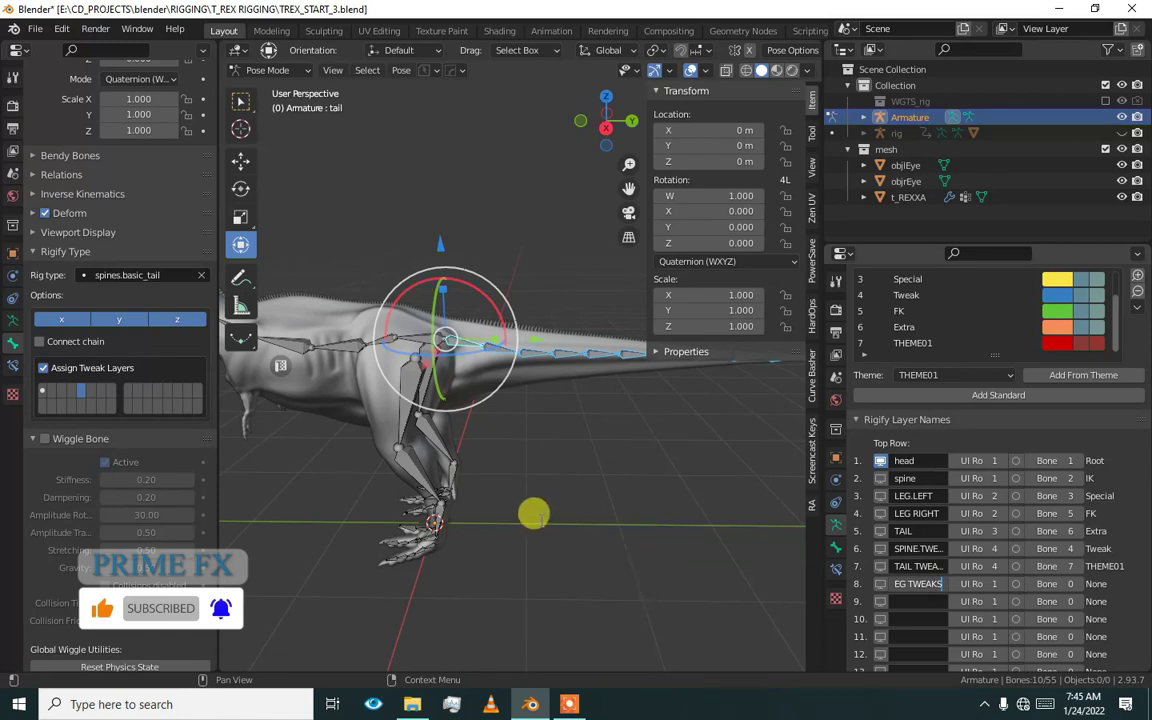
left_click(903, 548)
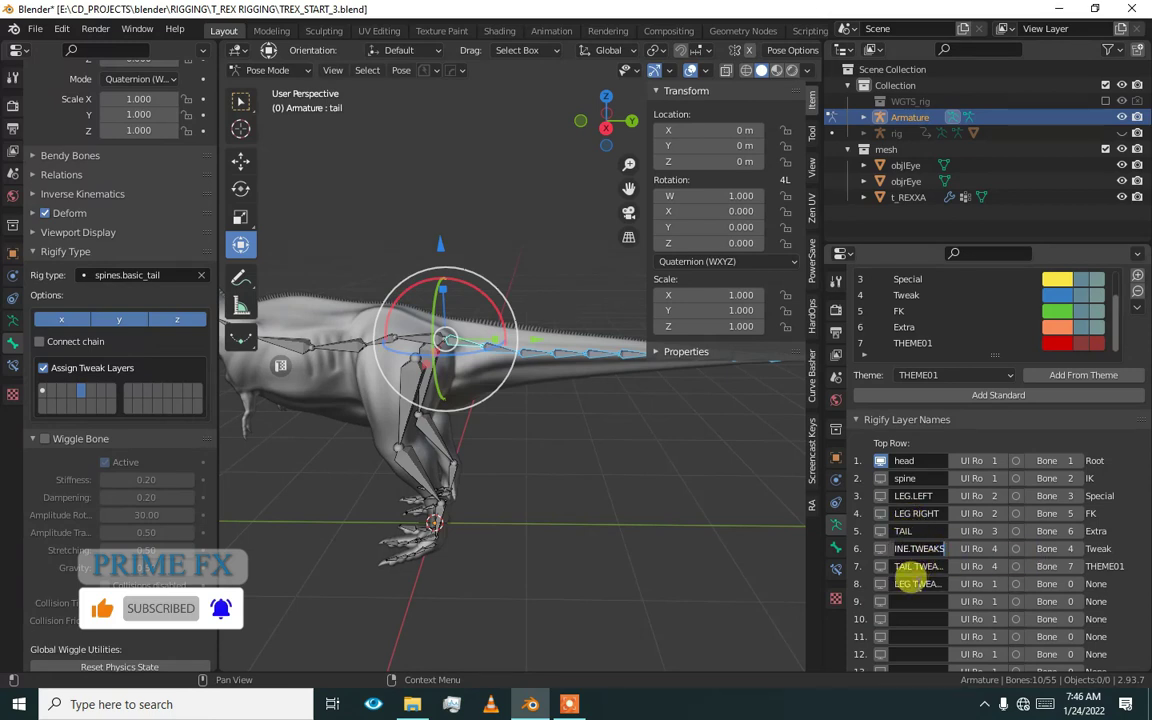
left_click(912, 584)
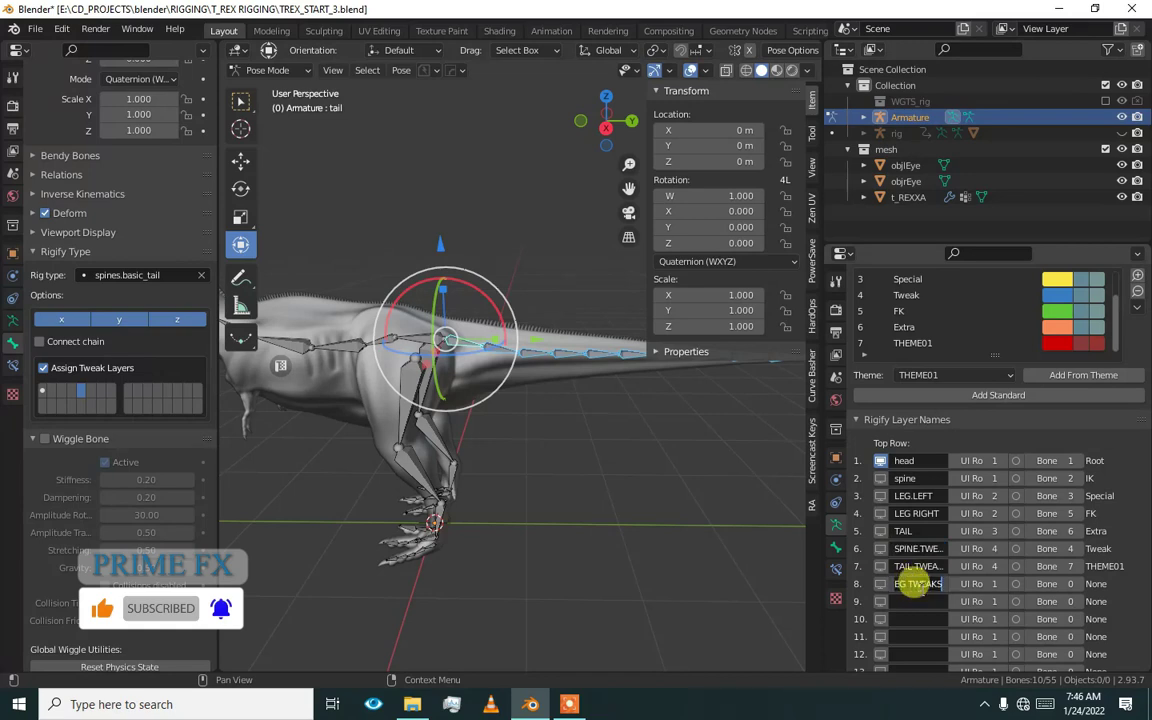
key("ctrl+a")
key("BackSpace")
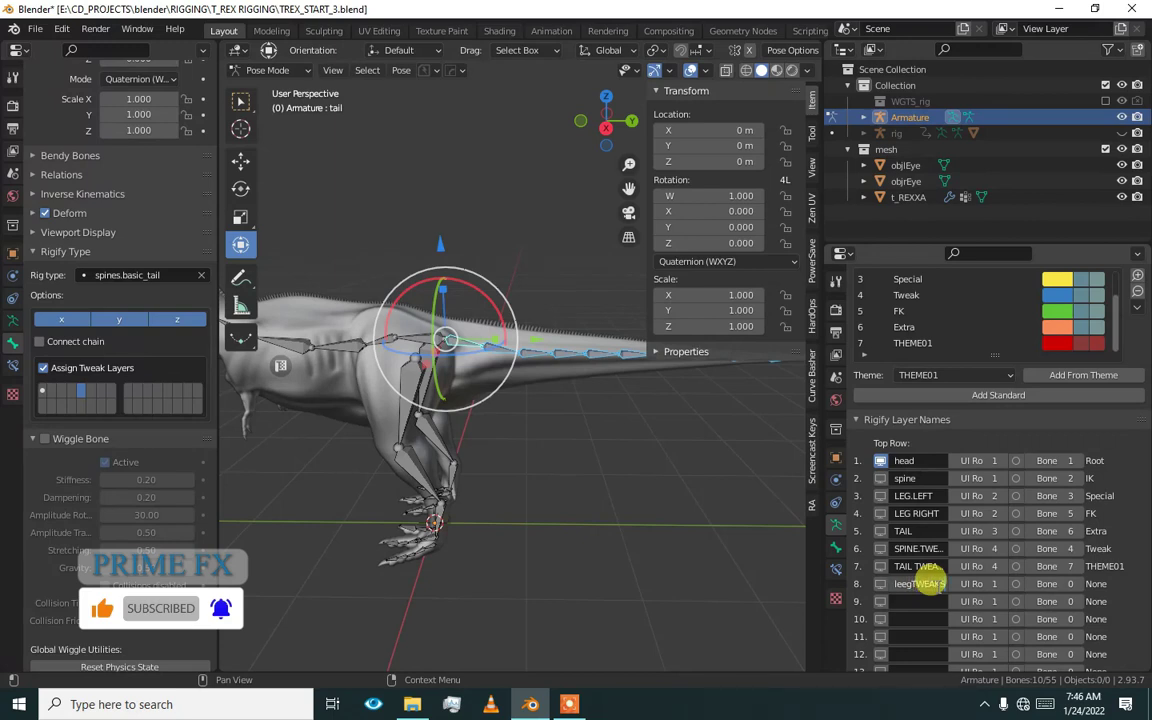
left_click(853, 567)
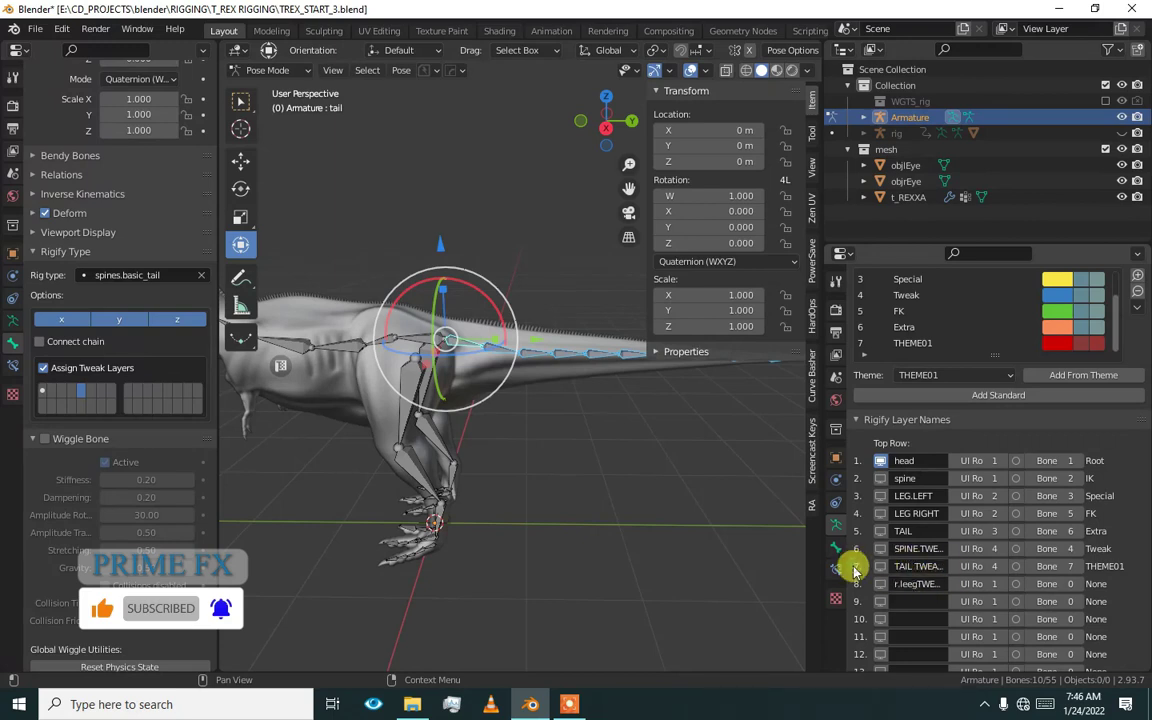
left_click(895, 583)
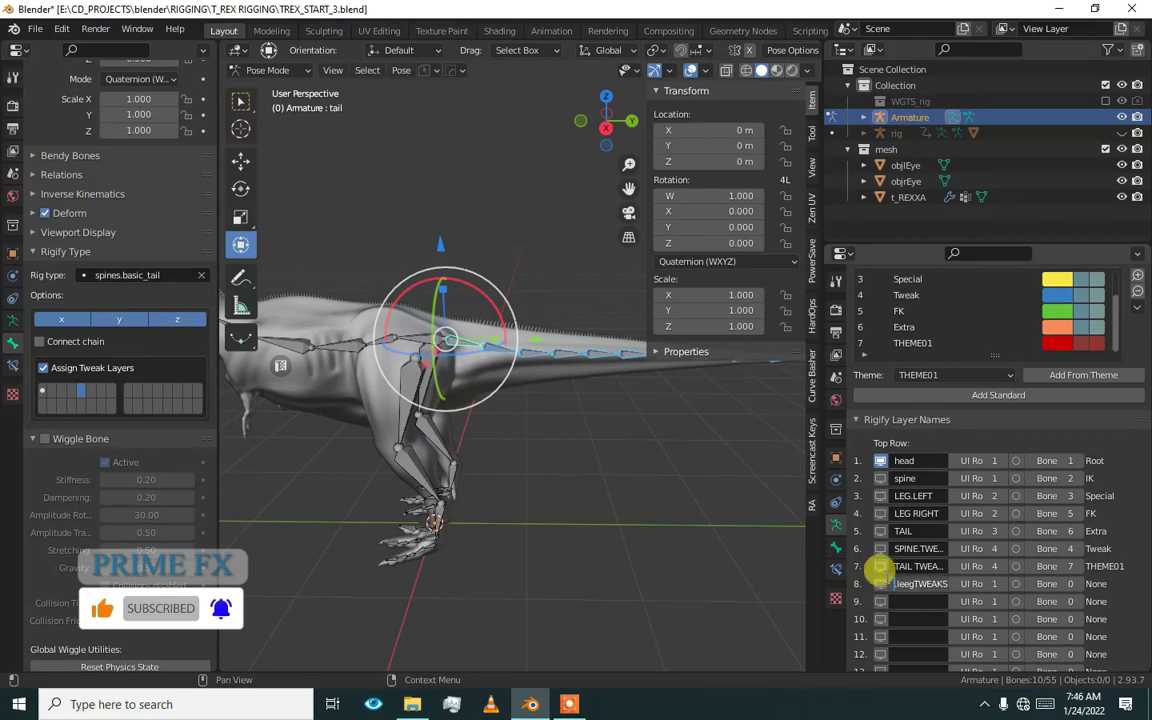
left_click(852, 585)
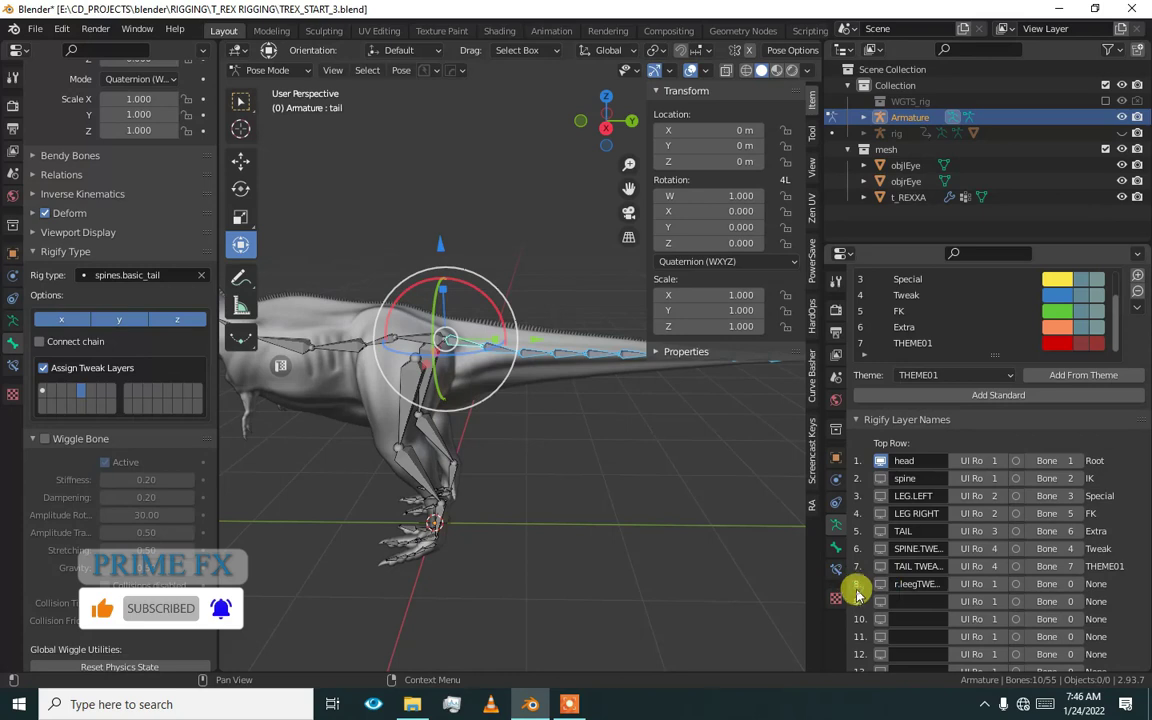
left_click(897, 585)
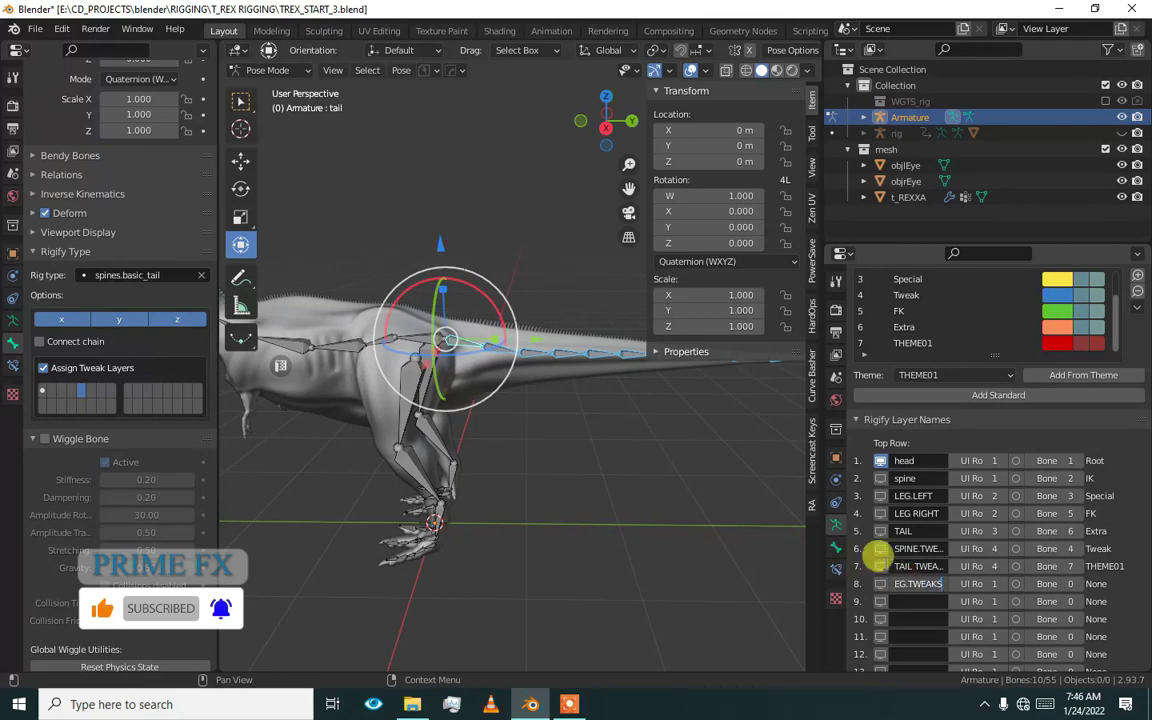
left_click(862, 566)
- Name the ninth Rigify layer "L.LEG.TWEAKS"
scroll(899, 591, "down", 1)
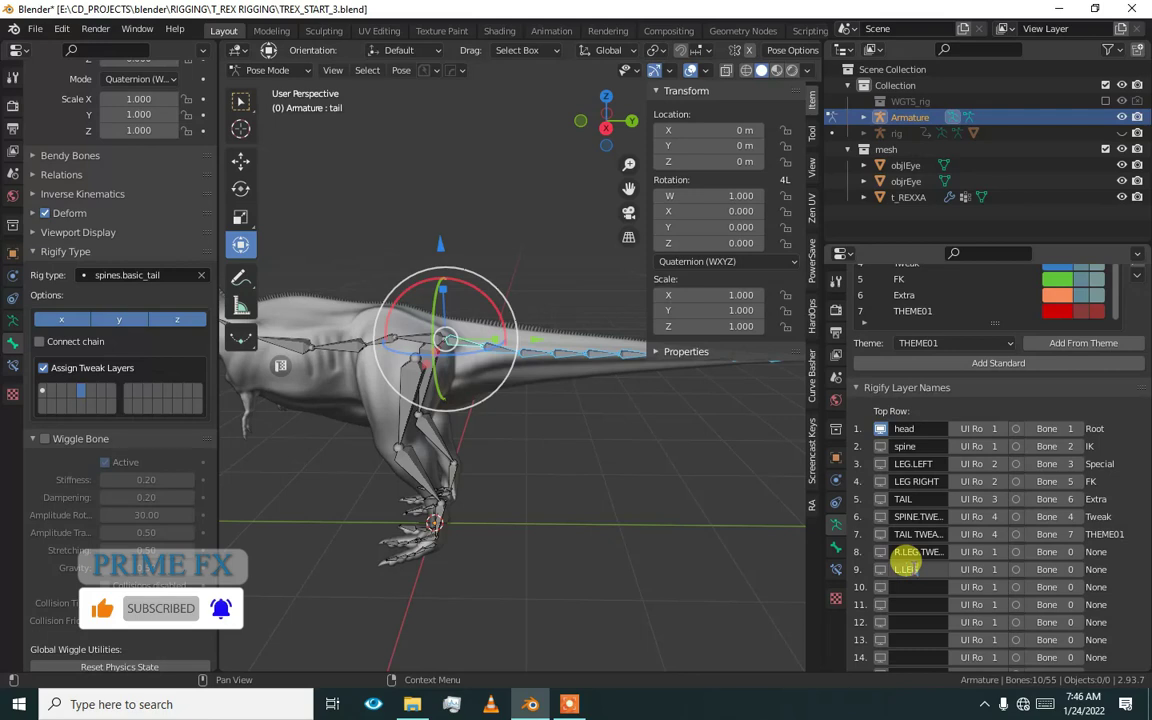
type("G.T")
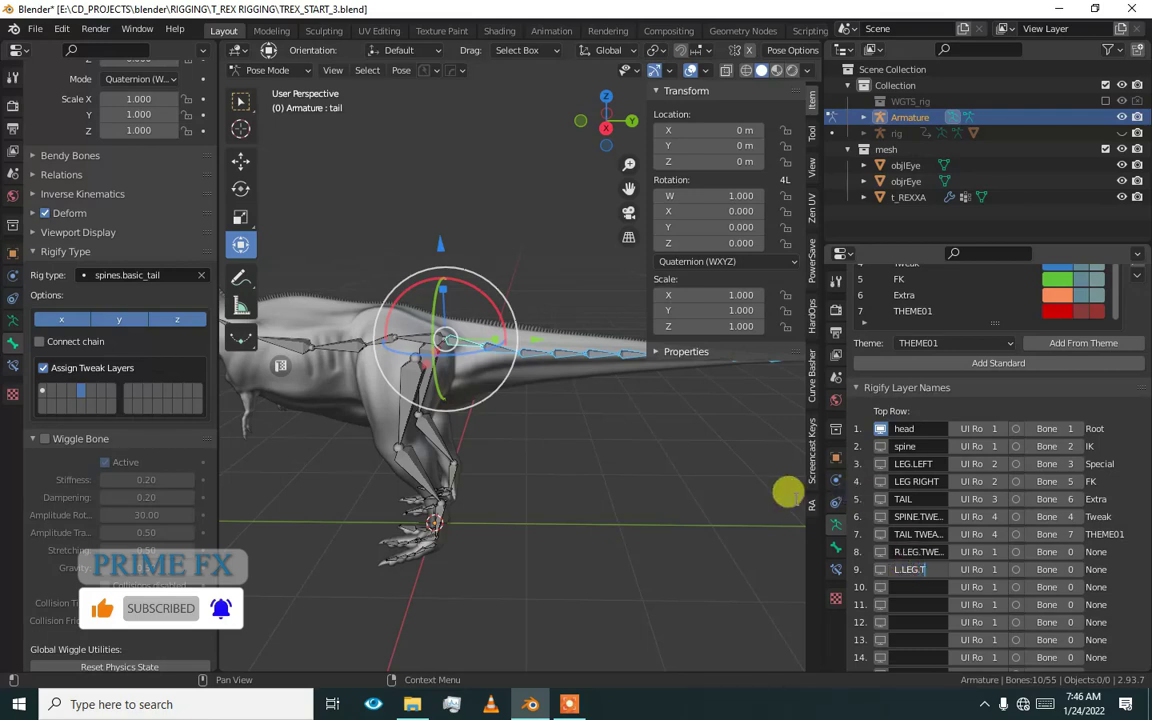
key("Return")
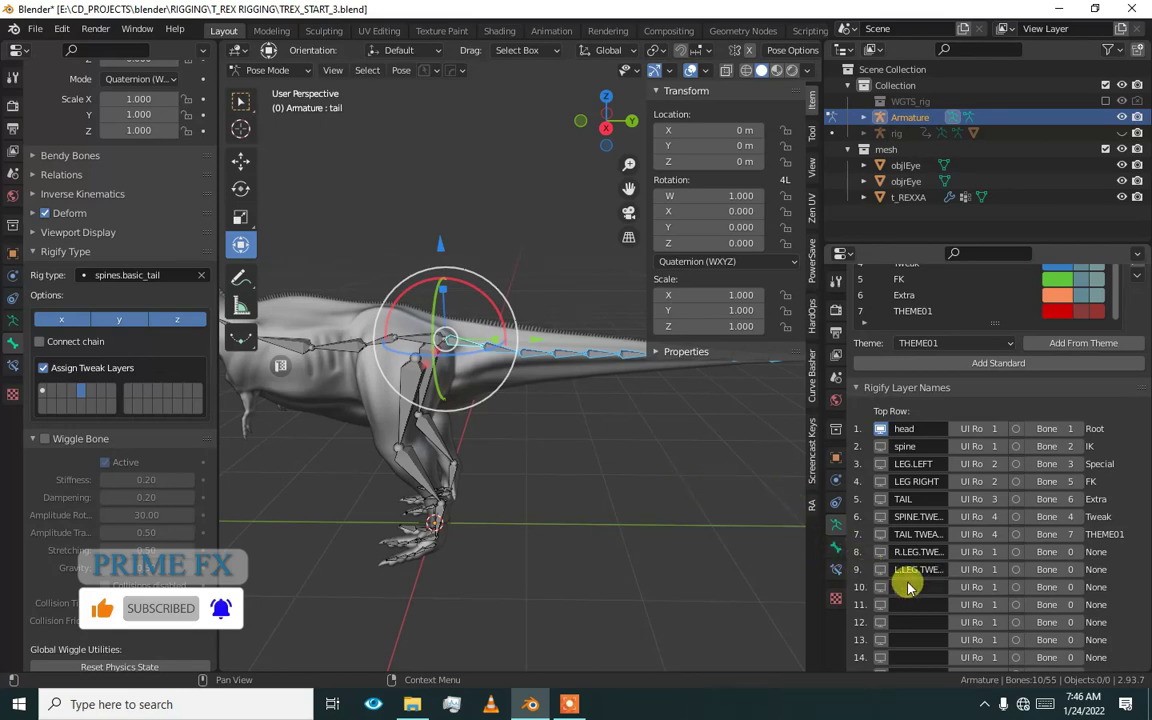
- Place both the right and left leg tweaks layers in UI row 5
left_click(1005, 556)
left_click(1005, 555)
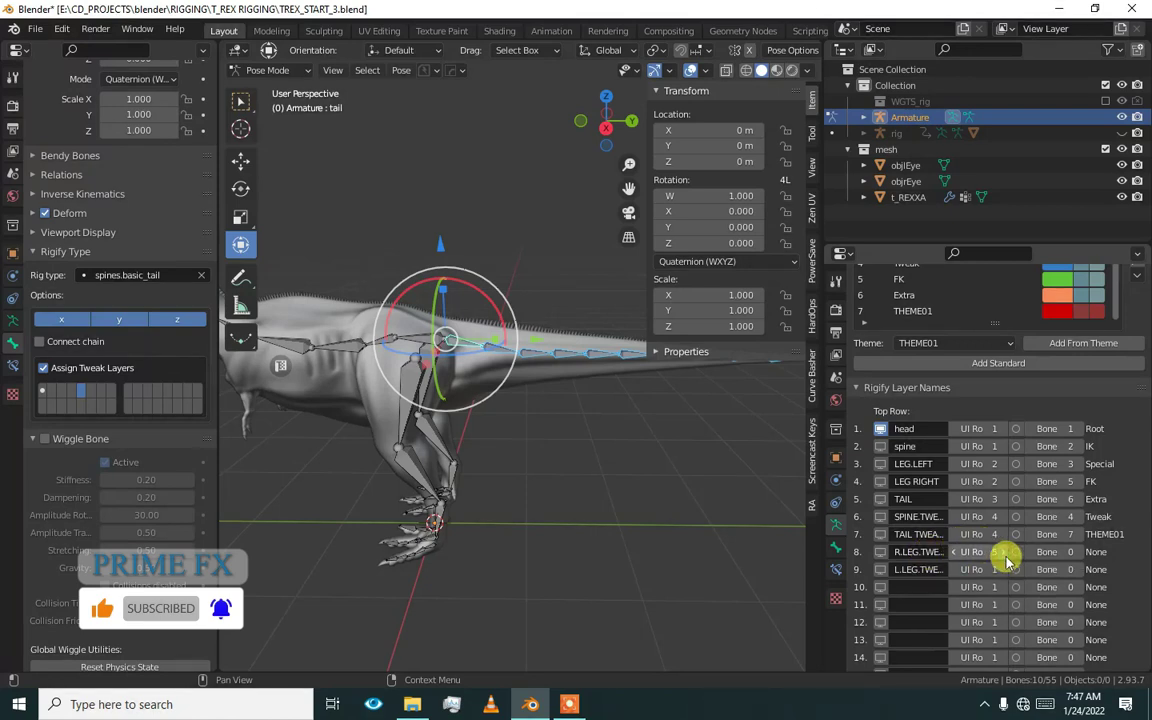
left_click(1005, 572)
left_click(1005, 572)
left_click(1005, 572)
left_click(1005, 572)
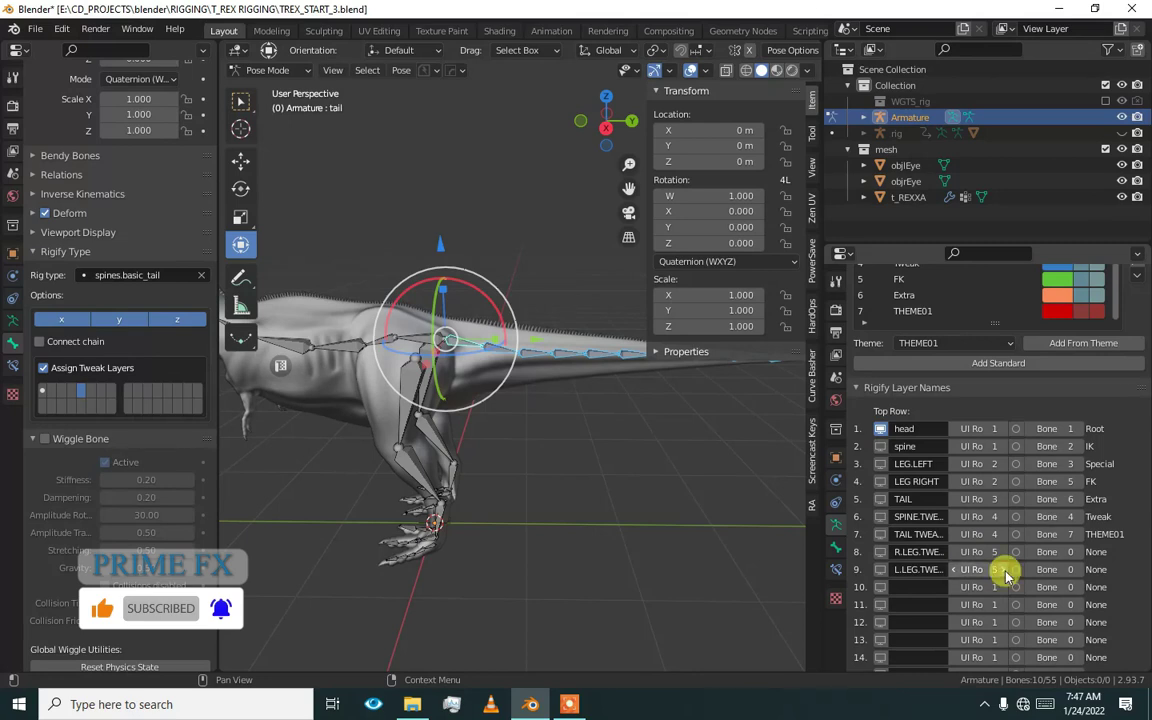
- Choose THEME02 as the theme and add it as a new bone group
left_click(1076, 344)
left_click(1008, 343)
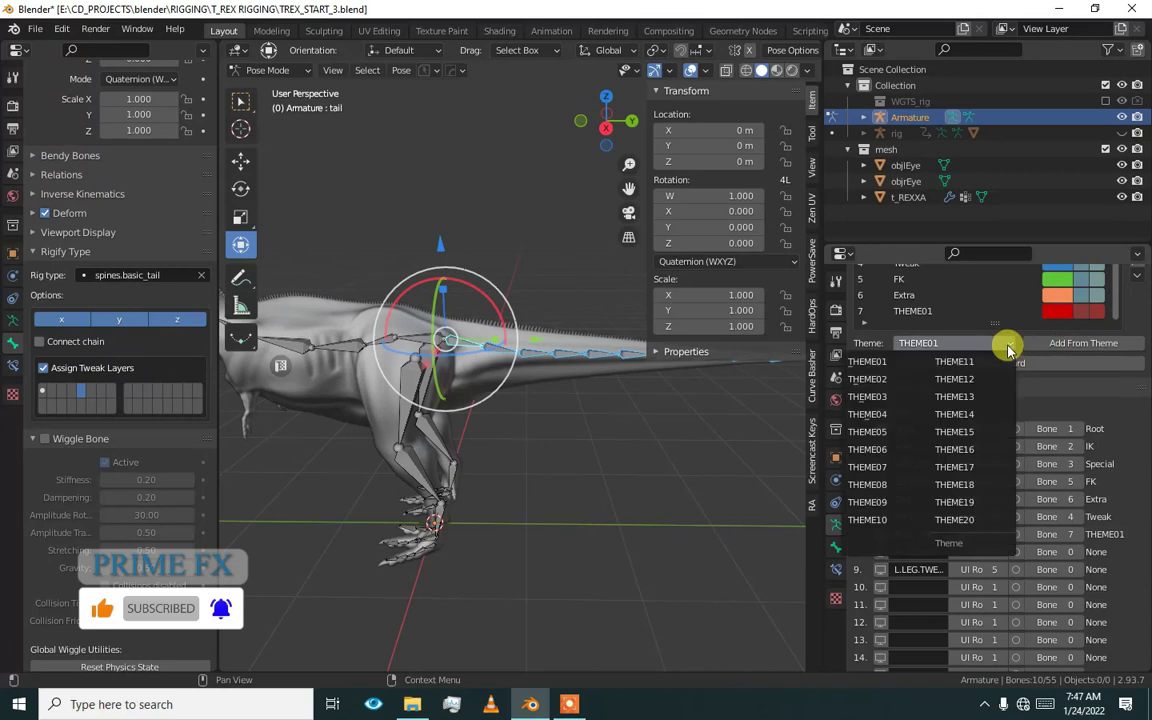
left_click(992, 362)
left_click(1086, 345)
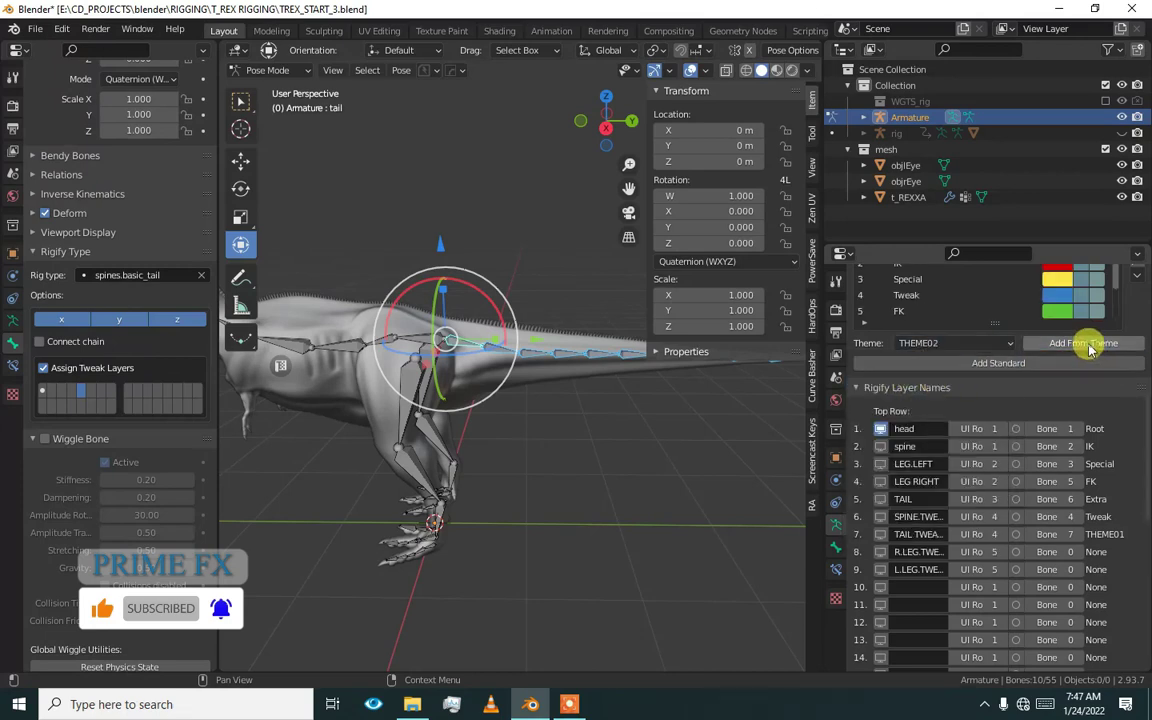
left_click(948, 314)
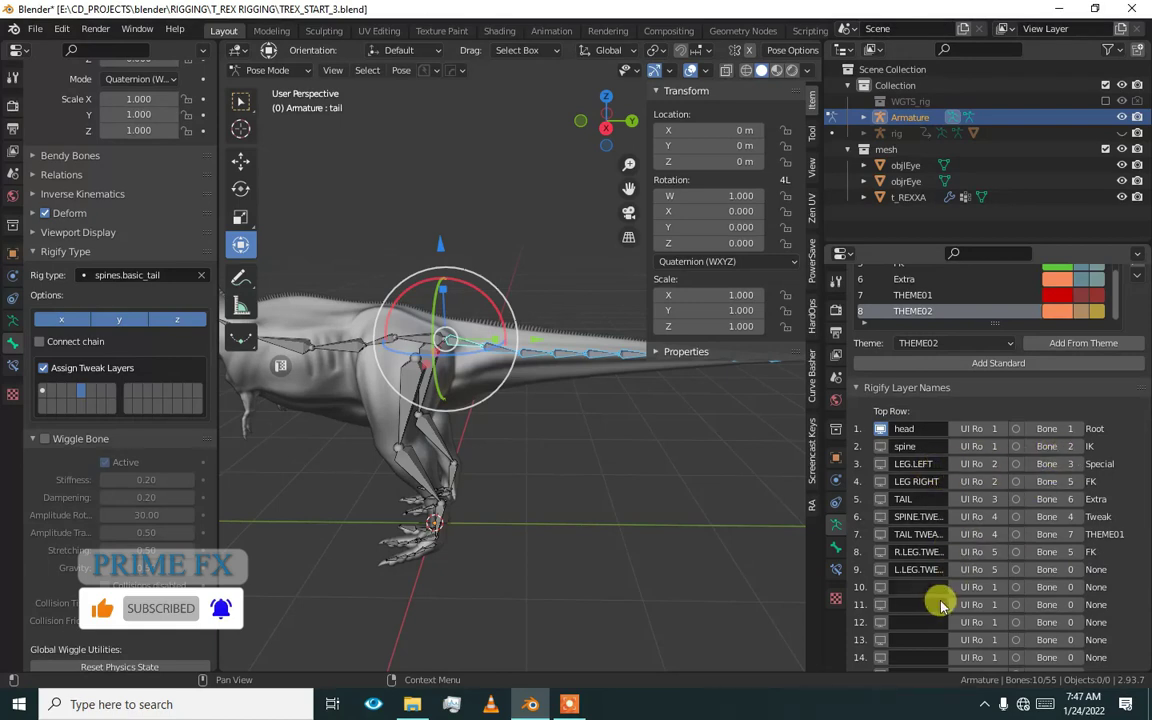
- Assign the right leg tweaks layer to bone group 5 (FK) and the left leg tweaks layer to bone group 3 (Special)
left_click(1040, 569)
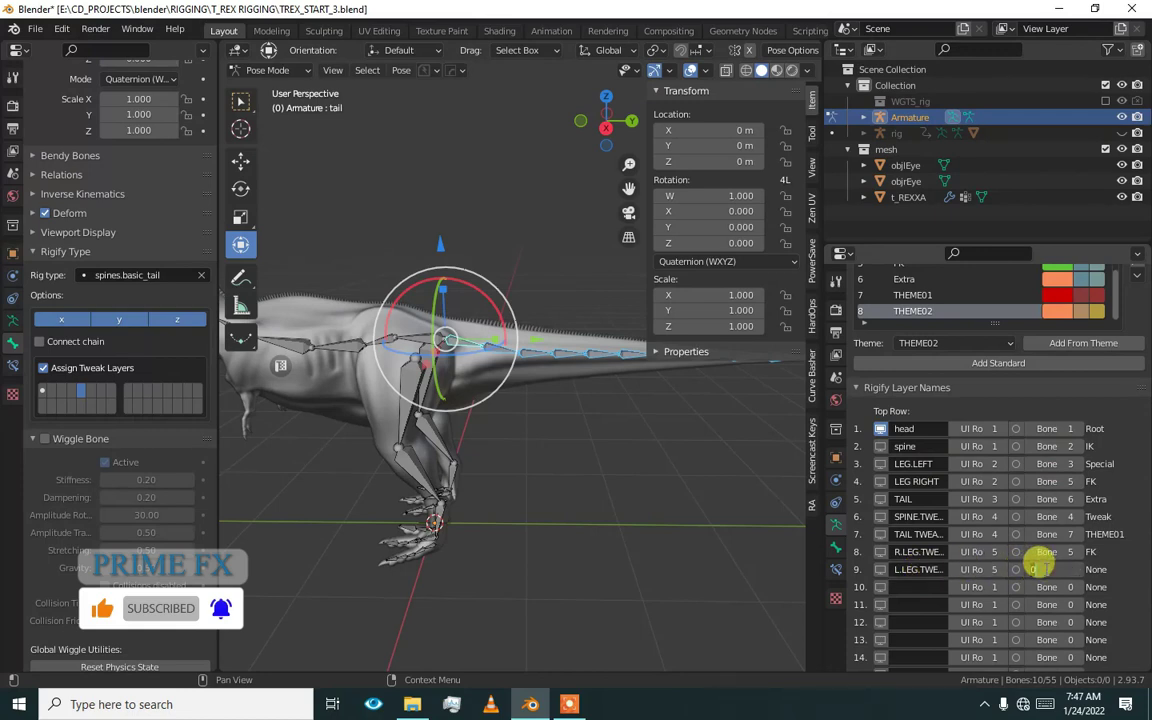
type("3")
key("Return")
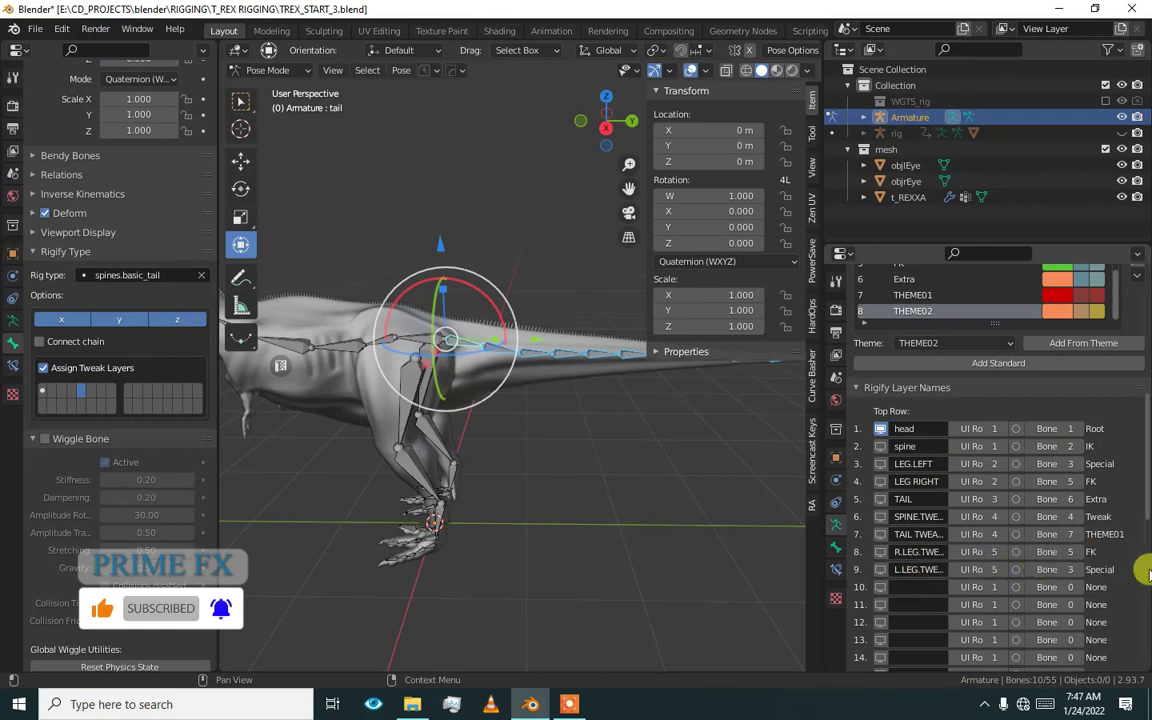
left_click(1050, 551)
left_click(1138, 535)
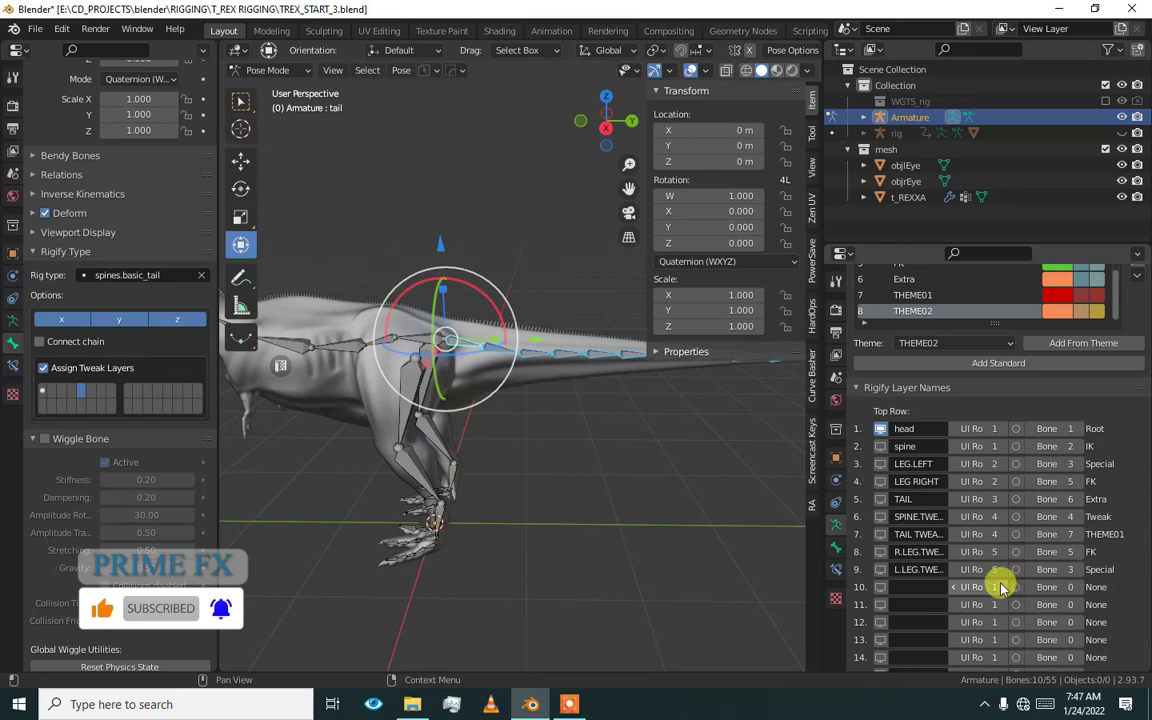
- Move the selected tail bones to bone layer 5
middle_click_drag(377, 492, 478, 391)
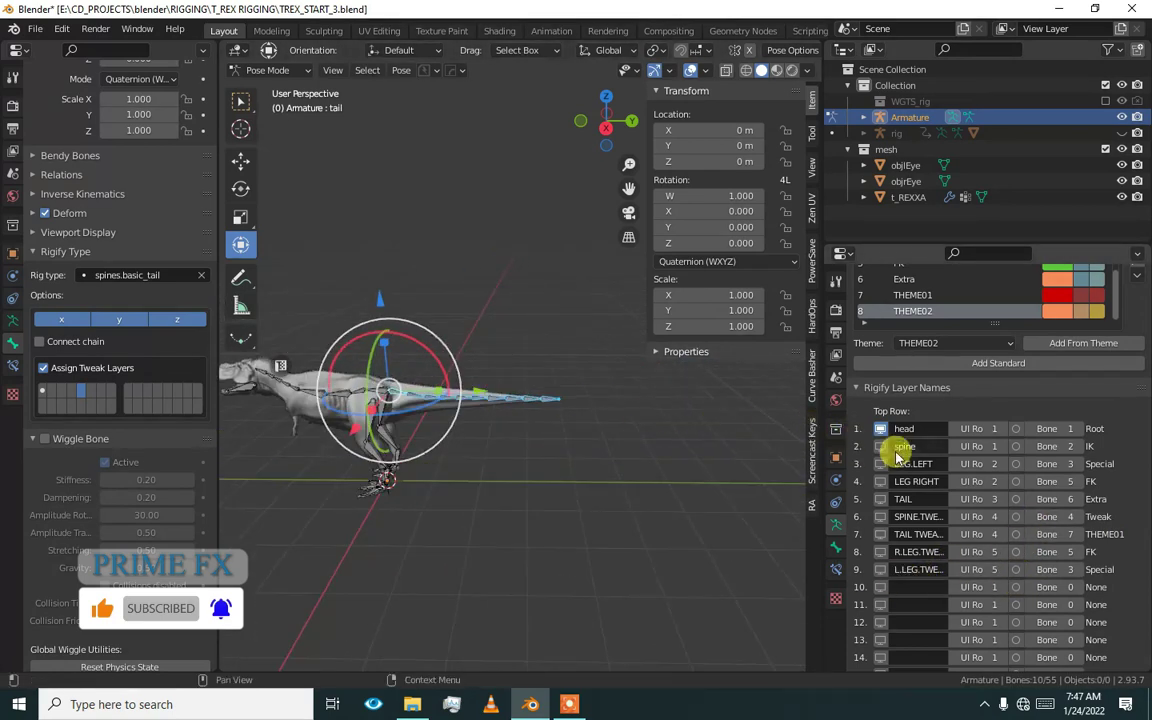
scroll(899, 480, "up", 1)
scroll(482, 442, "up", 1)
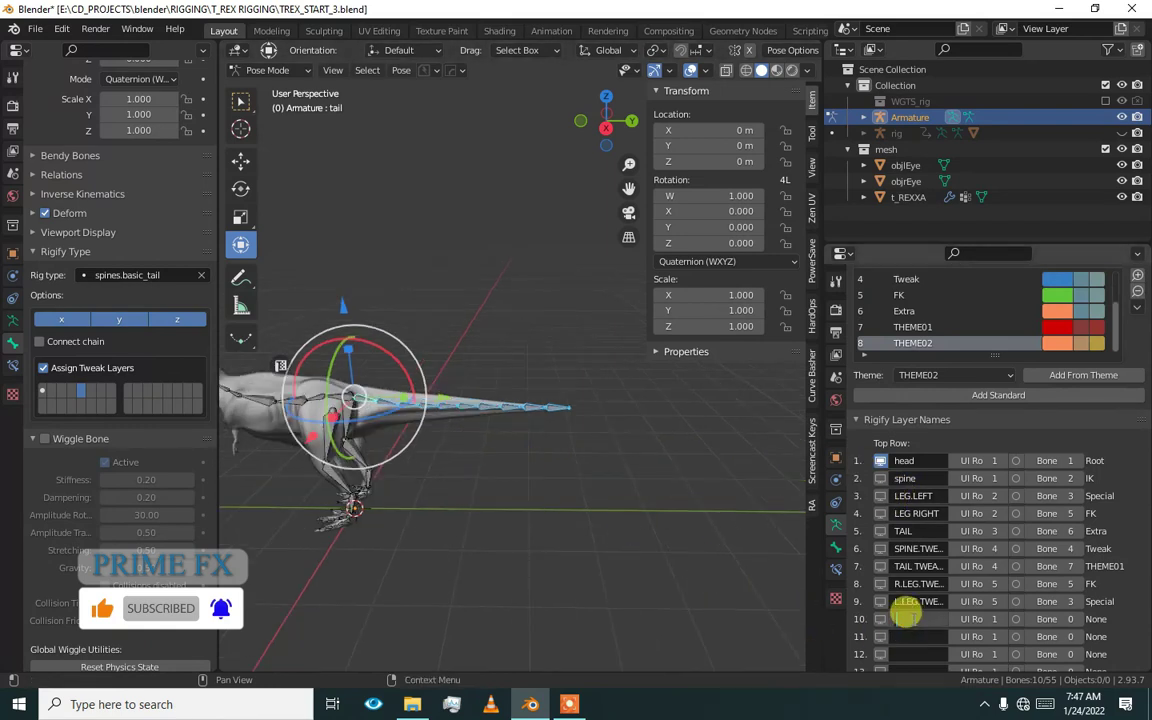
middle_click_drag(370, 442, 494, 440, "shift")
scroll(494, 440, "up", 6)
middle_click_drag(505, 580, 492, 338, "shift")
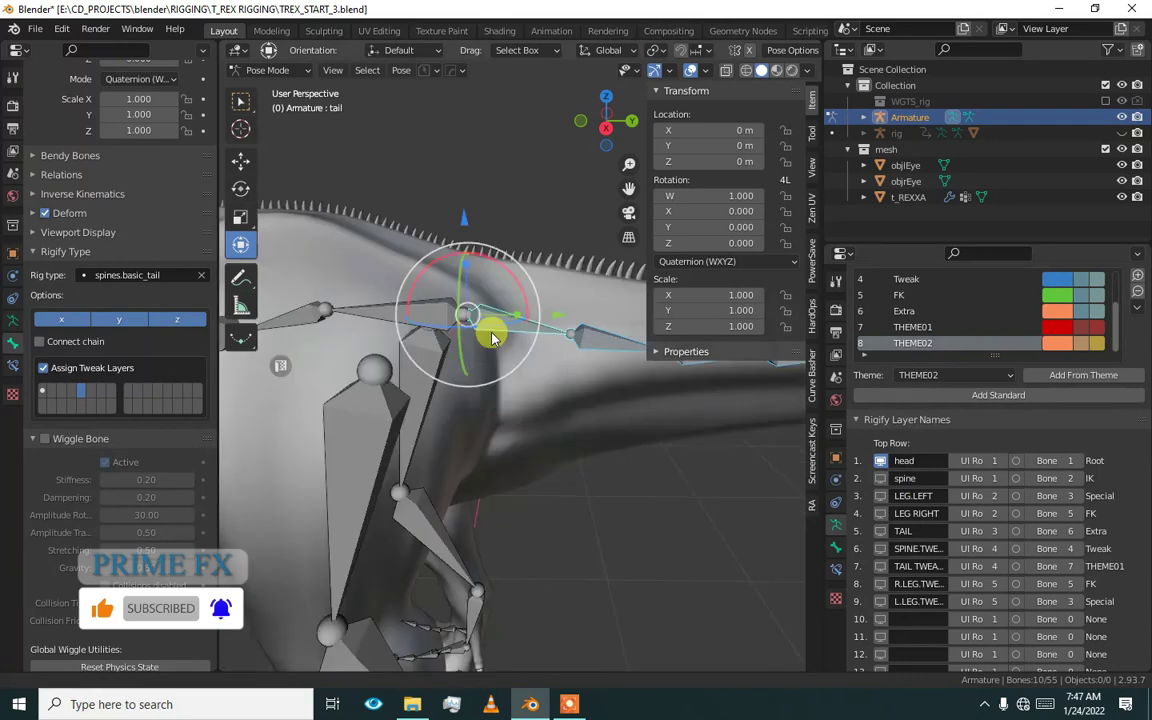
scroll(501, 294, "down", 6)
scroll(515, 375, "up", 5)
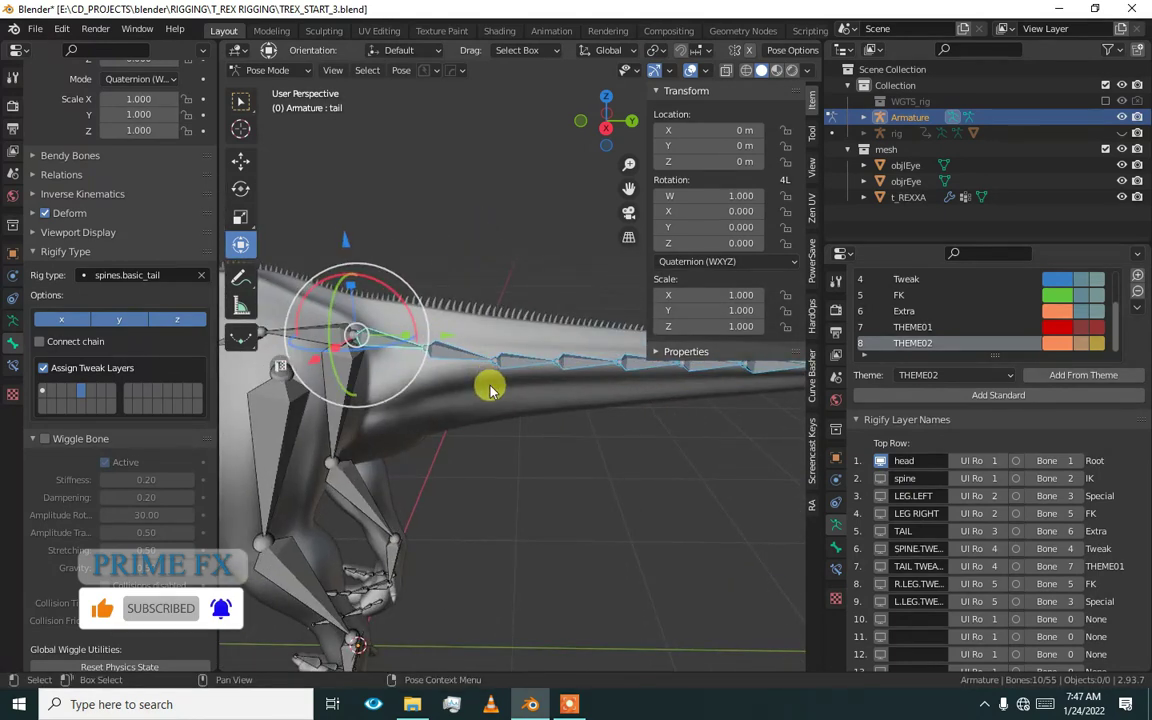
key("m")
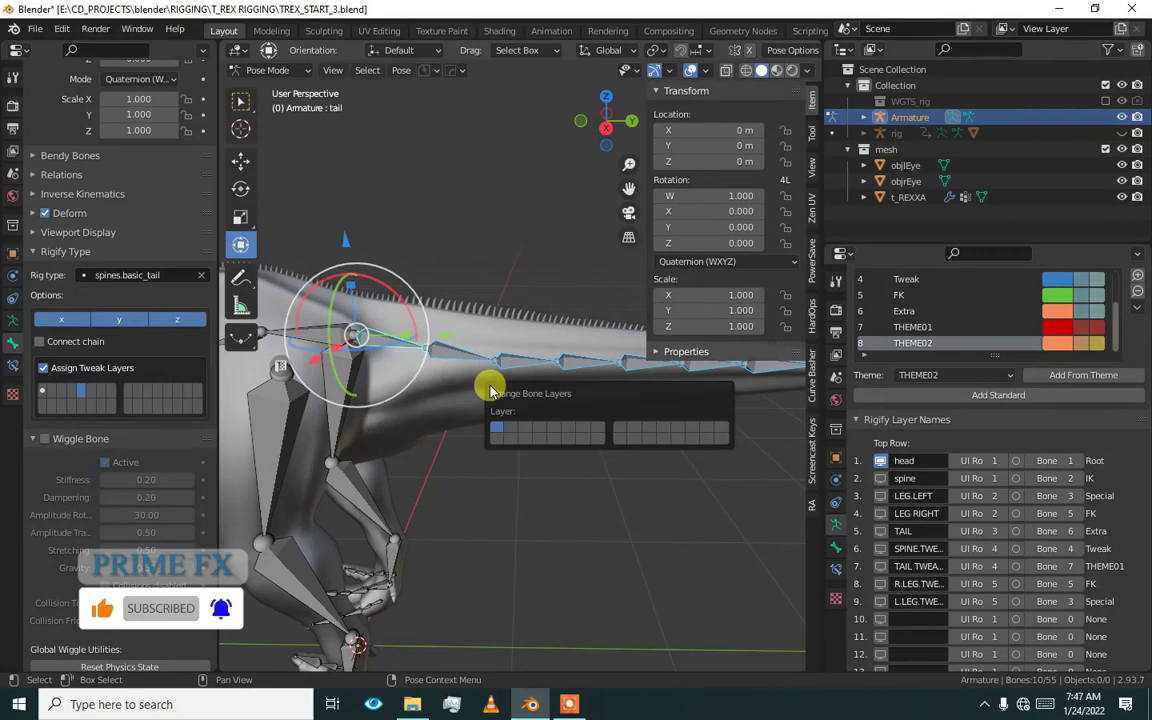
key("m")
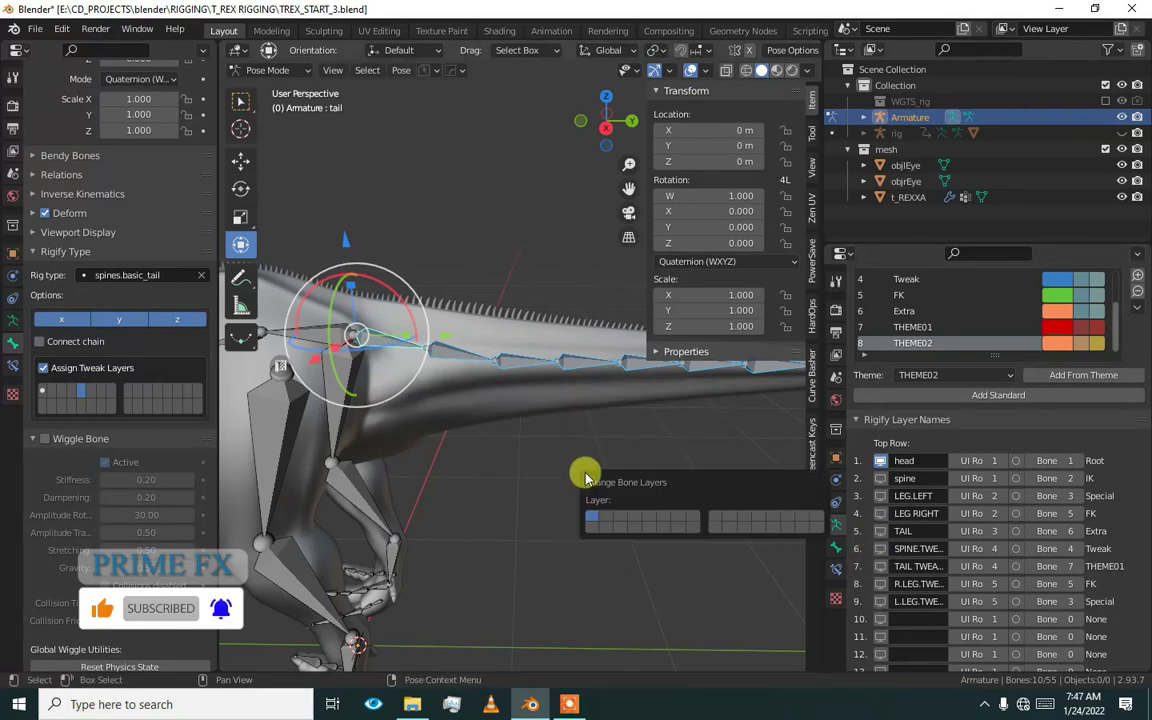
left_click(647, 520)
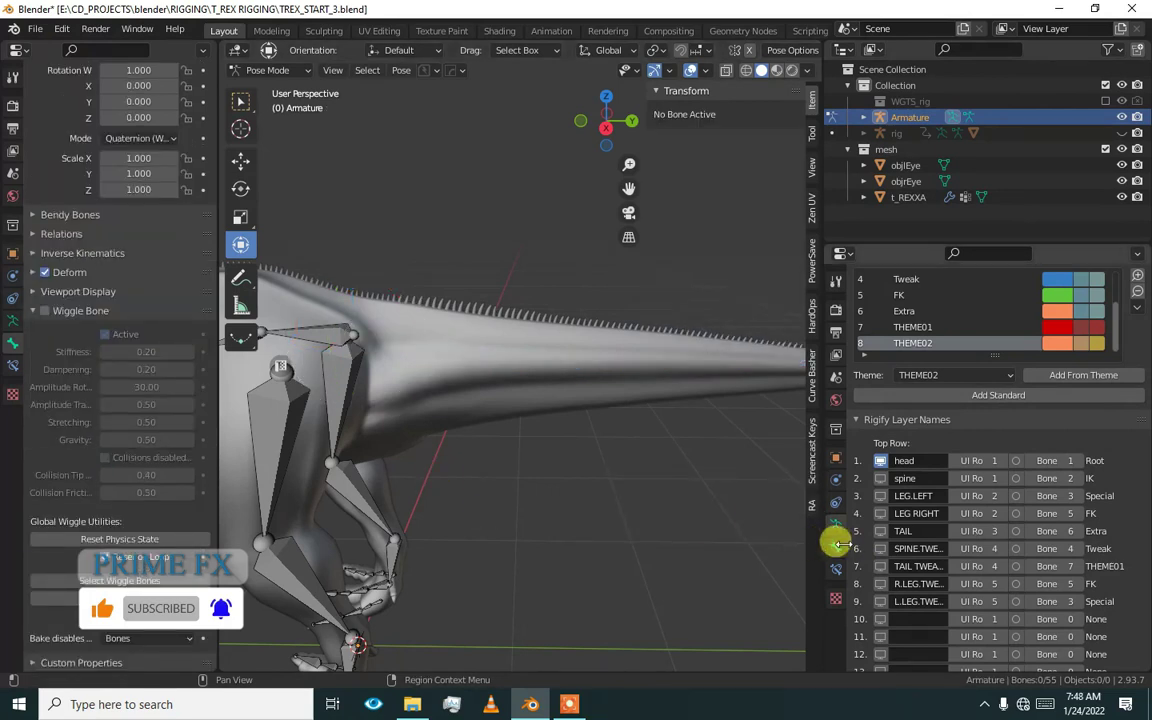
- Show the TAIL layer and turn off Assign Tweak Layers in the tail bone's Rigify type options
left_click(880, 531)
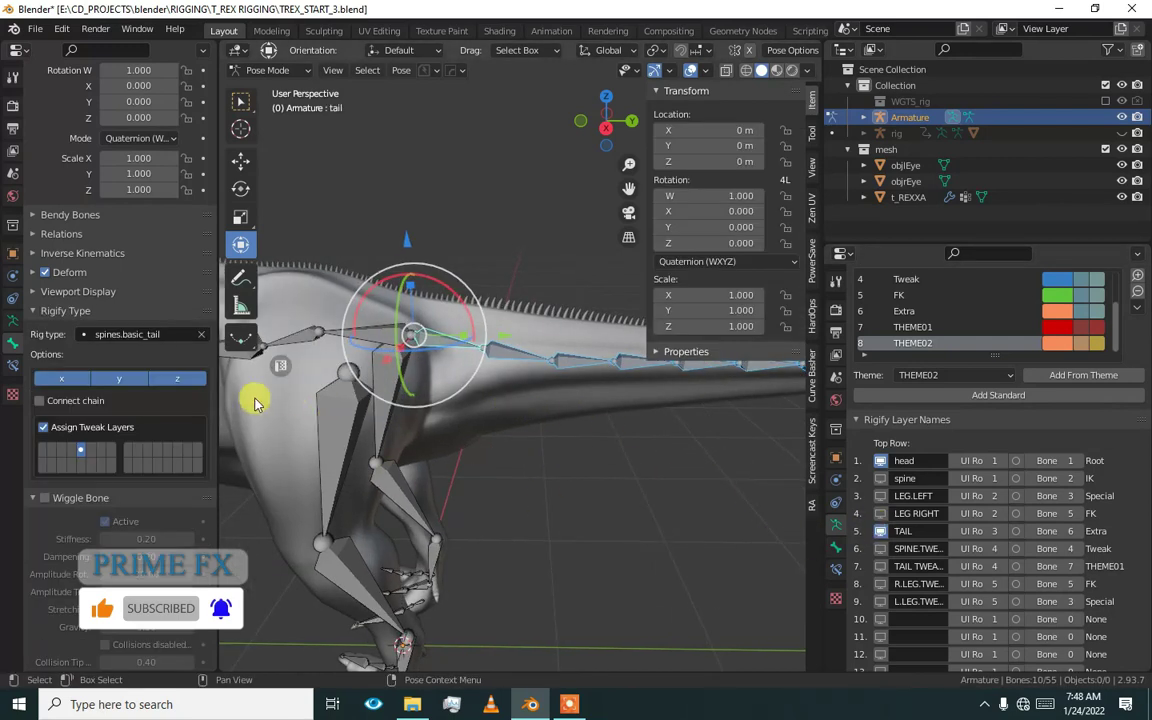
left_click(81, 453)
left_click(44, 427)
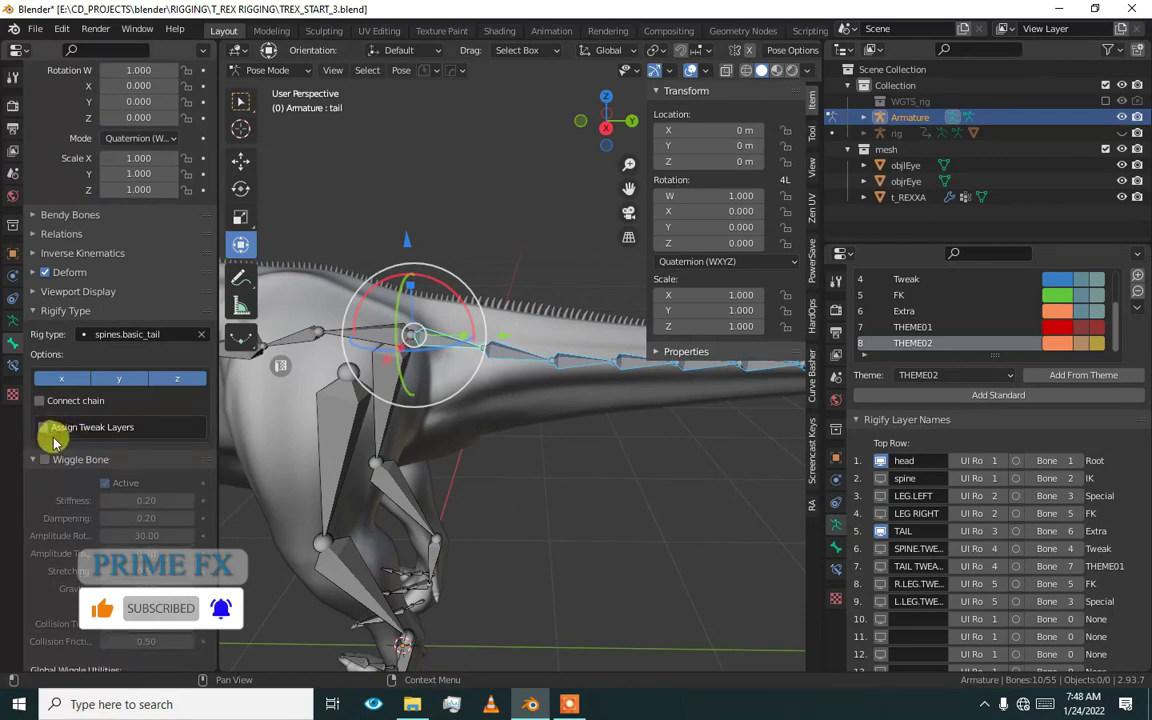
middle_click_drag(513, 392, 206, 375)
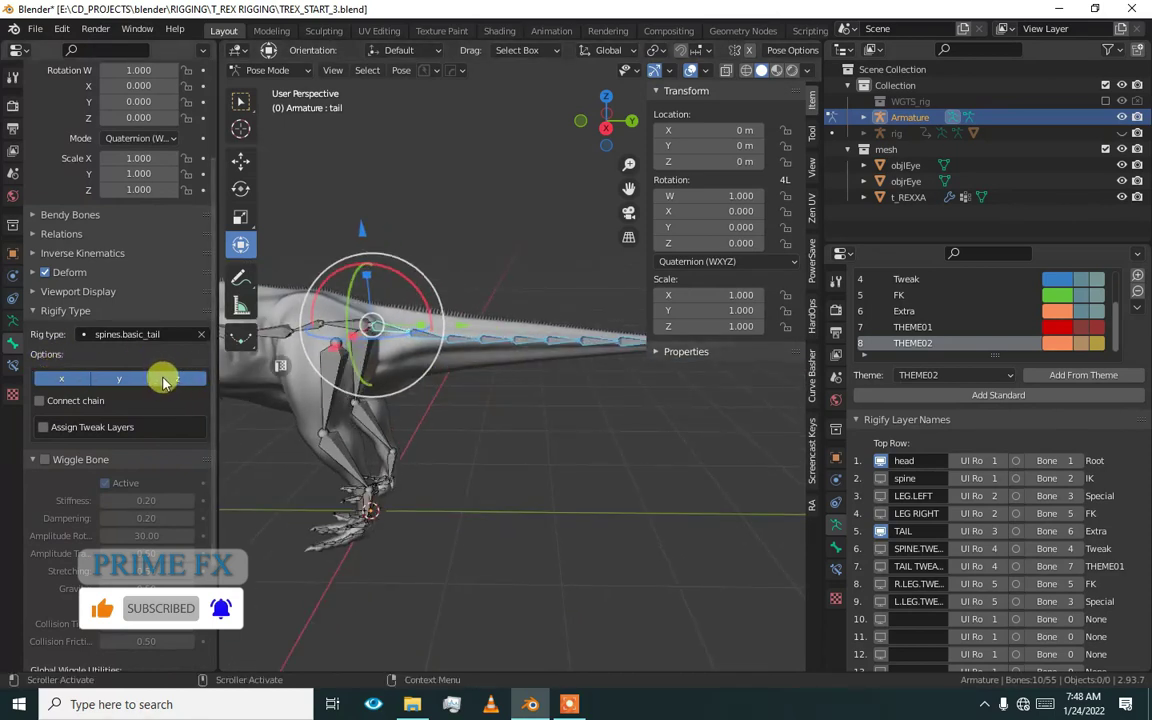
middle_click_drag(333, 390, 503, 404)
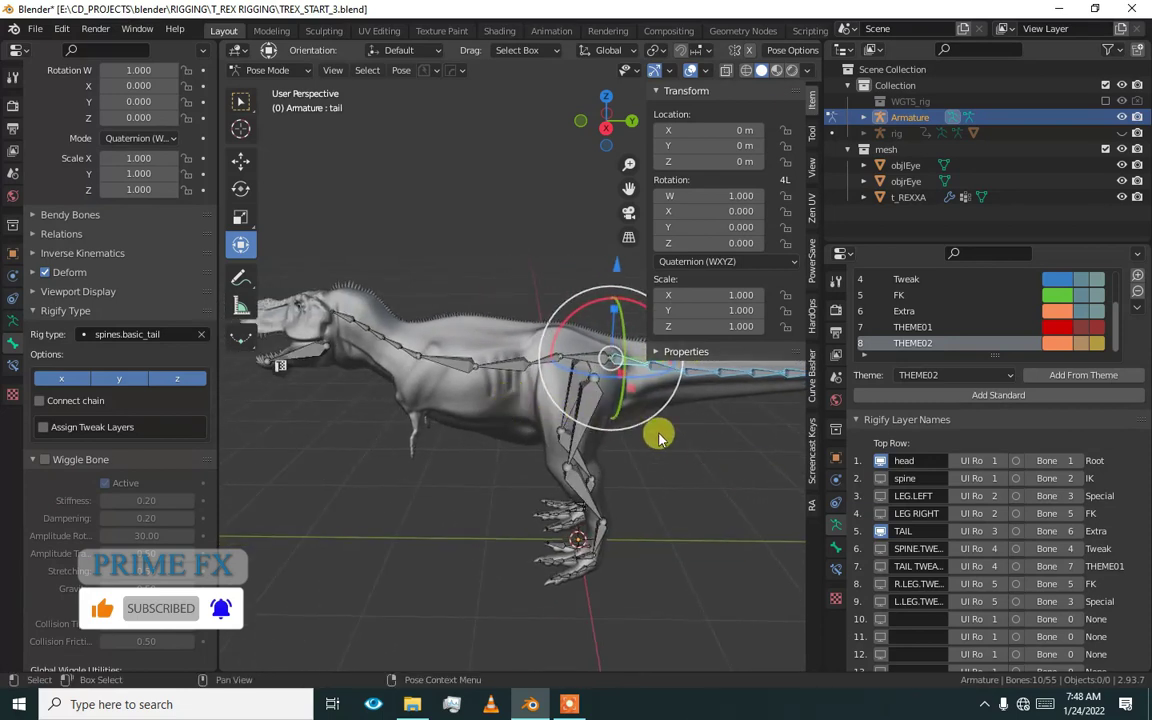
- Hide the TAIL layer and select the whole left leg bone chain, from the thigh down to the toes
left_click(880, 531)
left_click(883, 532)
middle_click_drag(598, 441, 533, 452, "shift")
scroll(581, 432, "up", 2)
left_click(586, 437)
key("l")
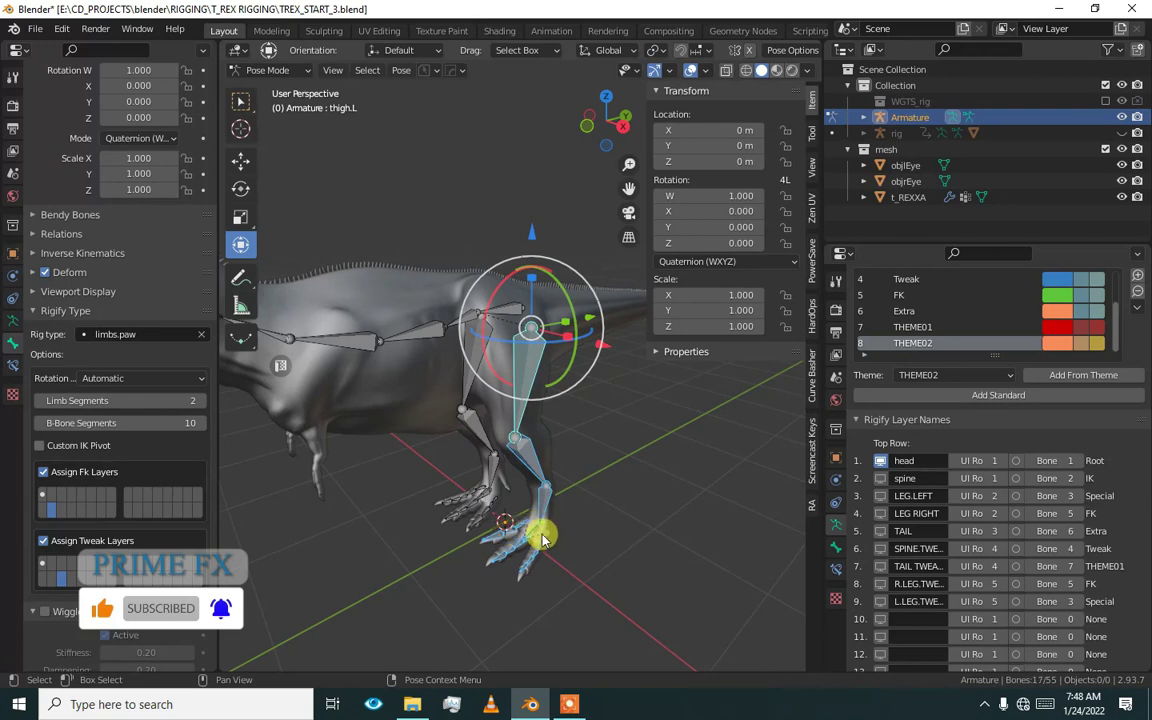
scroll(542, 540, "down", 3)
key("g")
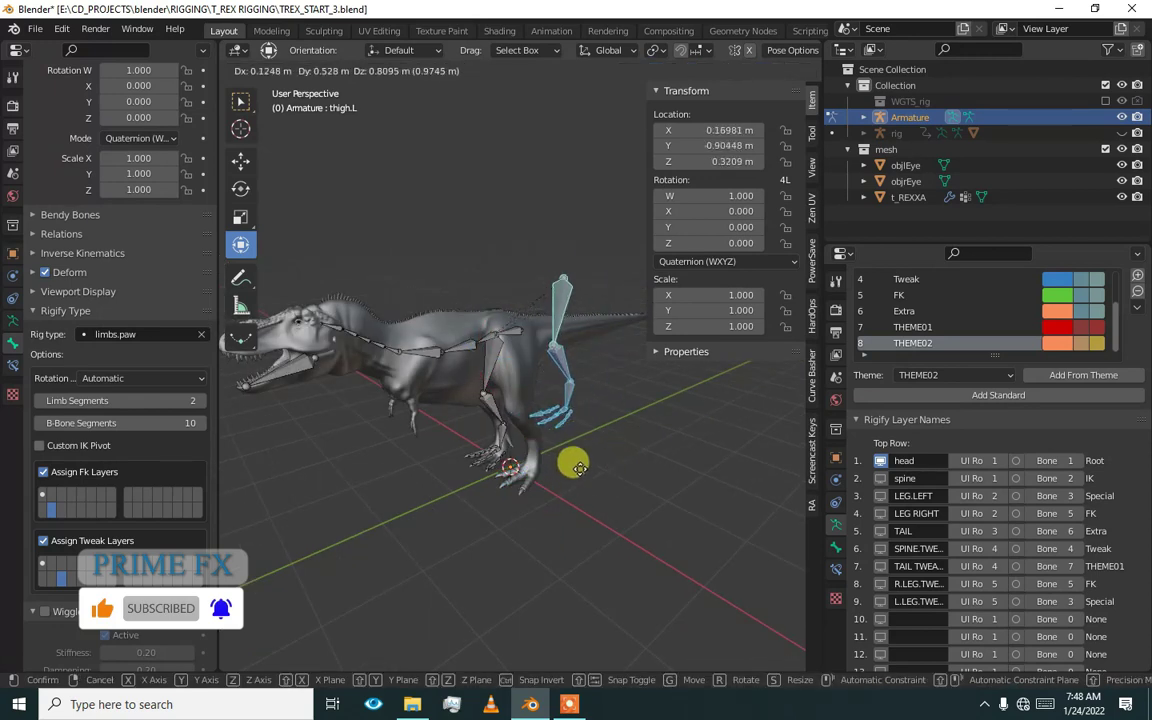
right_click(580, 468)
scroll(561, 450, "up", 8)
scroll(545, 409, "down", 5)
mouse_move(563, 422)
middle_mouse_down("shift")
mouse_move(537, 432)
mouse_move(550, 429)
middle_mouse_up("shift")
key("g")
right_click(576, 405)
scroll(574, 419, "up", 2)
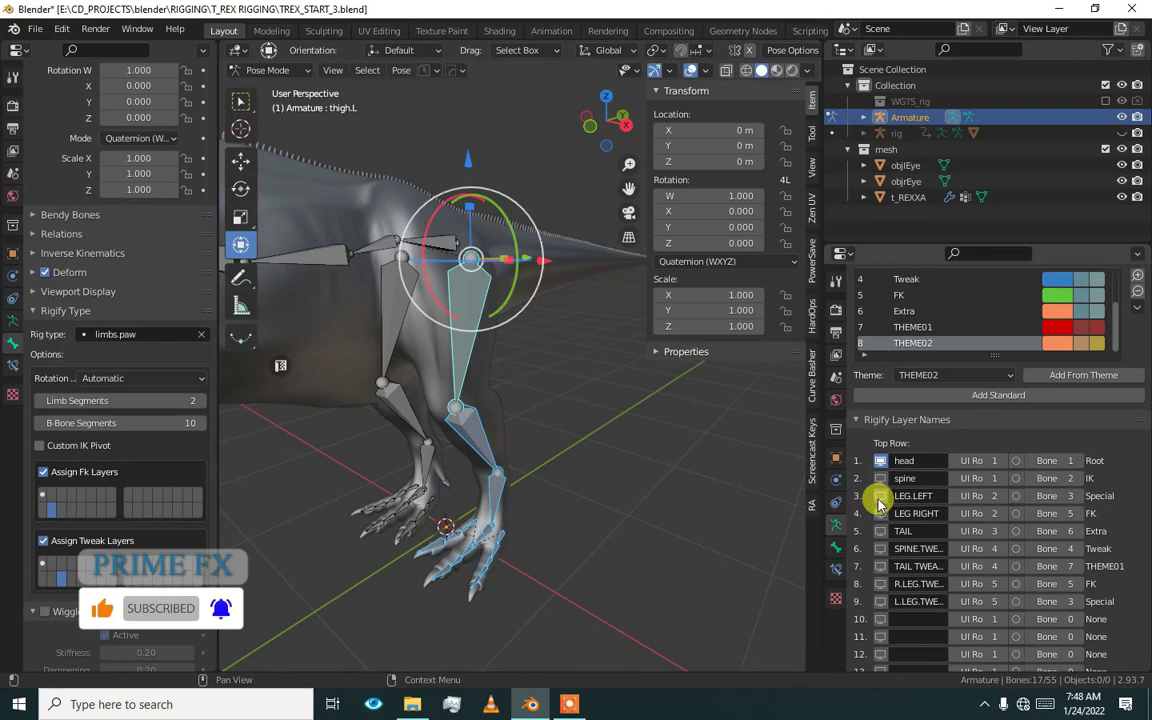
- Move the selected left leg bones to bone layer 3 and toggle the LEG.LEFT layer to check them
key("m")
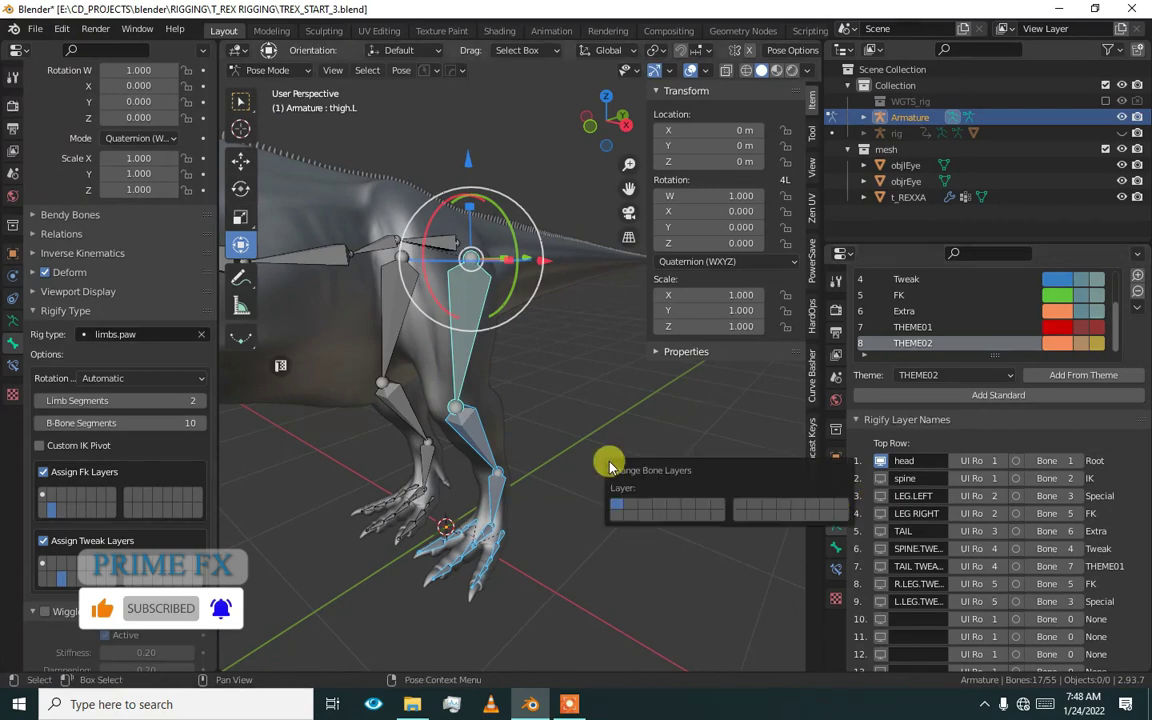
left_click(647, 510)
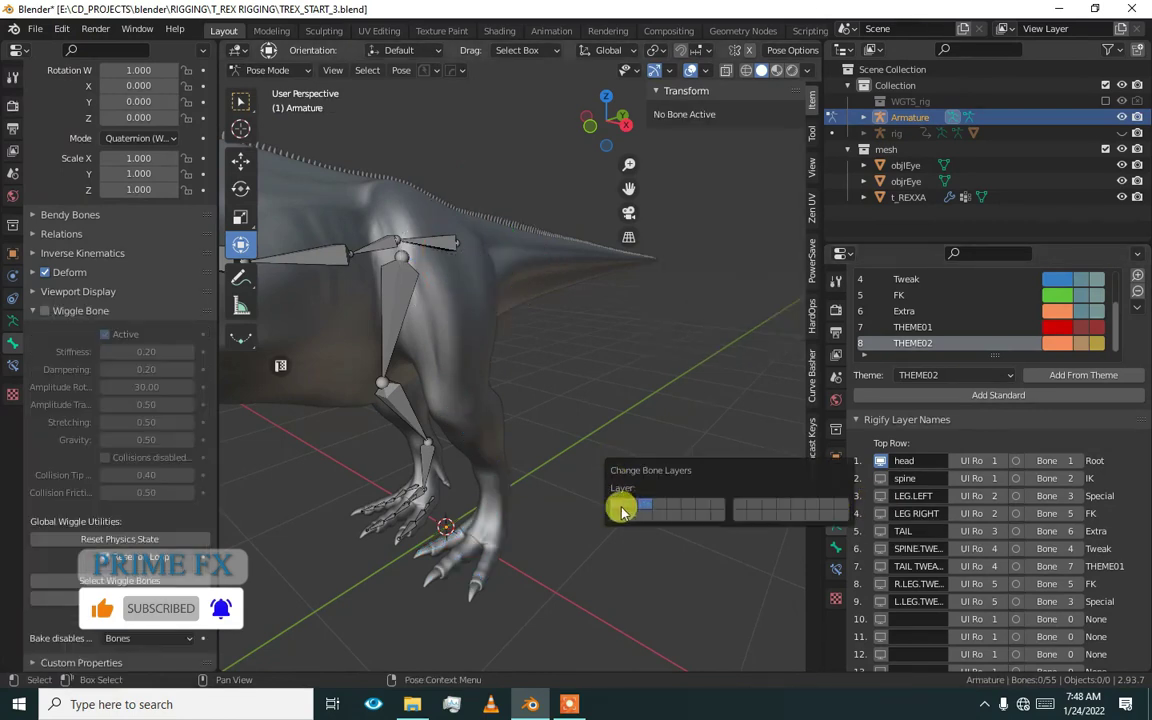
left_click(882, 498)
left_click(882, 498)
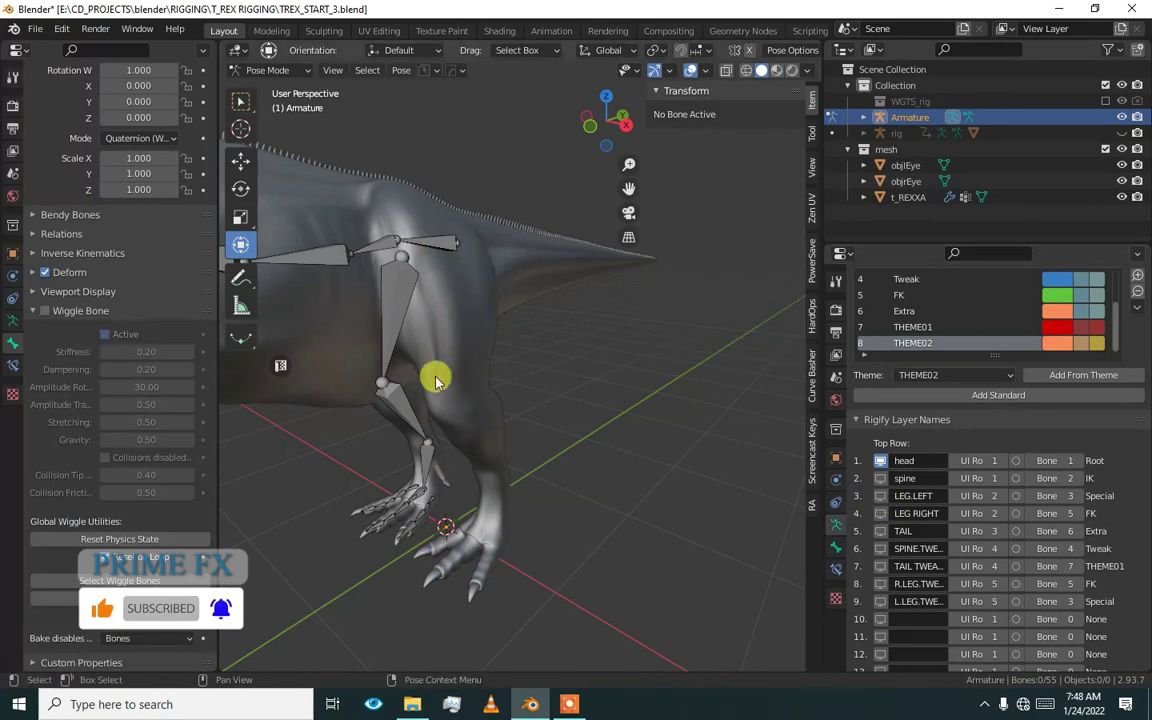
- Select the whole right leg bone chain, from the thigh down to the toes
left_click(388, 322)
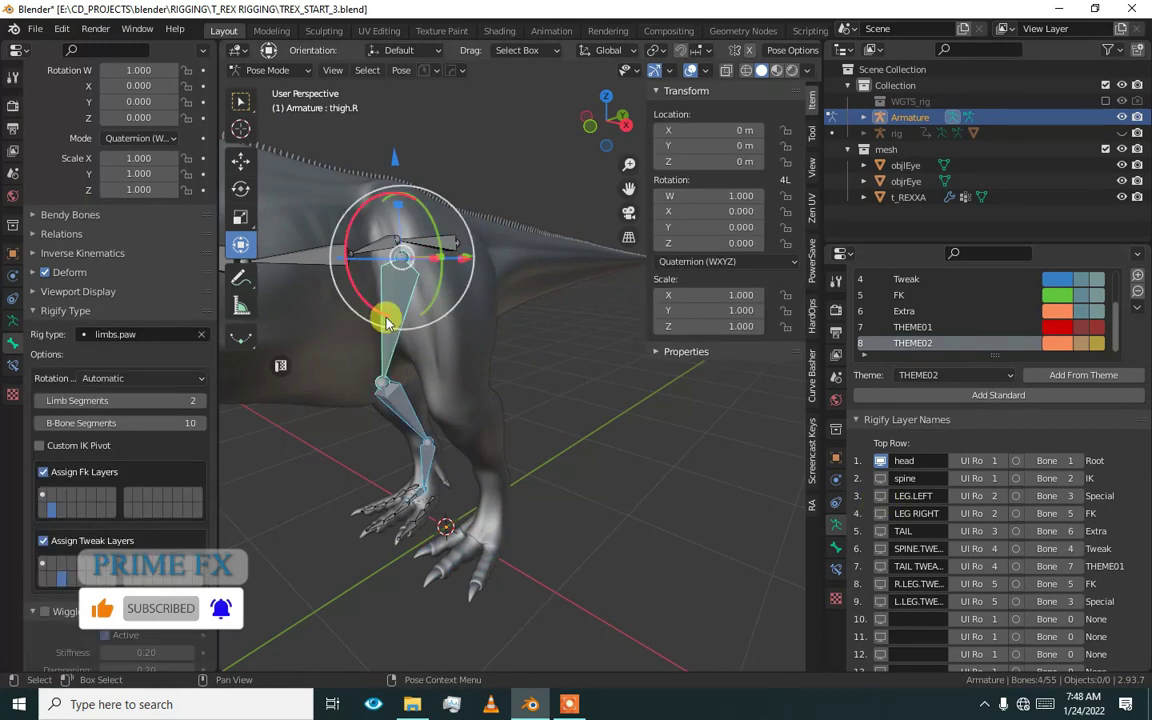
key("l")
key("l")
key("l")
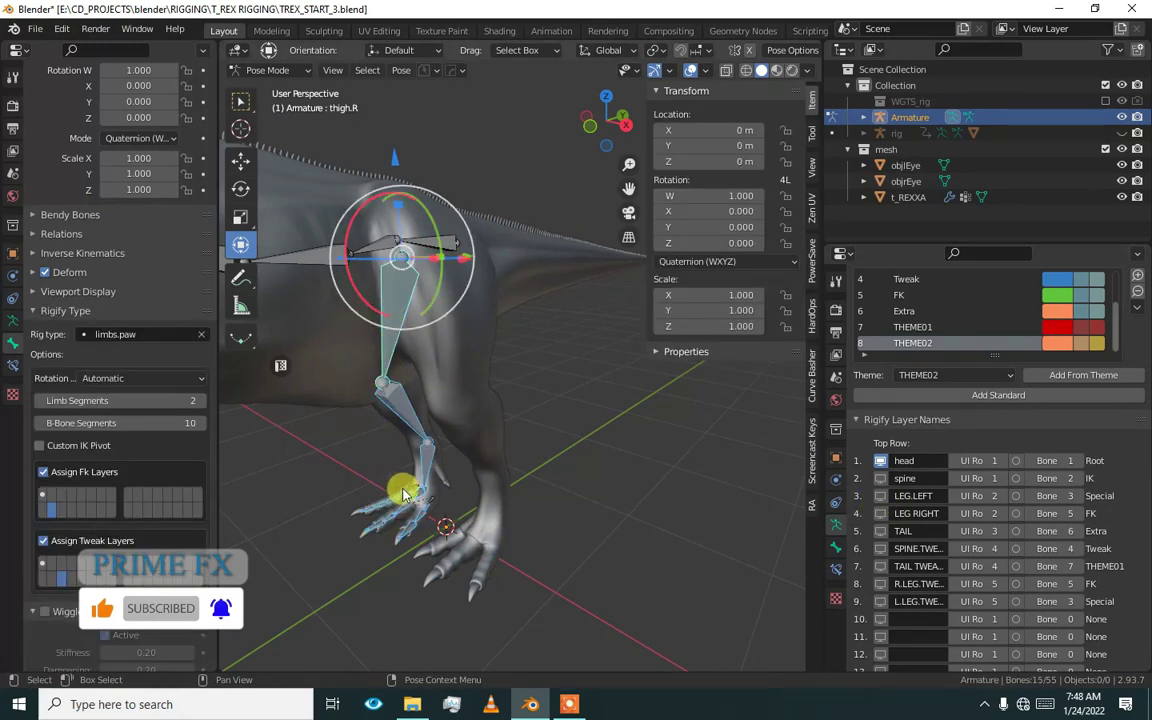
left_click_drag(440, 382, 262, 542)
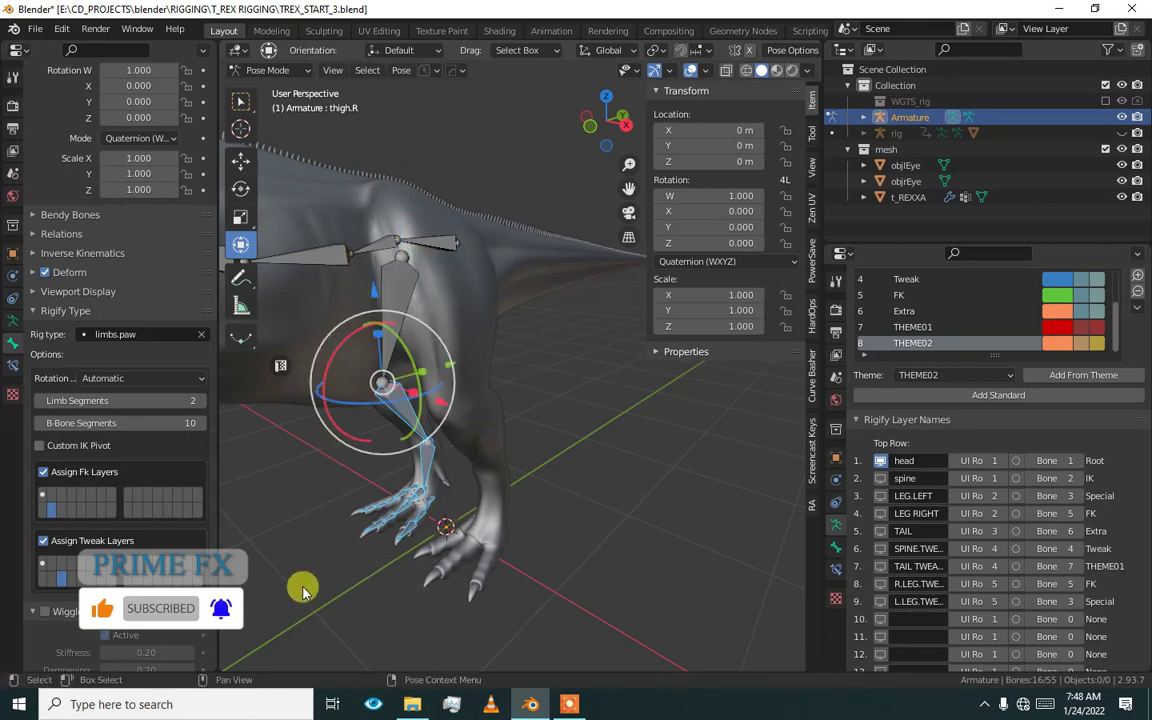
left_click(410, 408, "shift")
key("g")
right_click(512, 388)
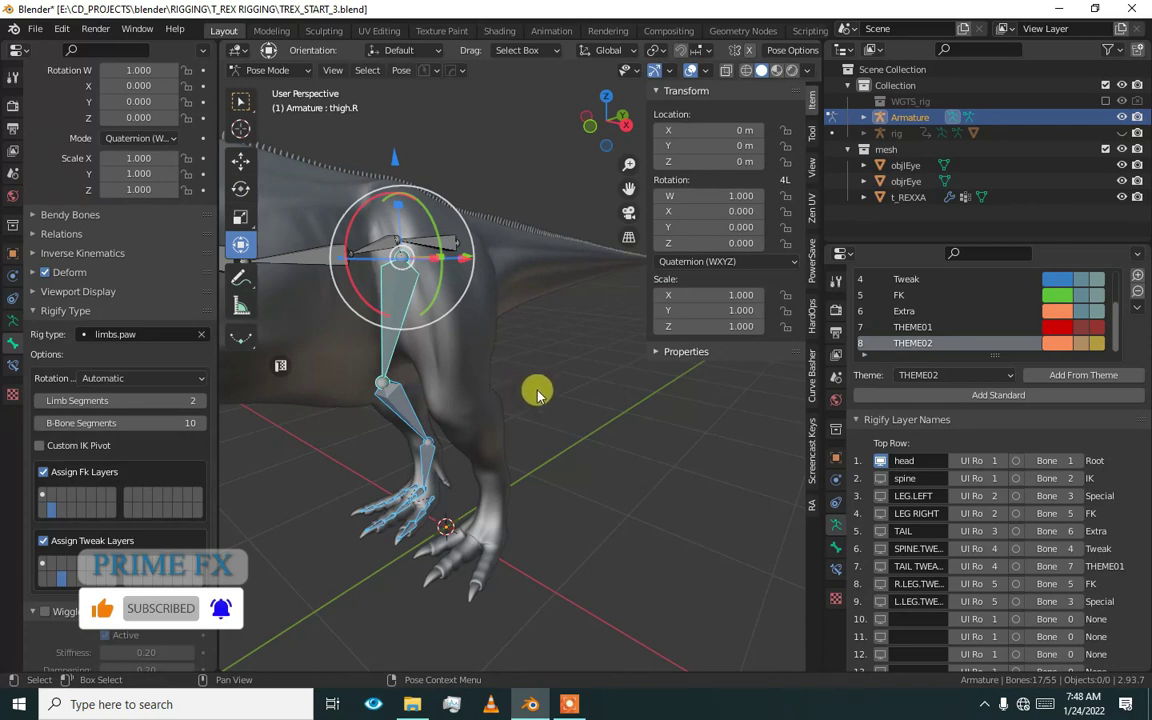
- Enable Screencast Keys and move the selected right leg bones to bone layer 4
left_click(811, 460)
left_click(668, 91)
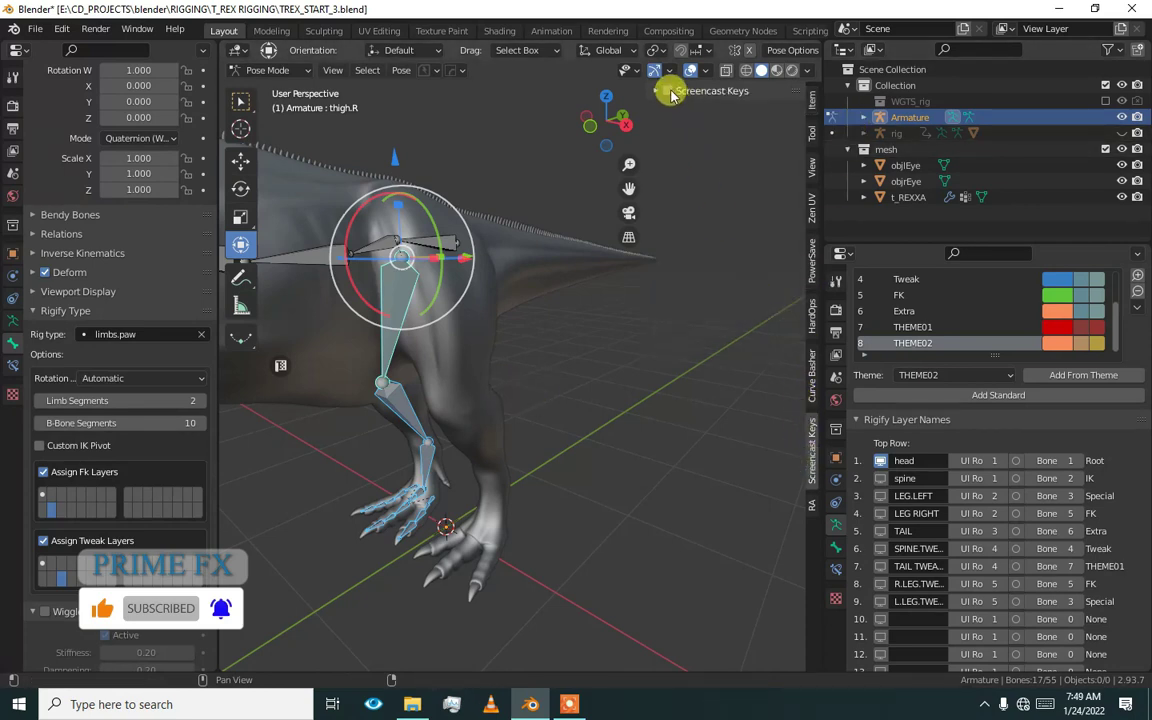
key("m")
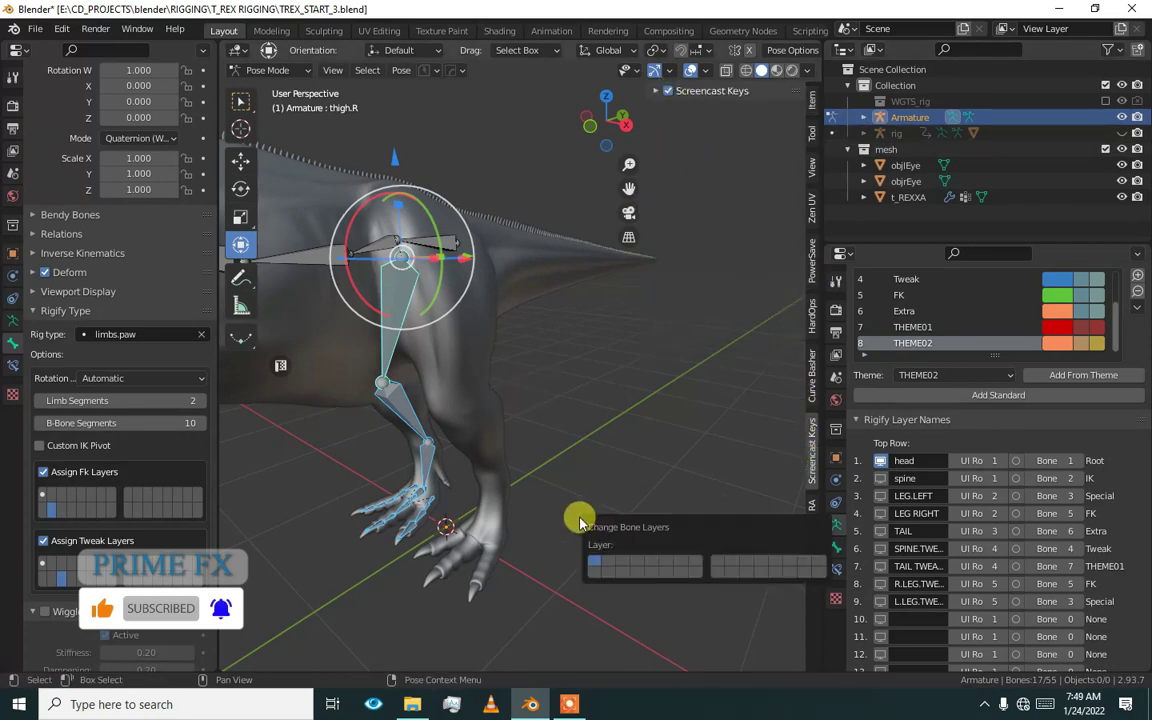
left_click(634, 566)
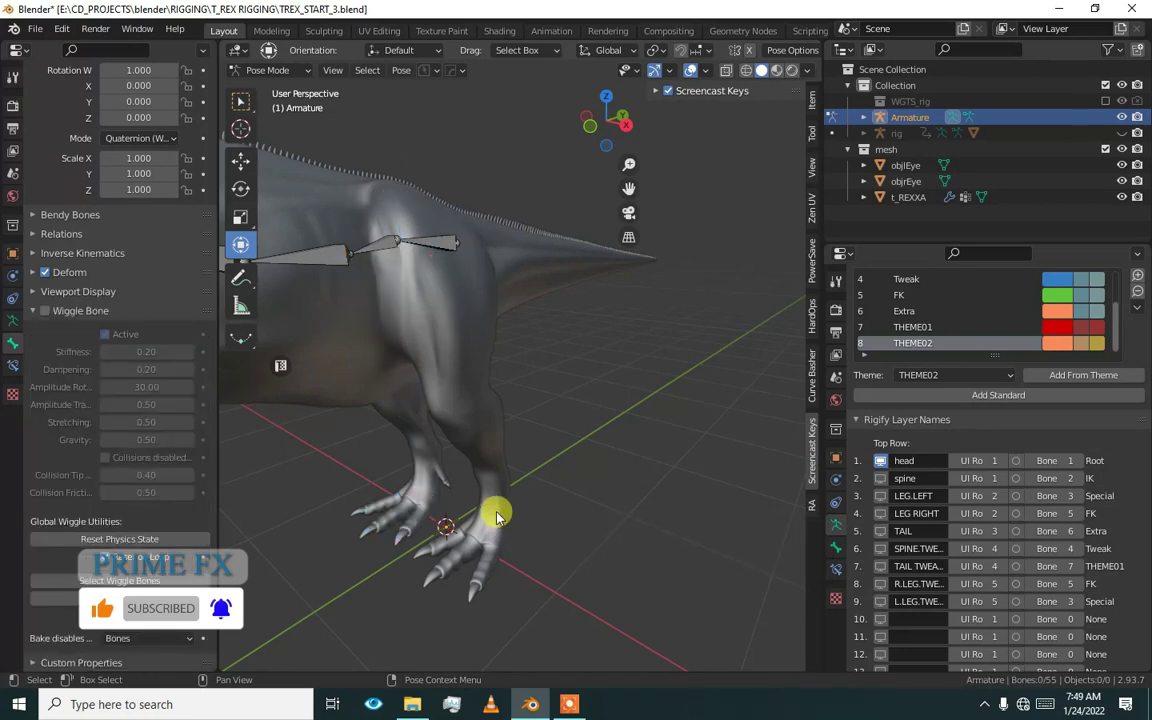
- Select the four spine bones between the hips and the neck and move them to bone layer 2
middle_click_drag(497, 507, 643, 362)
left_click(679, 336)
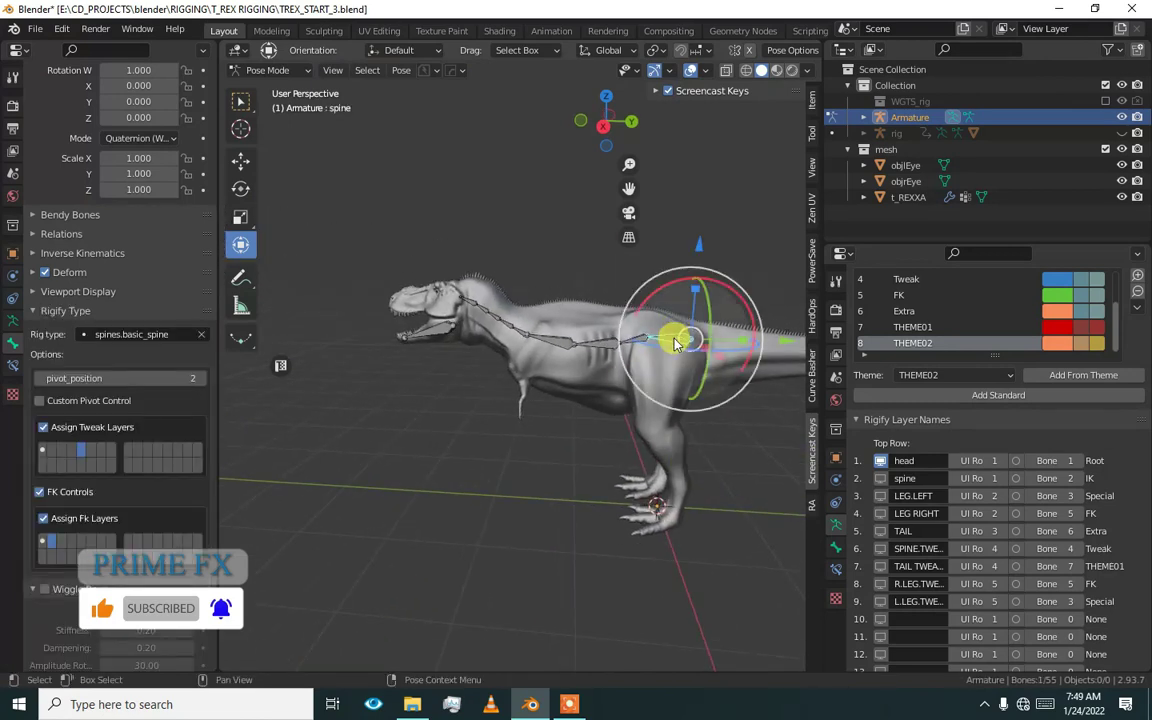
scroll(675, 343, "up", 4)
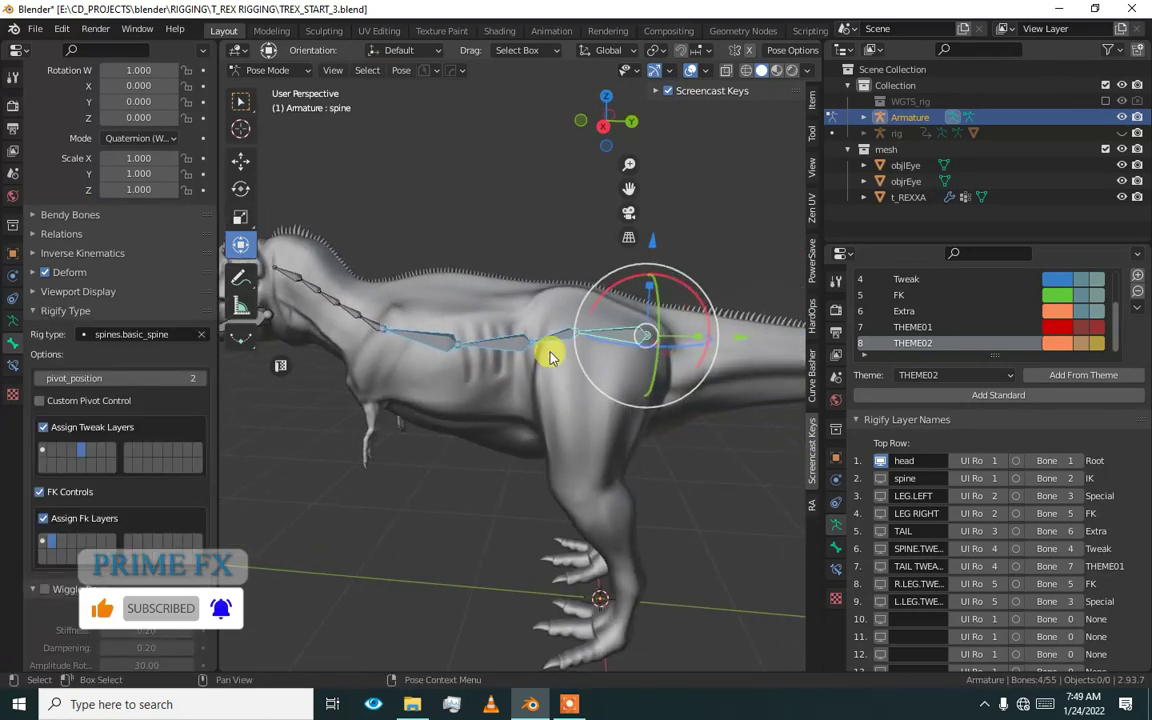
key("m")
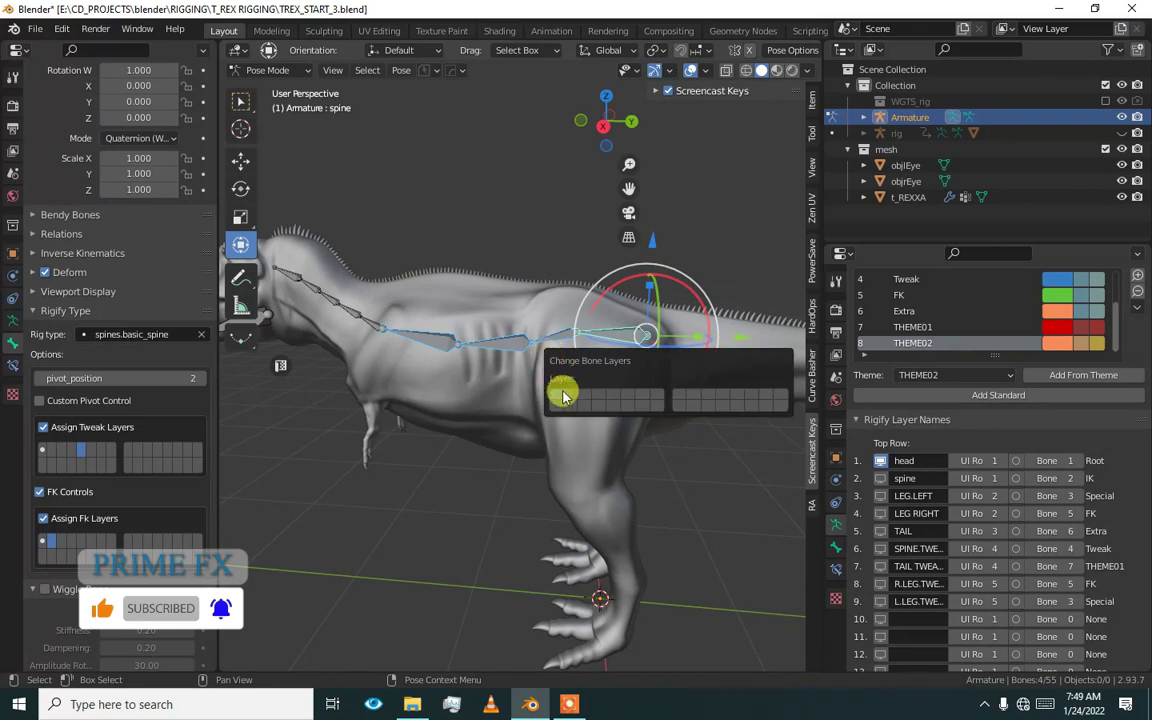
left_click(560, 394)
- Select the neck bone chain together with the jaw bone and check their bone layer
middle_click_drag(434, 444, 566, 470, "shift")
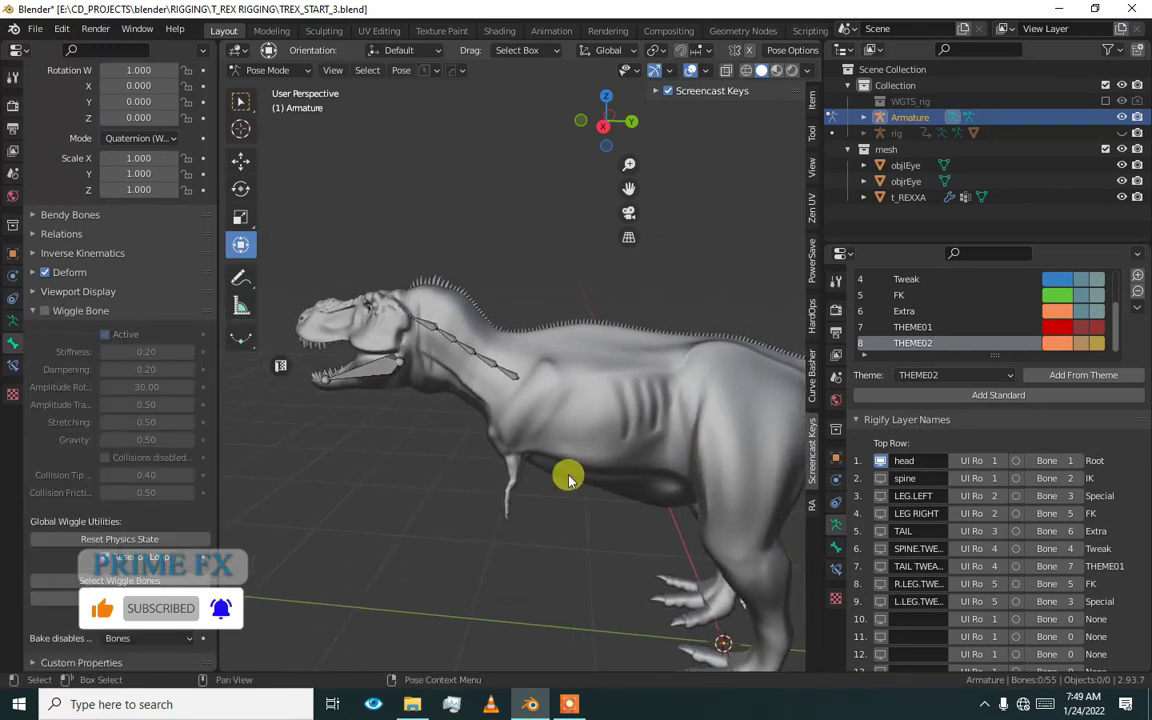
left_click(519, 385)
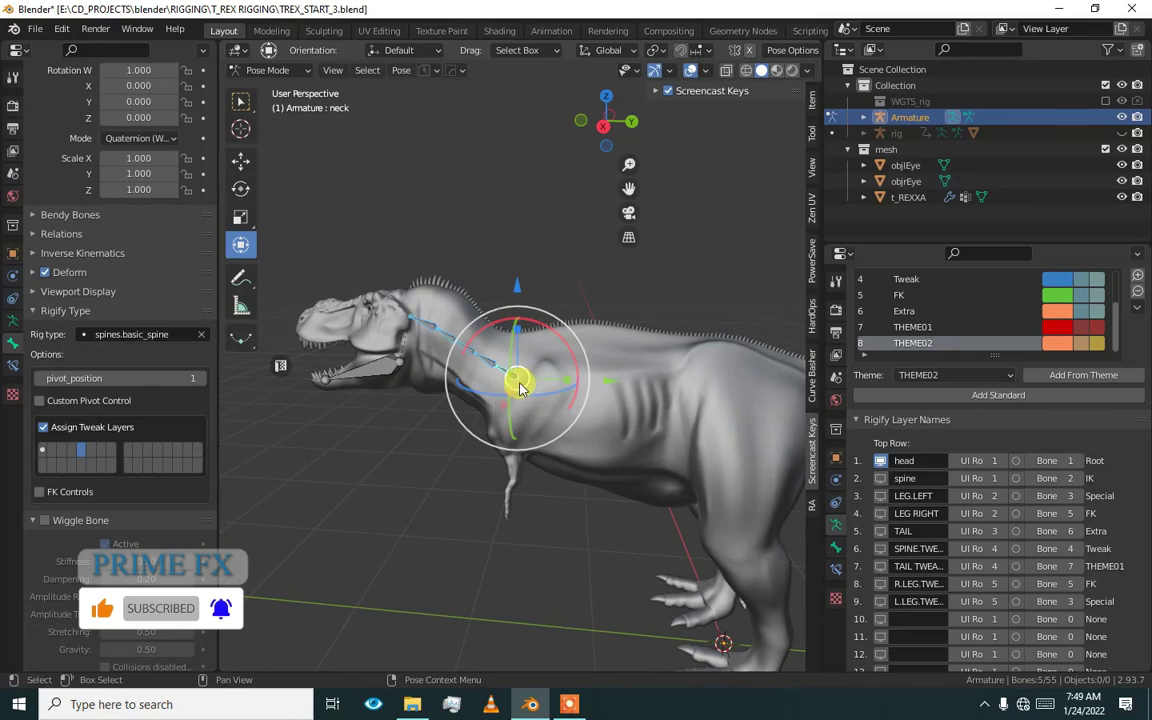
scroll(403, 366, "up", 3)
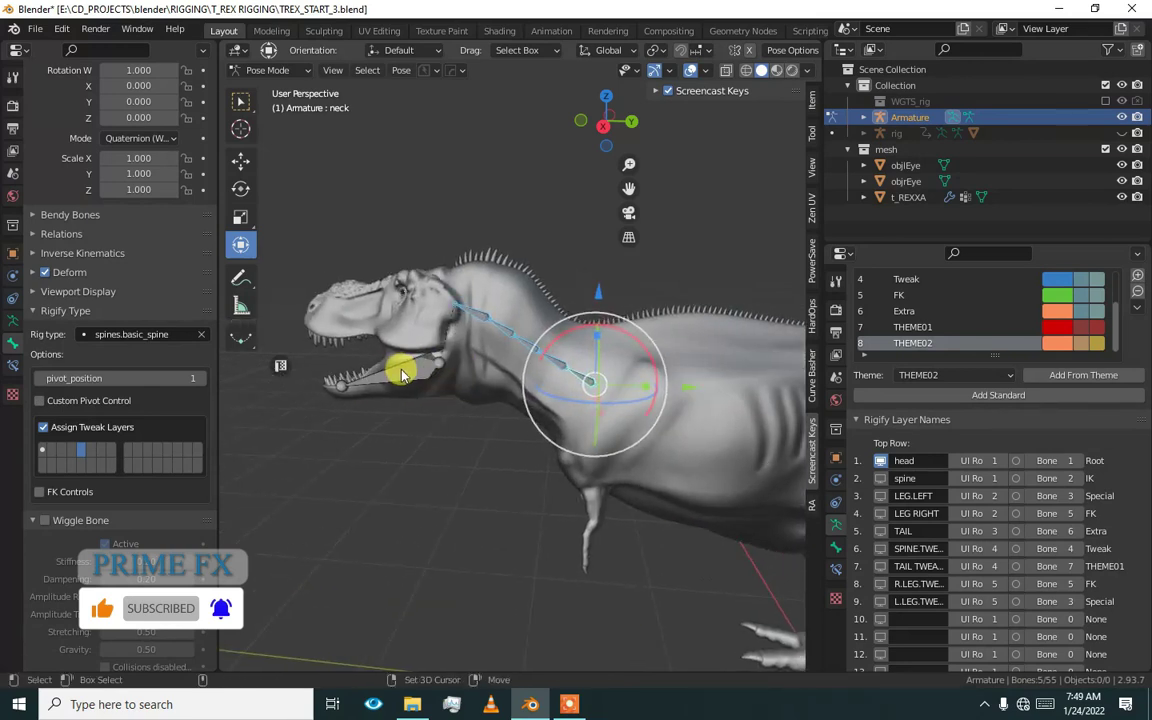
left_click(401, 374)
left_click_drag(589, 378, 578, 330)
key("m")
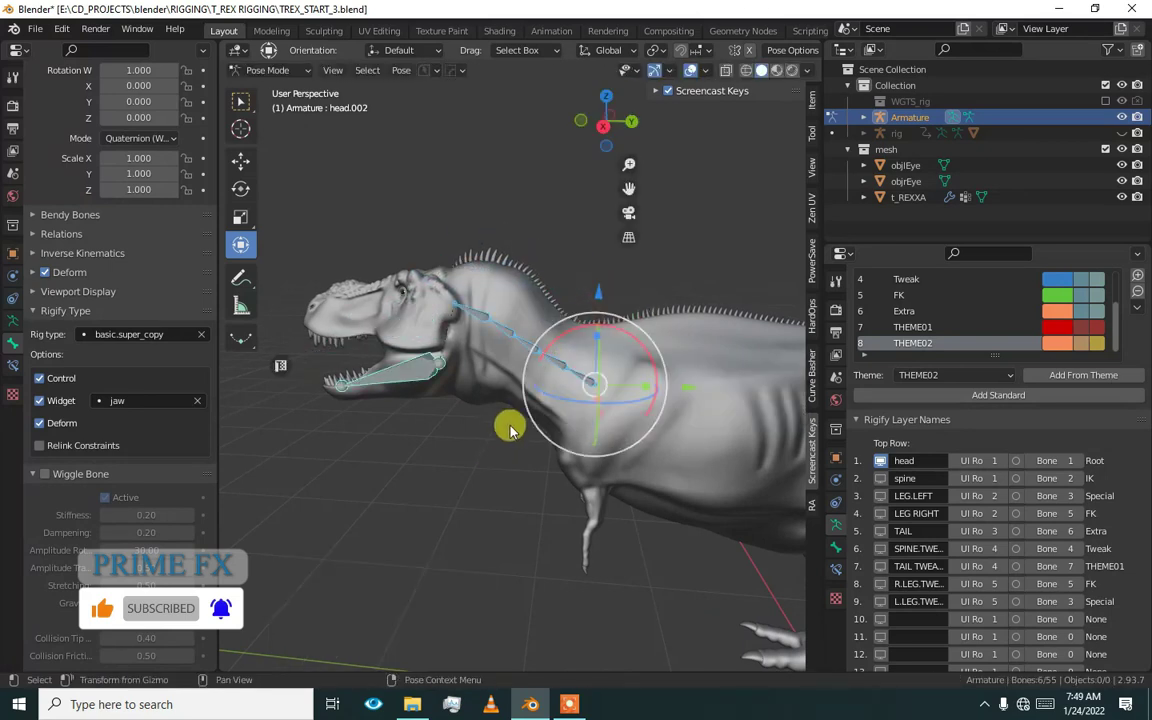
middle_click_drag(507, 424, 689, 463)
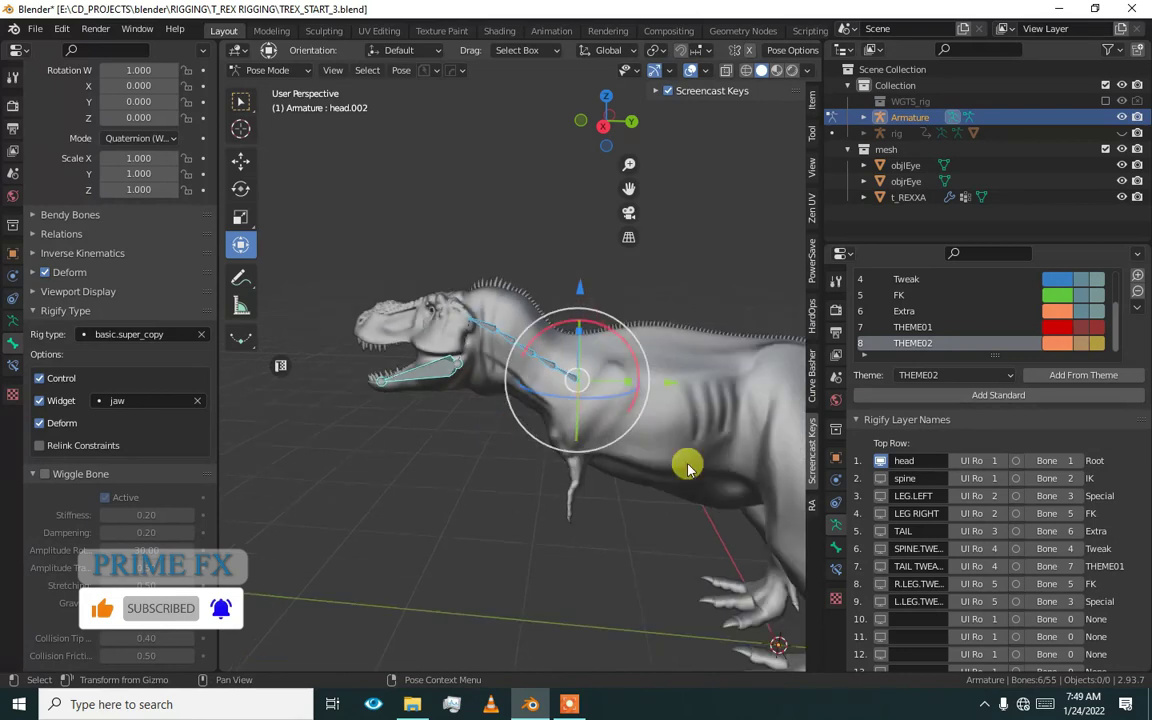
- Show only the spine layer and select the hip-end spine bone to check its Rigify type options
left_click(881, 478)
middle_click_drag(765, 466, 630, 378)
scroll(628, 372, "up", 3)
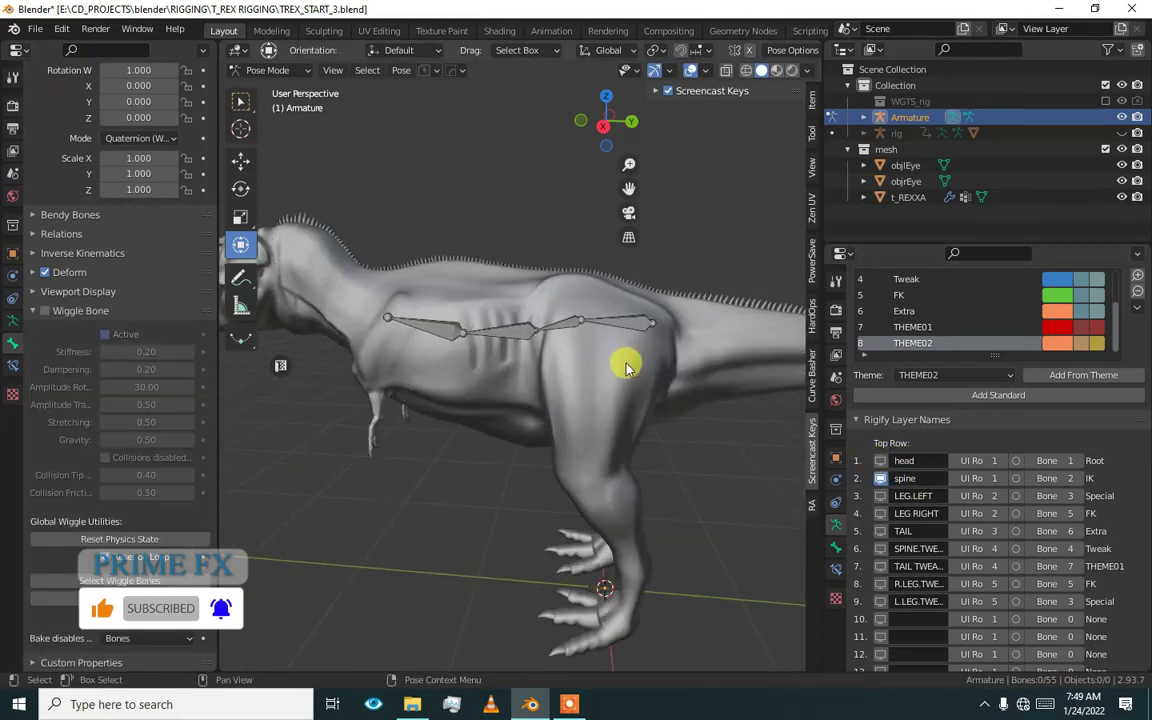
left_click(635, 329)
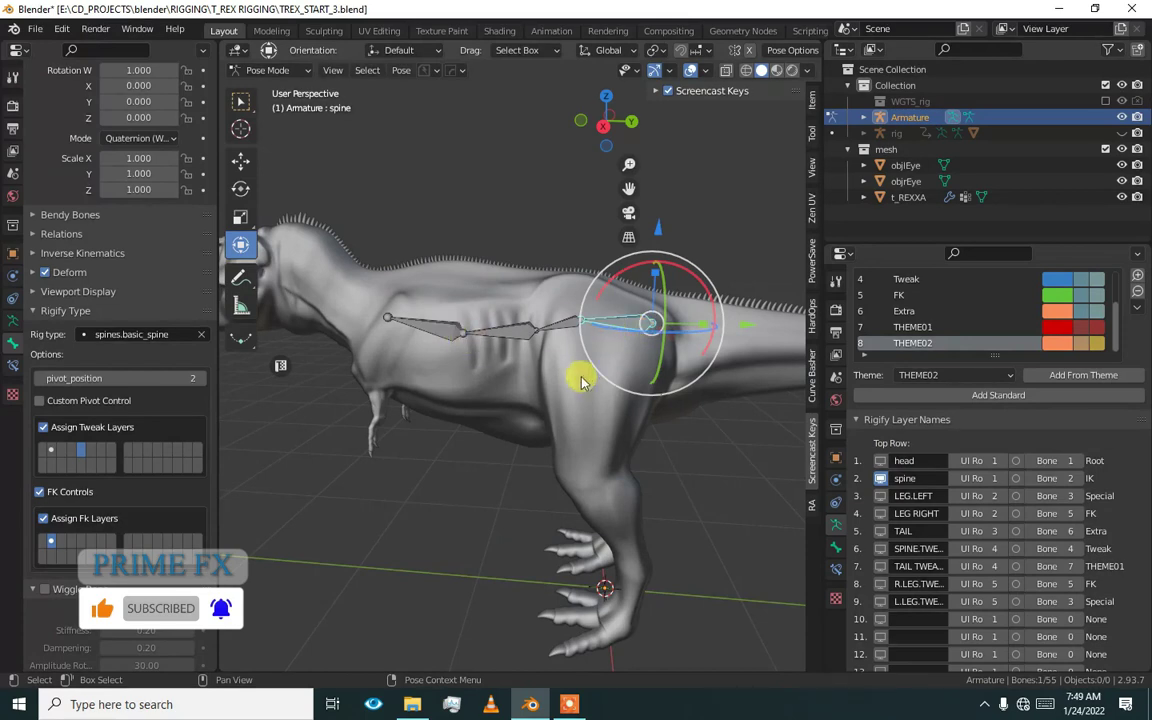
- Show only the head layer and select the bone at the base of the neck
left_click(879, 460, "shift")
middle_click_drag(358, 355, 399, 361, "shift")
left_click(879, 478, "shift")
middle_click_drag(720, 440, 506, 347)
left_click(508, 349)
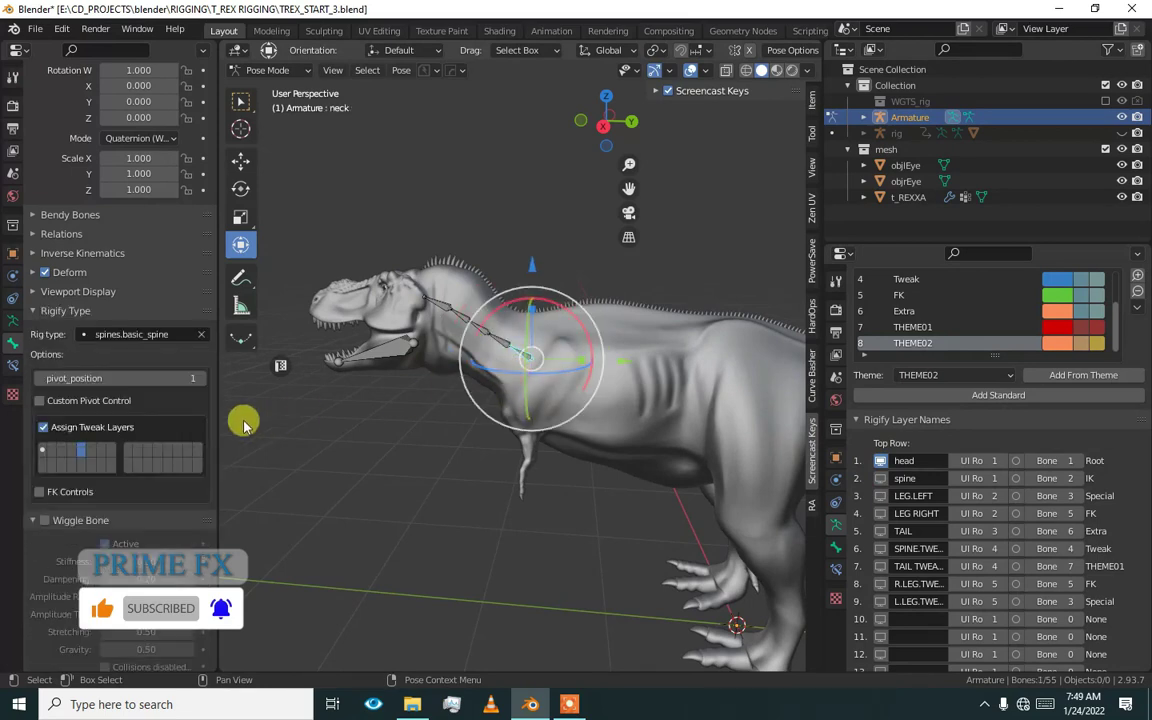
- Name Rigify layer 10 HEAD TWEAKS, with UI row 3 and bone group 7 (THEME01)
scroll(67, 454, "up", 1)
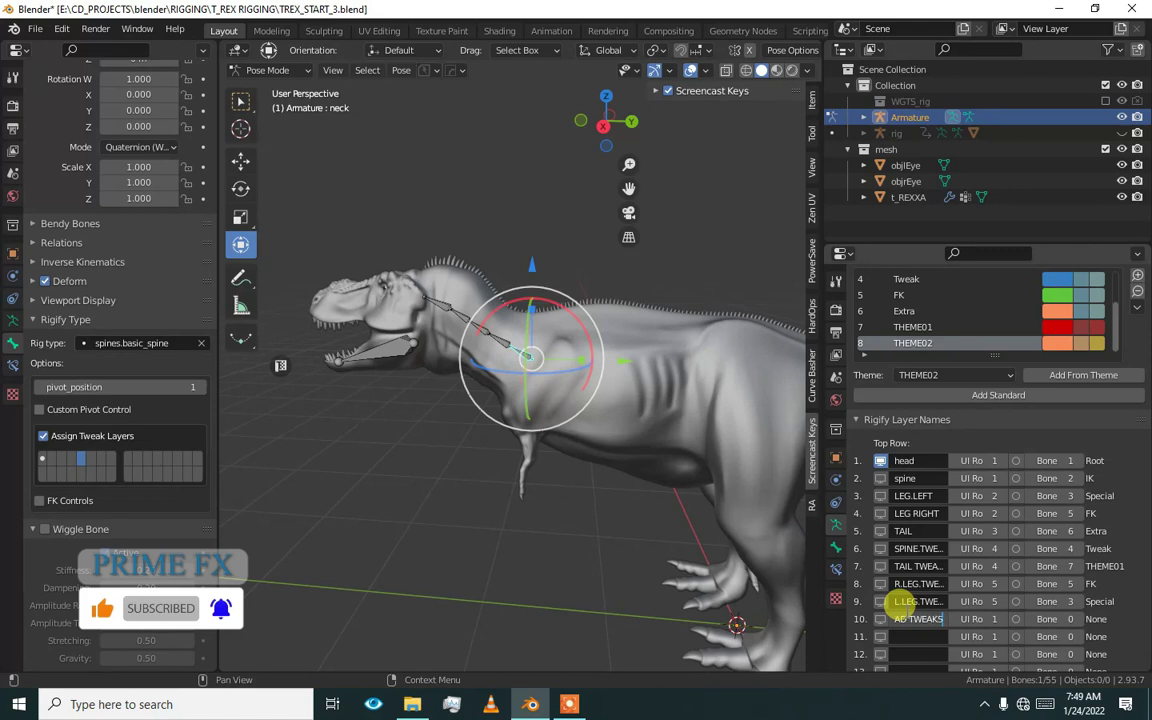
left_click(884, 601)
left_click(1003, 619)
left_click(1005, 620)
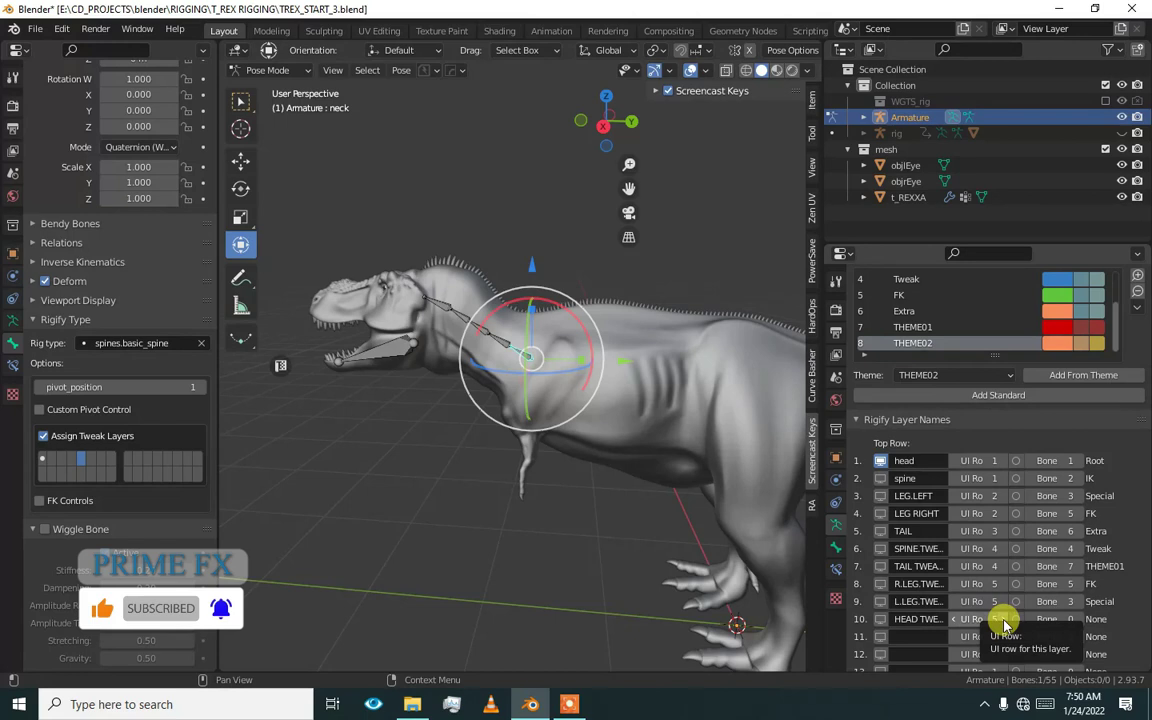
left_click(955, 621)
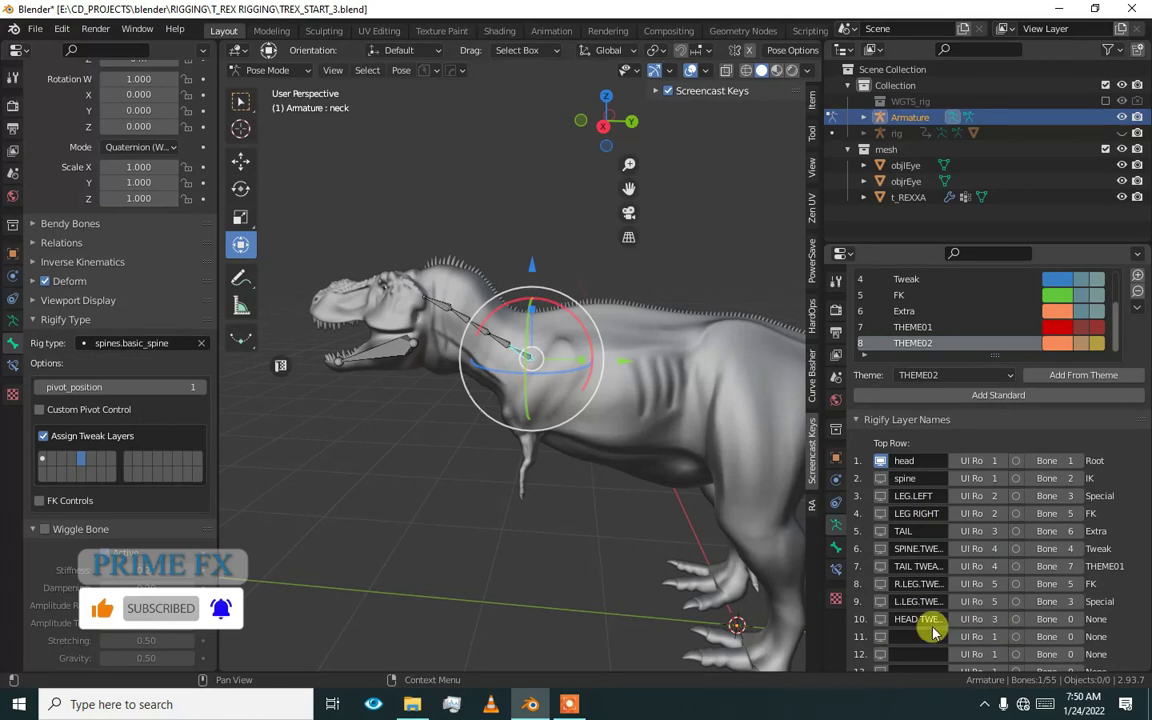
left_click(1078, 622)
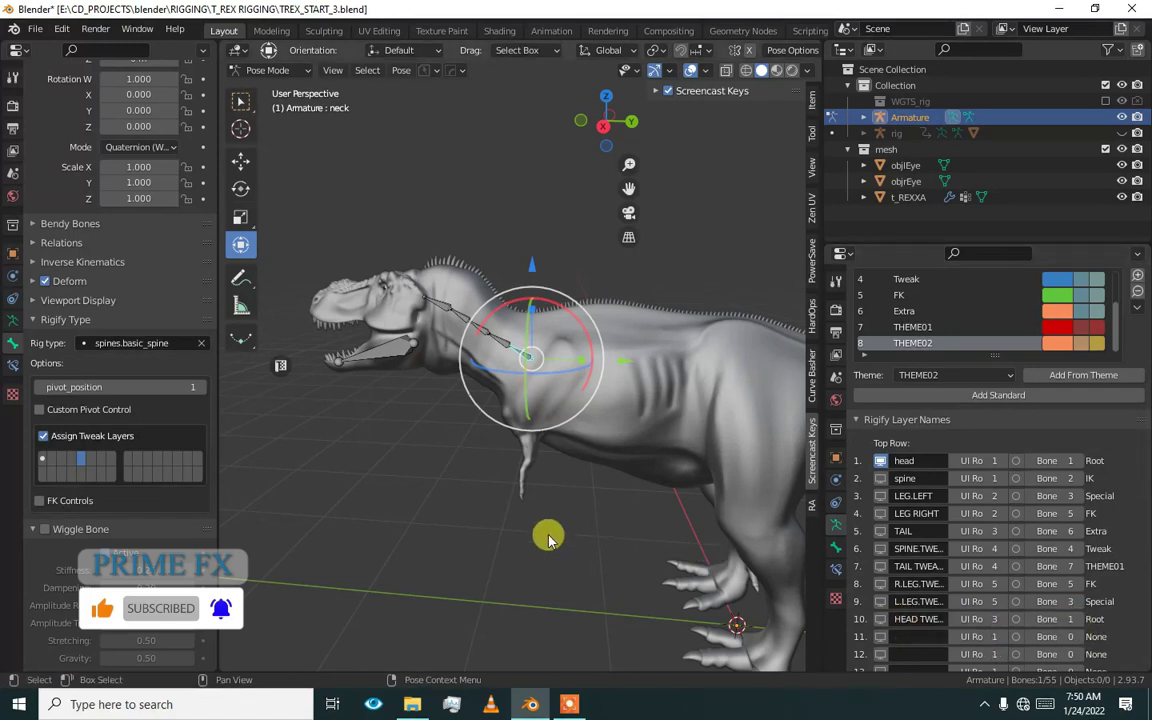
left_click(1080, 621)
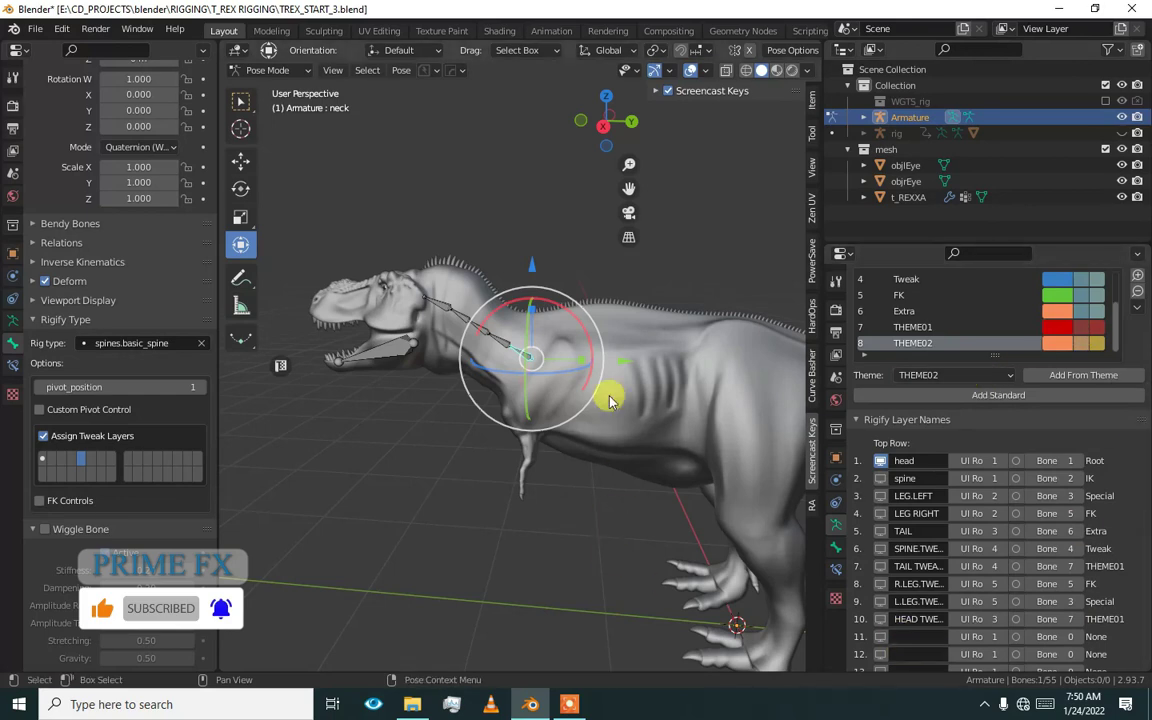
- Set the neck bone's Rigify tweak layer assignment to layer 10 only
left_click(82, 461)
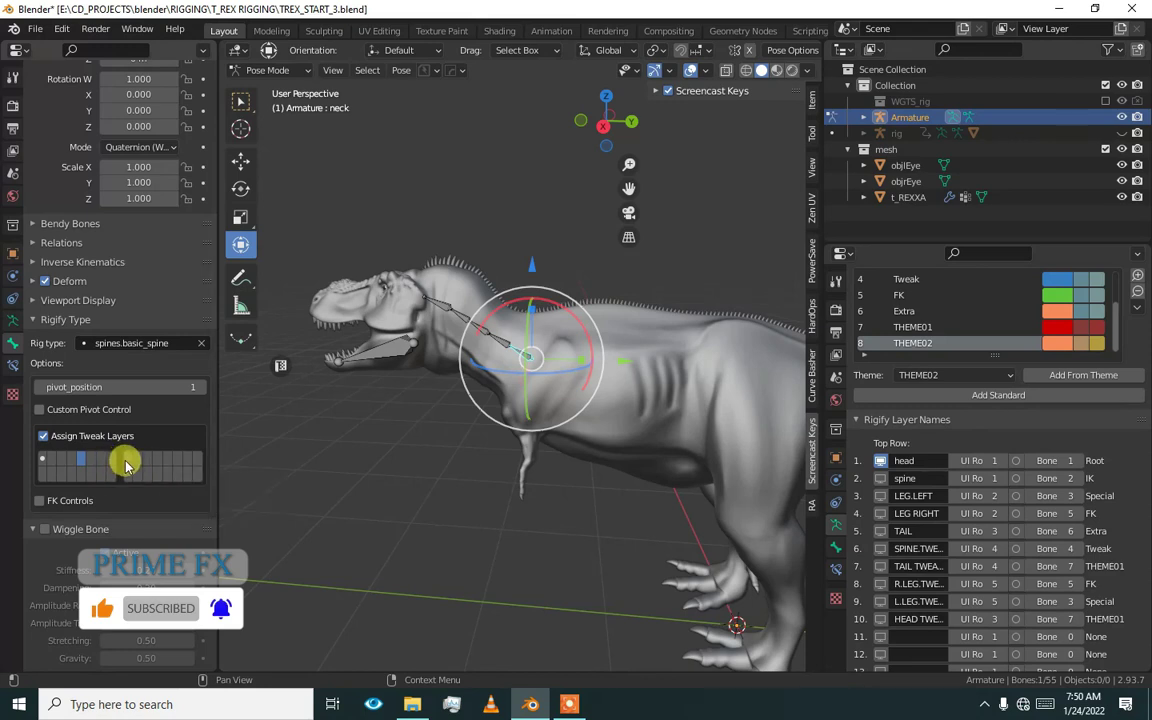
left_click(137, 461)
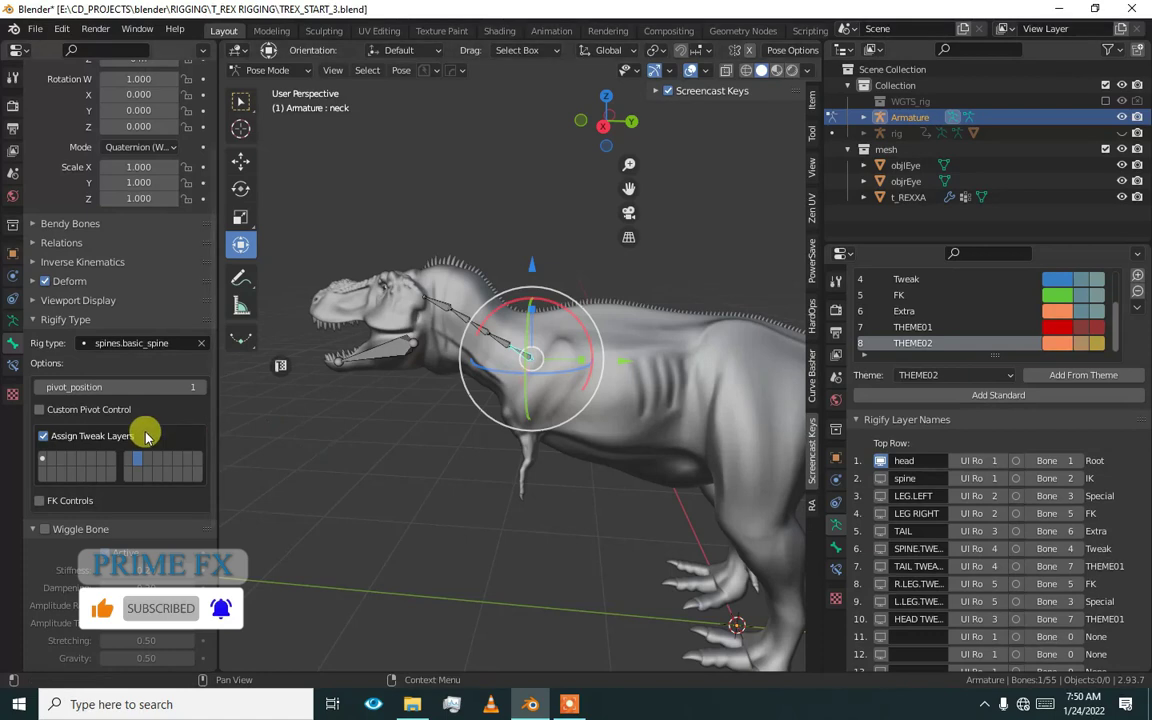
middle_click_drag(572, 393, 483, 388, "shift")
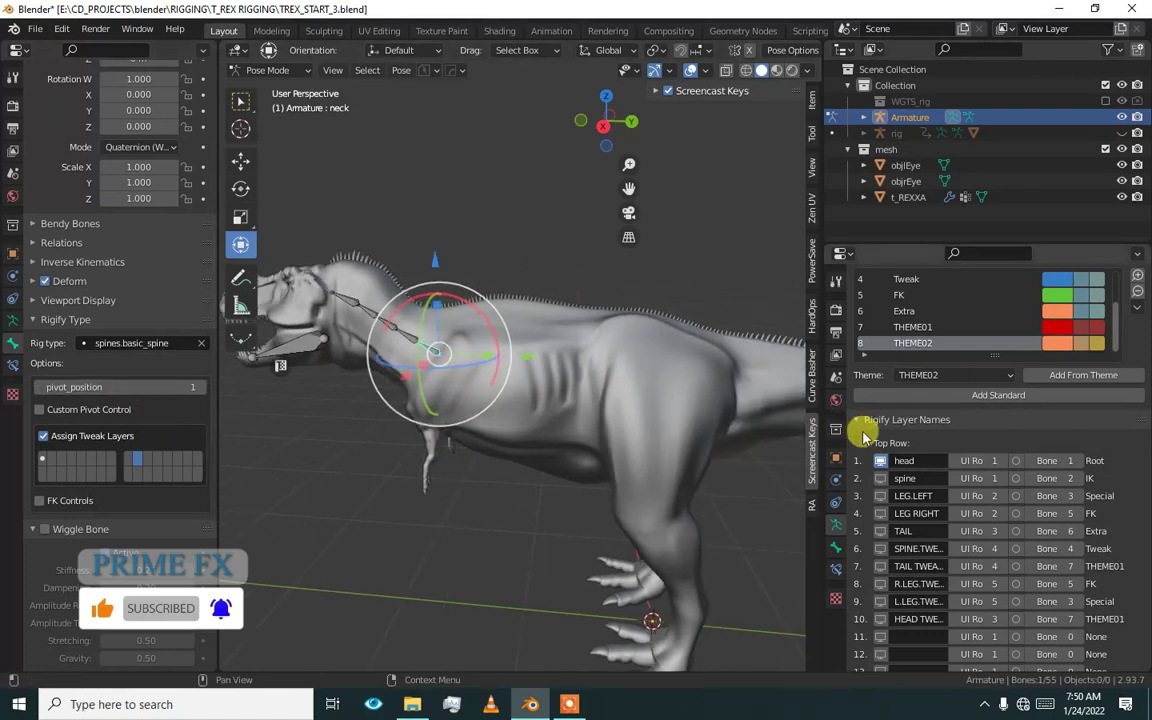
- Show the spine layer, hide the head layer and select the hip-end spine bone
left_click(880, 478)
left_click(880, 461)
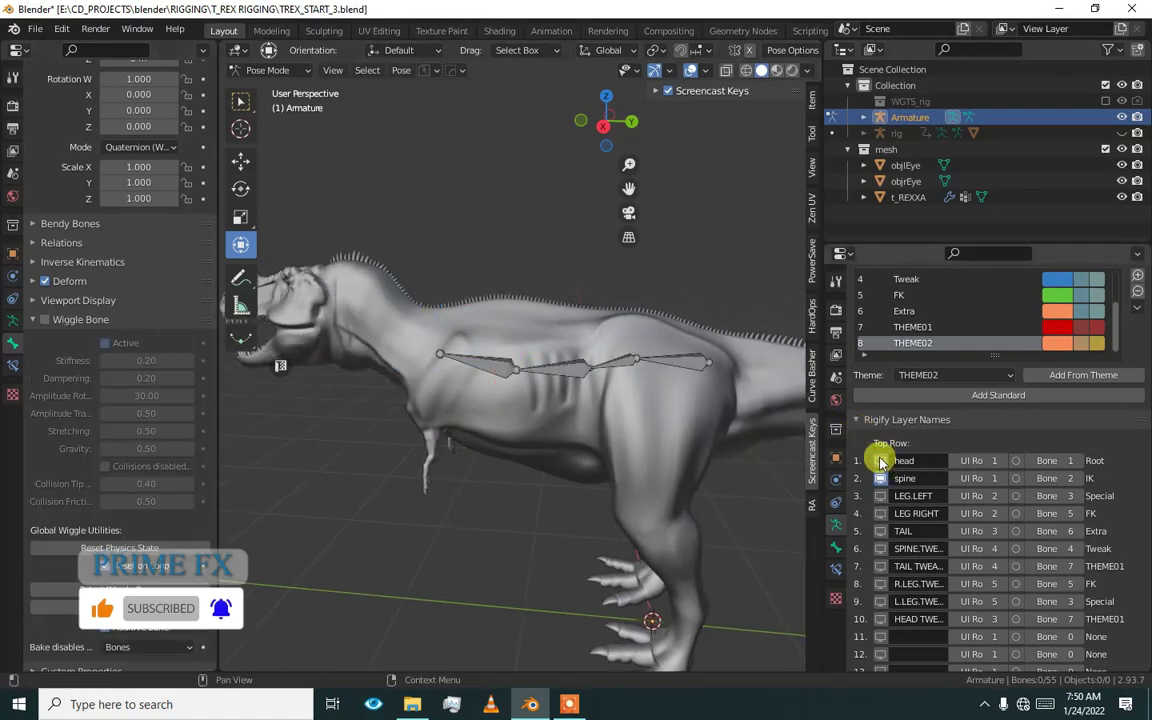
left_click(666, 368)
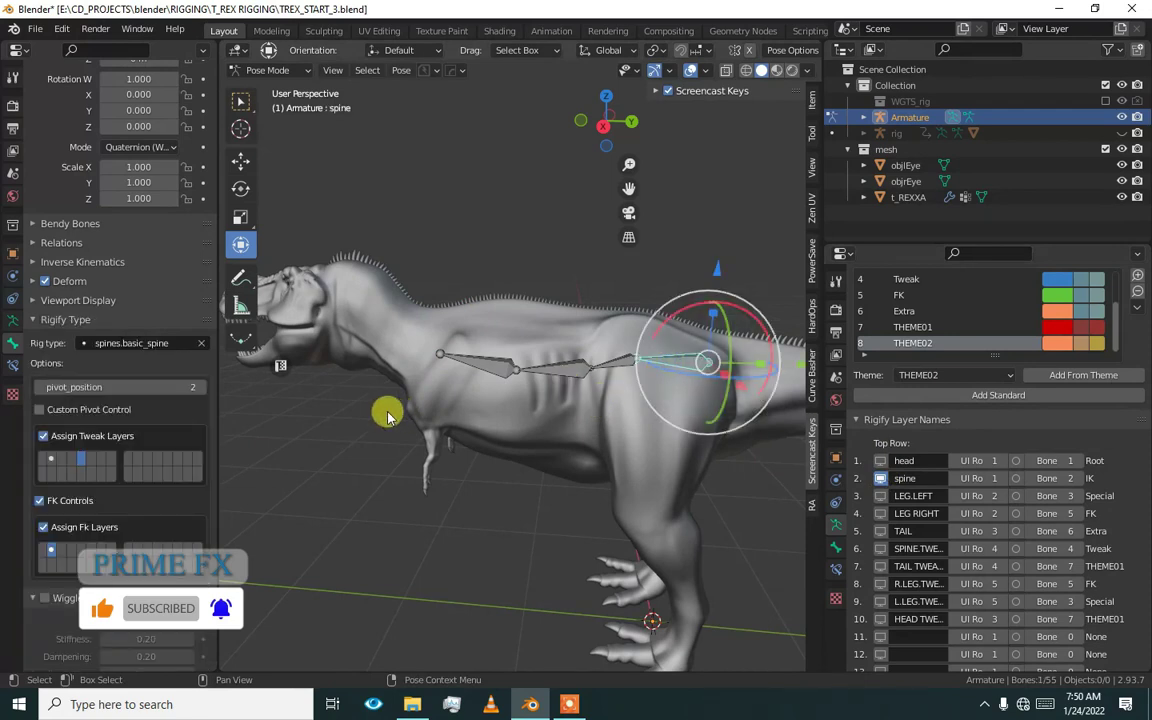
left_click(43, 527)
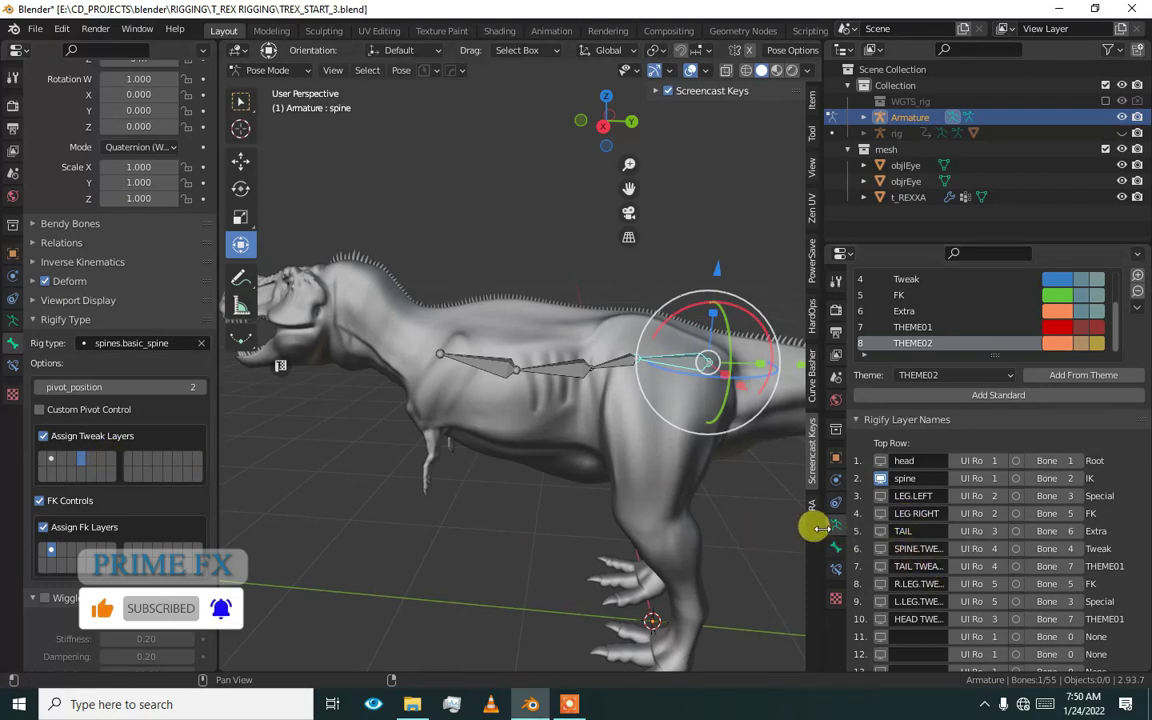
- Move the selected hip-end spine bone to bone layer 2
left_click_drag(817, 528, 730, 526)
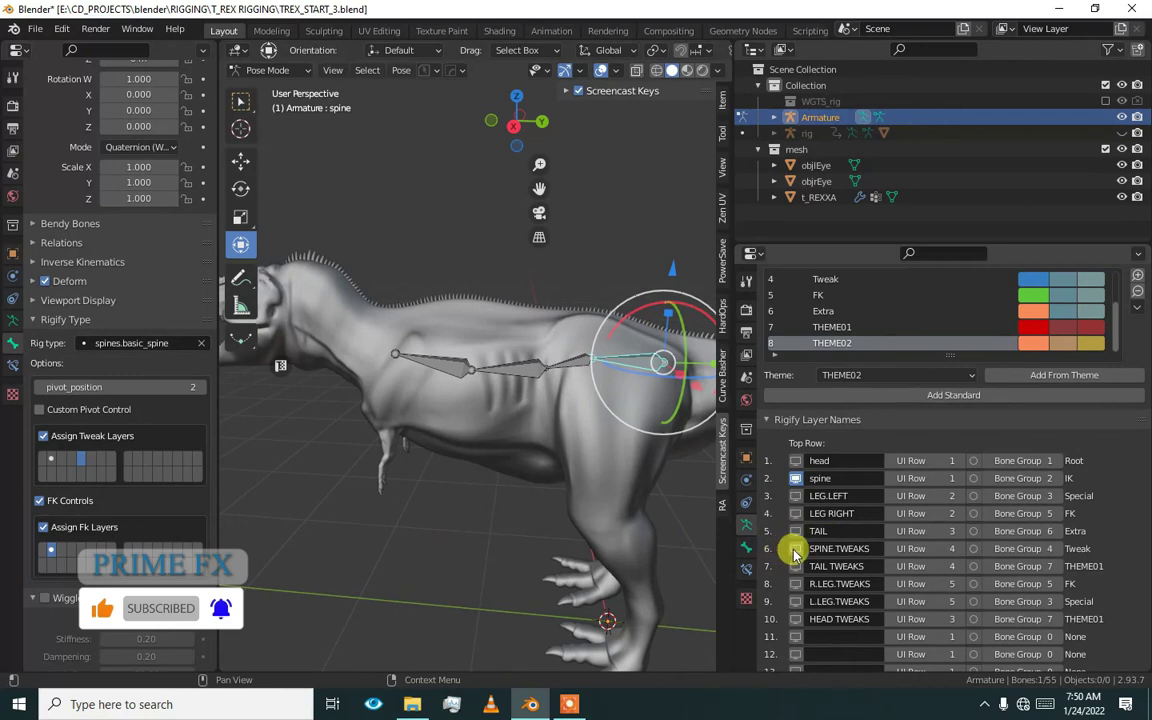
key("m")
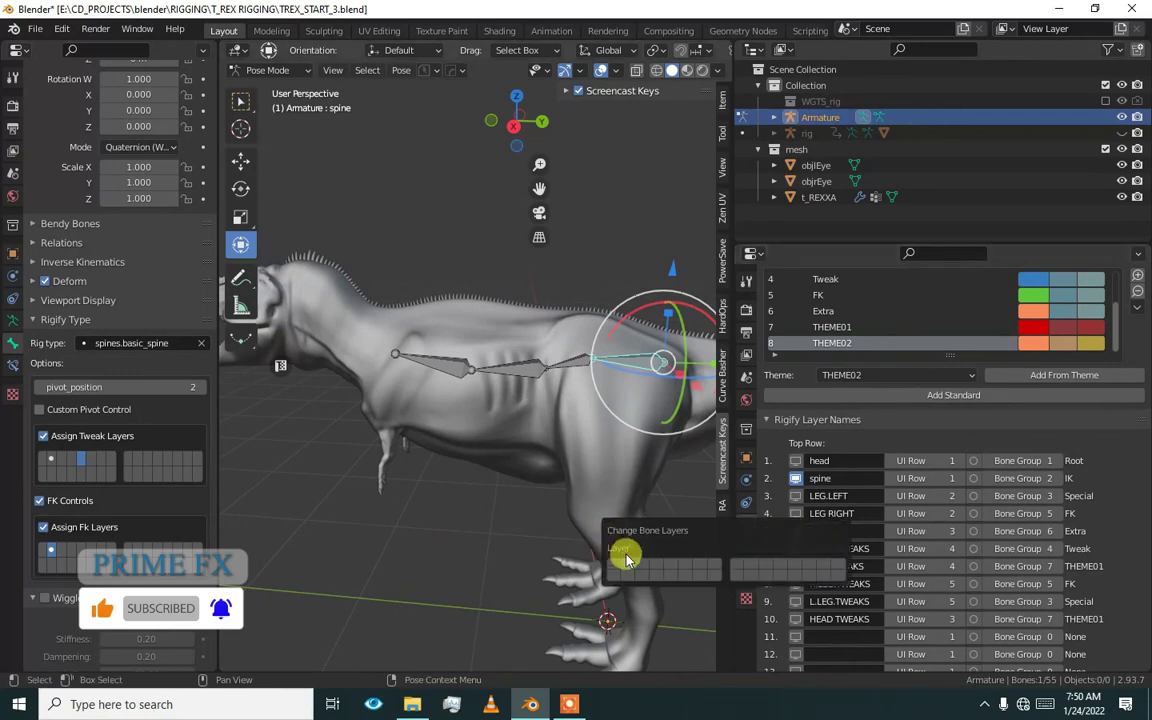
left_click(627, 564)
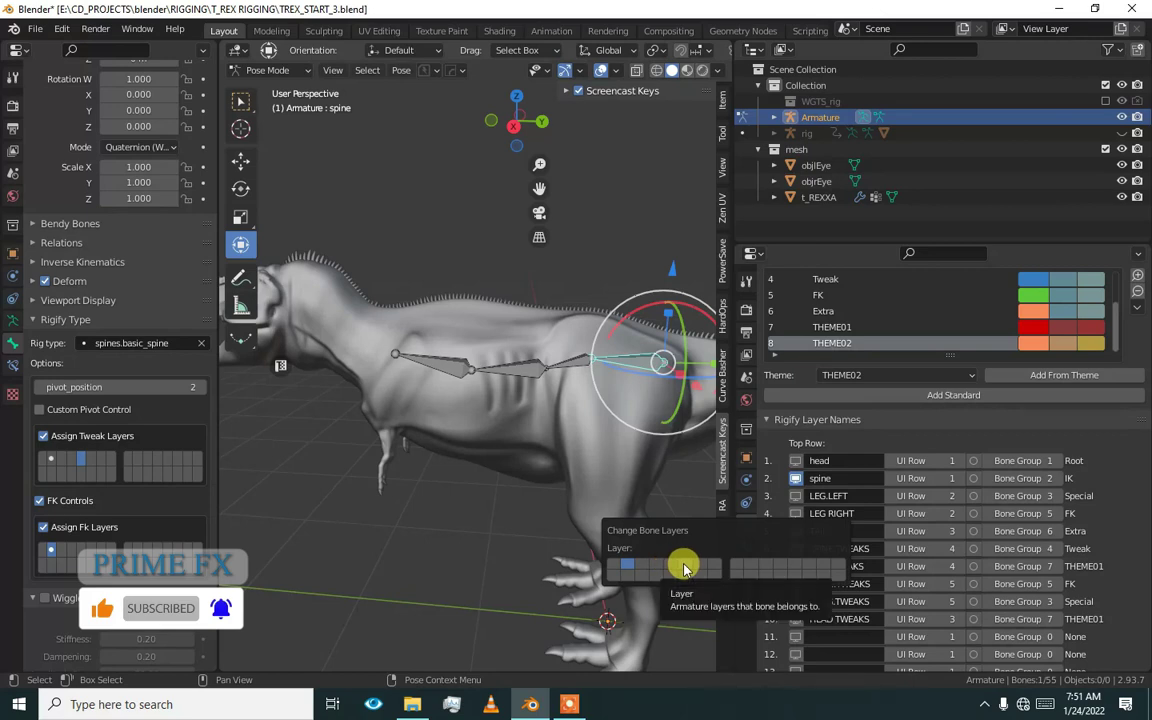
- Set the spine bone's Rigify tweak layer and FK layer assignments to layer 6 only
left_click(88, 461)
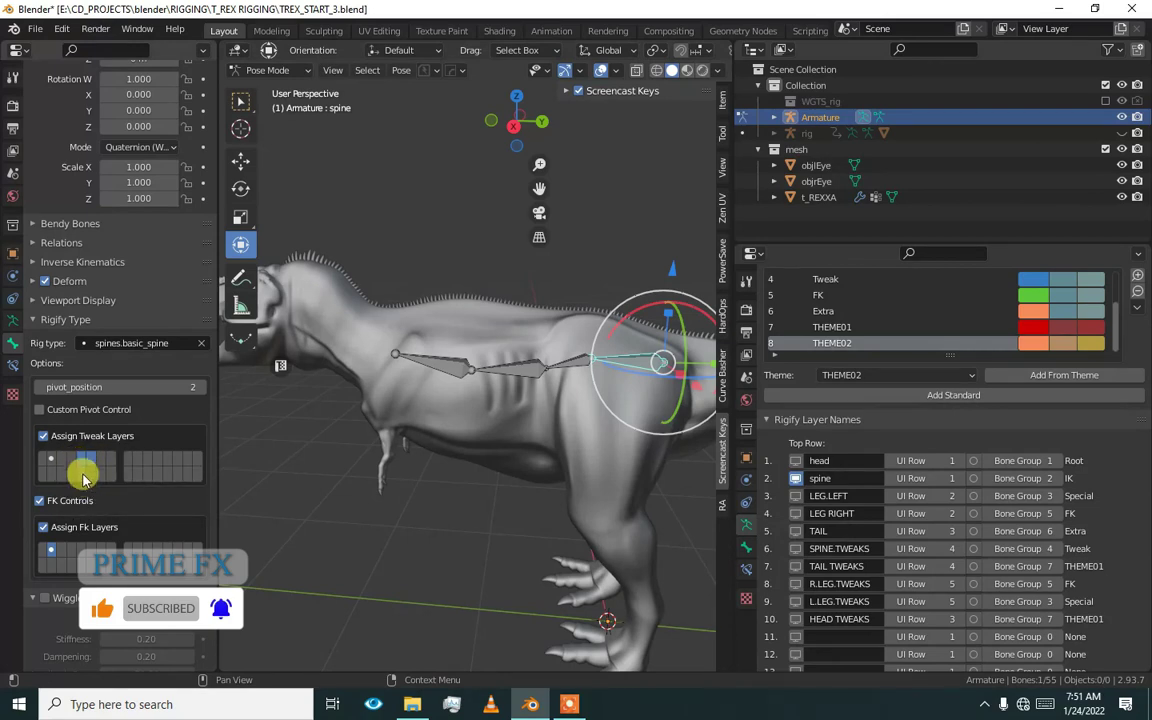
left_click(82, 462)
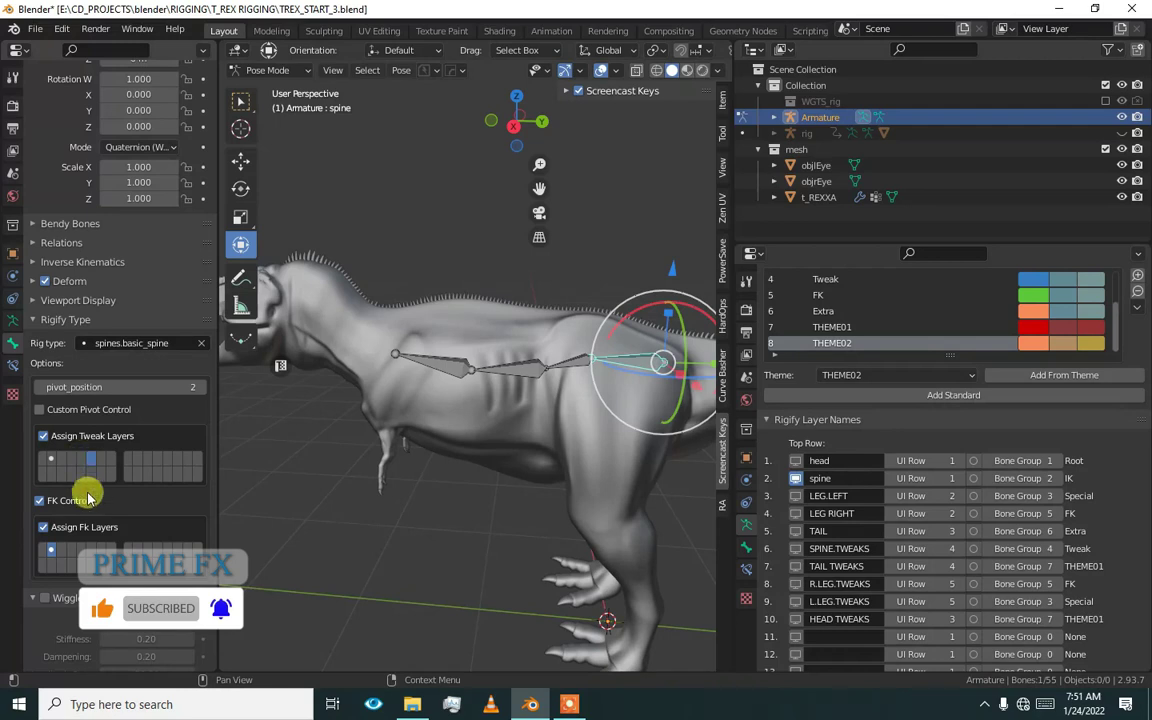
left_click(90, 549)
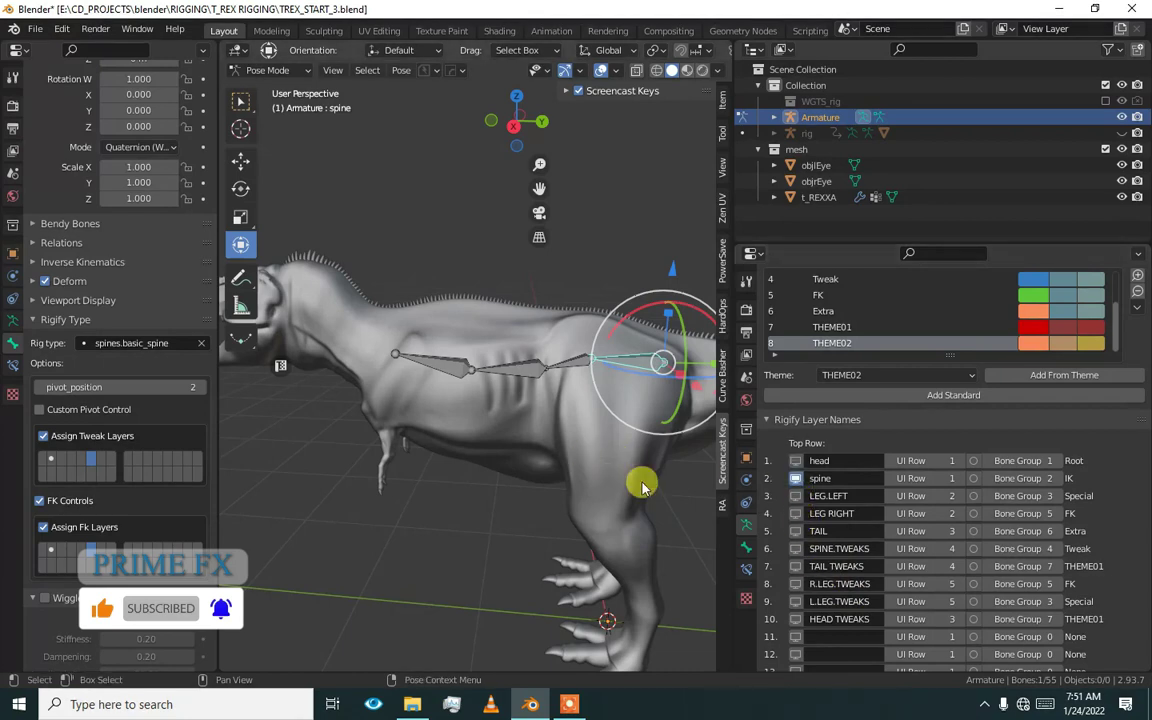
- Show only the LEG.LEFT layer, select the left thigh bone and disable its Rigify FK layer assignment
left_click(796, 494)
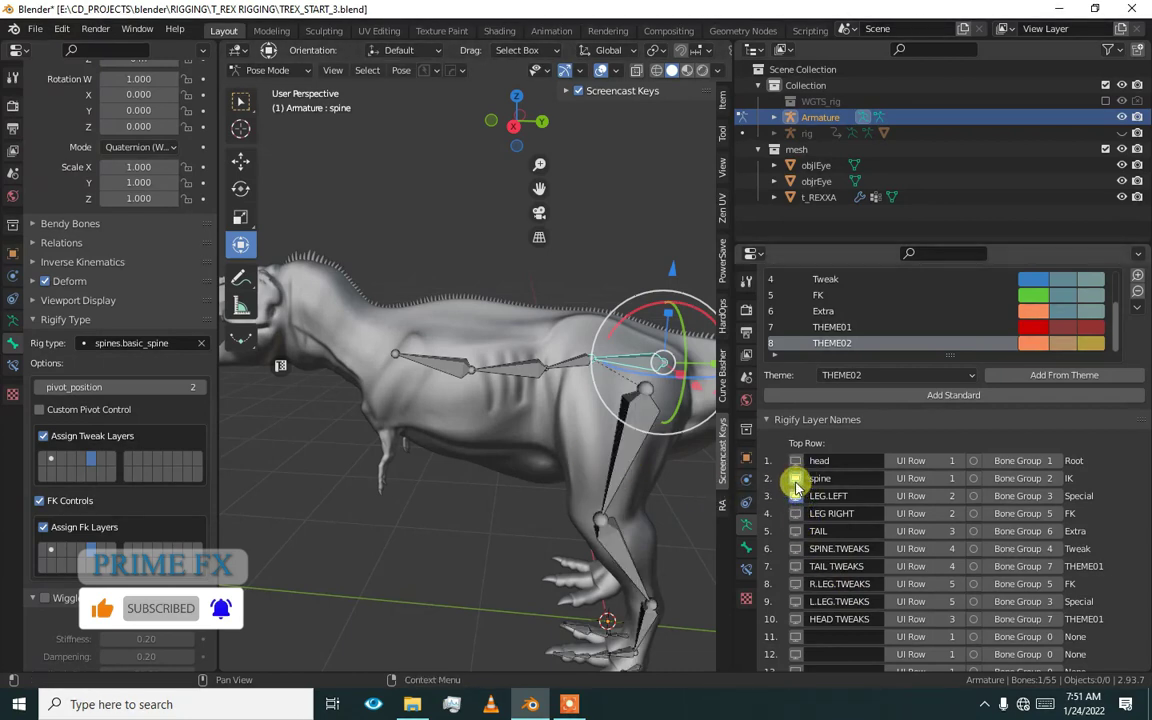
left_click(796, 481)
left_click(612, 440)
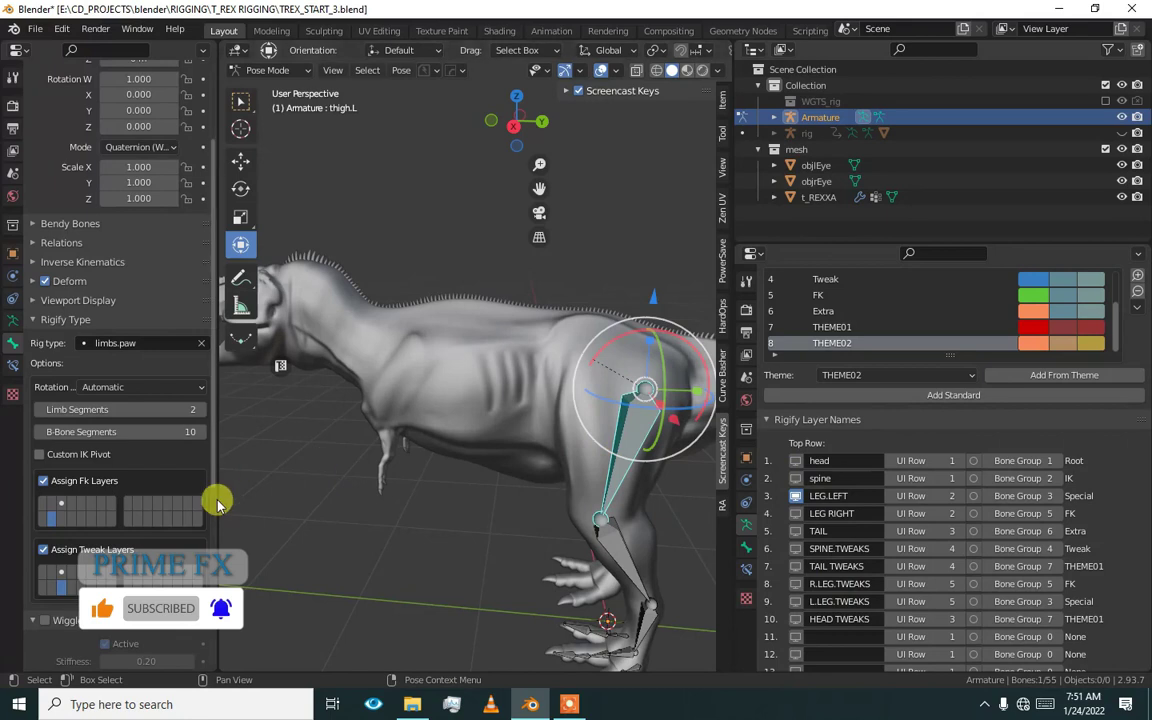
left_click(43, 483)
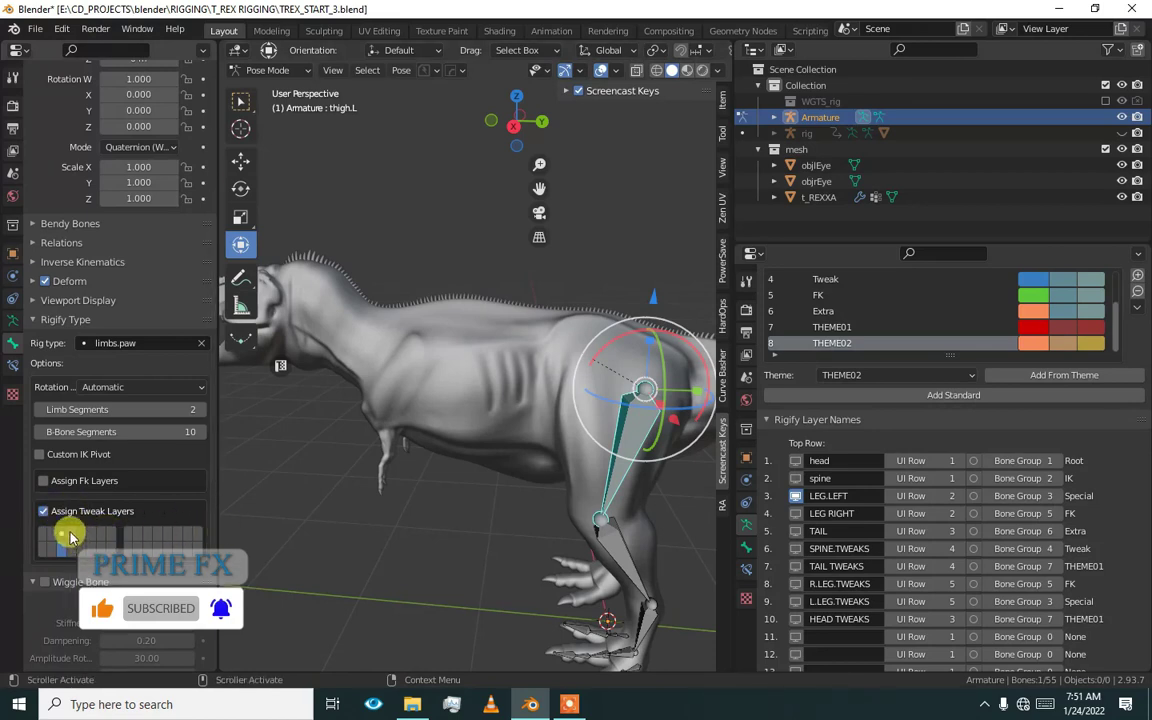
- Set the left thigh bone's Rigify tweak layer assignment to layer 9 only
middle_click_drag(471, 532, 478, 512)
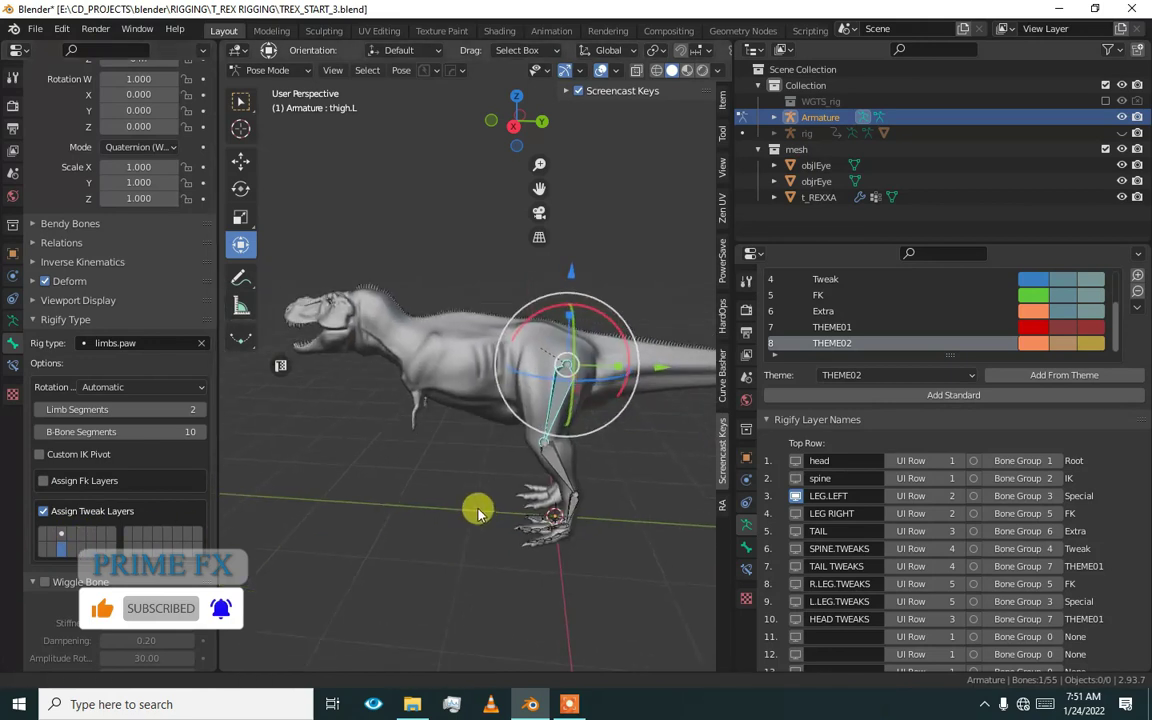
scroll(465, 475, "up", 2)
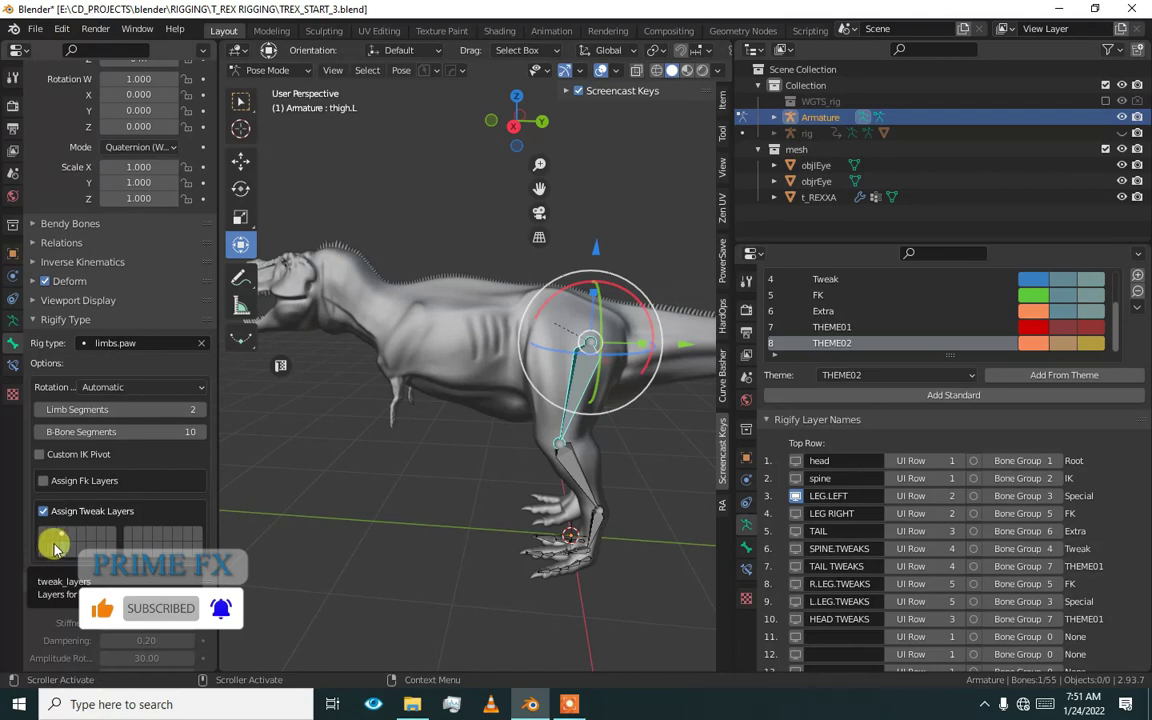
left_click(56, 545)
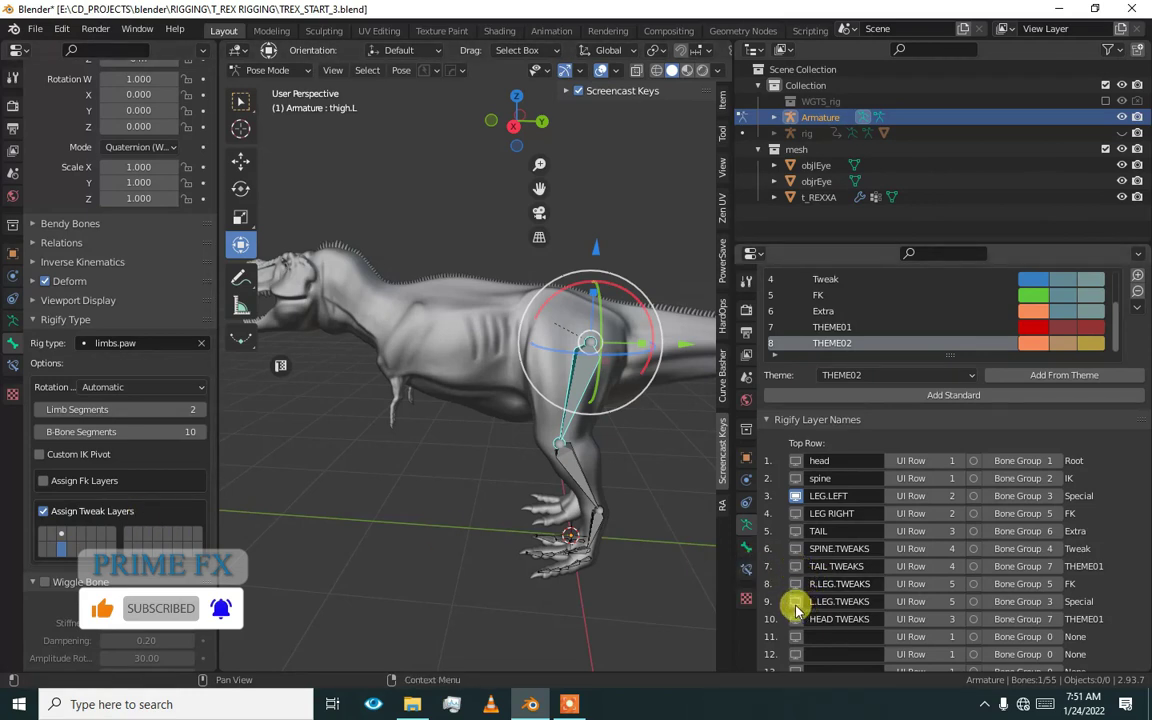
left_click(62, 548)
left_click(125, 536)
left_click(61, 550)
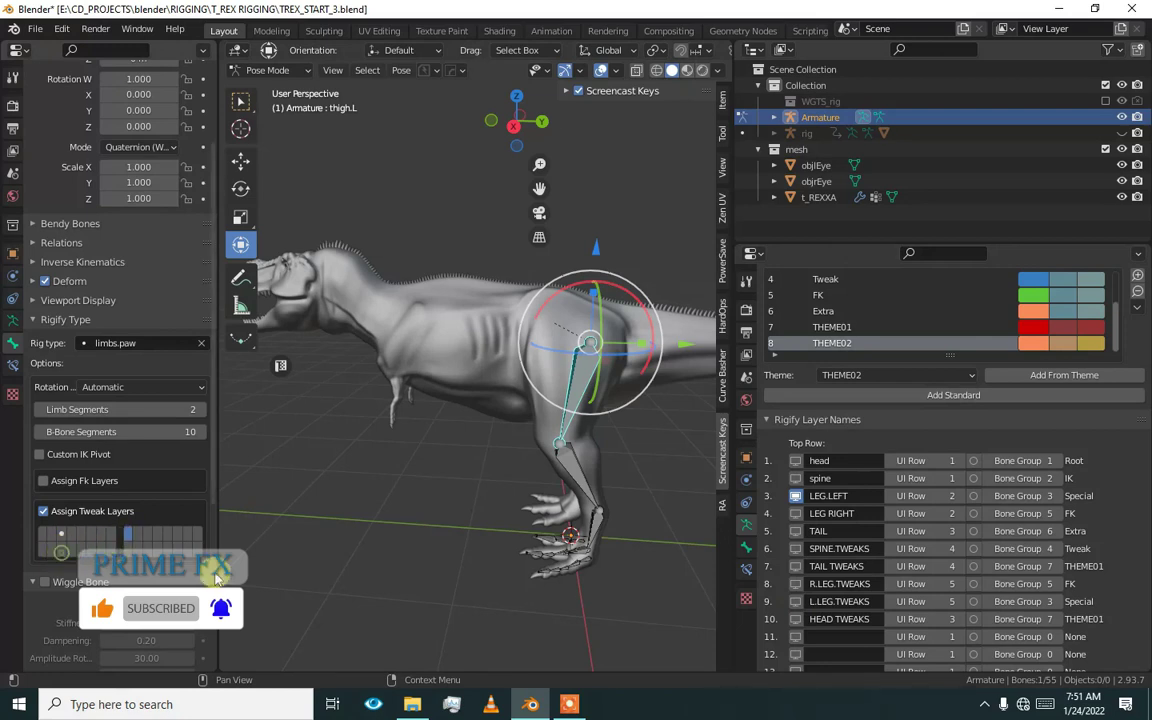
- Show only the LEG RIGHT layer, select the right thigh bone and disable its Rigify FK layer assignment
left_click(796, 513)
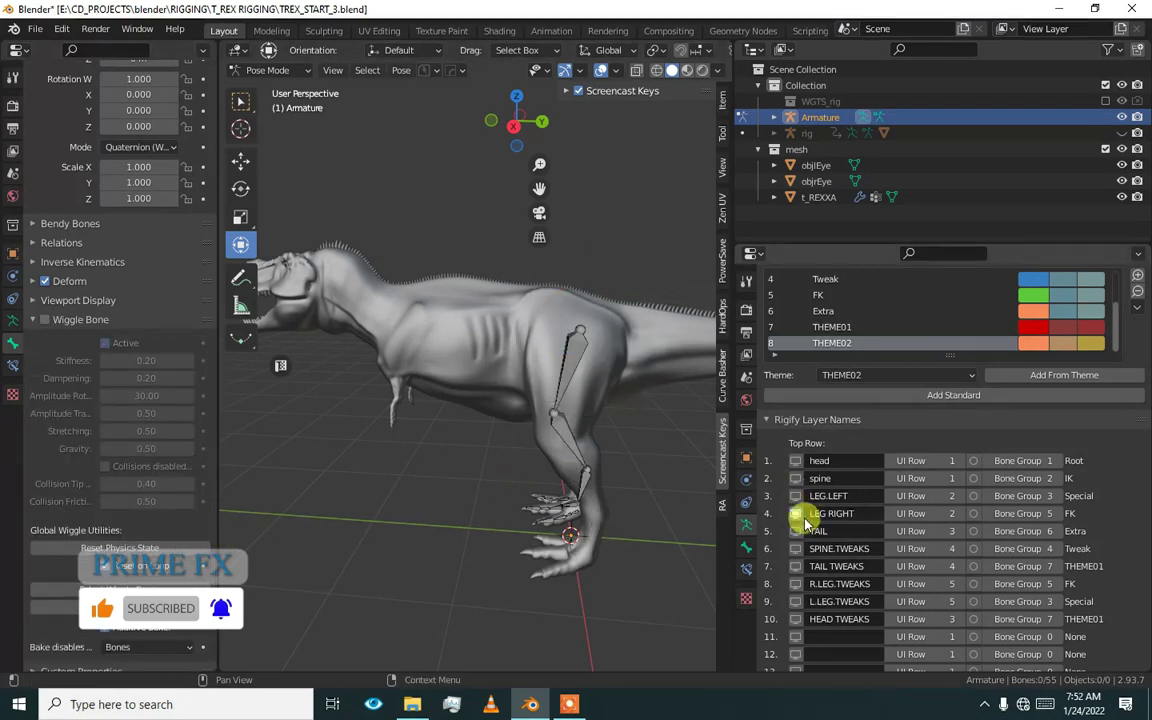
left_click(815, 513)
left_click(571, 368)
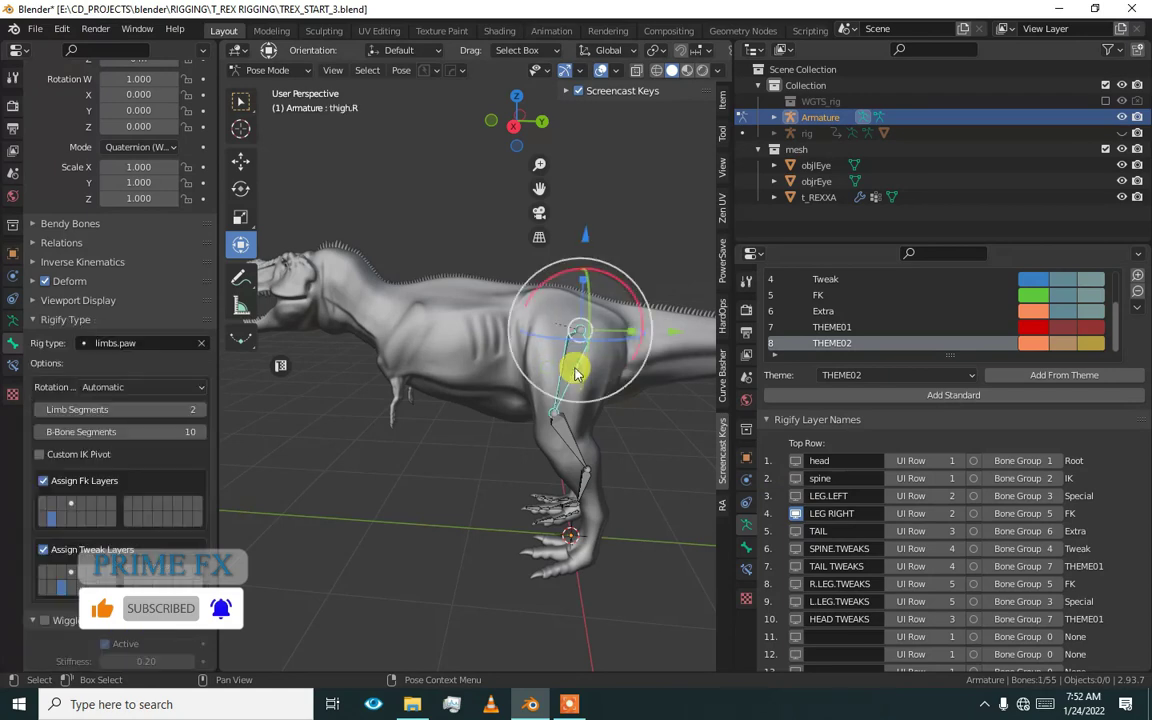
left_click(43, 480)
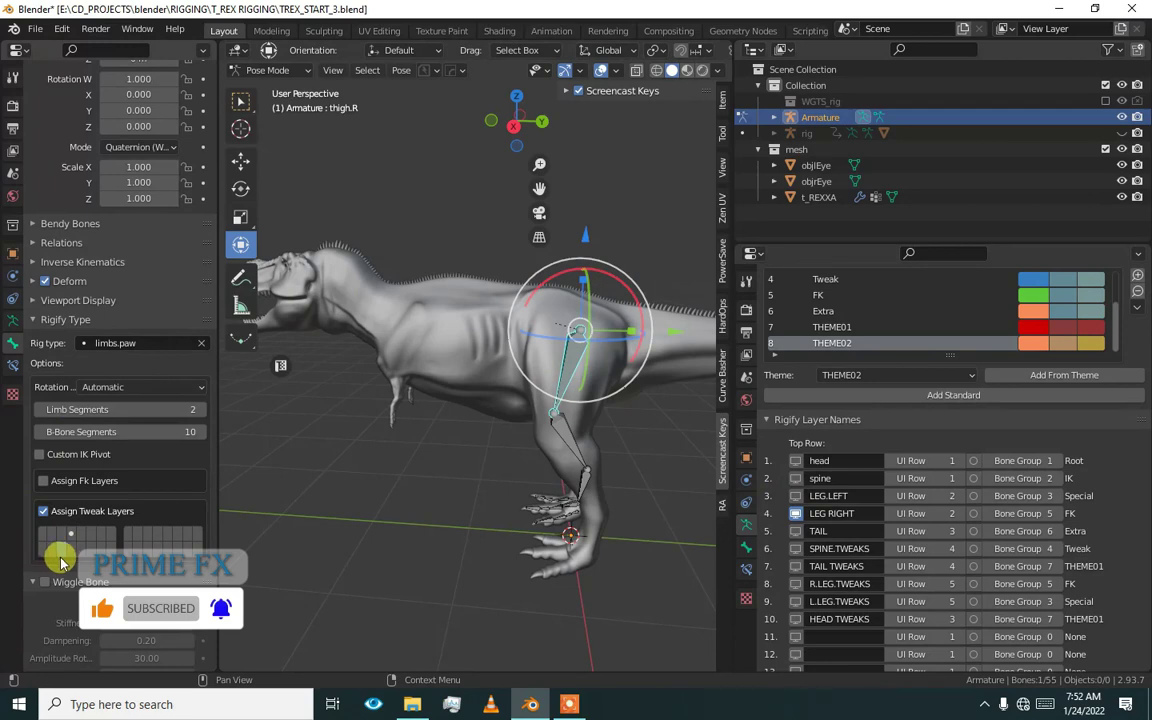
- Set the right thigh bone's Rigify tweak layer assignment to layer 8 only
left_click(60, 550)
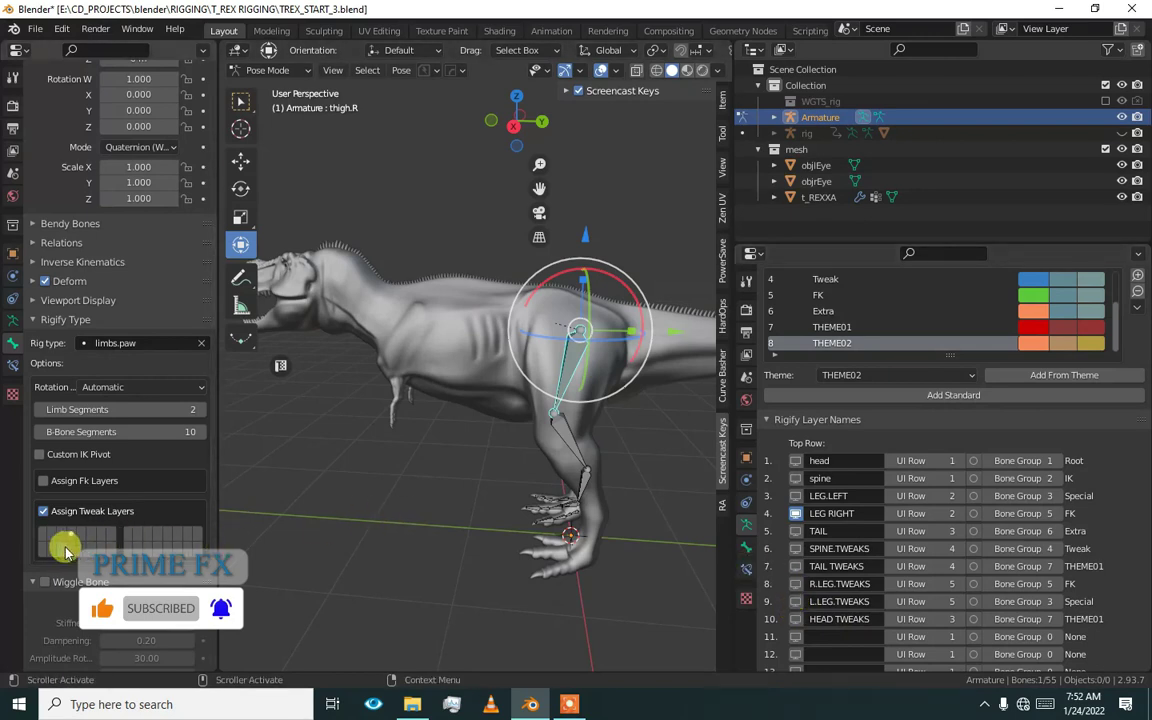
left_click(110, 534)
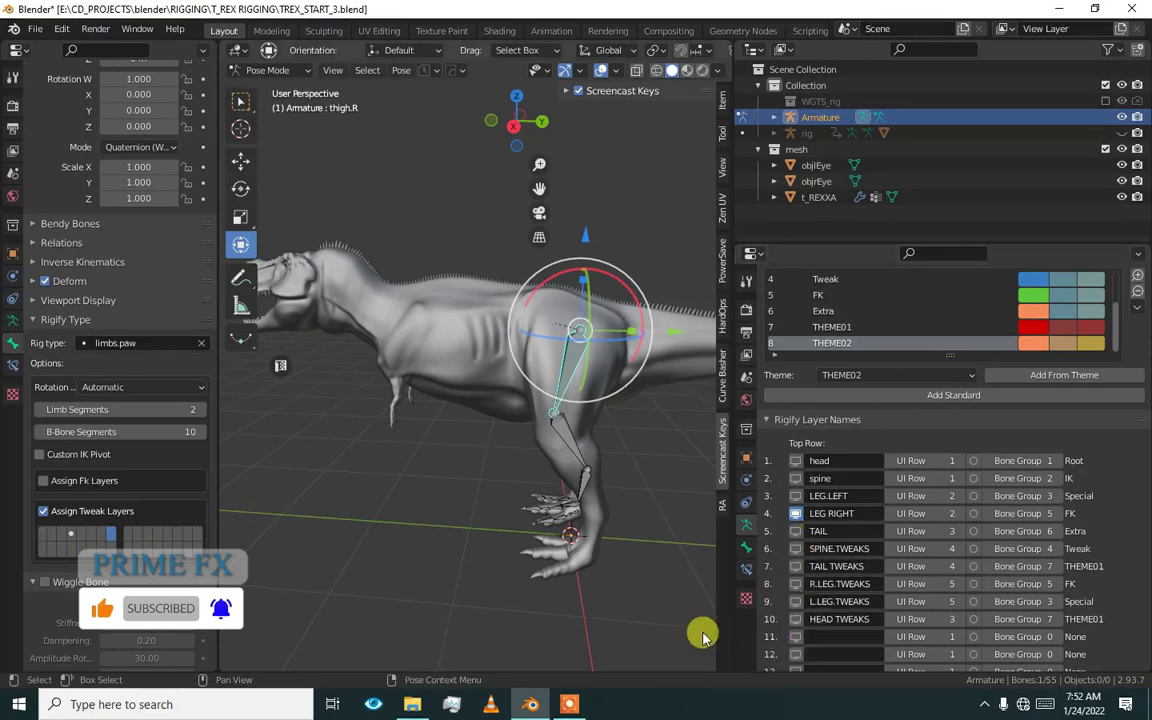
- Show the TAIL layer and select the first tail bone to check its Rigify options
middle_click_drag(497, 474, 535, 478)
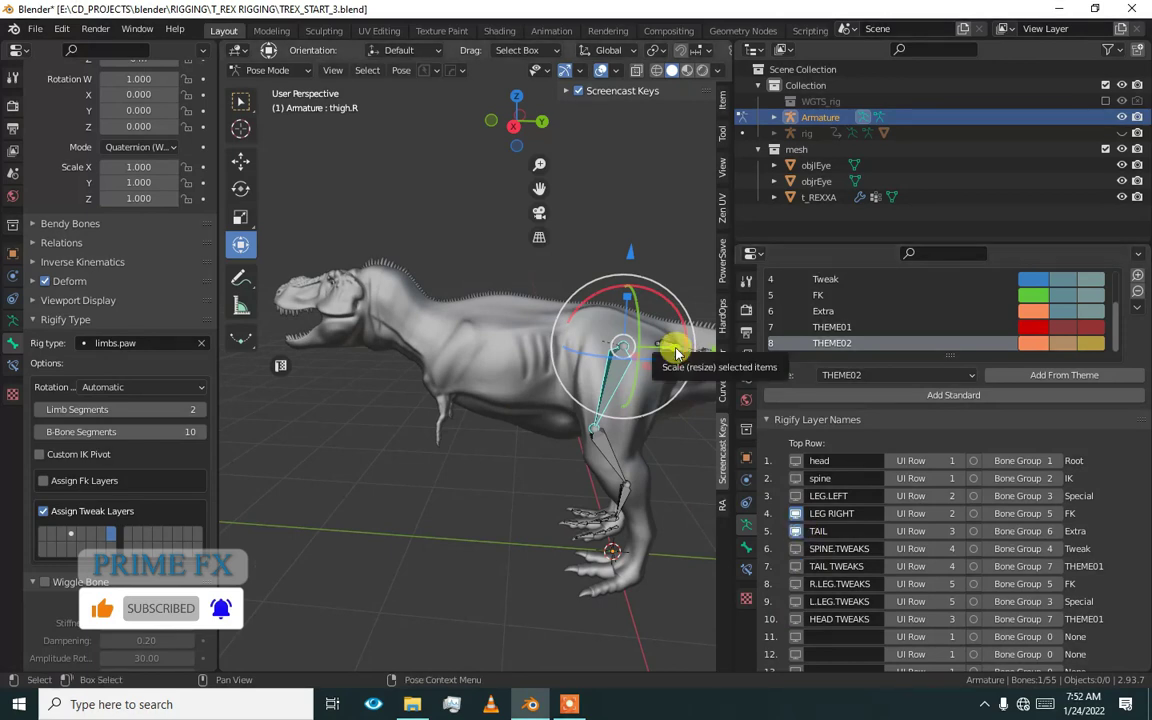
left_click(677, 351)
key("KP_Decimal")
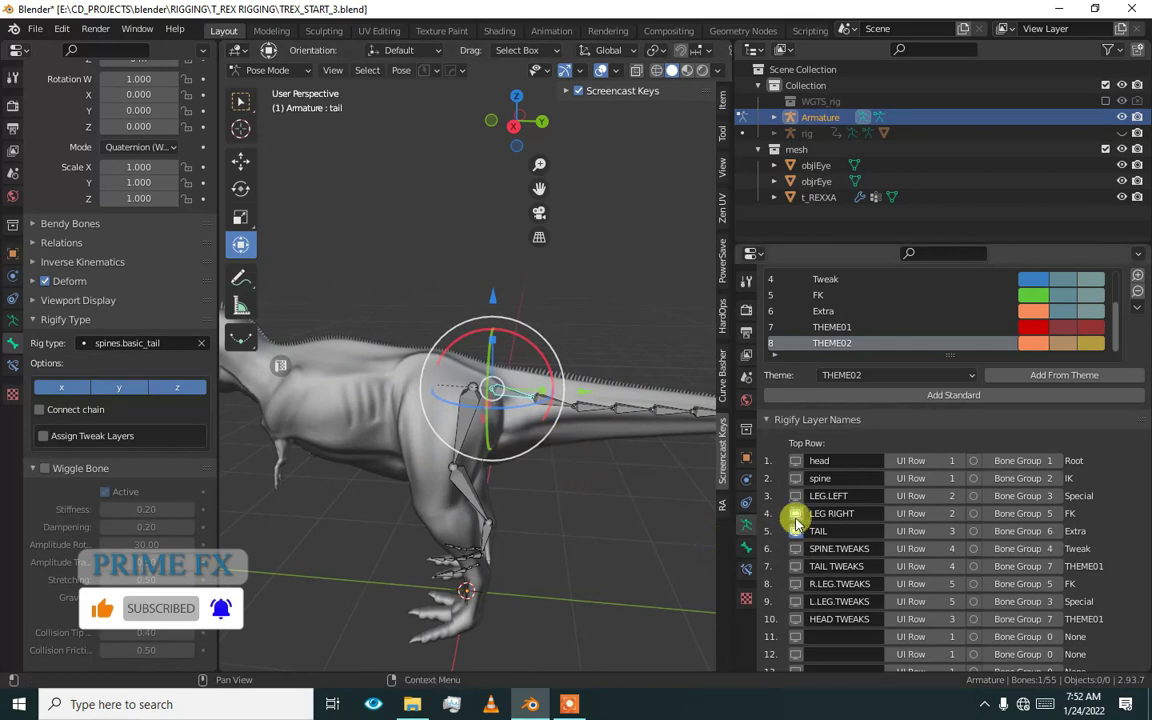
- Make armature layers 1 to 11 visible and switch the armature to Object Mode
left_click_drag(796, 462, 797, 637)
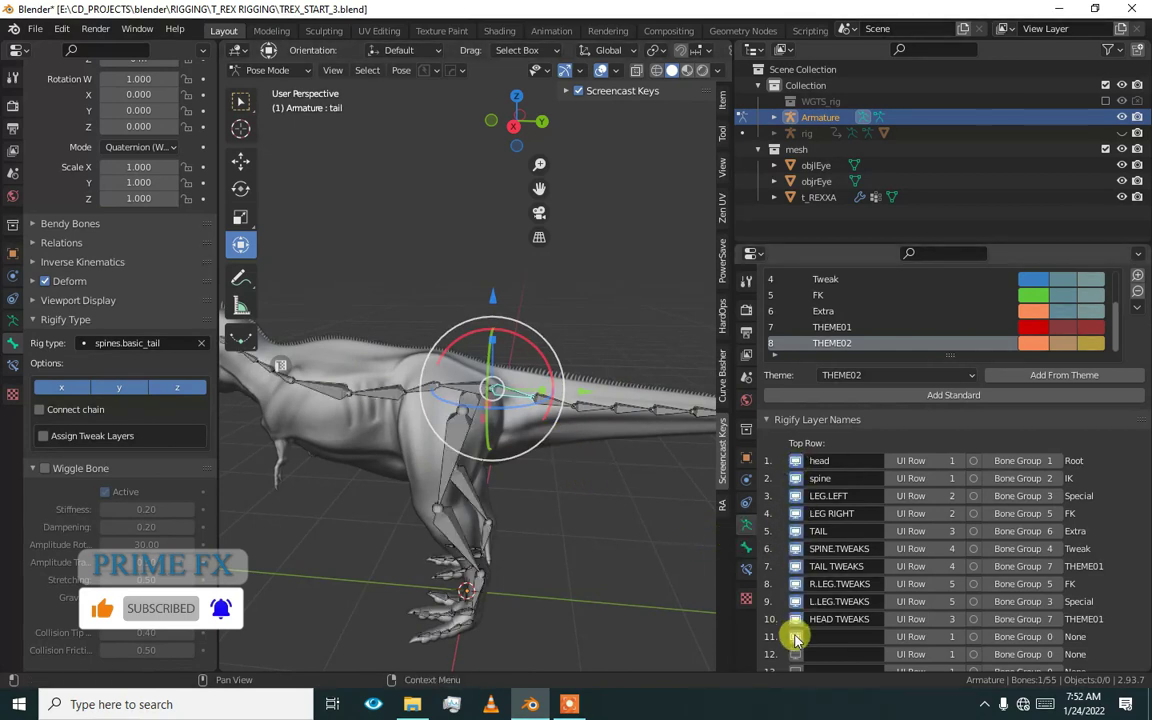
scroll(362, 448, "down", 4)
middle_click_drag(362, 441, 489, 419)
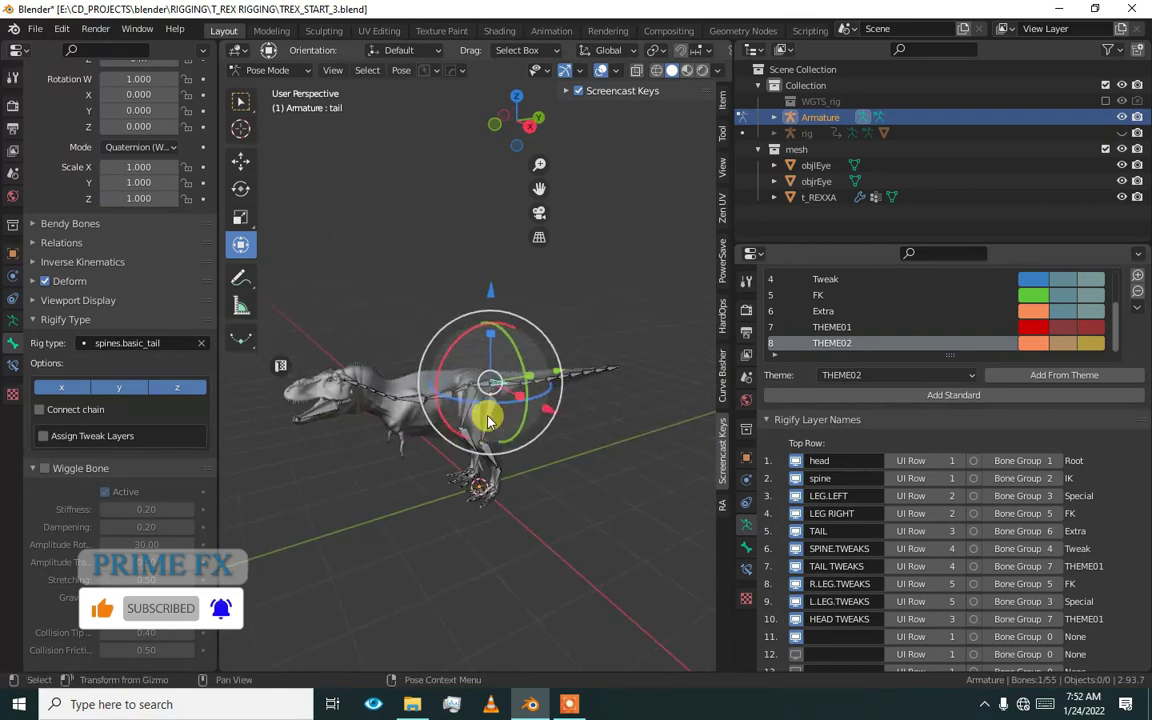
key("ctrl+Tab")
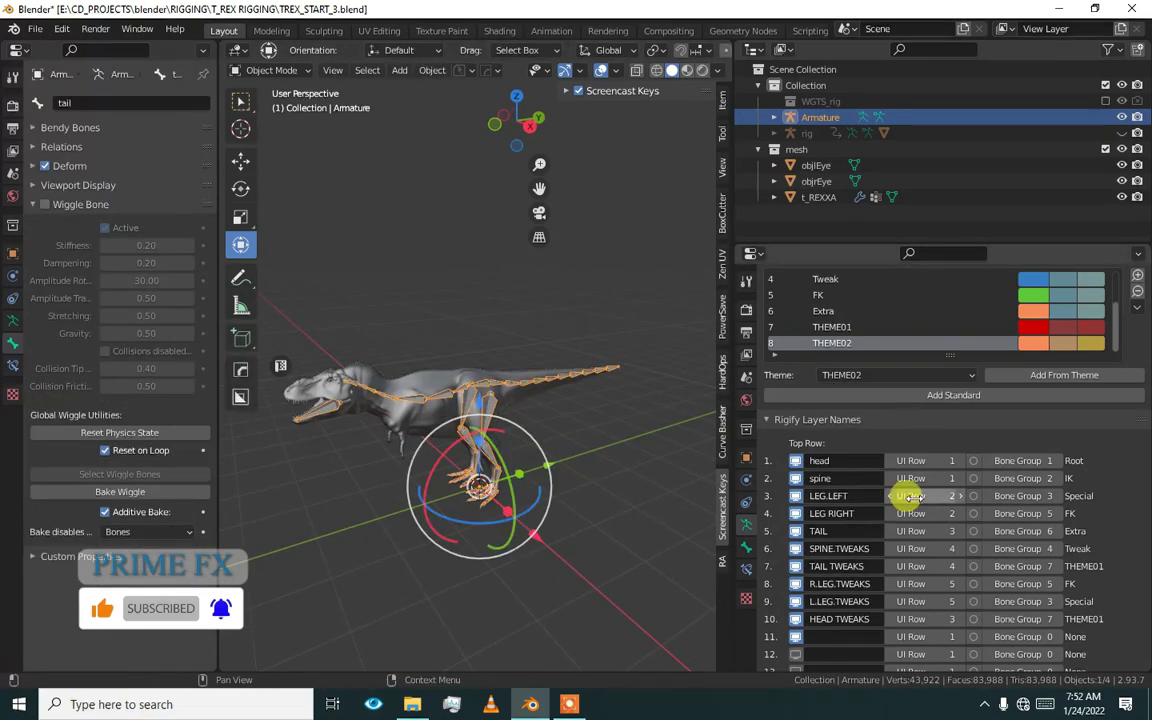
- Try to generate the Rigify rig from the armature while the existing rig is hidden
scroll(1143, 500, "down", 5)
scroll(1143, 500, "down", 5)
left_click(987, 599)
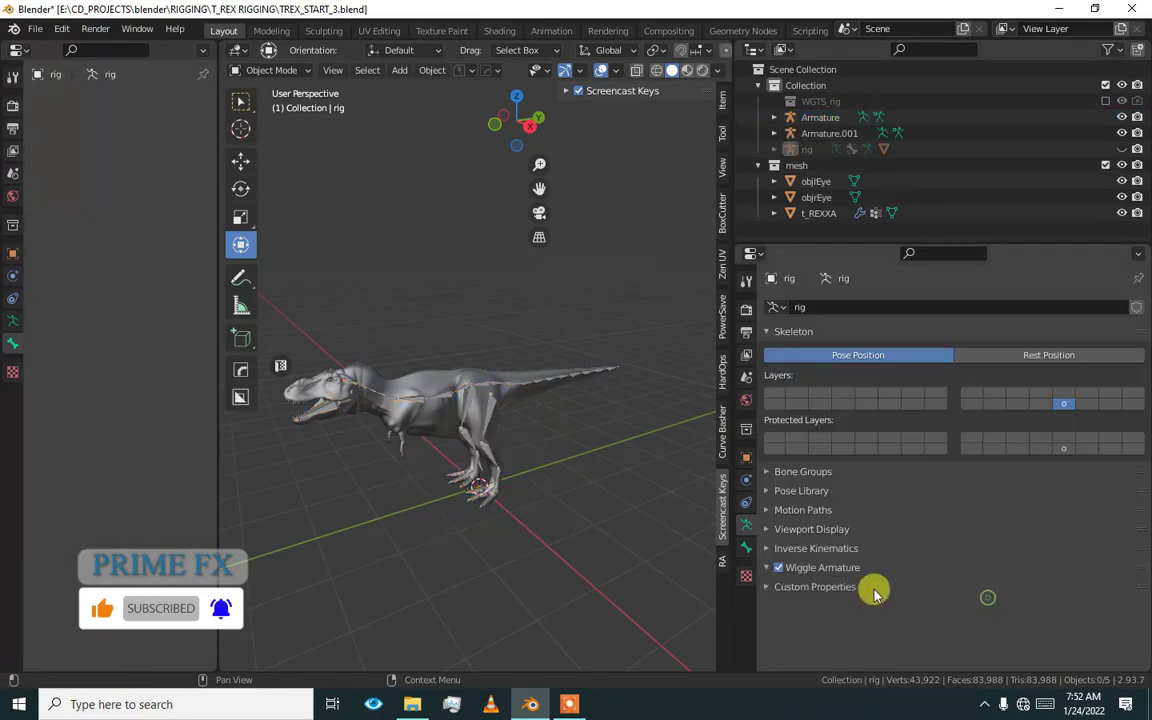
scroll(433, 425, "up", 3)
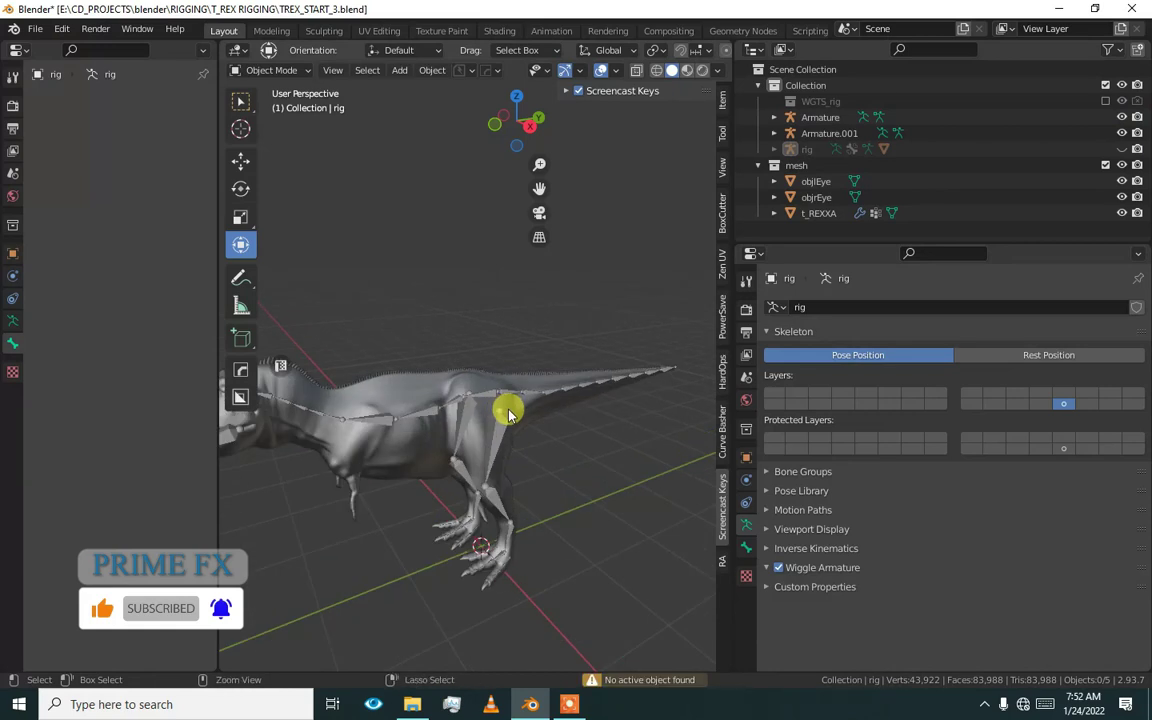
left_click(508, 413)
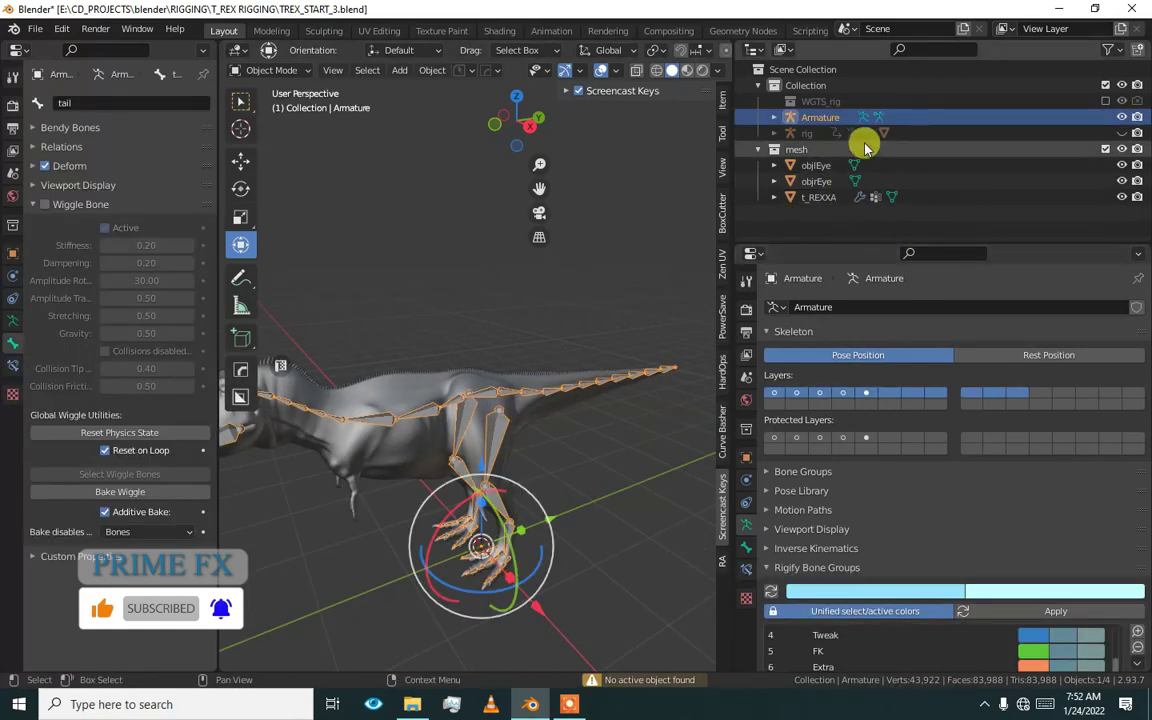
- Unhide the existing rig object and select it
left_click(818, 132)
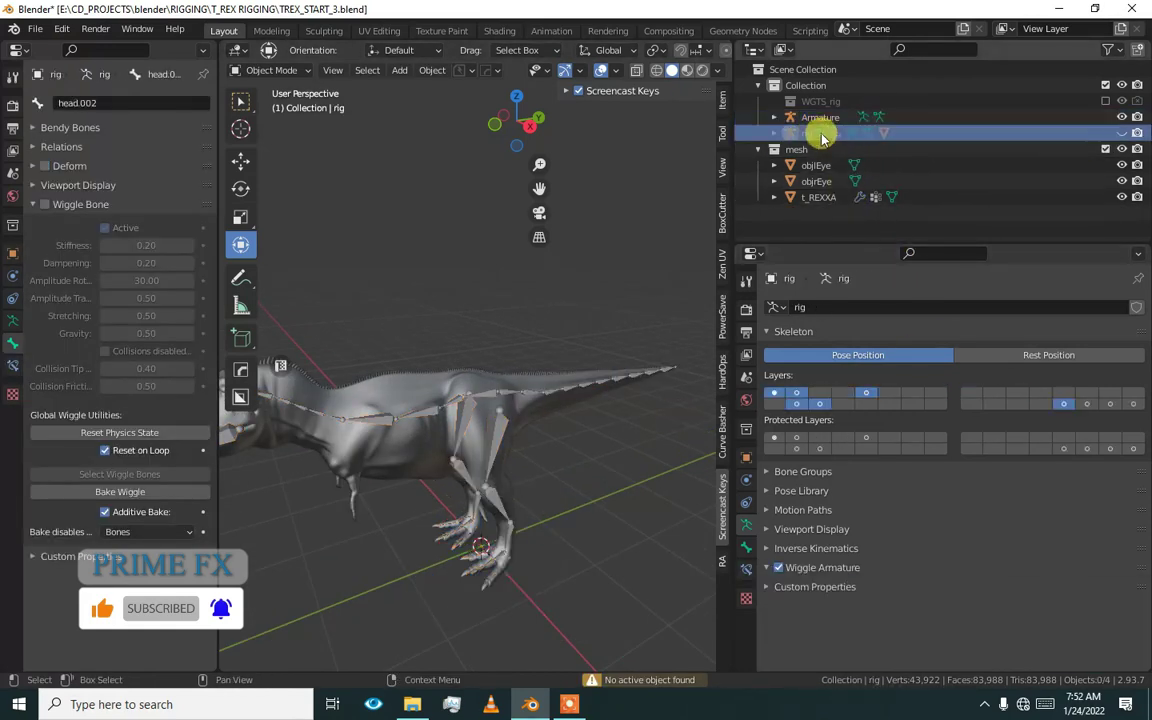
left_click(1122, 133)
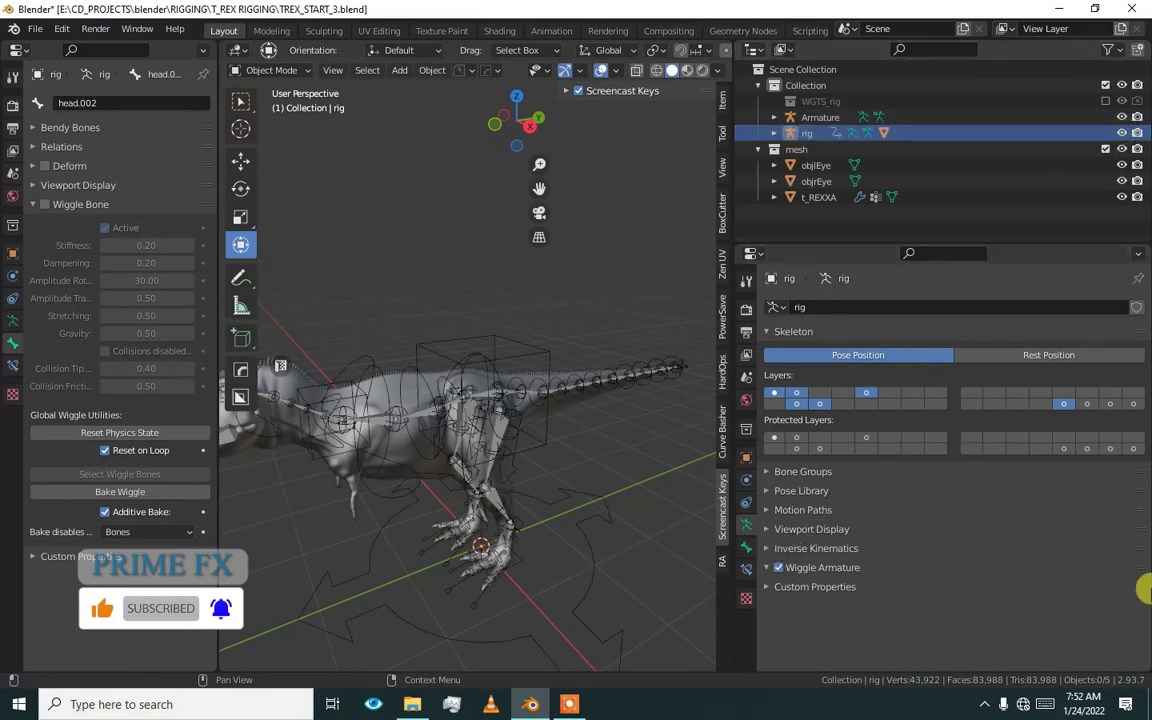
left_click(541, 400)
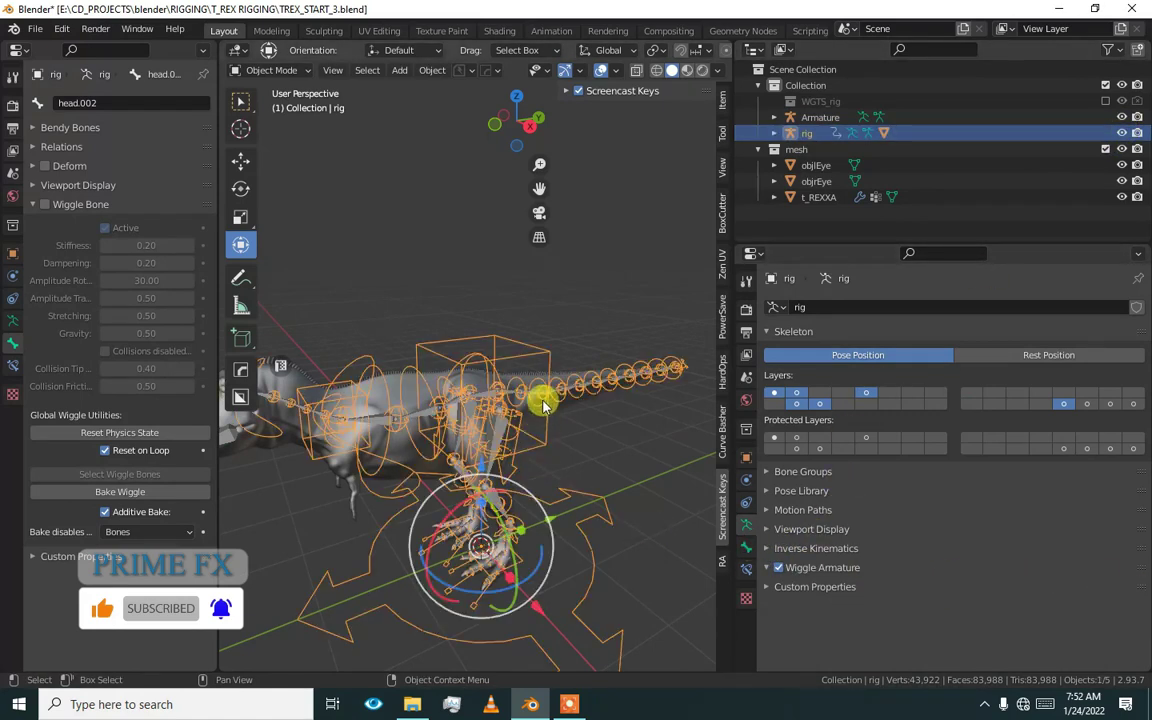
- Select the Armature and regenerate the Rigify rig from it
left_click(532, 391)
scroll(1100, 570, "down", 8)
scroll(1100, 598, "down", 10)
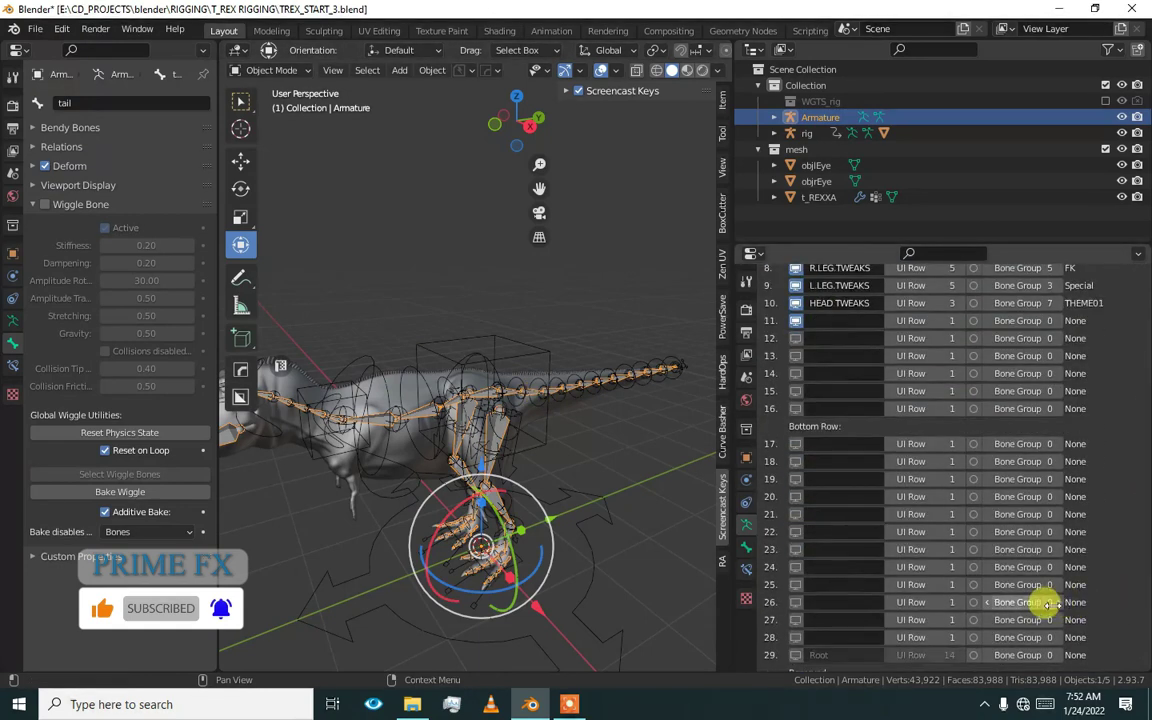
left_click(645, 568)
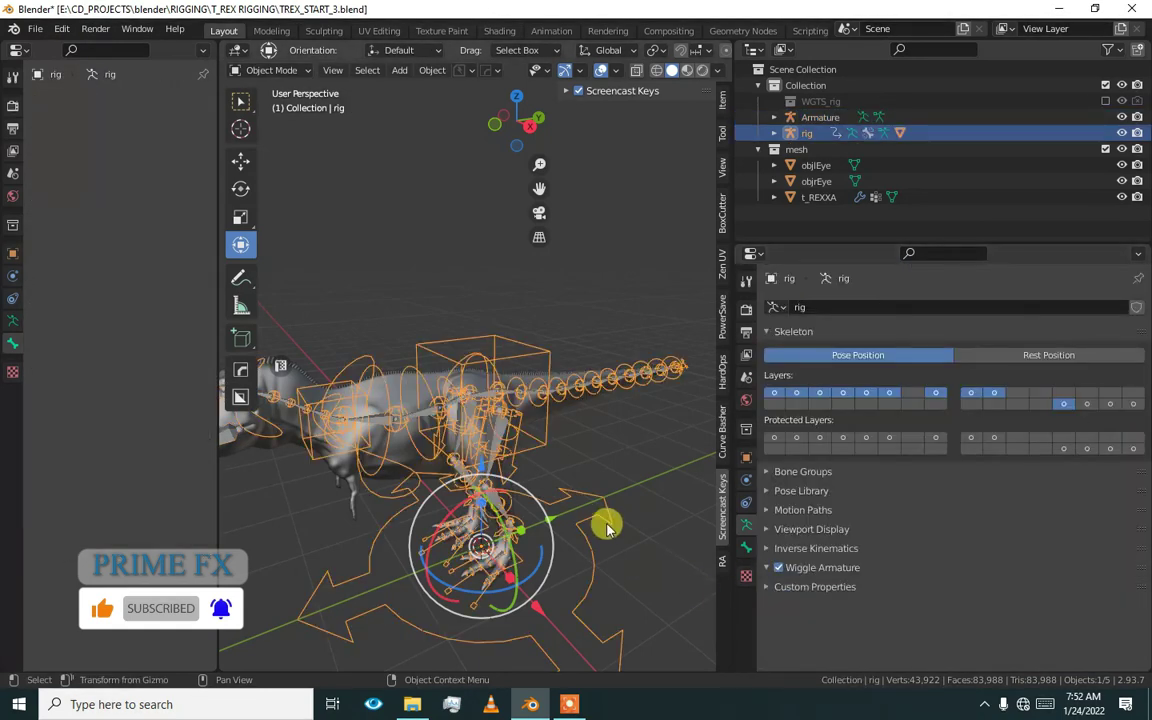
- Switch the generated rig to Pose Mode
scroll(595, 500, "up", 3)
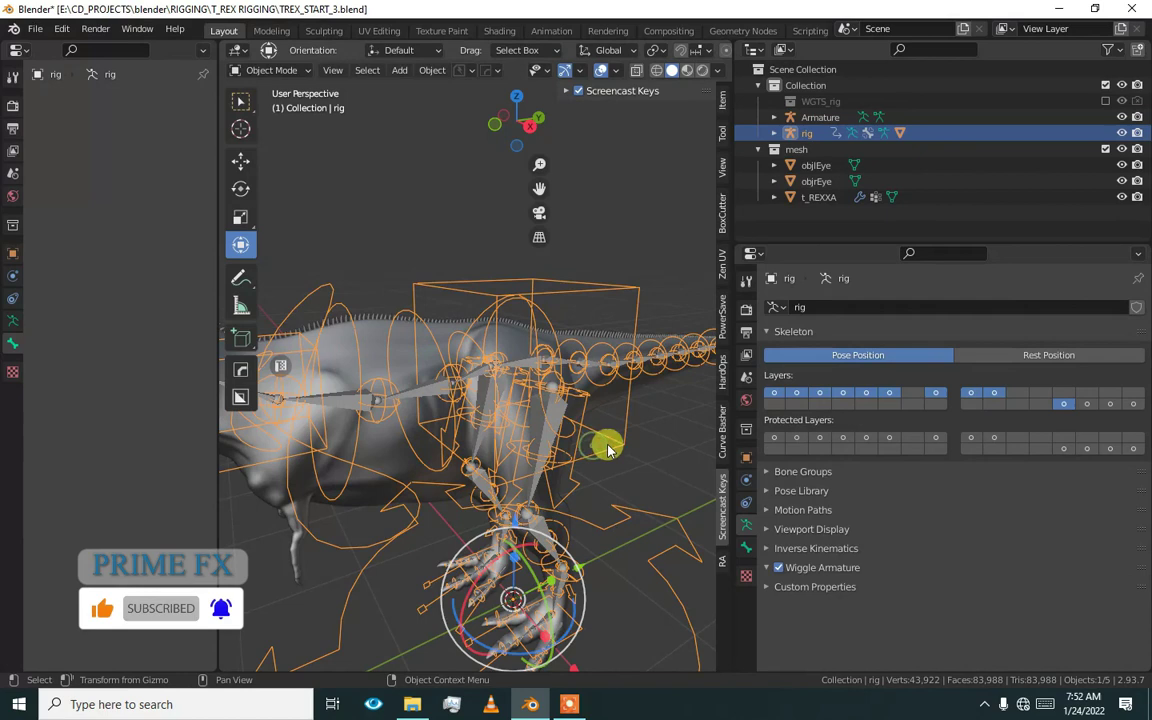
key("ctrl+Tab")
key("ctrl+Tab")
key("ctrl+Tab")
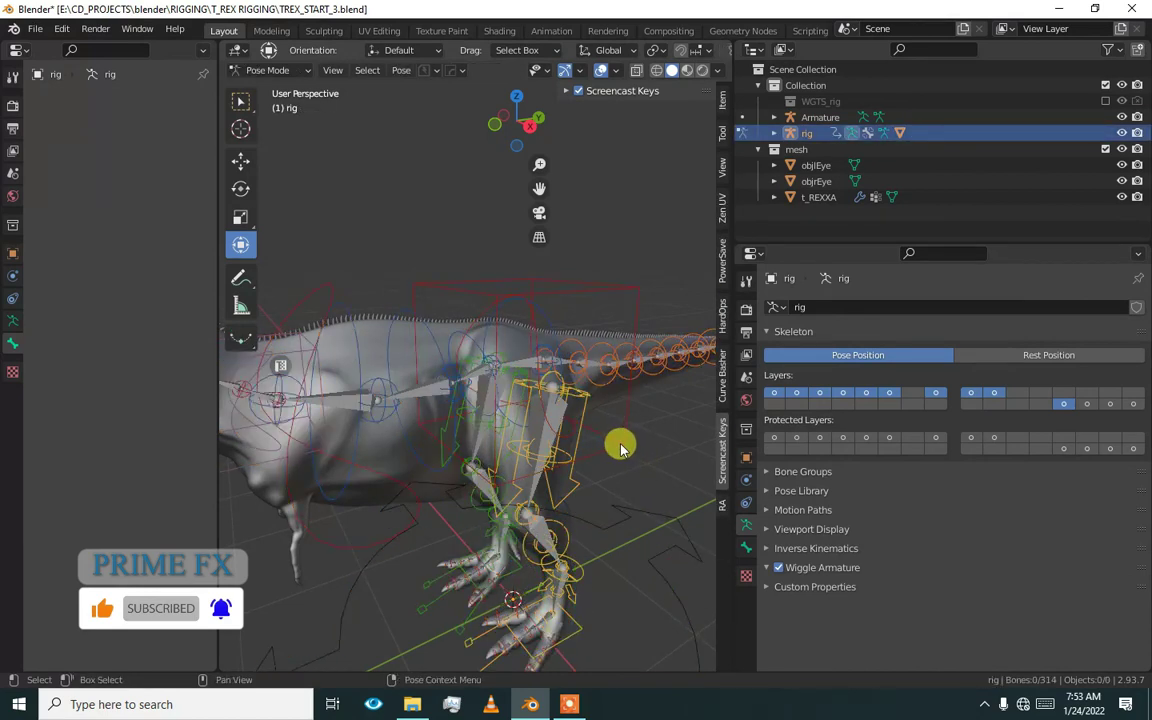
- Select the rig's root control, followed by its chest control
scroll(620, 447, "down", 4)
middle_click_drag(609, 463, 642, 541)
left_click(480, 484)
scroll(466, 492, "up", 3)
scroll(476, 478, "down", 2)
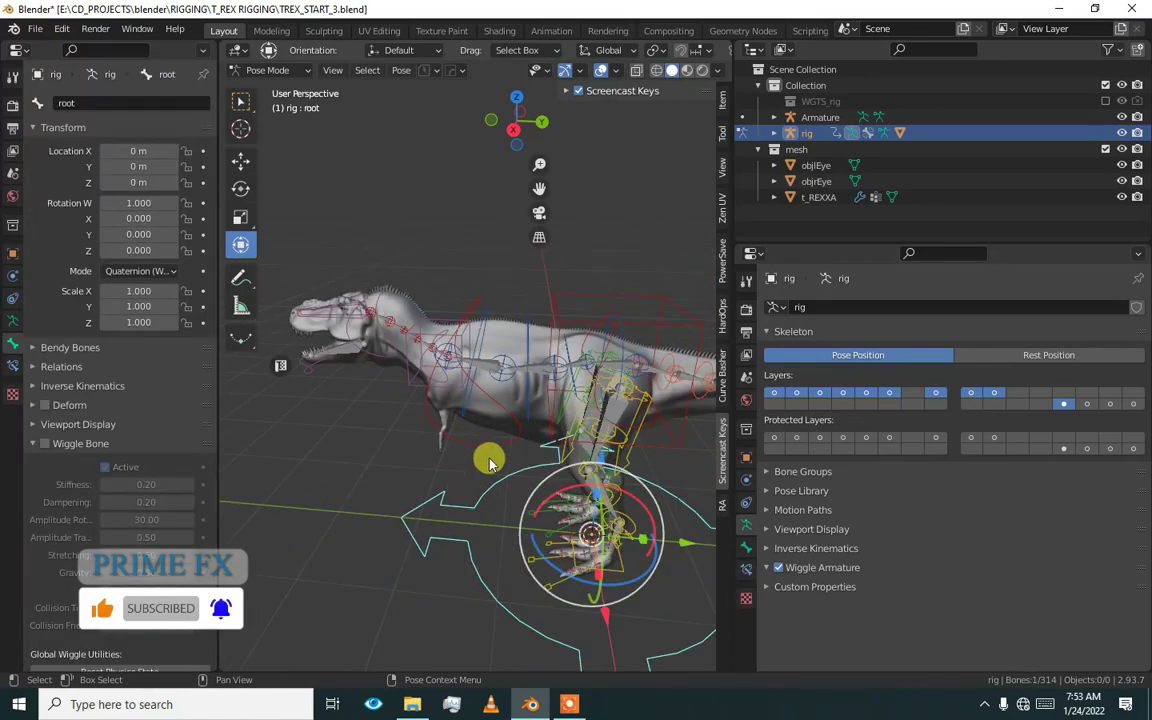
scroll(445, 430, "up", 3)
left_click(491, 452)
left_click(502, 466)
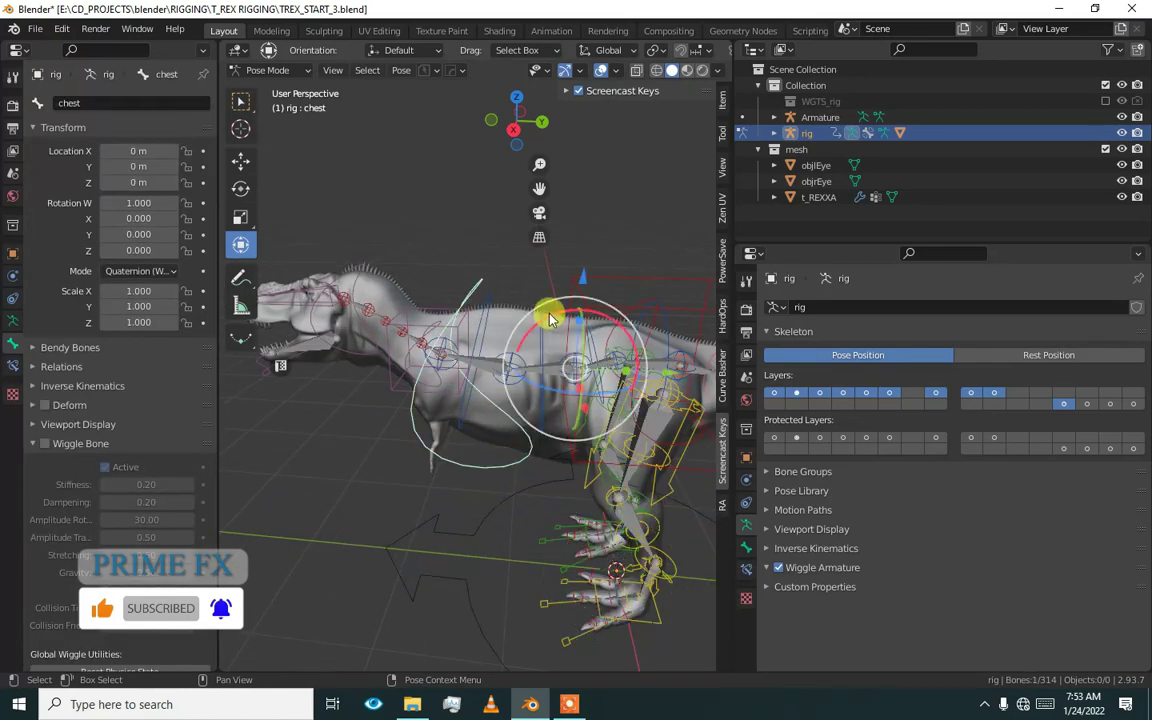
- Try rotating the chest control, and display the rig's item properties with the Rig Layers list
key("r")
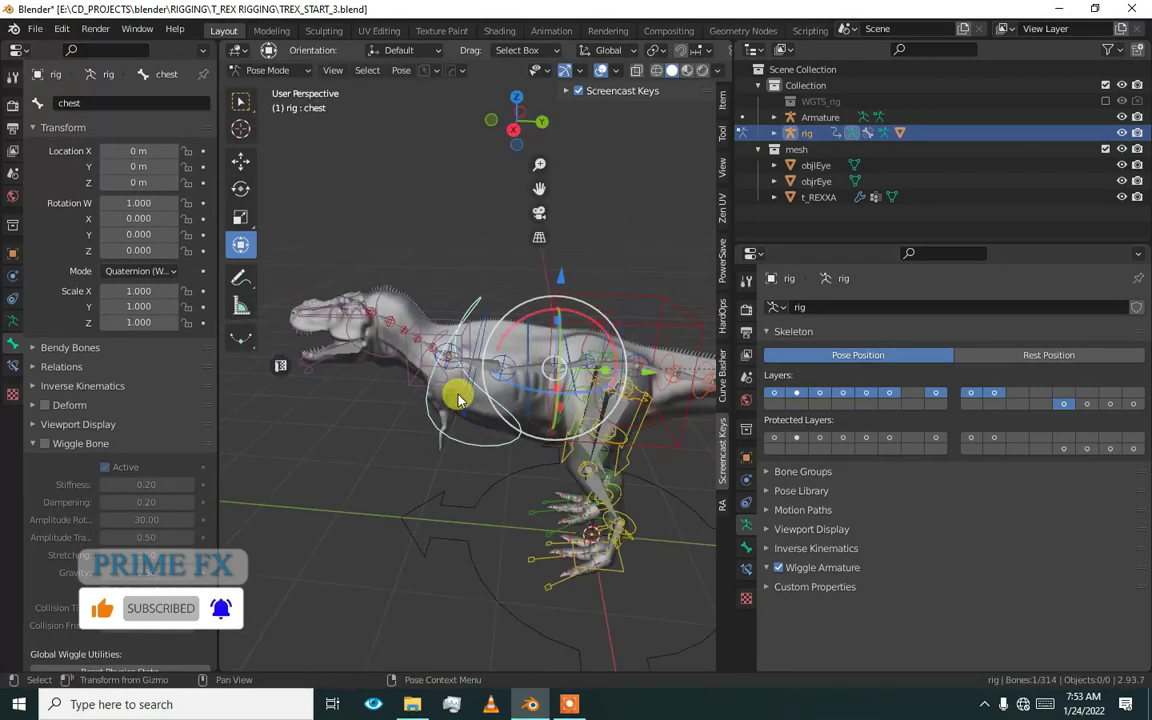
key("n")
left_click(727, 91)
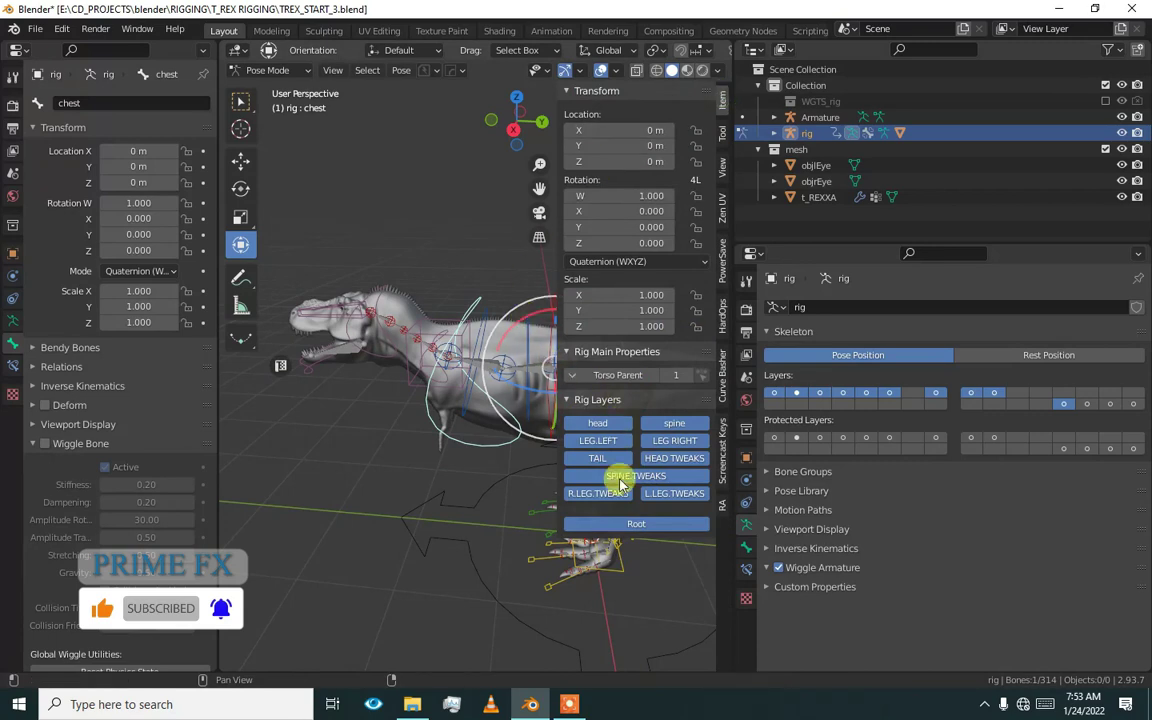
- Check the head and spine rig layers by hiding each one and showing it again
left_click(598, 424)
left_click(598, 424)
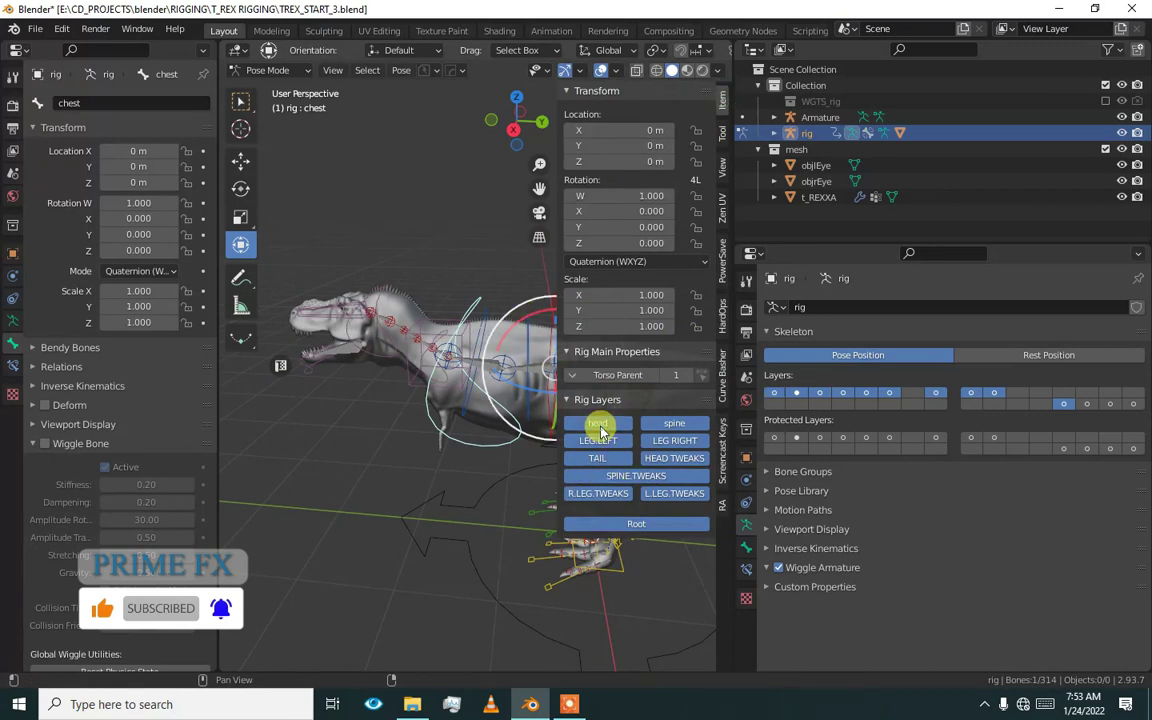
left_click(656, 424)
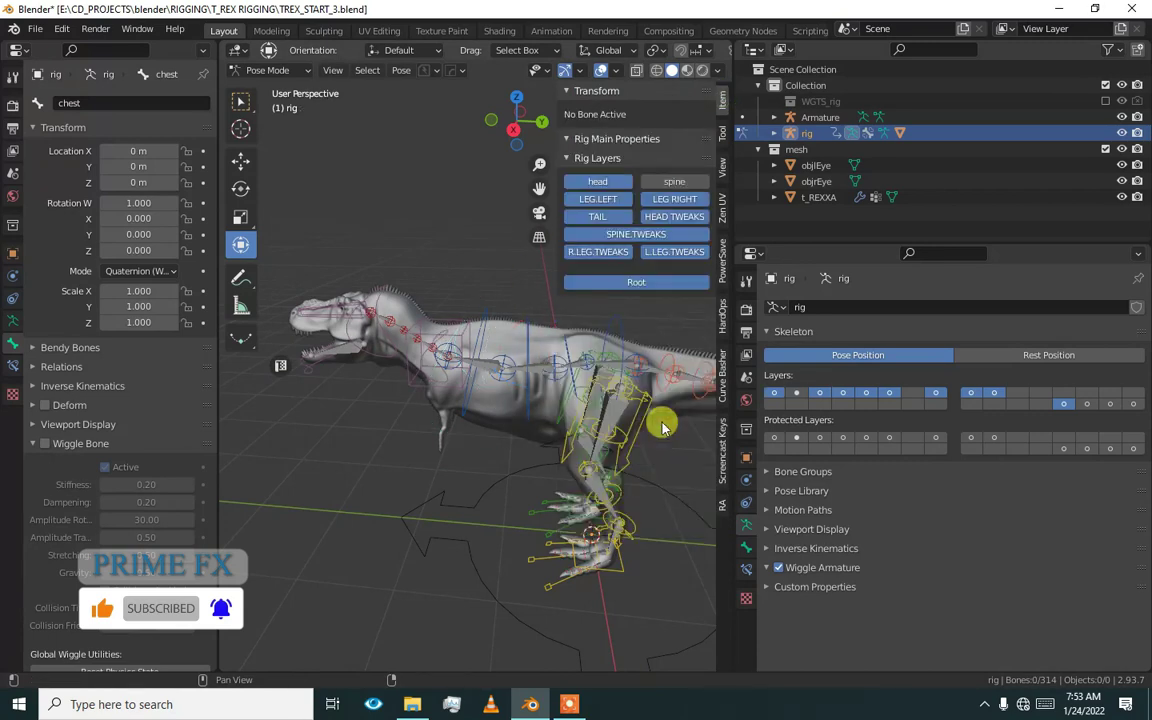
left_click(675, 181)
scroll(306, 411, "down", 3)
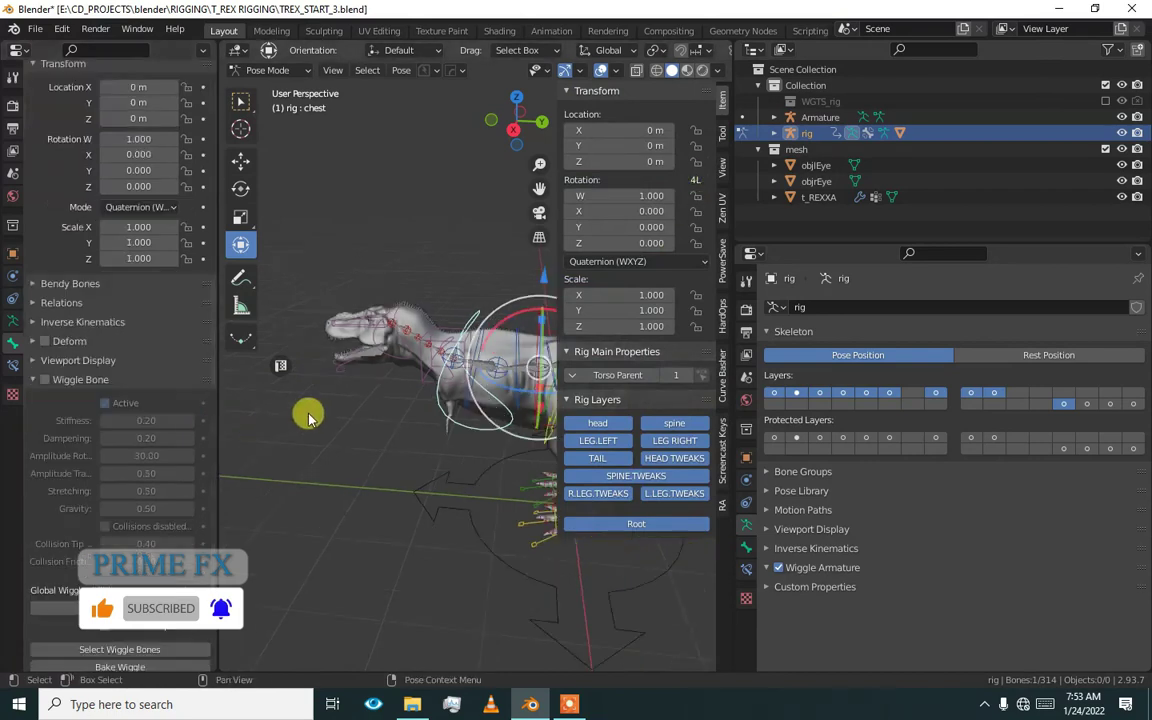
- Join the bone properties area beside the viewport into the 3D view to enlarge it
right_click(214, 393)
left_click(200, 433)
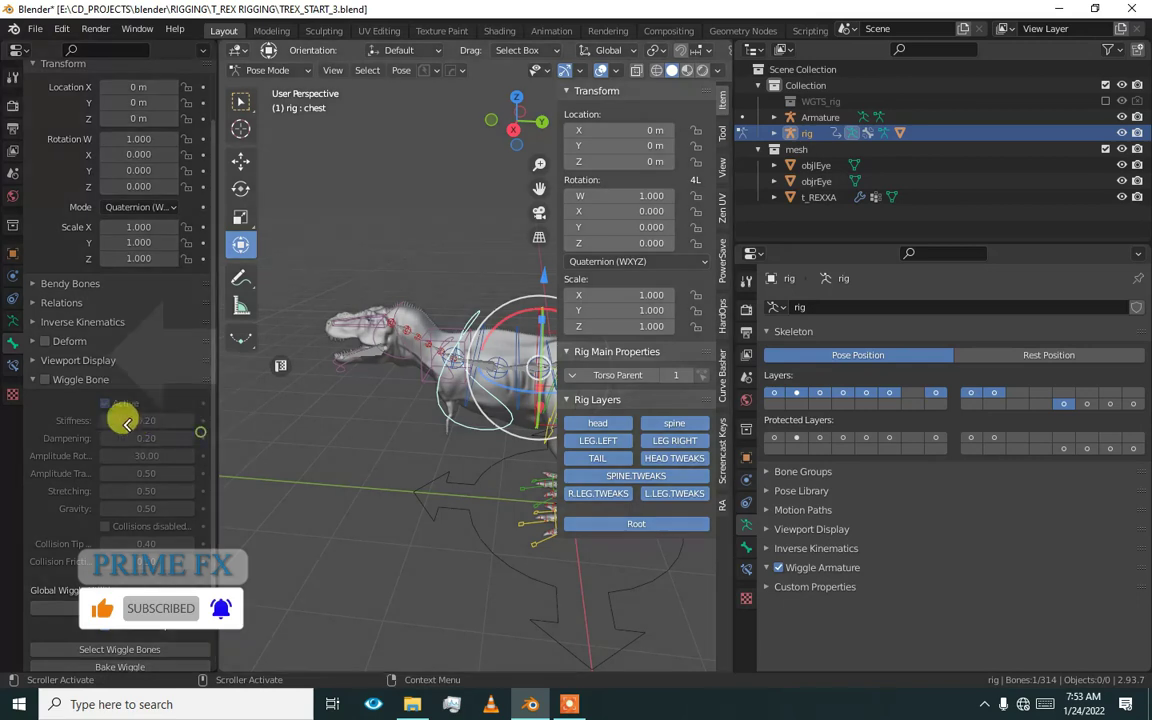
left_click(125, 420)
- Try rotating the tail_master control at the tail tip, and undo the test rotations
middle_click_drag(228, 405, 386, 404)
left_click(505, 335)
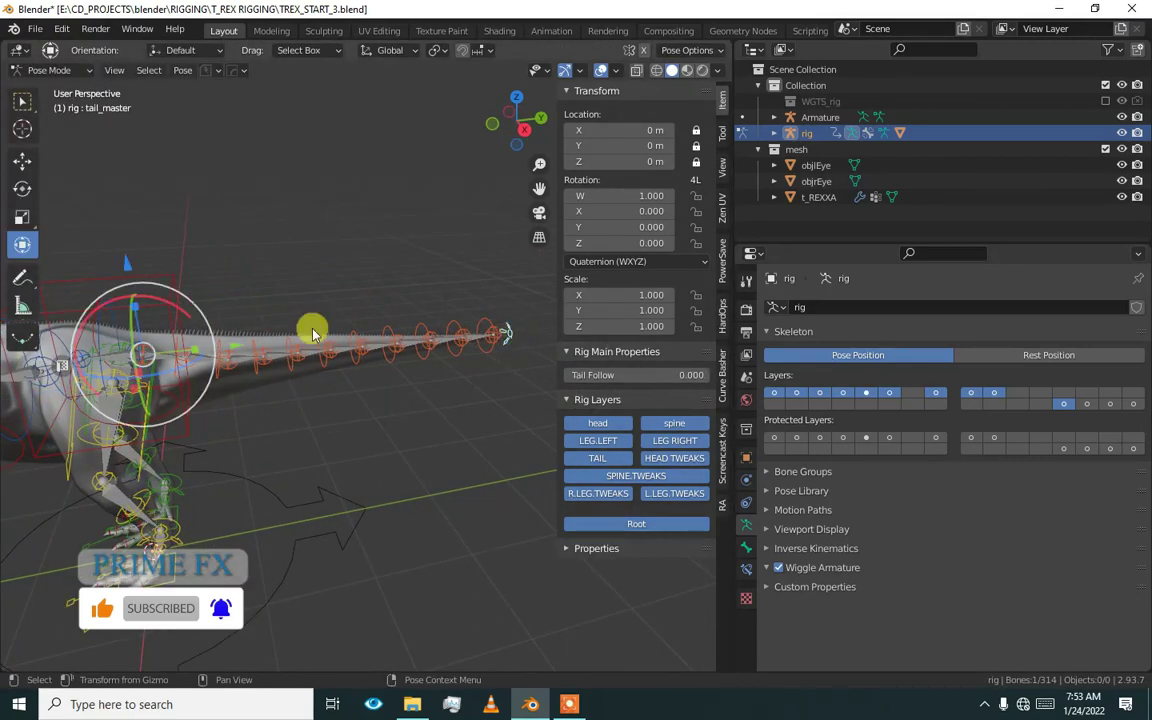
key("r")
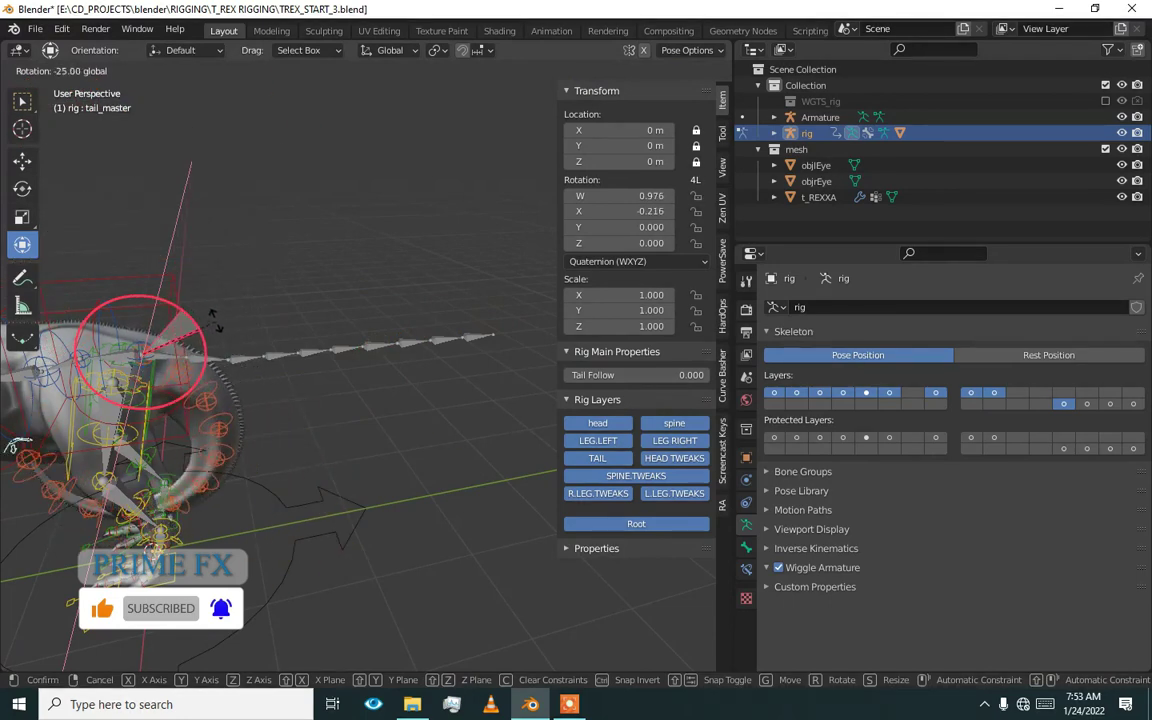
right_click(231, 352)
middle_click_drag(231, 352, 190, 398)
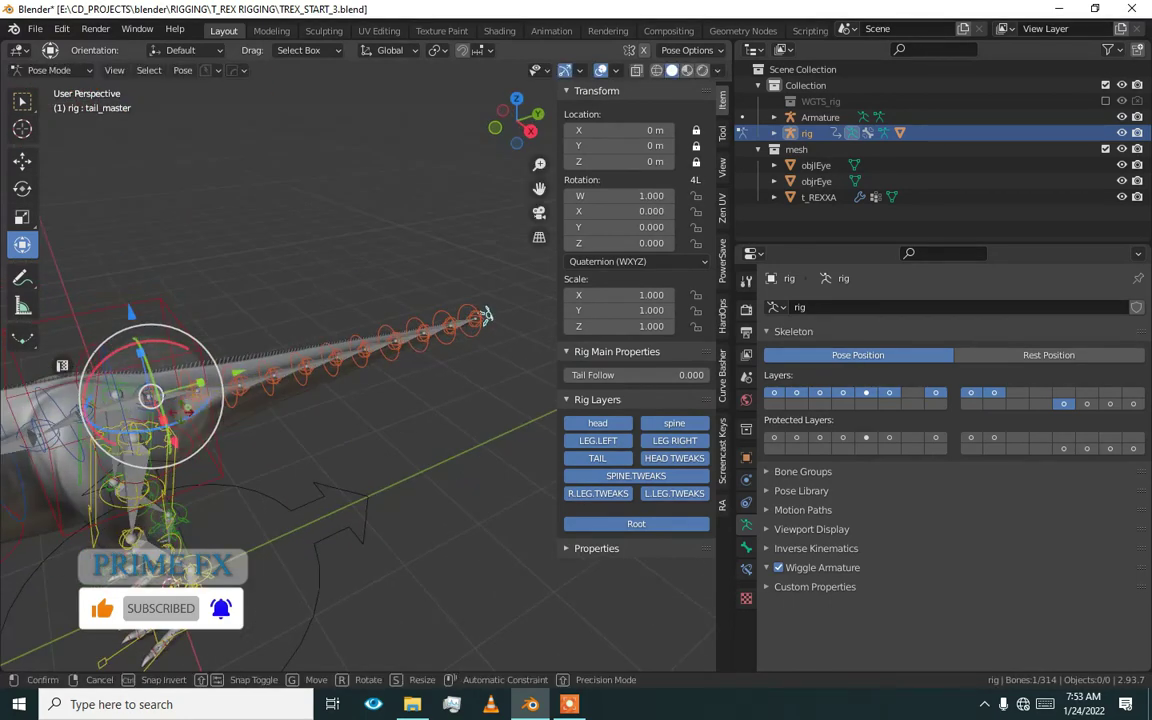
key("r")
left_click(192, 425)
key("ctrl+z")
mouse_move(191, 424)
left_mouse_down()
mouse_move(180, 434)
mouse_move(198, 417)
left_mouse_up()
key("ctrl+z")
middle_click_drag(198, 417, 229, 428)
- Try moving the tweak control in the middle of the tail, and cancel the move
left_click(329, 377)
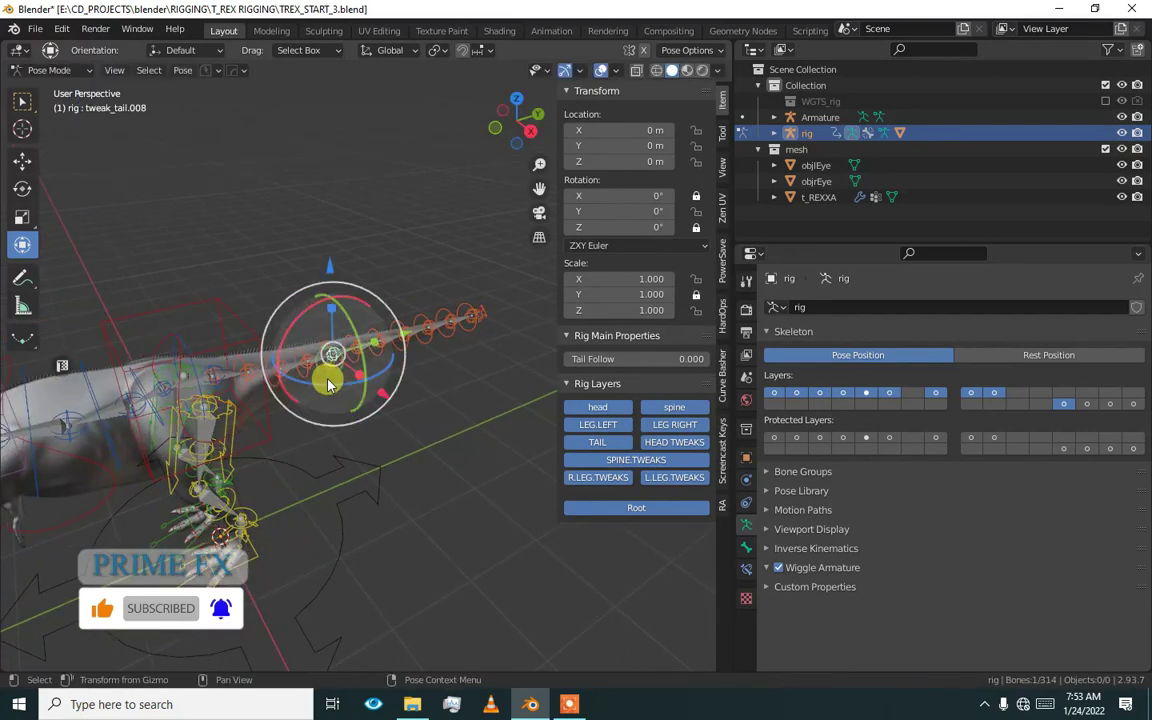
key("g")
right_click(330, 318)
- Toggle the LEG.LEFT rig layer repeatedly to examine which foot and toe controls belong to it
middle_click_drag(352, 411, 370, 333)
scroll(370, 329, "up", 1)
left_click(604, 425)
left_click(604, 424)
left_click(604, 427)
left_click(604, 427)
left_click(604, 426)
middle_click_drag(212, 480, 298, 478)
scroll(293, 432, "up", 2)
left_click(615, 428)
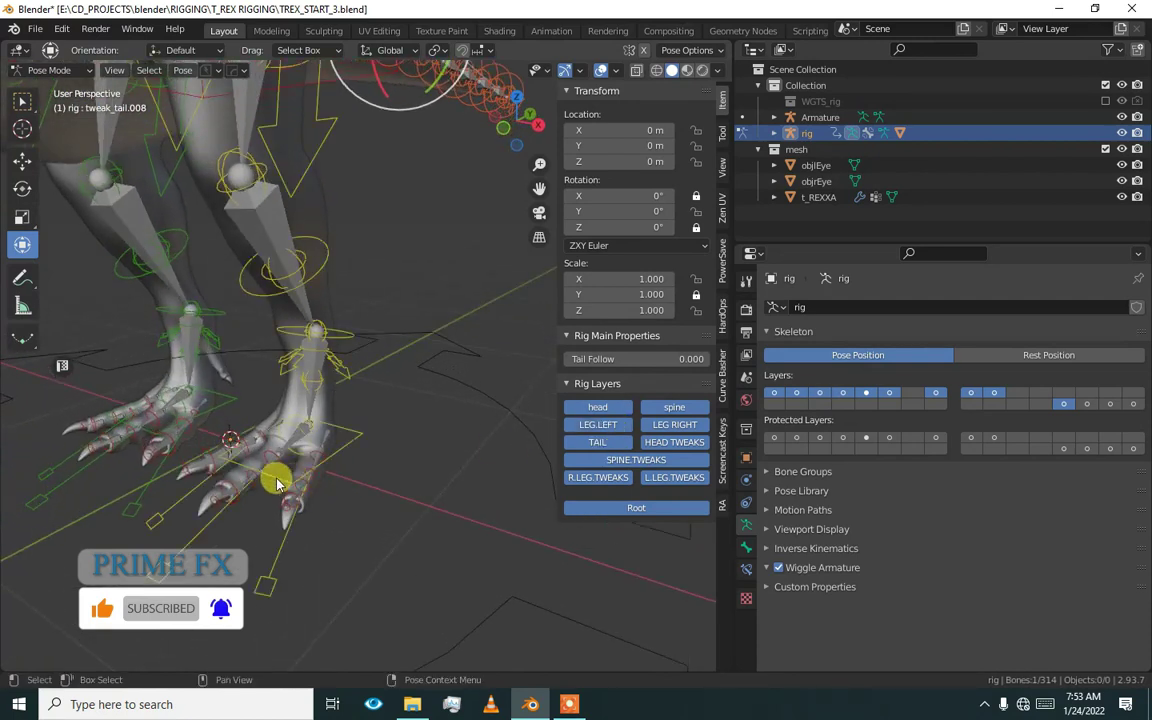
left_click(596, 425)
left_click(597, 425)
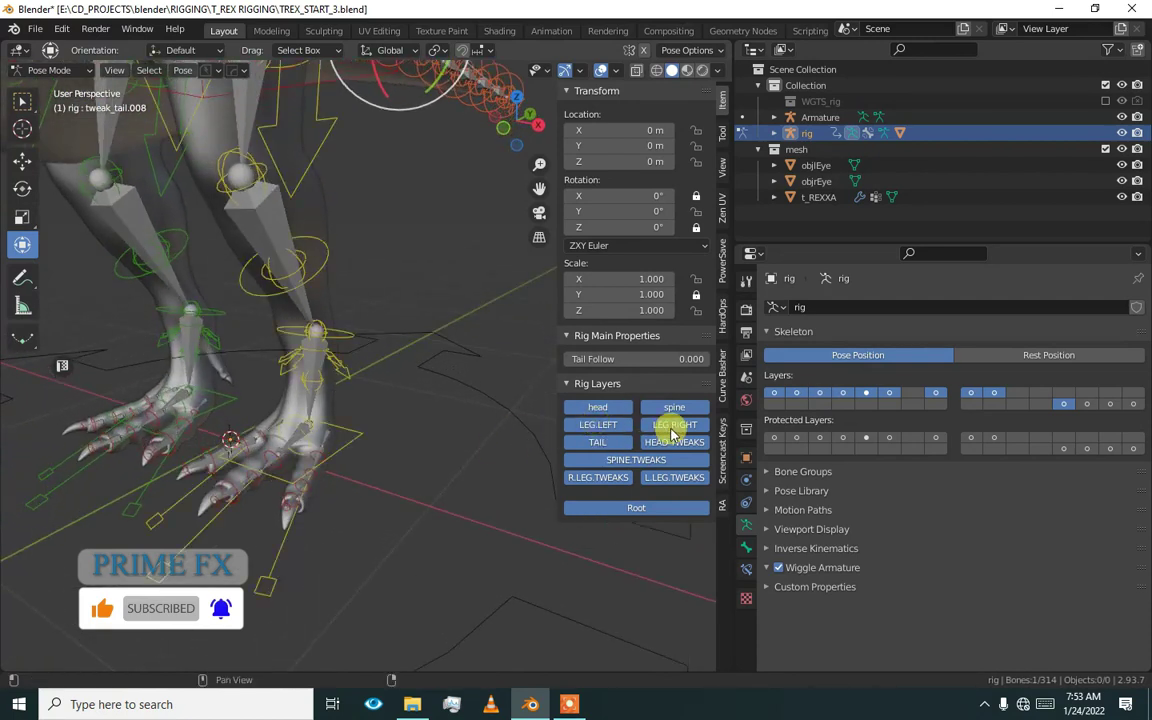
- Hide the TAIL, SPINE.TWEAKS, R.LEG.TWEAKS and Root rig layers, and show the spine and right-leg tweak layers again
left_click_drag(602, 446, 599, 220)
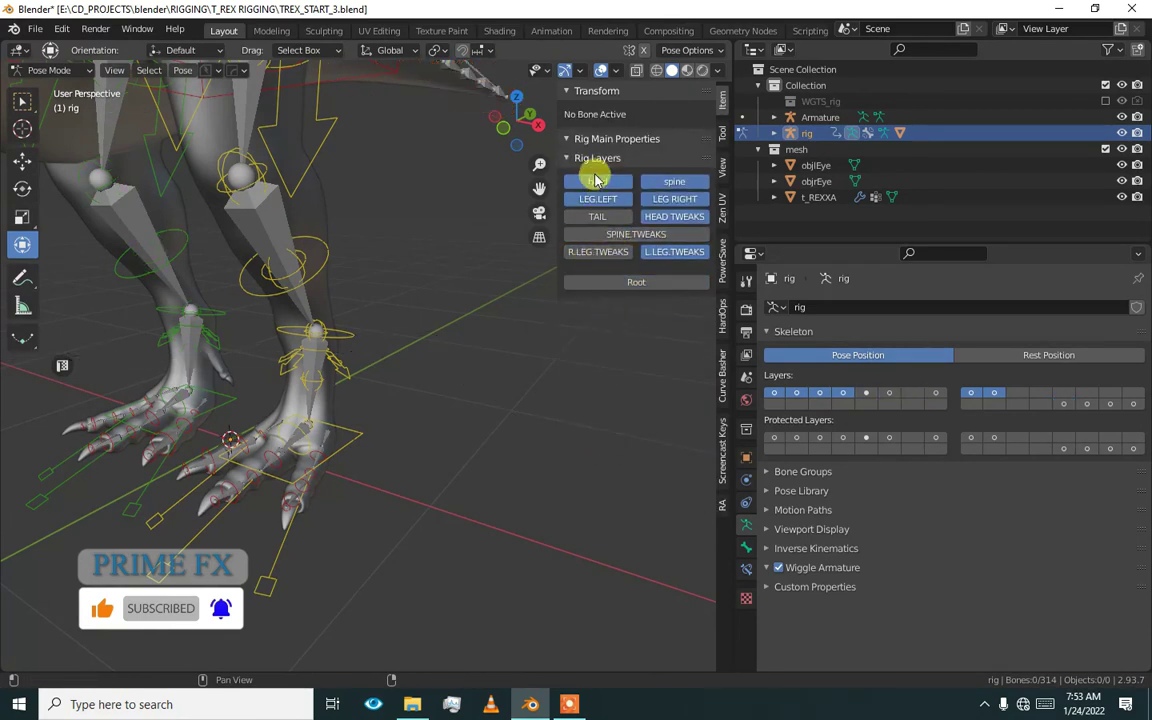
left_click(597, 184)
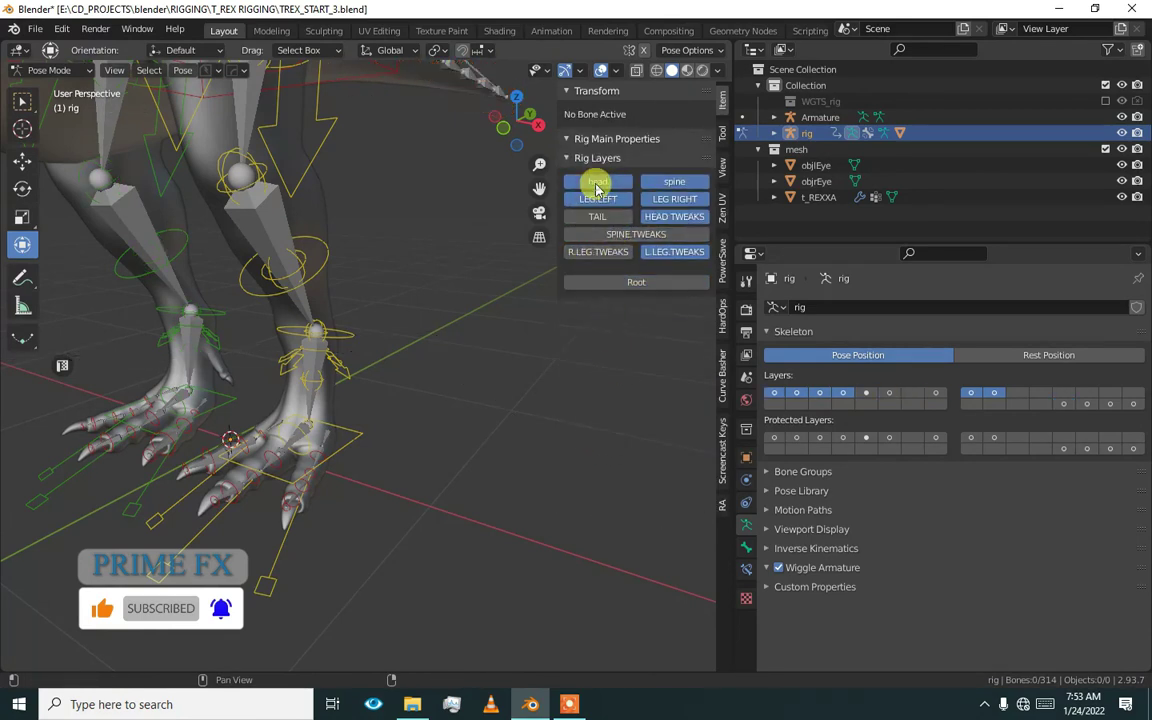
left_click(617, 242)
middle_click_drag(527, 267, 333, 320)
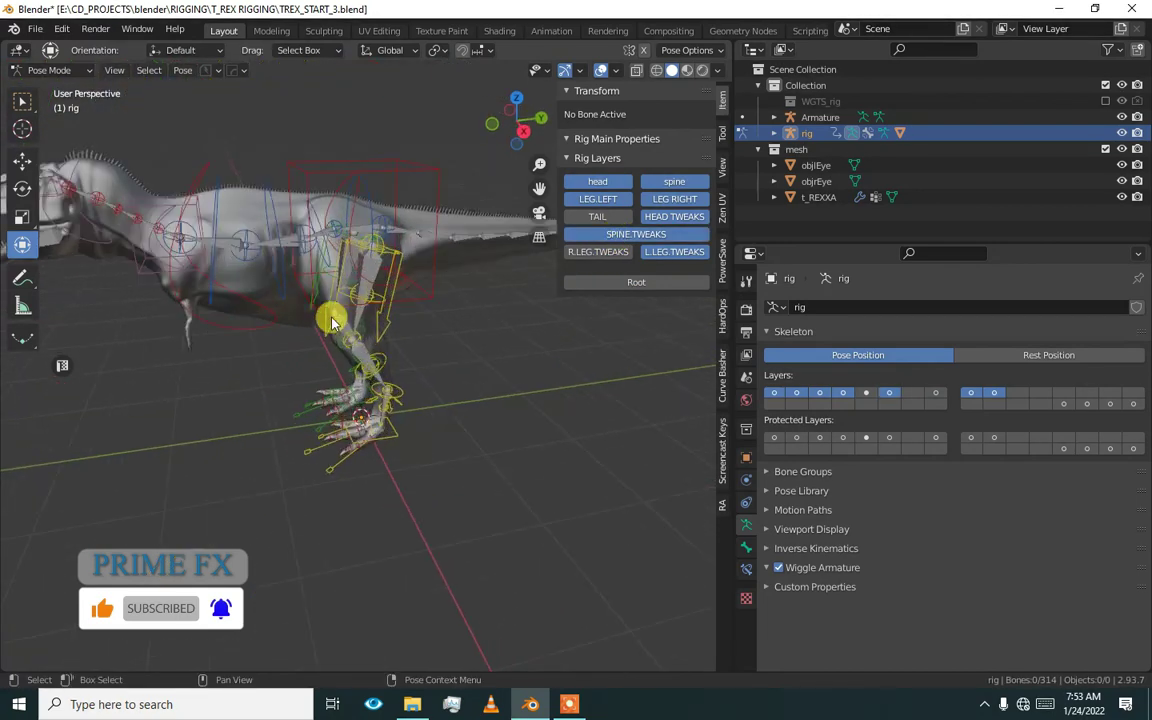
left_click(609, 259)
left_click(609, 259)
scroll(525, 290, "down", 2)
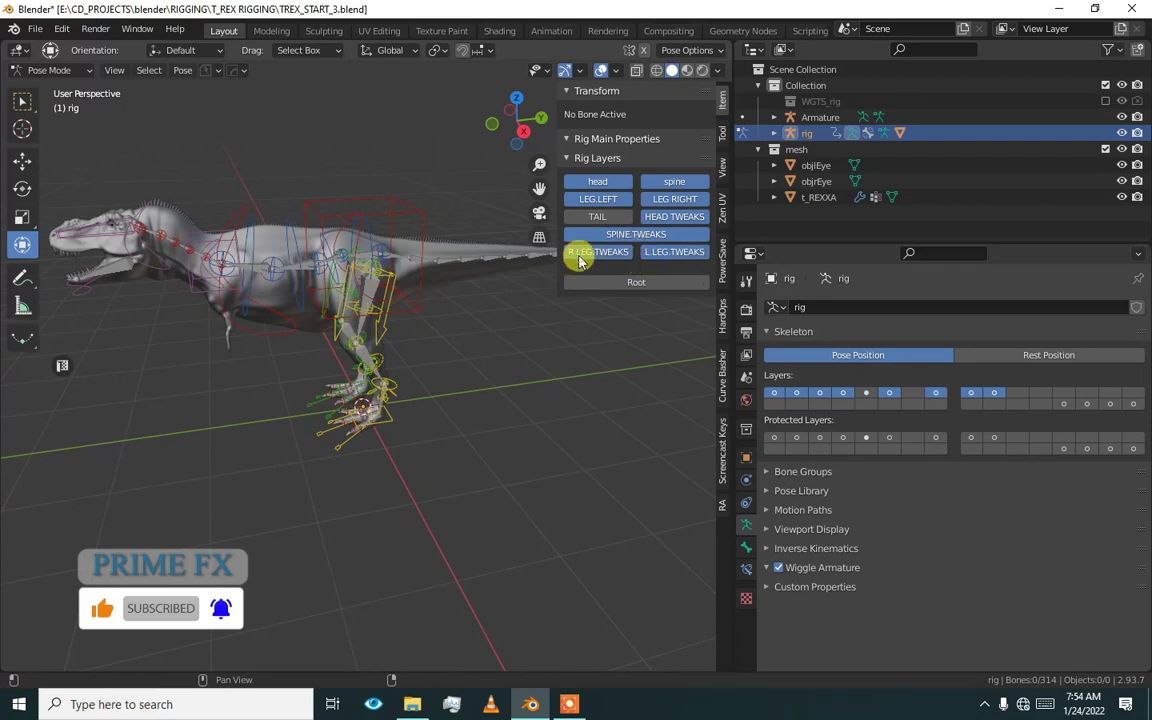
- Toggle the TAIL rig layer, leave it shown, and examine the controls along the tail
middle_click_drag(476, 257, 399, 298)
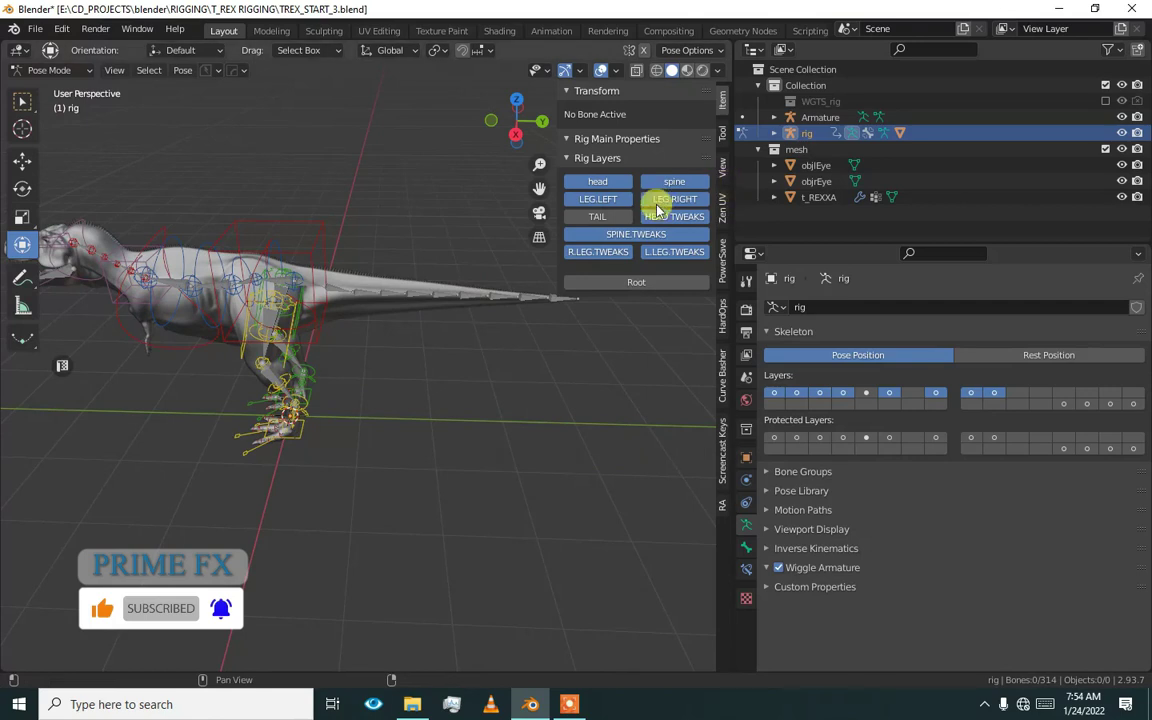
left_click(617, 216)
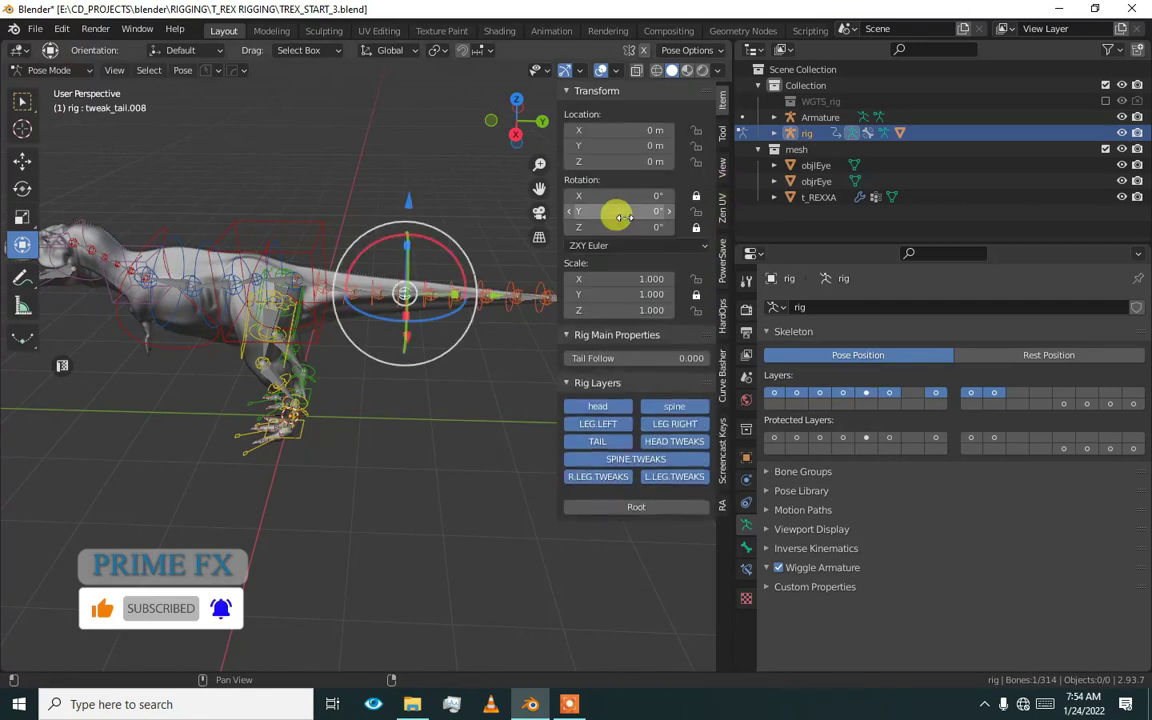
left_click(588, 446)
left_click(601, 218)
scroll(469, 308, "up", 2)
middle_click_drag(469, 310, 370, 337, "shift")
scroll(454, 326, "up", 3)
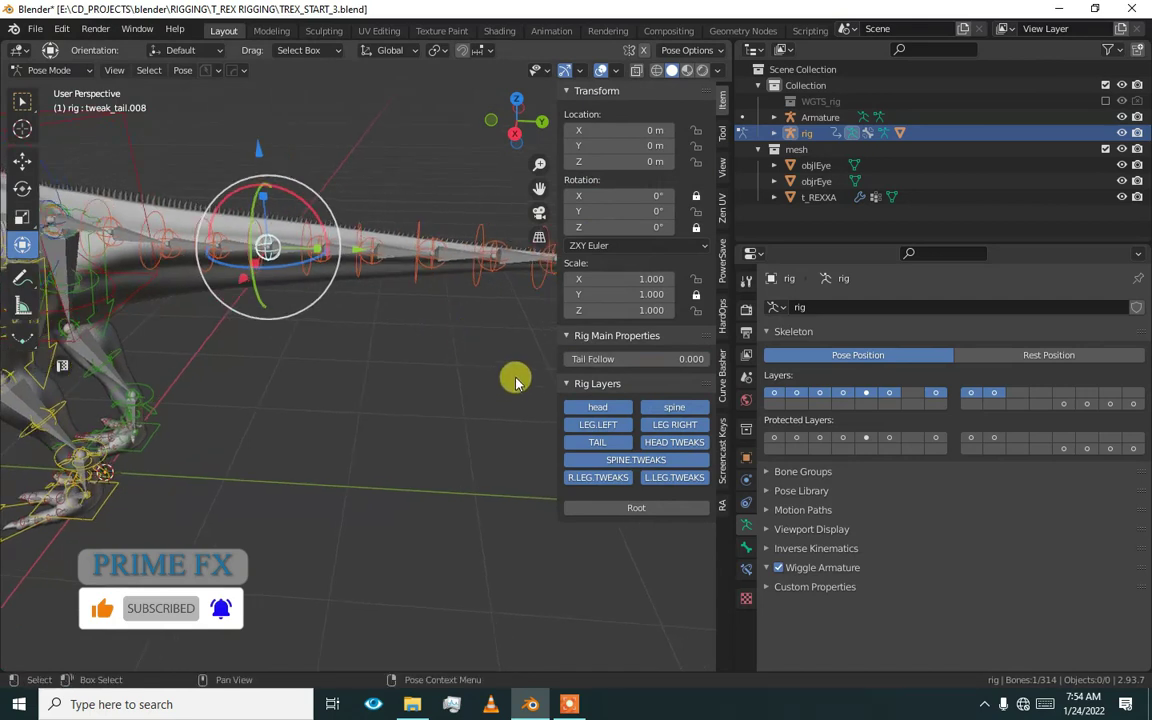
middle_click_drag(516, 383, 463, 360)
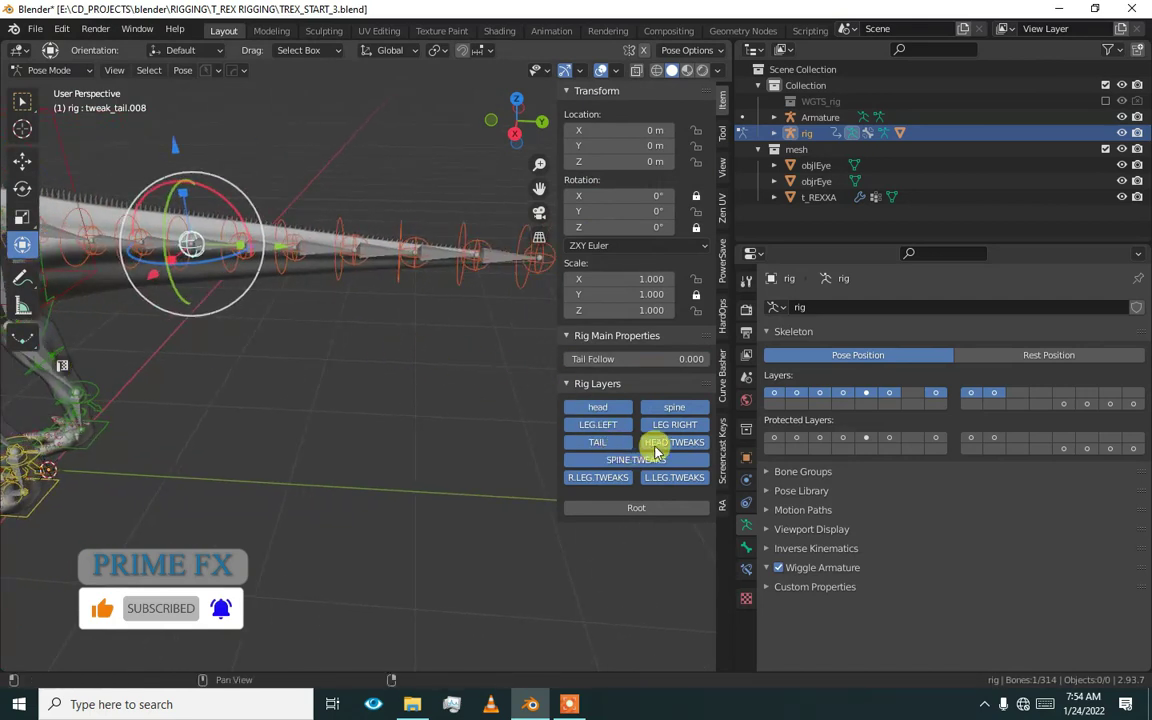
- Hide the HEAD TWEAKS rig layer and examine the neck and head
scroll(540, 380, "down", 4)
middle_click_drag(176, 350, 341, 376)
scroll(238, 330, "up", 4)
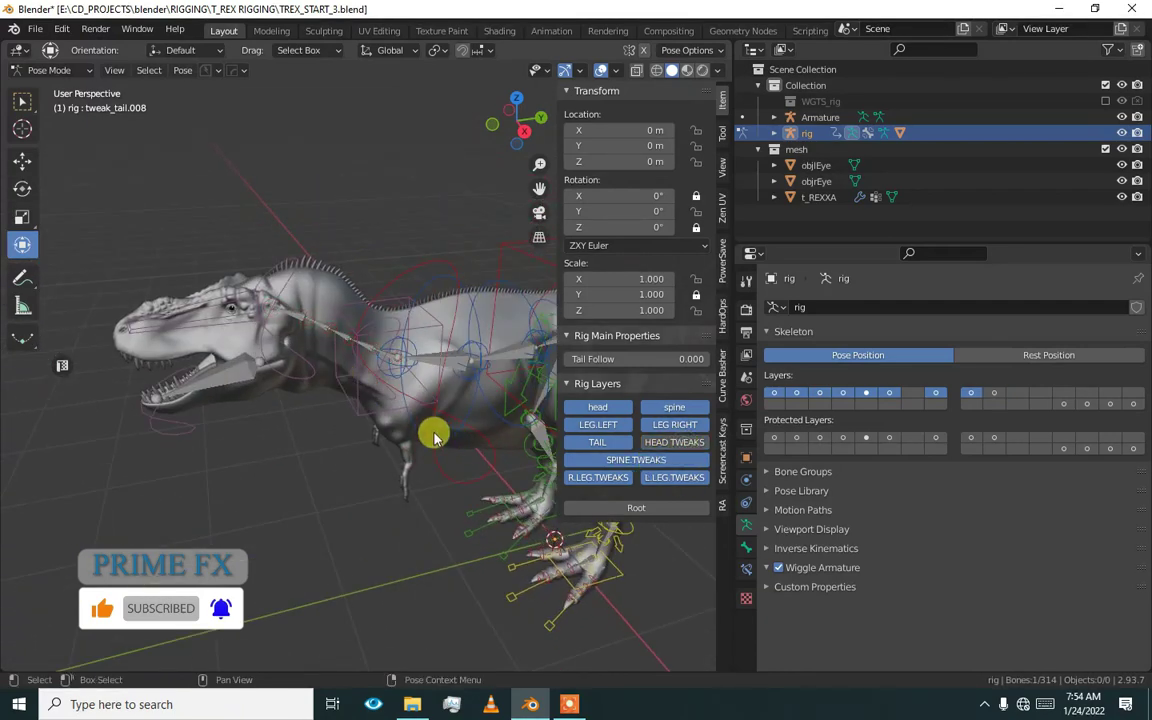
middle_click_drag(437, 432, 496, 450)
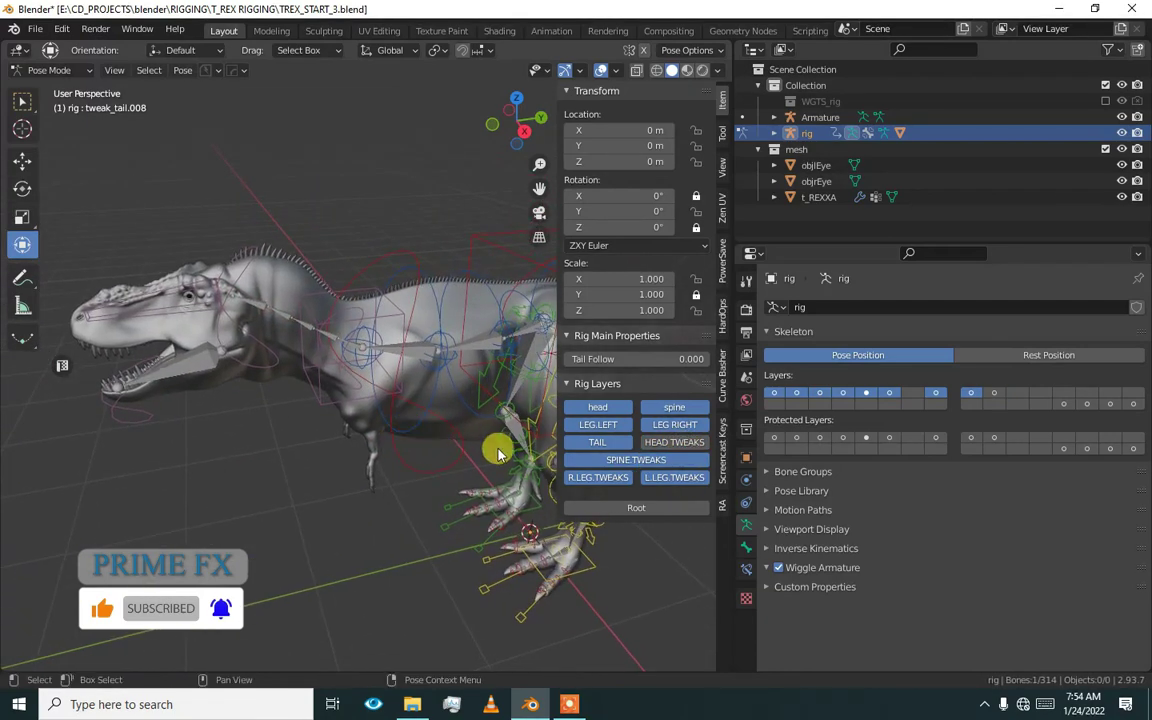
- Select the jaw control, and check the head rig layer by hiding it and showing it again
left_click(152, 411)
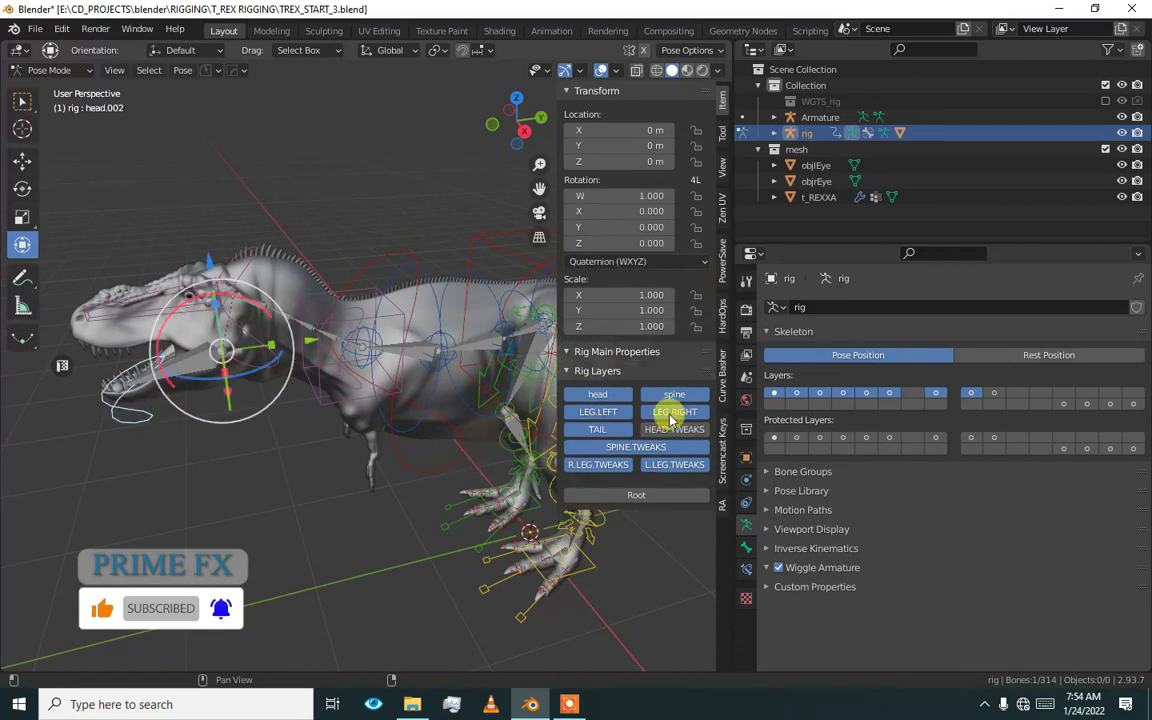
left_click(590, 398)
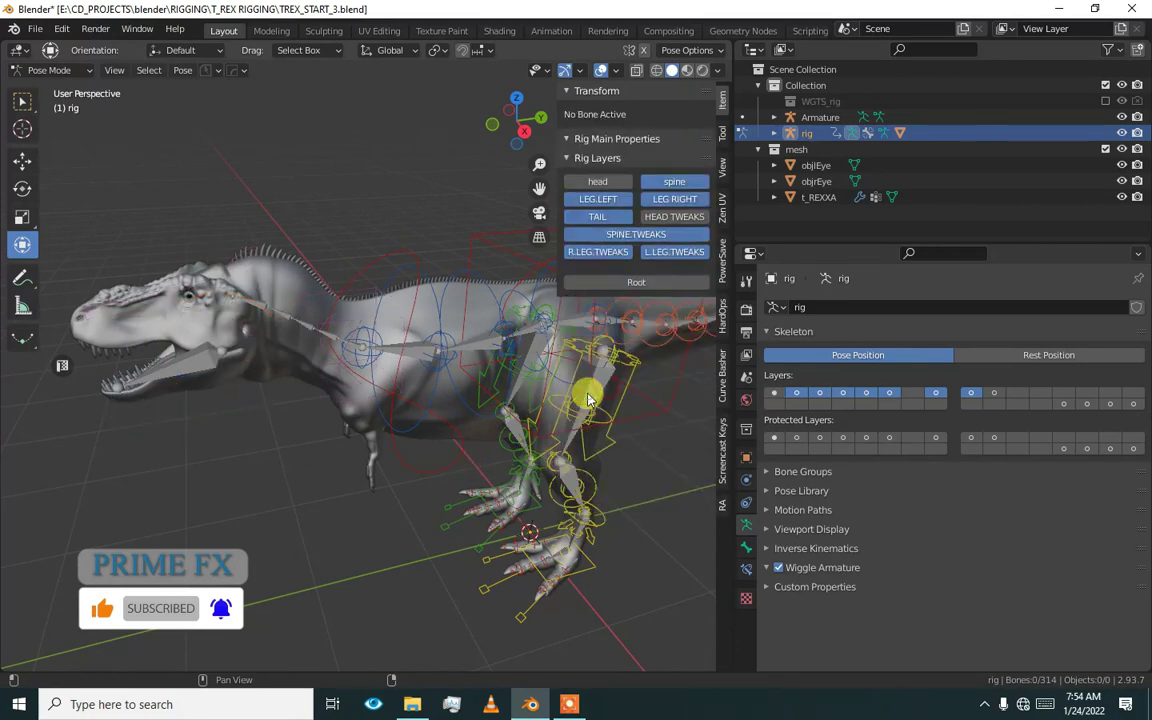
left_click(596, 193)
middle_click_drag(500, 225, 360, 244)
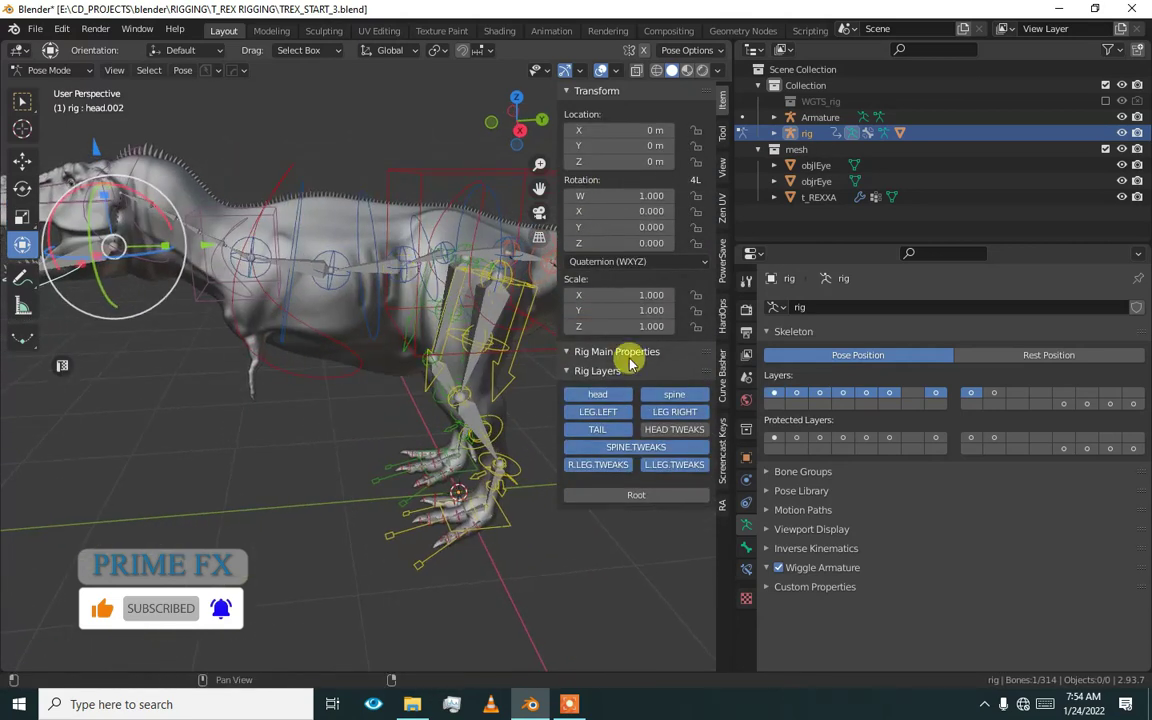
- Check the SPINE.TWEAKS rig layer by hiding it and showing it again
left_click(645, 452)
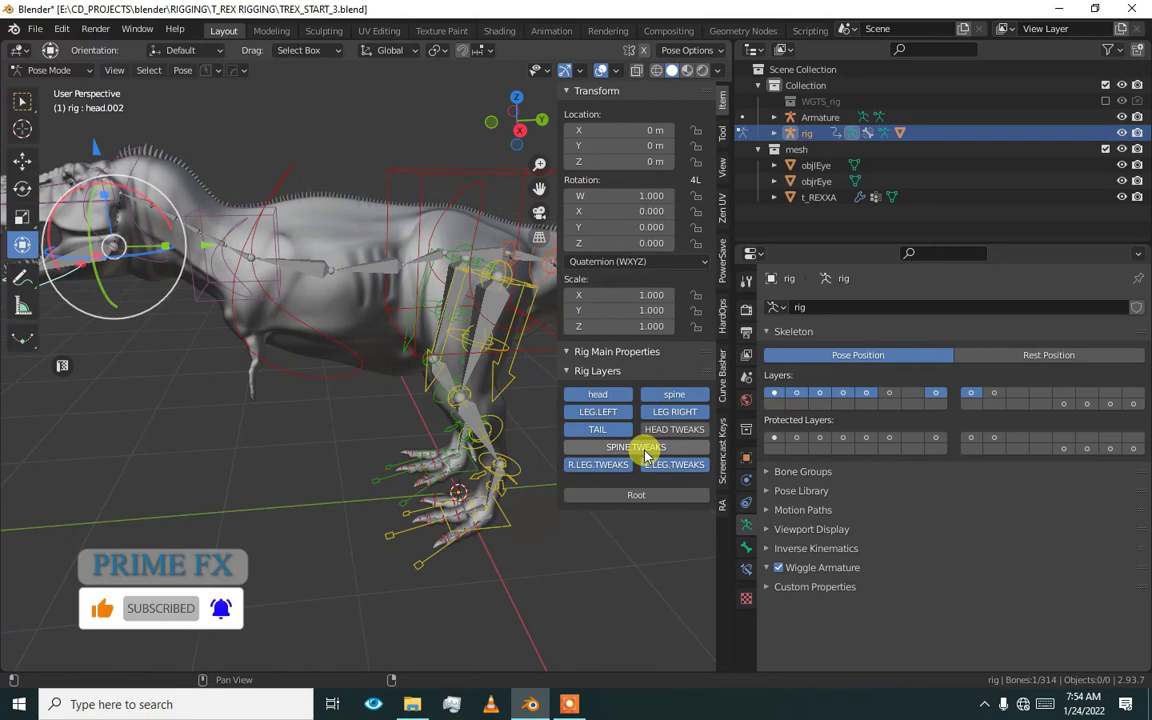
left_click(591, 446)
middle_click_drag(358, 363, 300, 330)
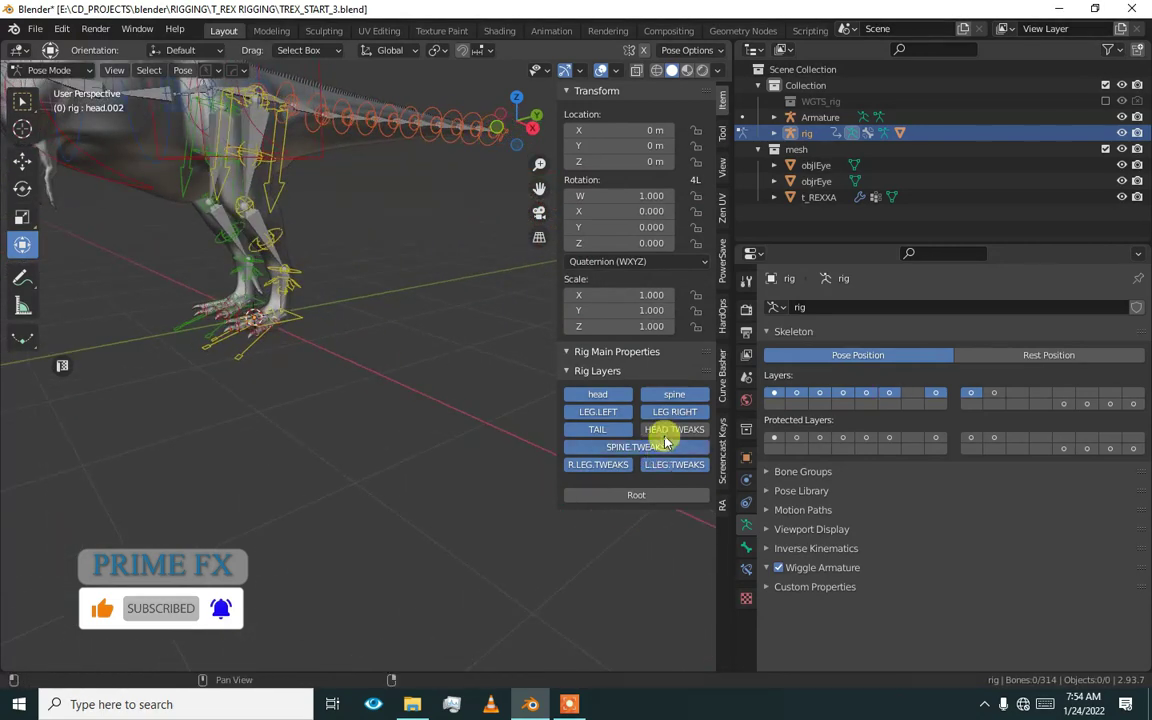
- Show the HEAD TWEAKS rig layer again, and select the left foot's f_pinky.01_master.L.001 toe control
middle_click_drag(180, 330, 388, 361, "shift")
scroll(285, 366, "up", 4)
scroll(340, 390, "up", 3)
left_click(386, 440)
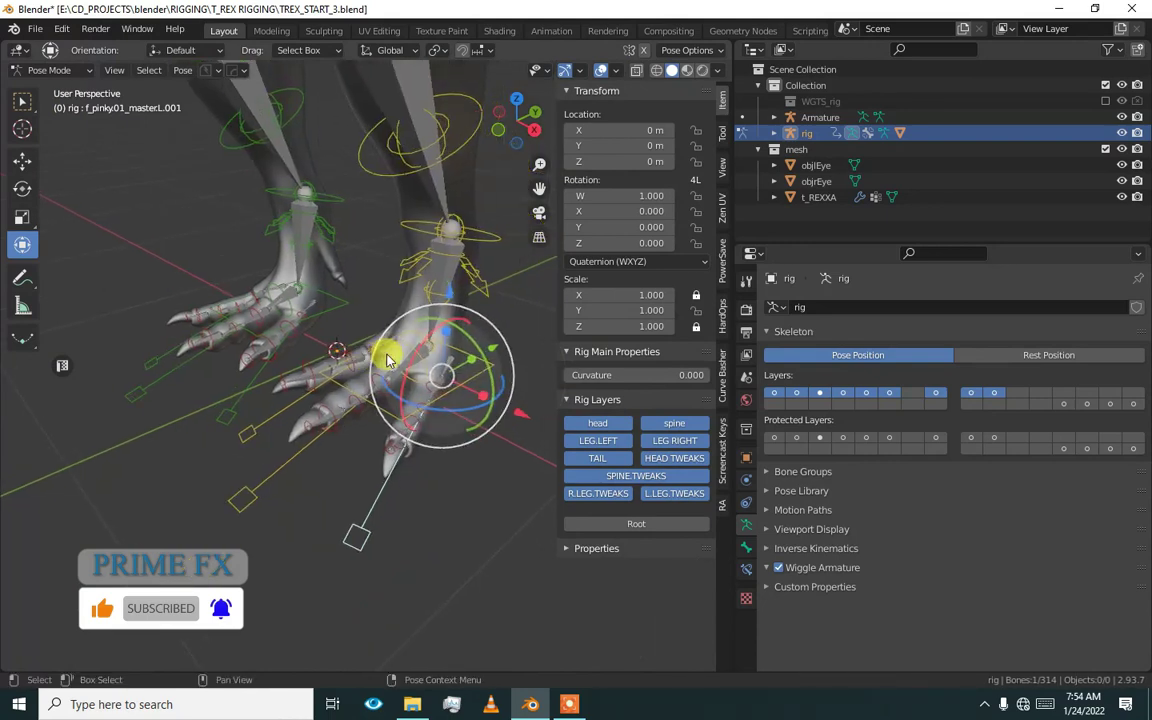
- Switch the rig to Object Mode, deselect it, and check the LEG.LEFT and LEG RIGHT layers by toggling them
key("ctrl+Tab")
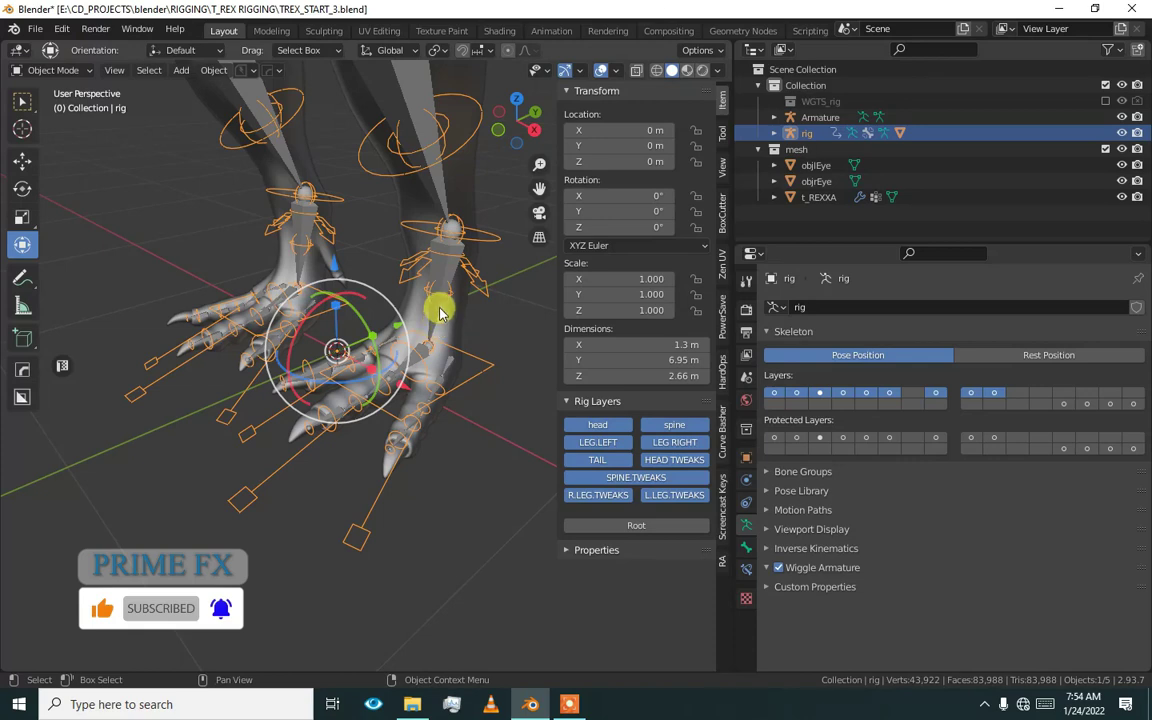
left_click(596, 443)
left_click(590, 443)
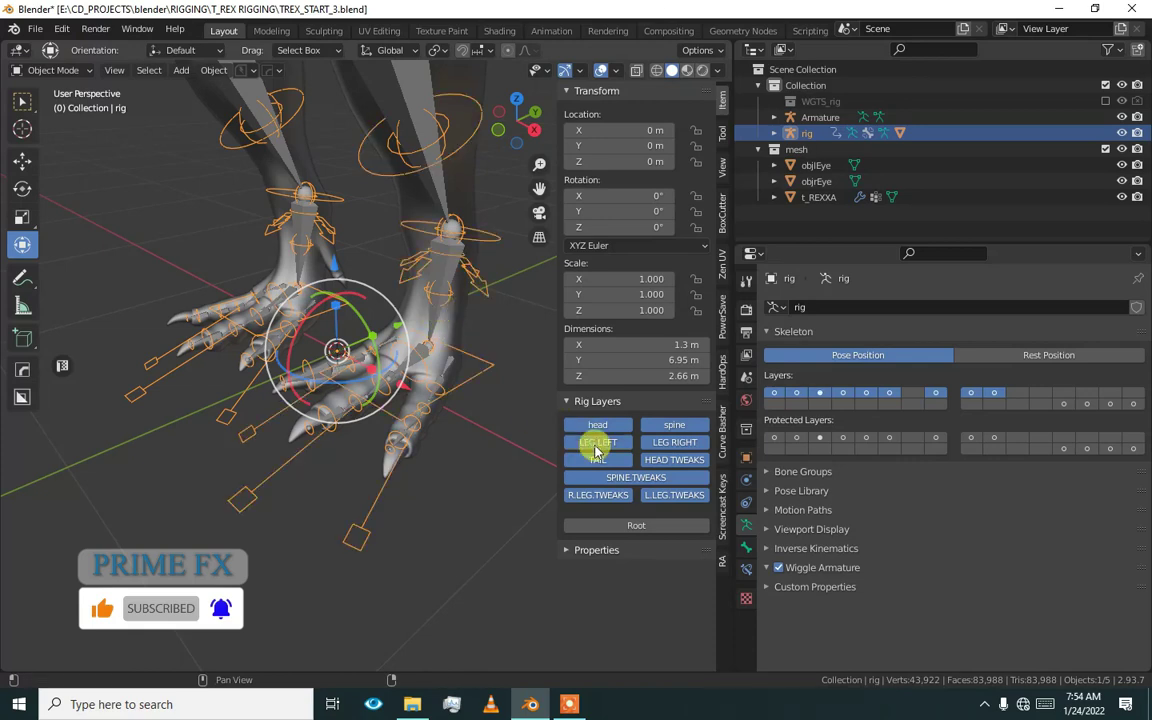
left_click(535, 463)
left_click(662, 446)
left_click(662, 446)
left_click(611, 447)
left_click(608, 445)
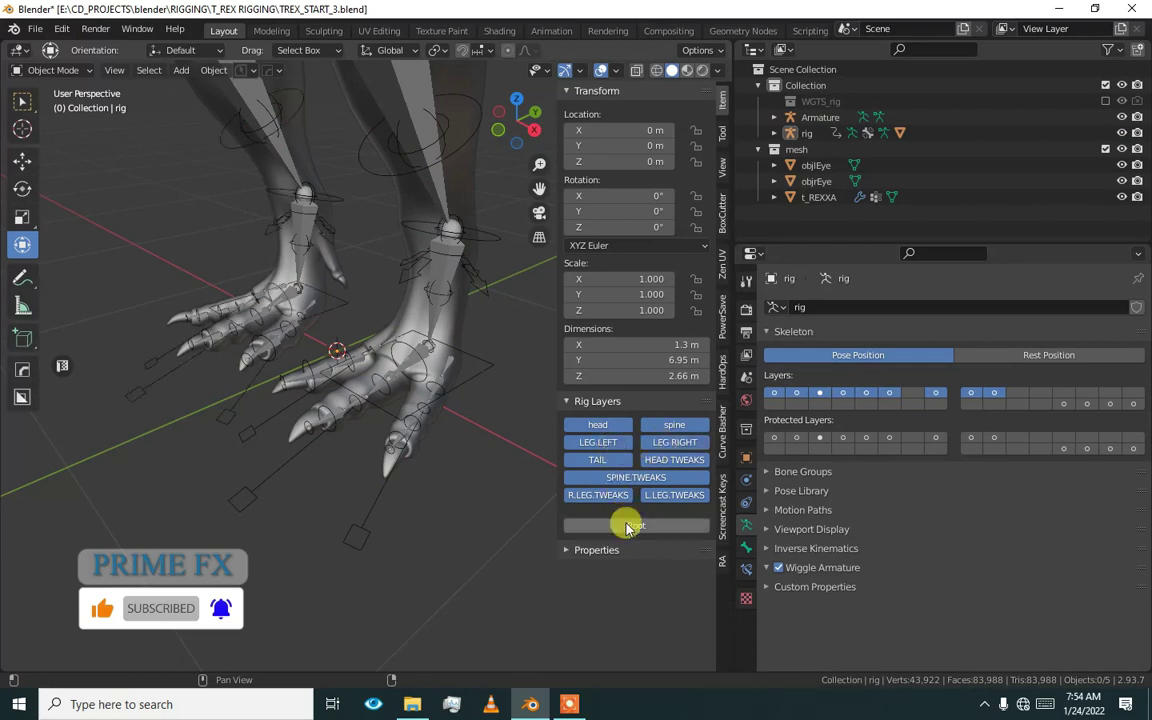
- Toggle the LEG.LEFT rig layer repeatedly while examining the foot and toe controls at close range
middle_click_drag(416, 497, 392, 492)
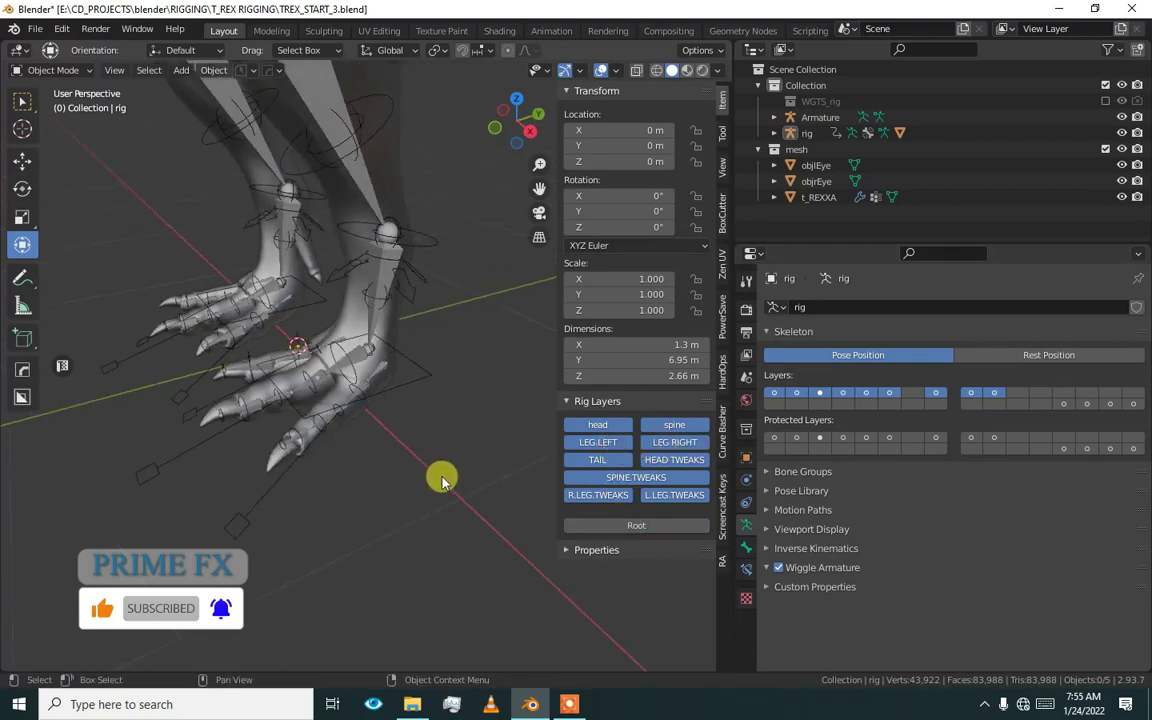
middle_click_drag(314, 468, 382, 460, "shift")
scroll(416, 424, "up", 2)
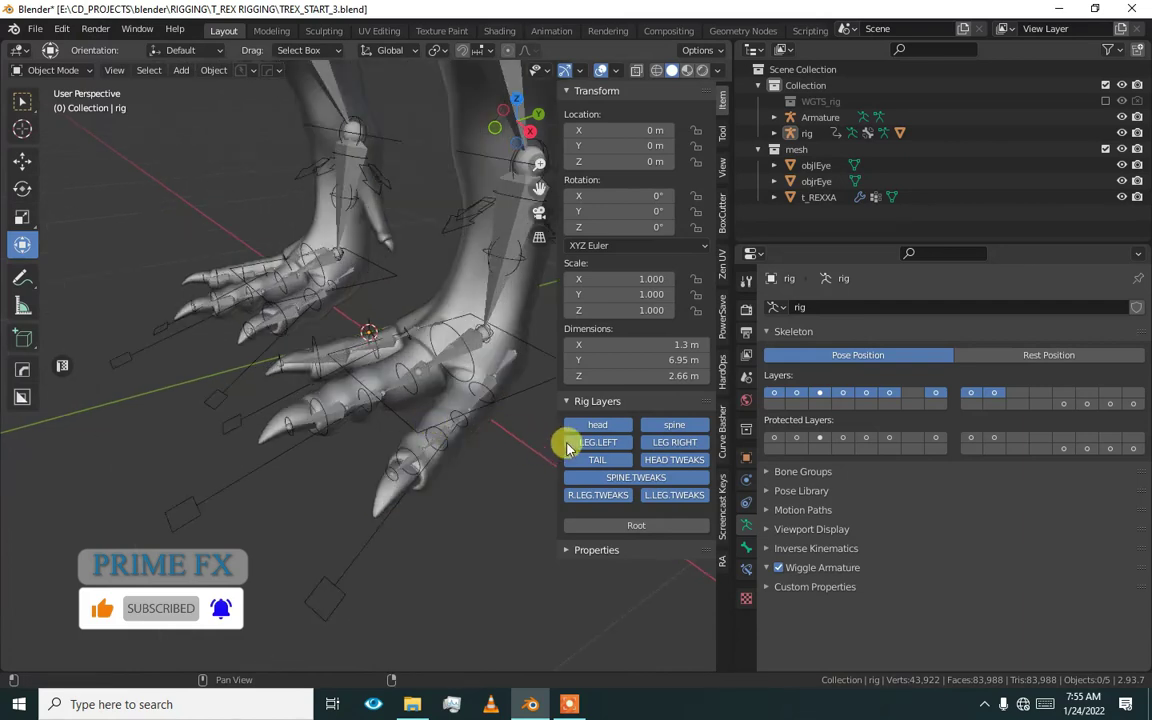
left_click(578, 442)
left_click(578, 445)
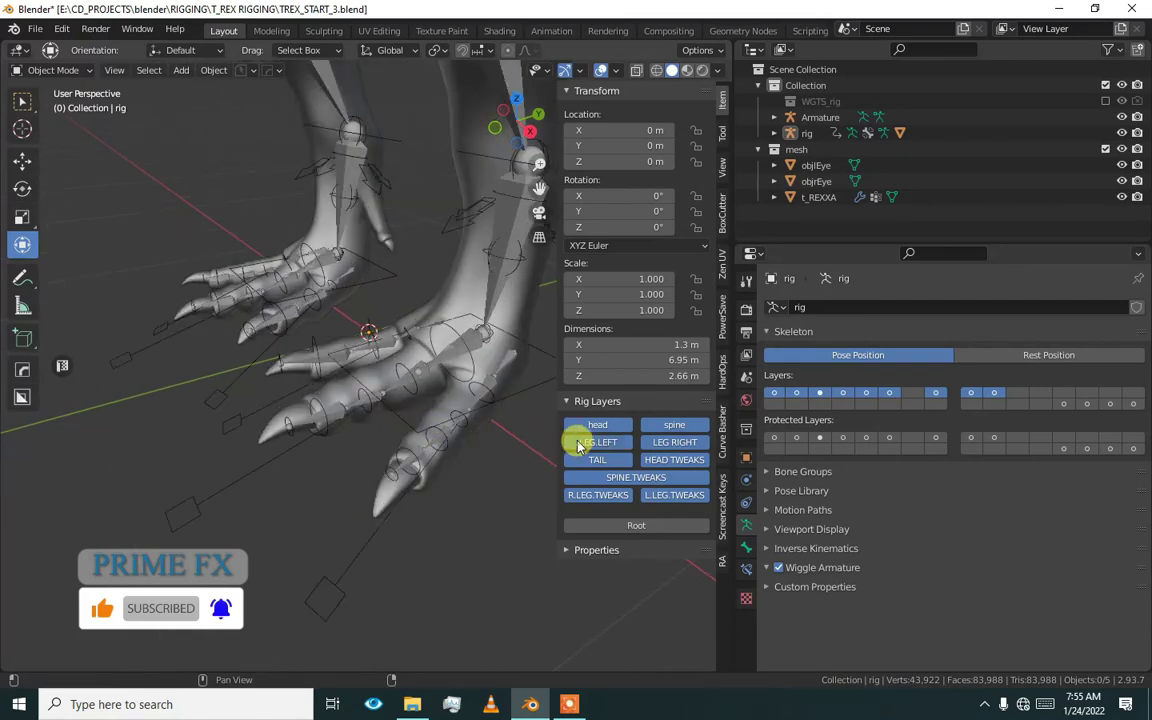
left_click(578, 445)
left_click(578, 445)
scroll(432, 417, "down", 3)
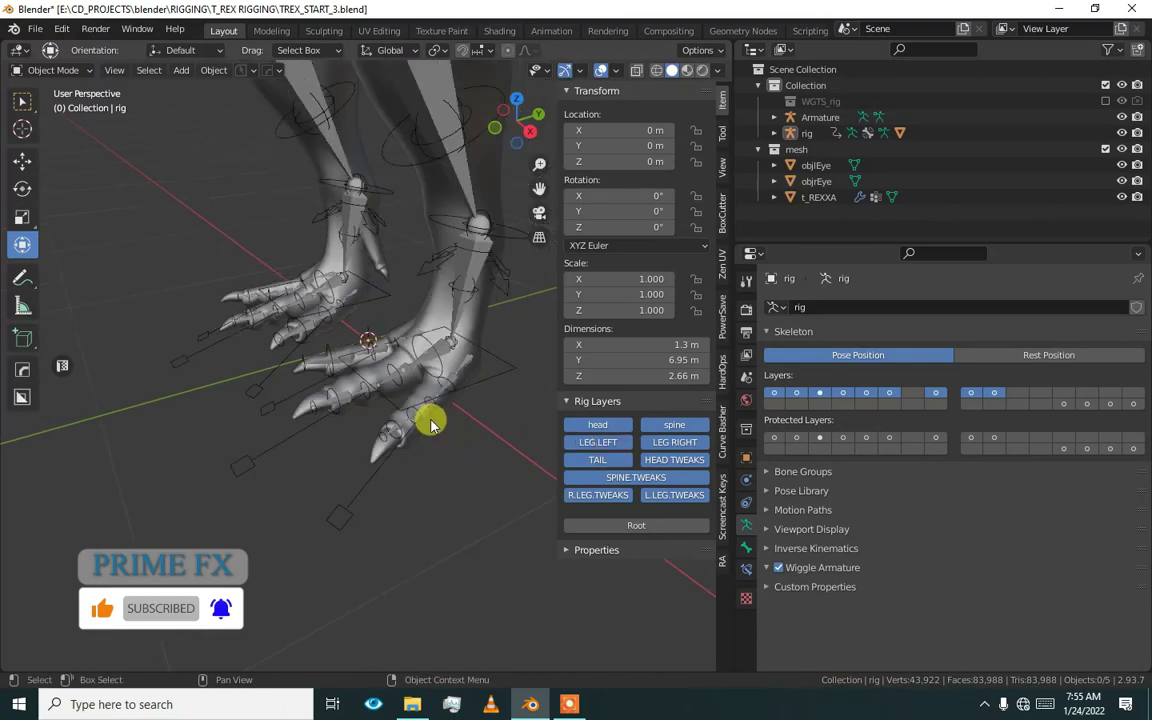
- Hide the LEG.LEFT rig layer, put the rig in Pose Mode and select the left foot's f_pinky.01.L.003 toe control
left_click(571, 442)
scroll(437, 399, "up", 4)
left_click(319, 393)
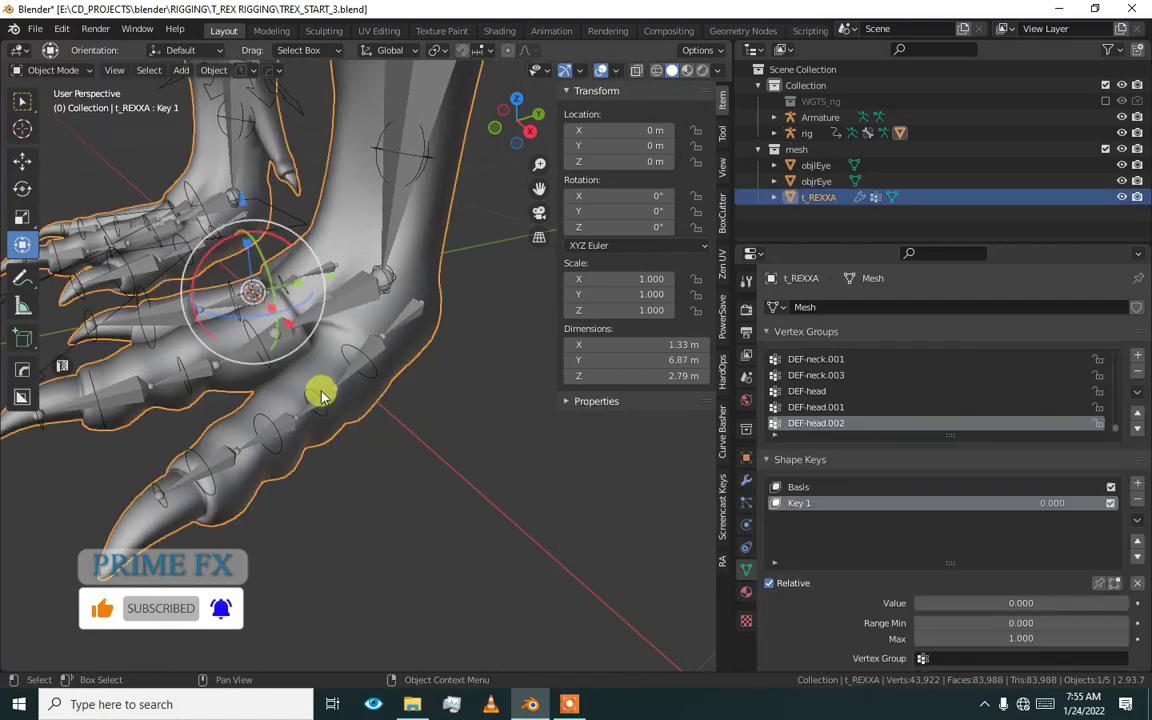
left_click(318, 399)
key("ctrl+Tab")
left_click(316, 396)
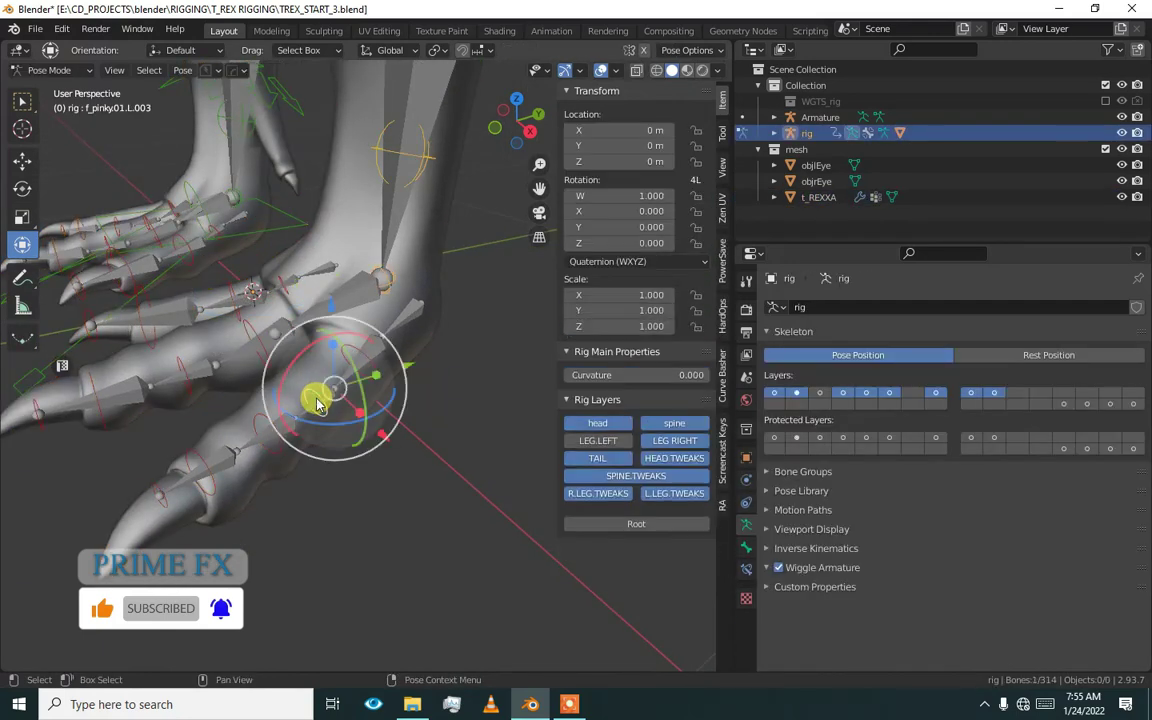
- Test rotating the f_pinky.01.L.003 toe control with the LEG.LEFT rig layer hidden and shown again, cancelling each rotation
key("r")
key("r")
right_click(273, 442)
middle_click_drag(200, 513, 262, 435, "shift")
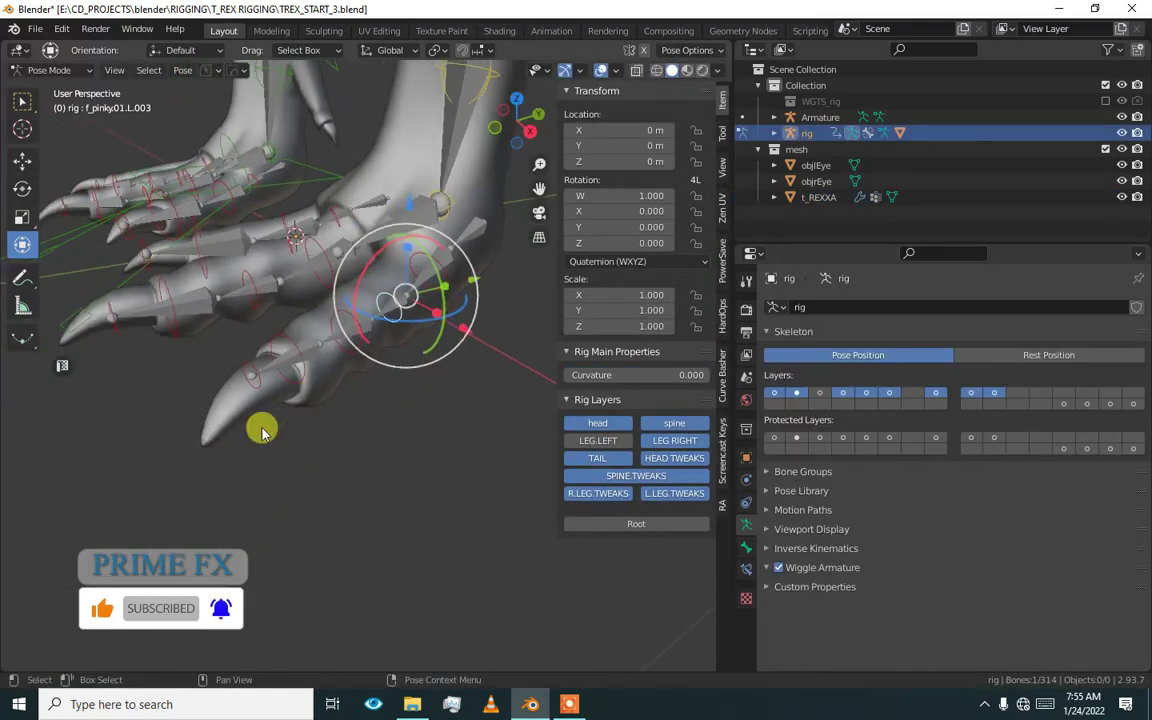
left_click(615, 446)
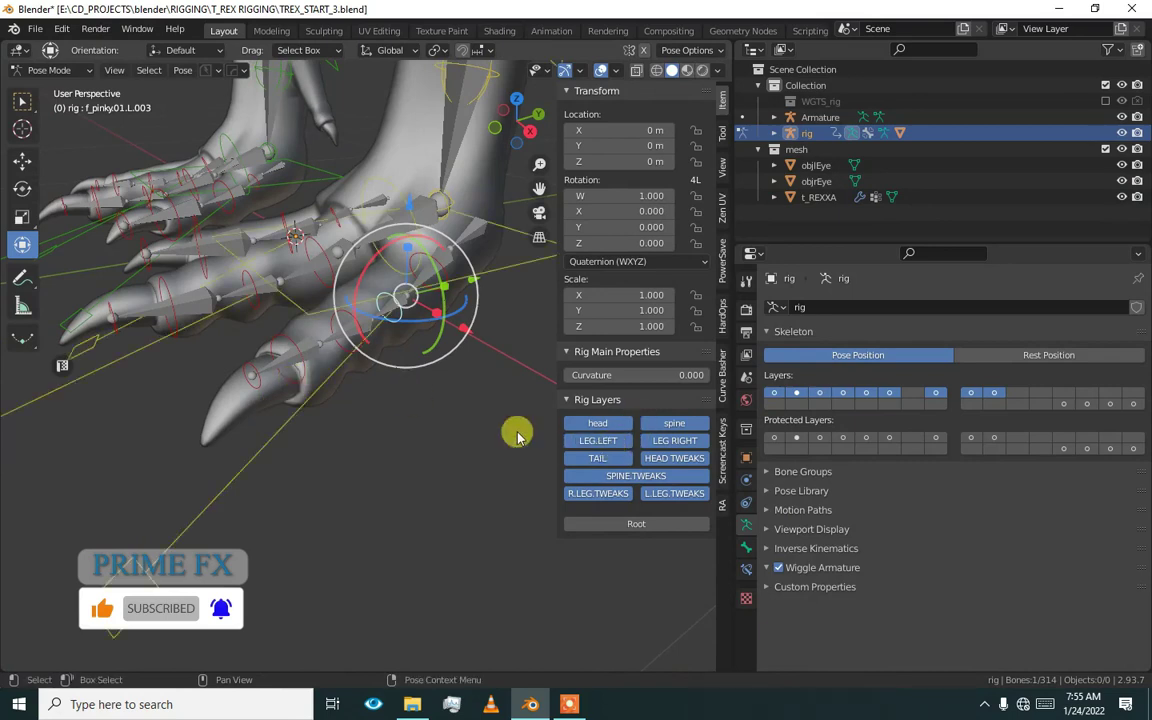
middle_click_drag(514, 427, 373, 308)
key("r")
right_click(320, 345)
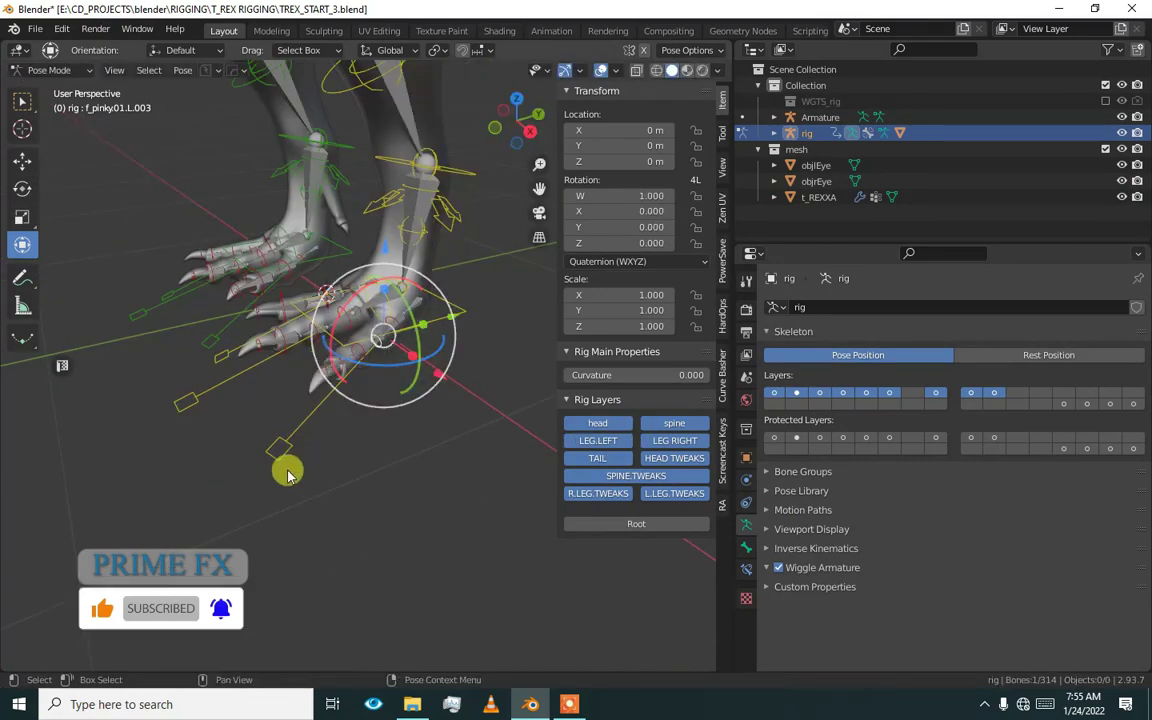
- Test rotating and scaling the f_pinky.01_master.L.001 toe control on the left foot, cancelling both transforms
left_click(342, 329)
key("r")
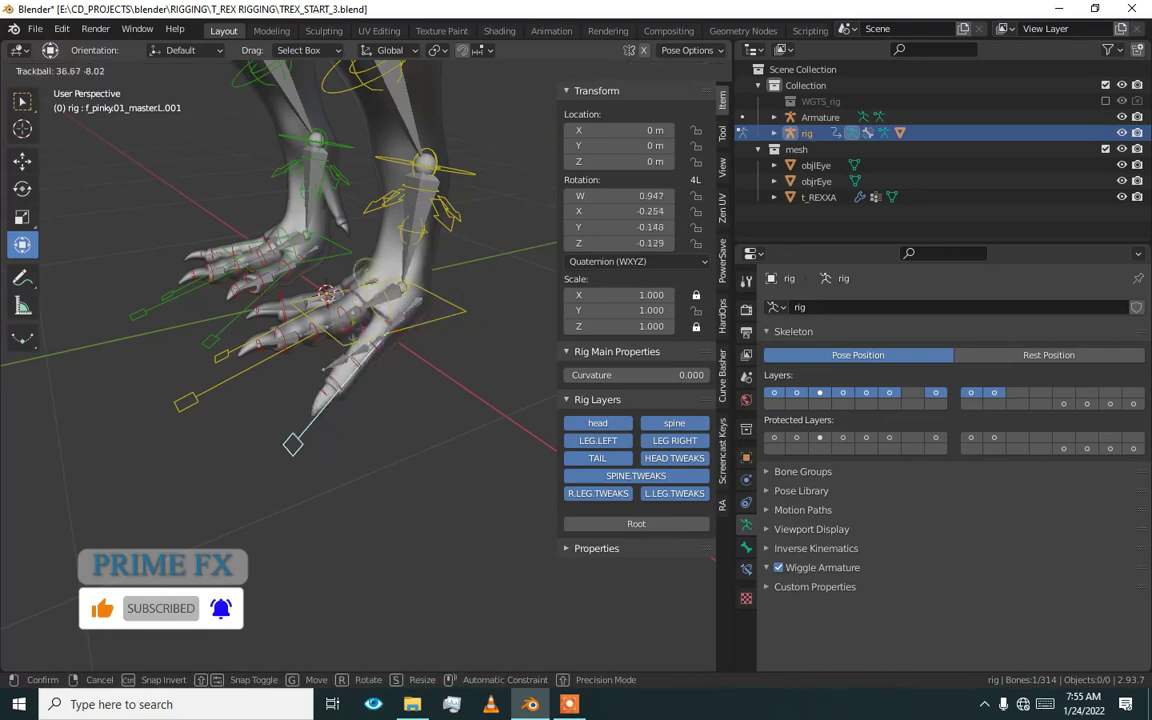
right_click(363, 333)
key("s")
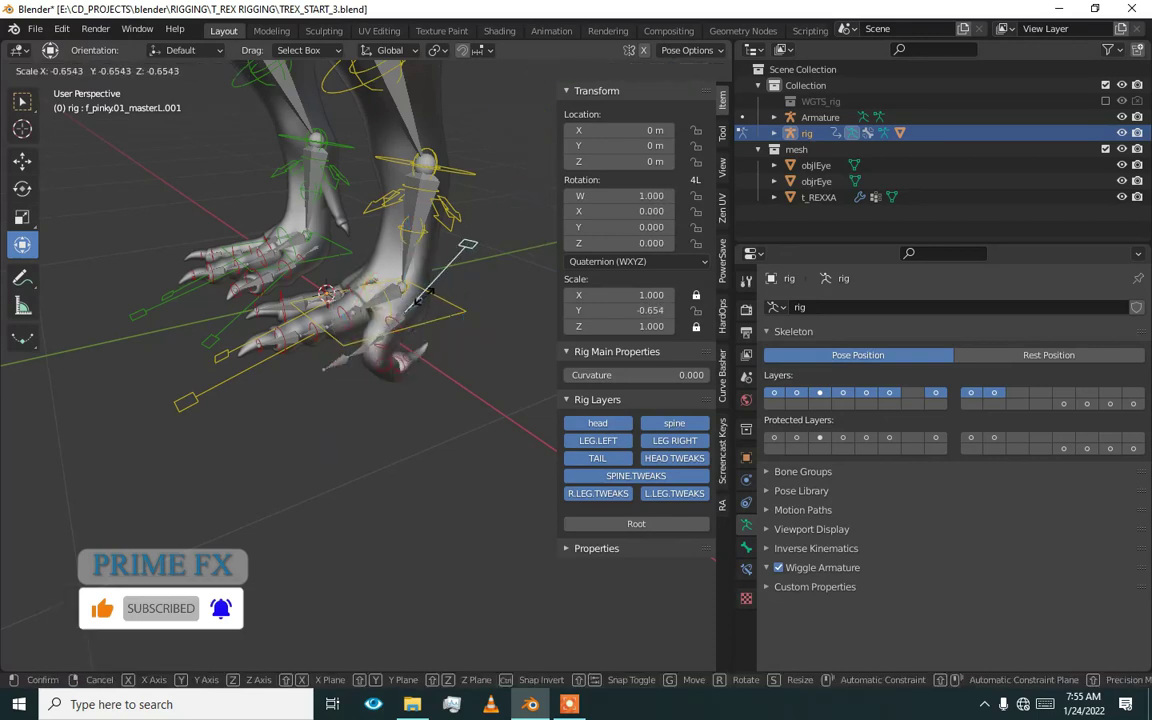
right_click(370, 340)
- Return the rig to Object Mode, switch to the Armature in Pose Mode and select its f_pinky.03.L.001 bone
scroll(370, 340, "up", 5)
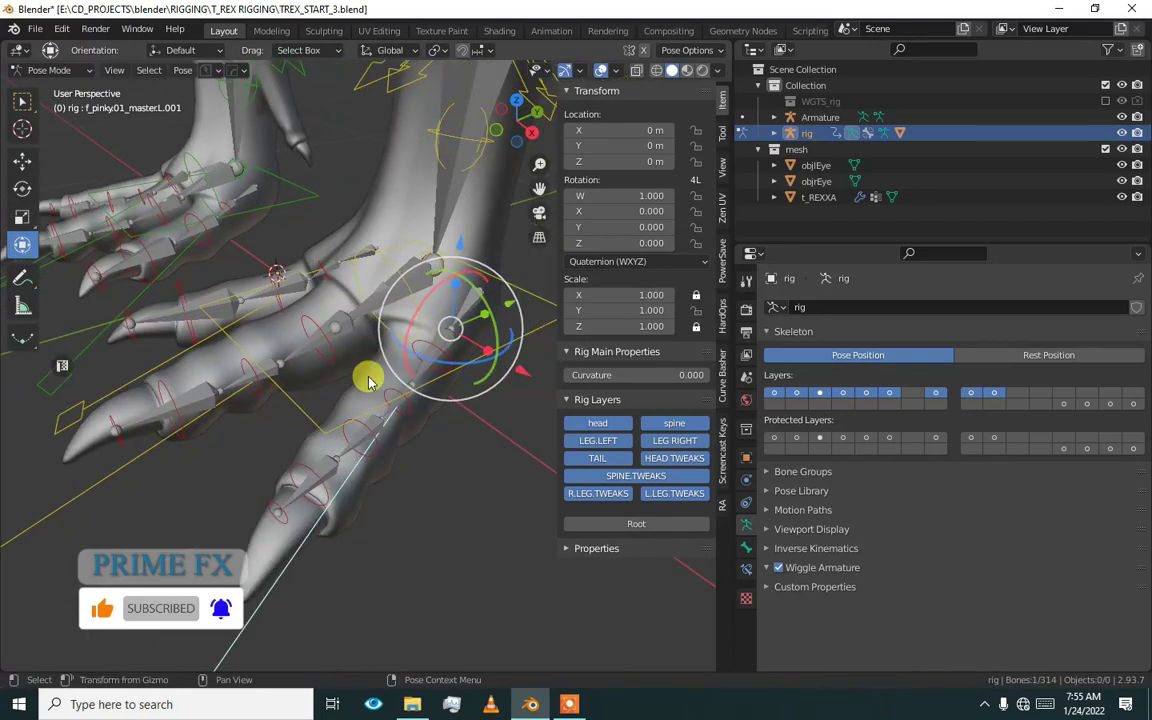
left_click(340, 458)
left_click(330, 464)
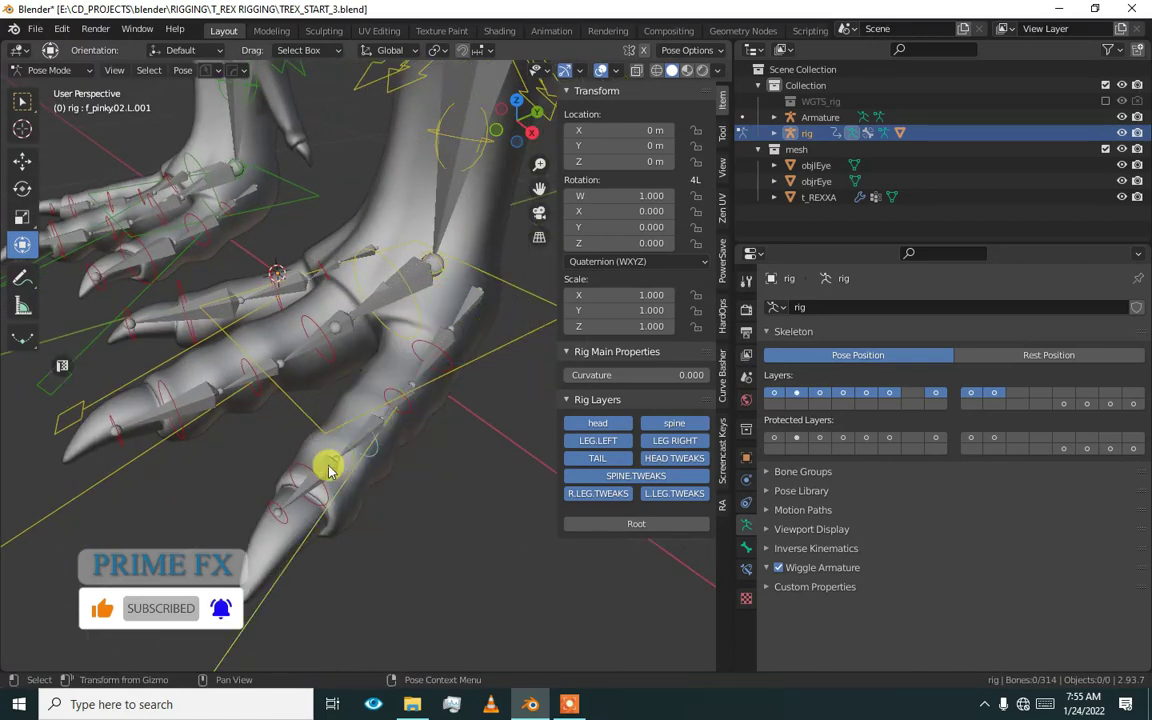
left_click(333, 470)
key("ctrl+Tab")
left_click(326, 477)
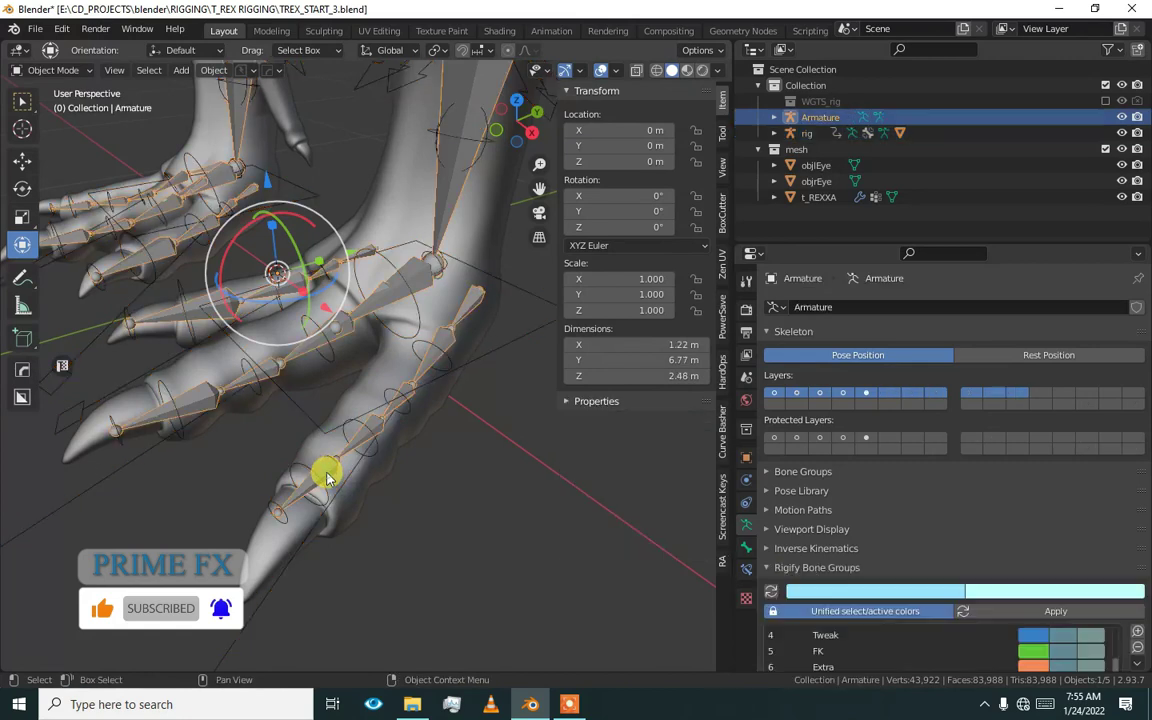
key("ctrl+Tab")
left_click(333, 462)
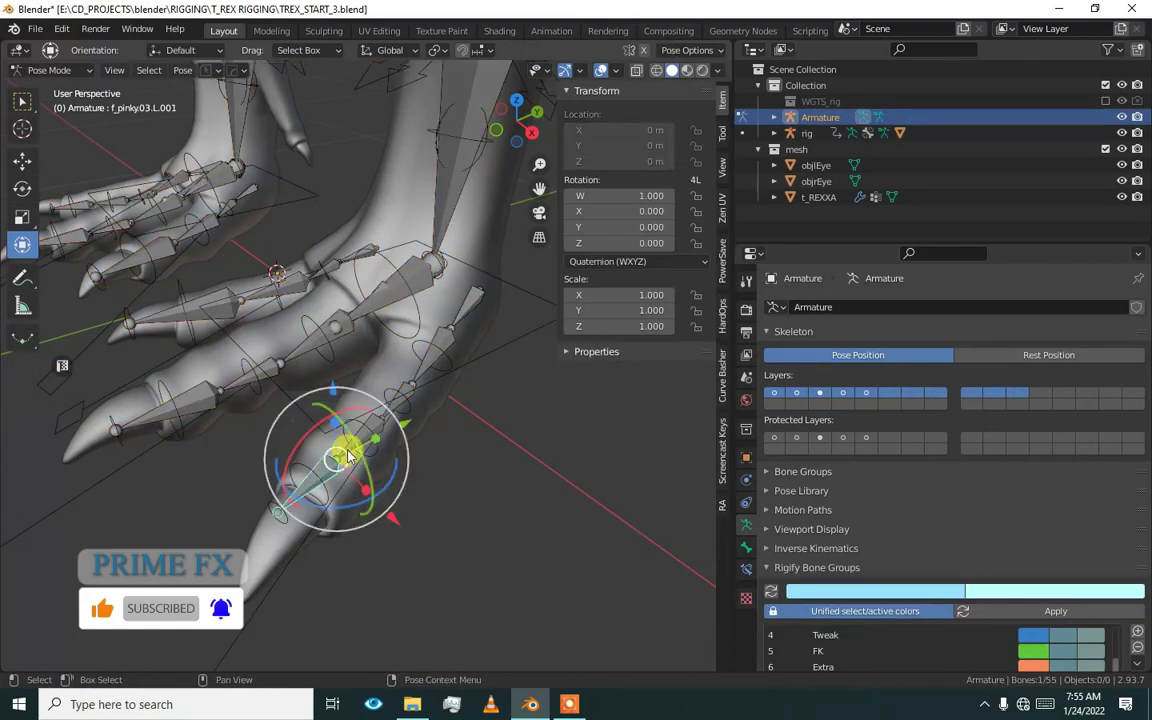
- Name layer 11 in the Armature's Rigify Layer Names LEG.L.R.FINGERS
middle_click_drag(493, 357, 428, 374, "shift")
left_click_drag(1143, 393, 1146, 488)
scroll(1143, 487, "down", 3)
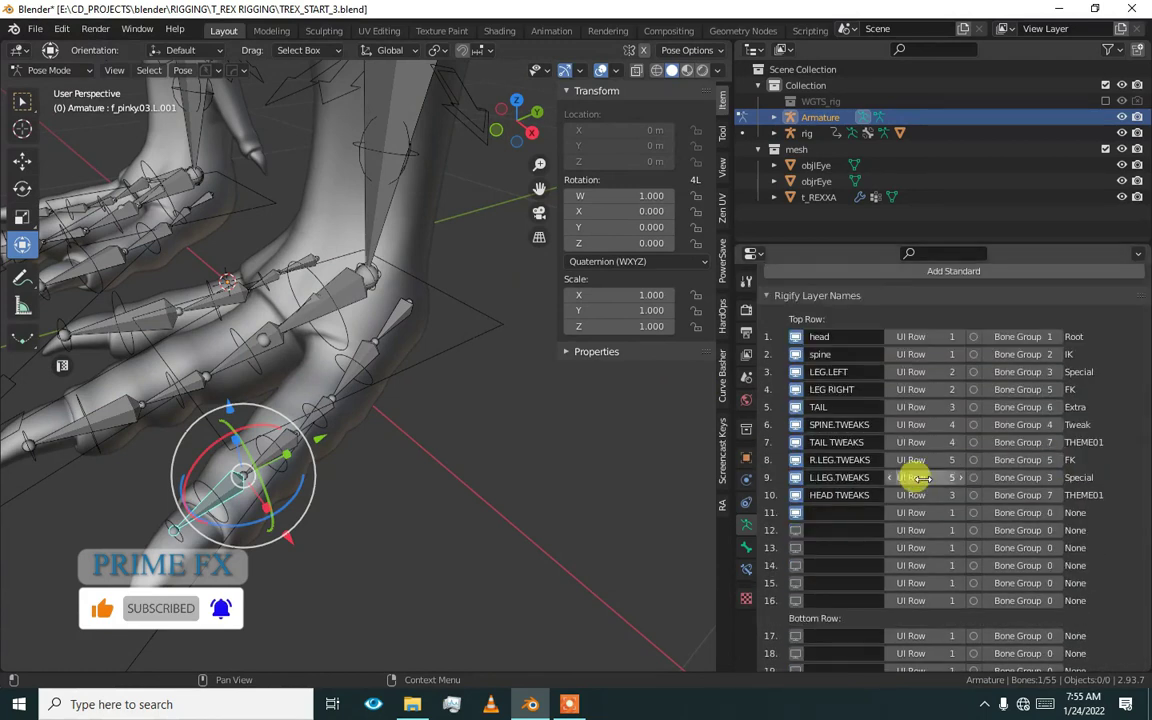
left_click(828, 512)
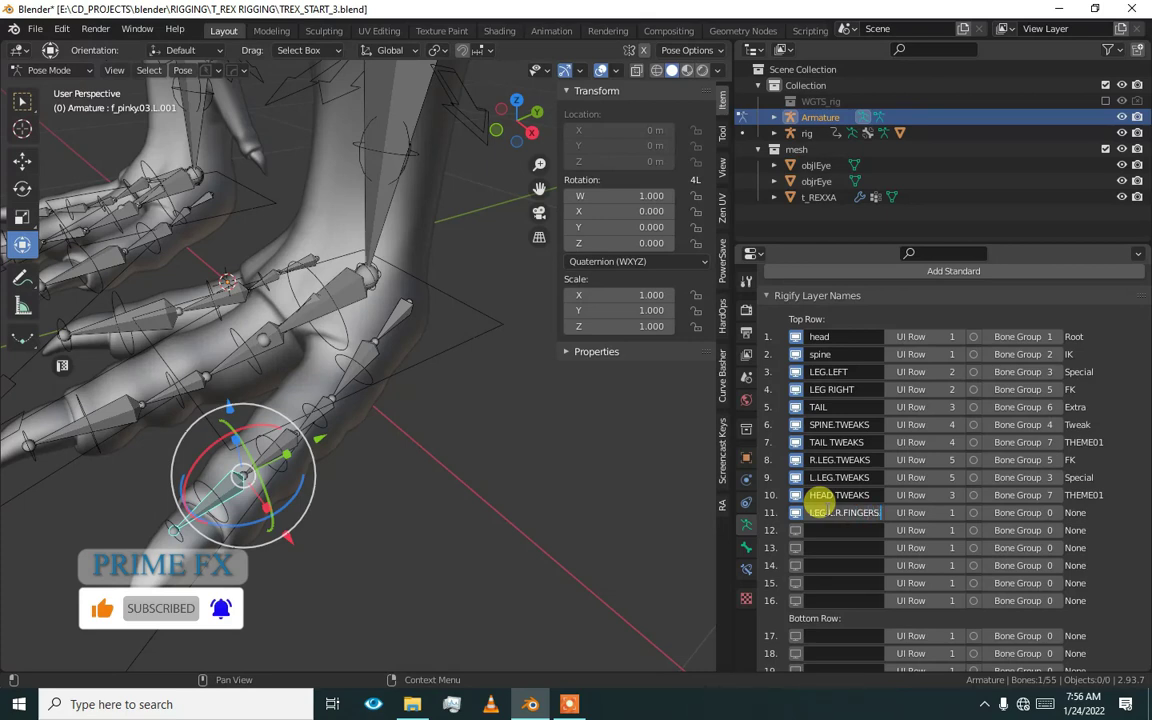
key("Return")
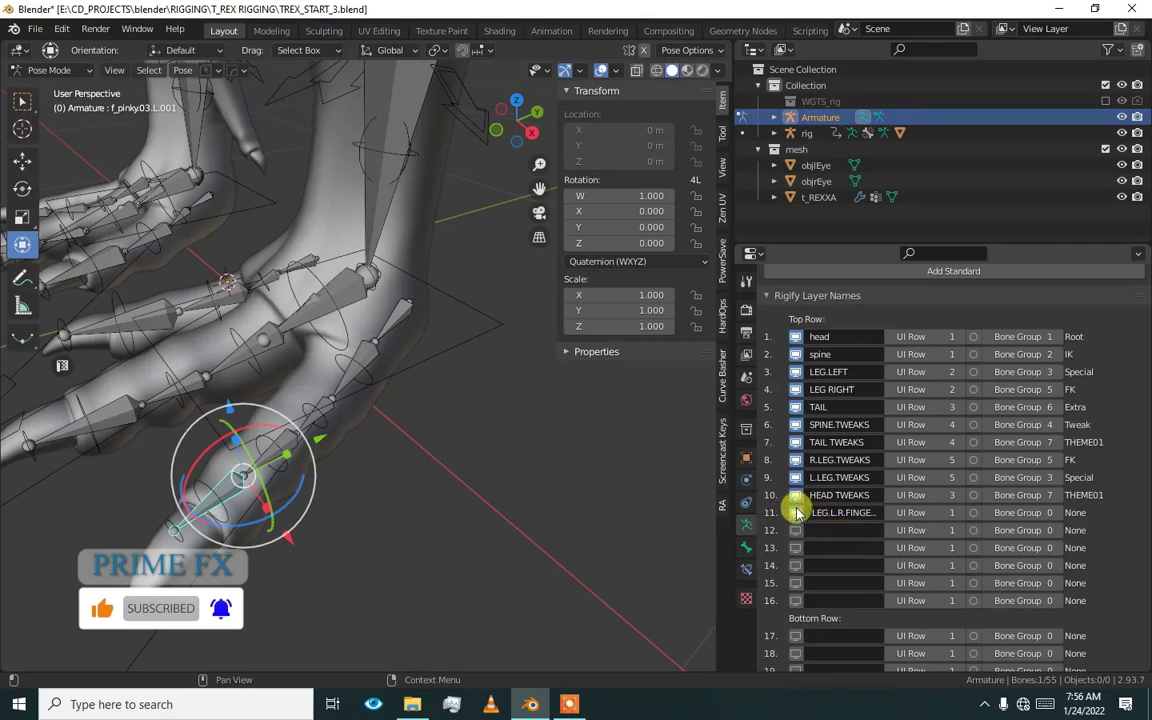
- Set the LEG.L.R.FINGERS layer to UI Row 6 and Bone Group 8 (THEME02)
left_click(962, 517)
left_click(962, 517)
left_click(962, 517)
left_click(962, 517)
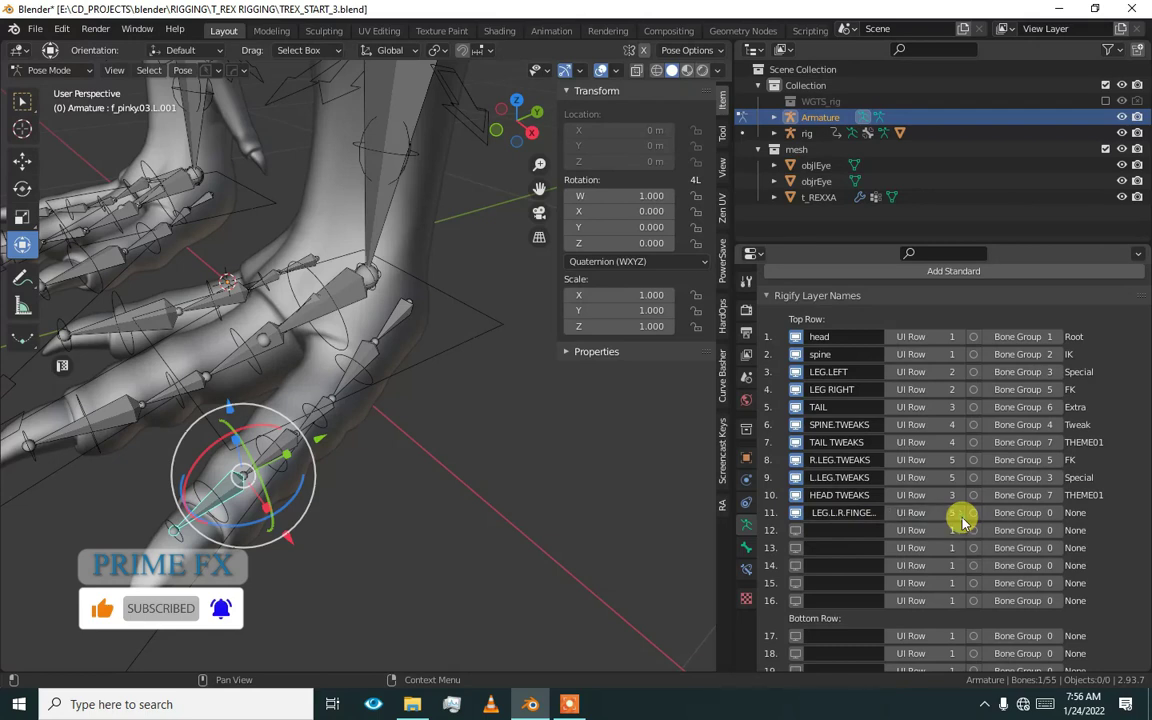
left_click(1060, 514)
left_click(1060, 514)
left_click(1060, 514)
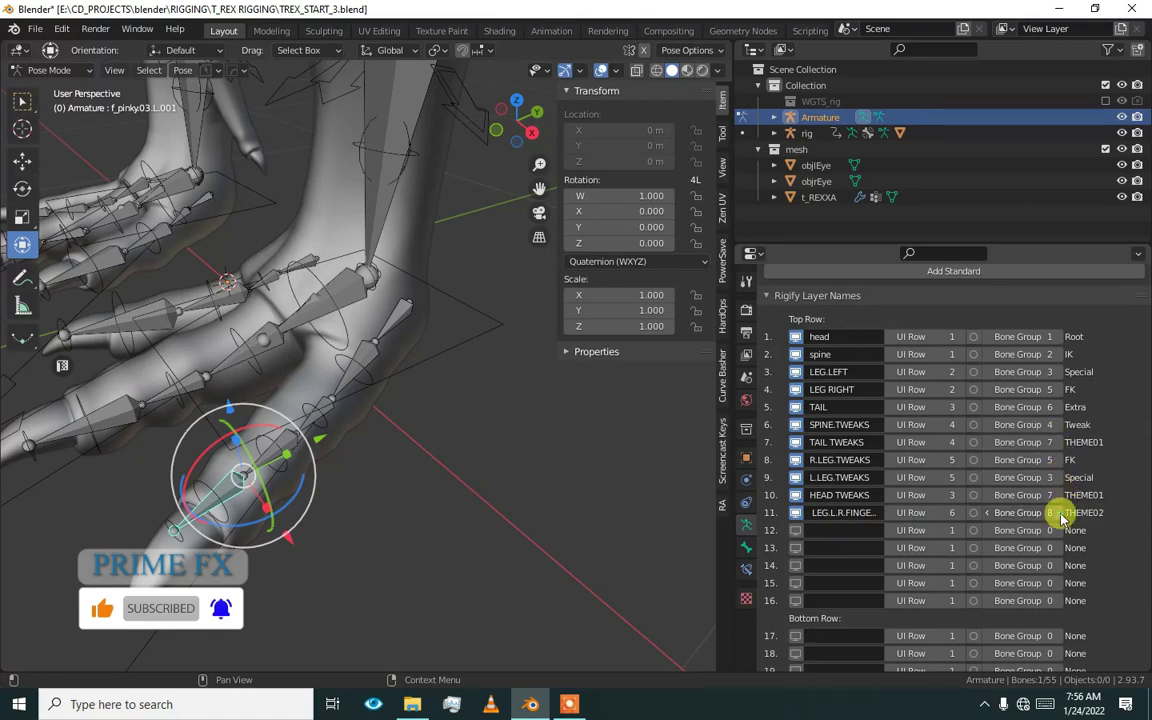
left_click(1052, 513)
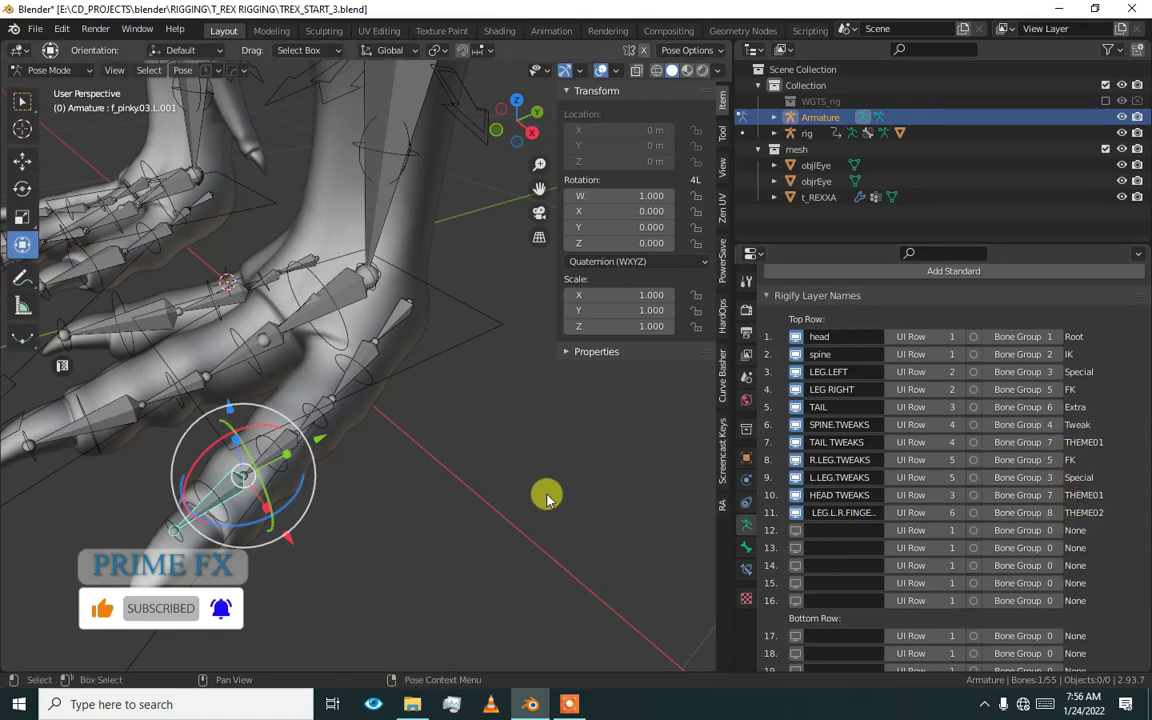
- Check the outer left toe's bone chain by selecting its bones from f_pinky.01.L.001 to the tip, and deselect them
scroll(483, 468, "down", 3)
scroll(429, 416, "up", 6)
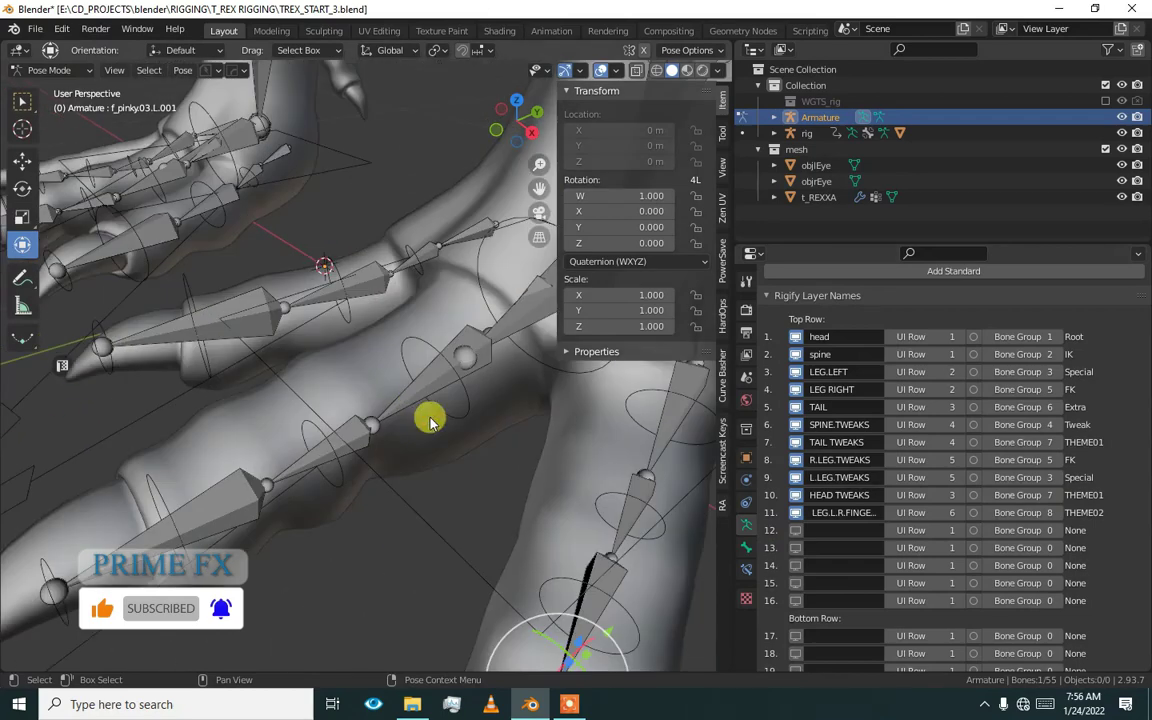
middle_click_drag(373, 403, 409, 394, "shift")
left_click(430, 345)
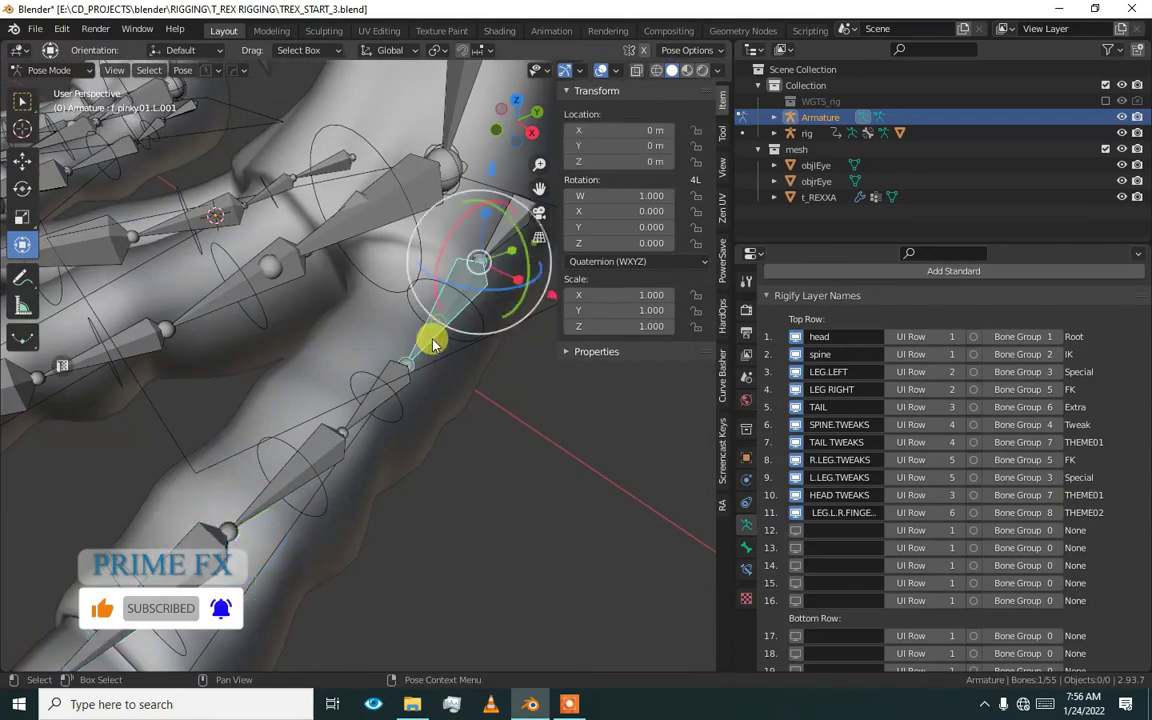
scroll(428, 335, "down", 4)
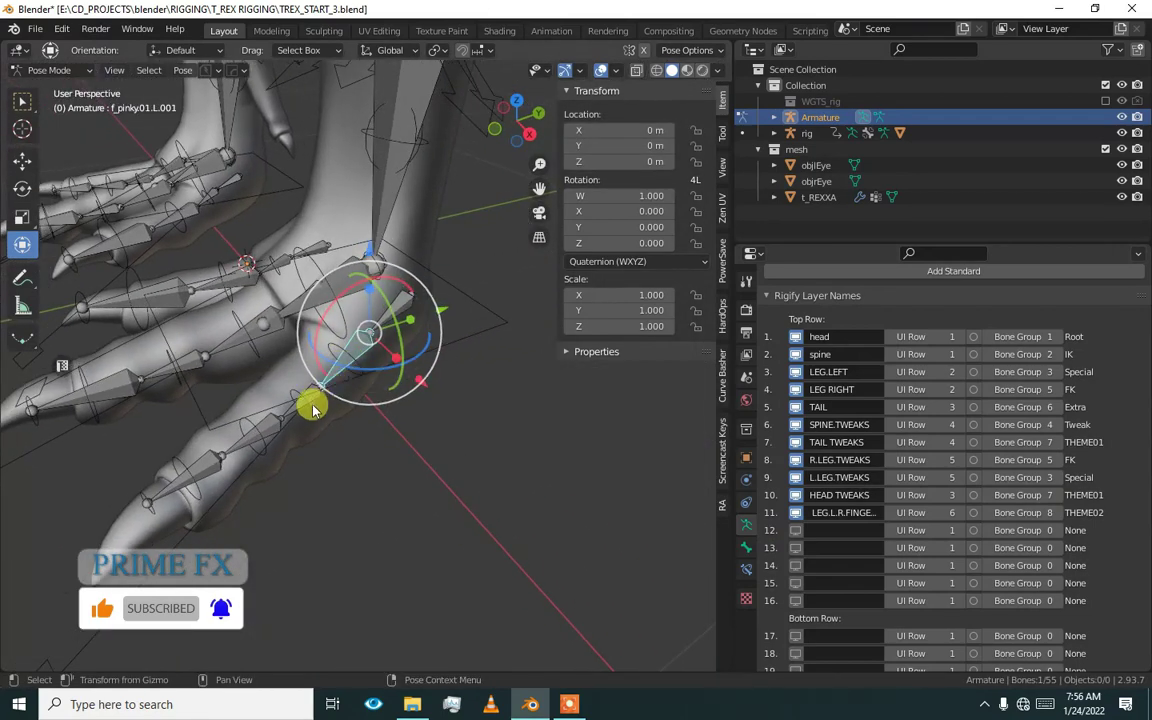
left_click(313, 410)
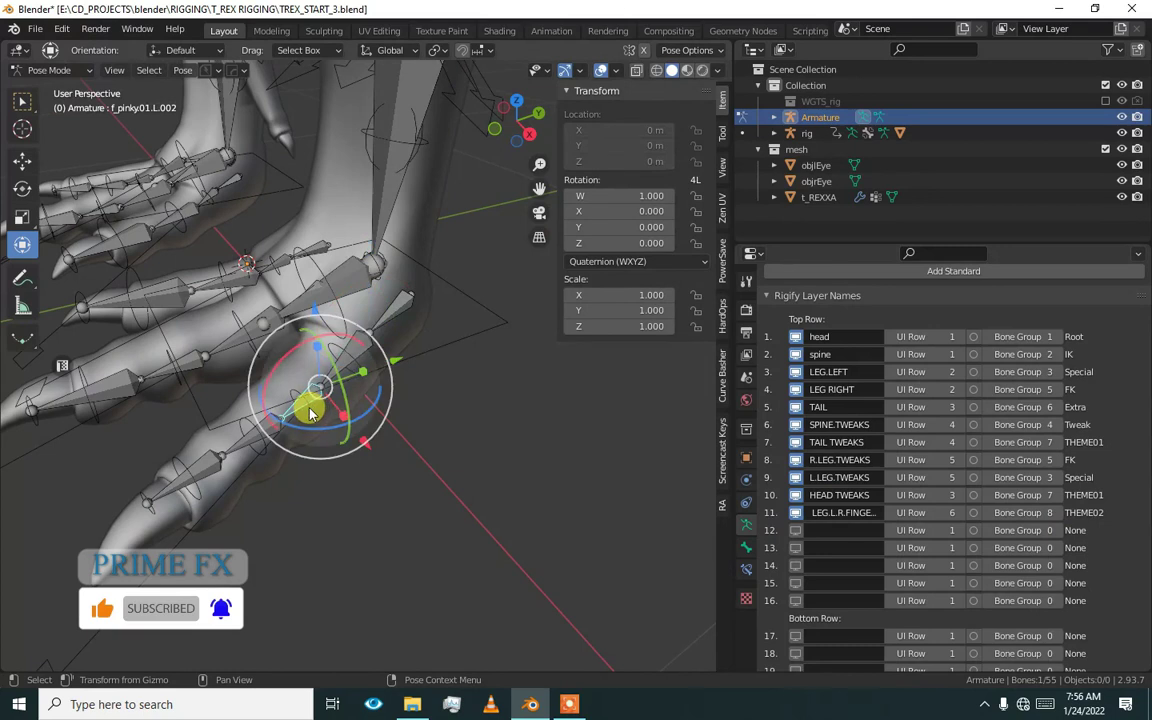
left_click(353, 363)
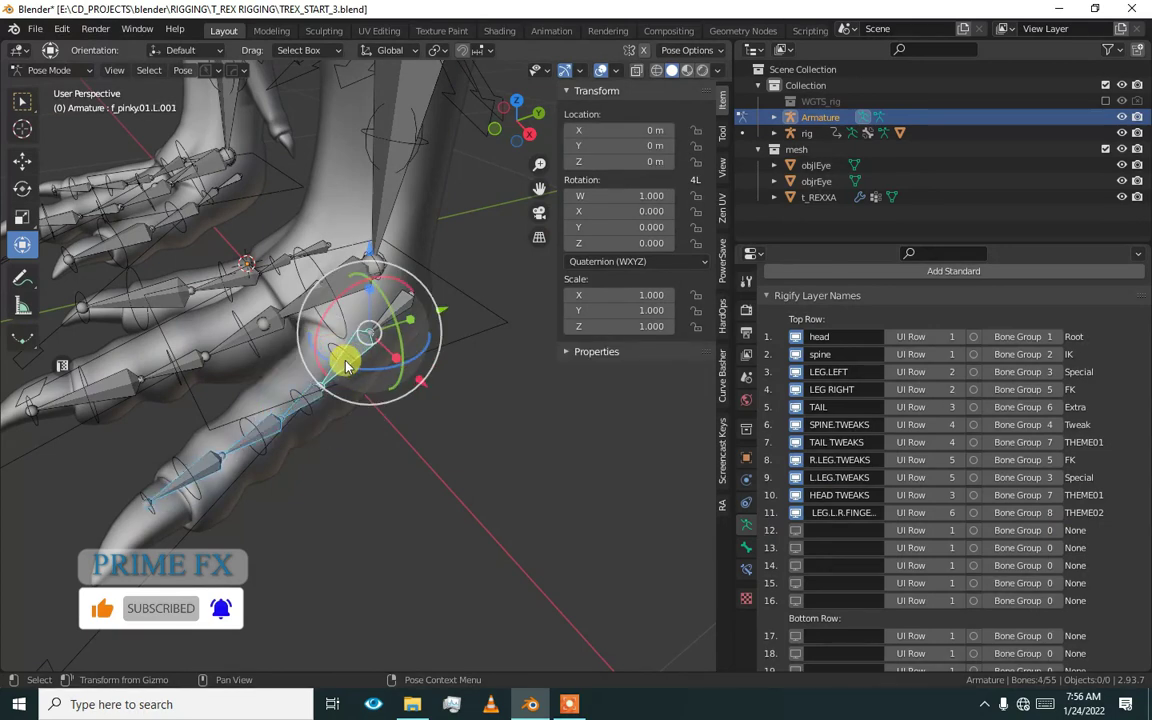
scroll(420, 400, "down", 4)
left_click(498, 430)
- Return the Armature to Object Mode and regenerate the rig with the LEG.L.R.FINGERS layer defined
middle_click_drag(563, 481, 467, 348)
scroll(472, 365, "up", 1)
scroll(458, 380, "up", 1)
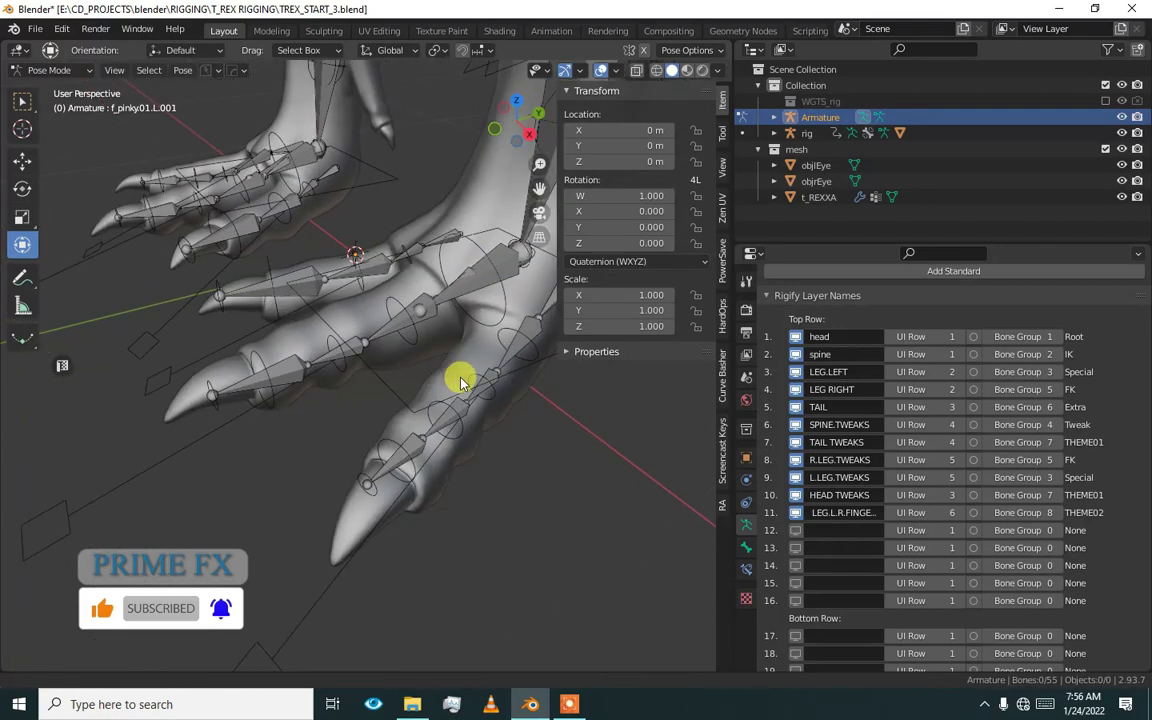
middle_click_drag(395, 462, 404, 393)
left_click(420, 338)
key("ctrl+Tab")
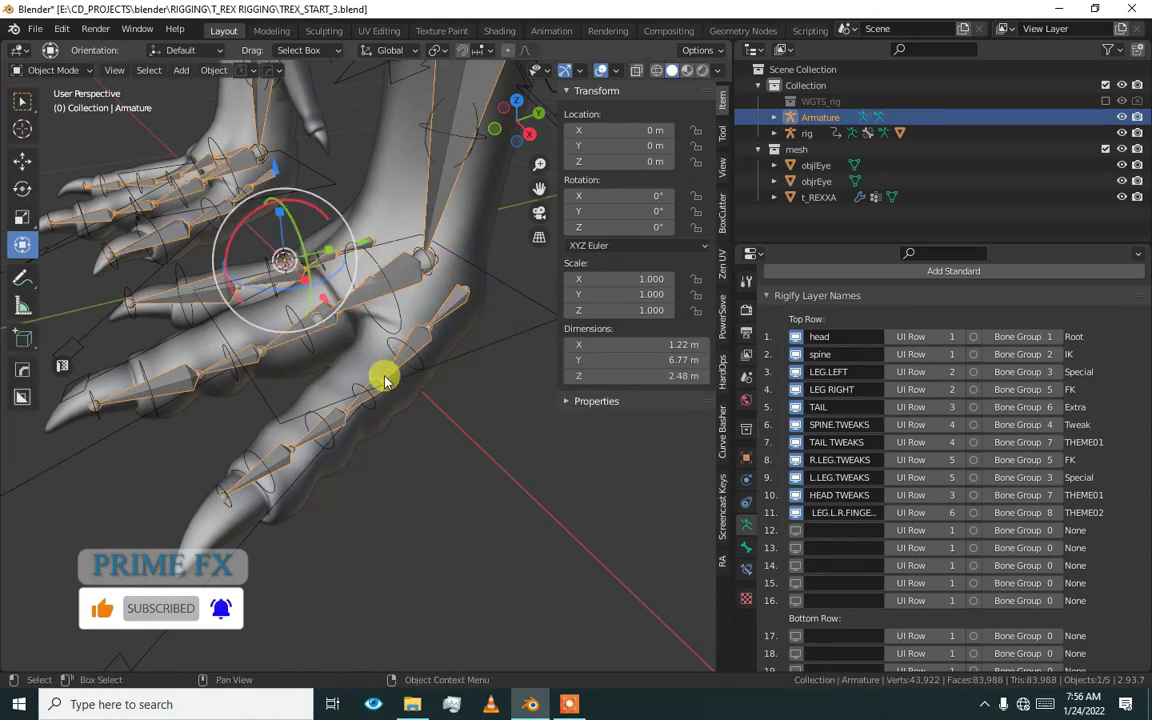
scroll(380, 378, "down", 3)
scroll(195, 410, "up", 3)
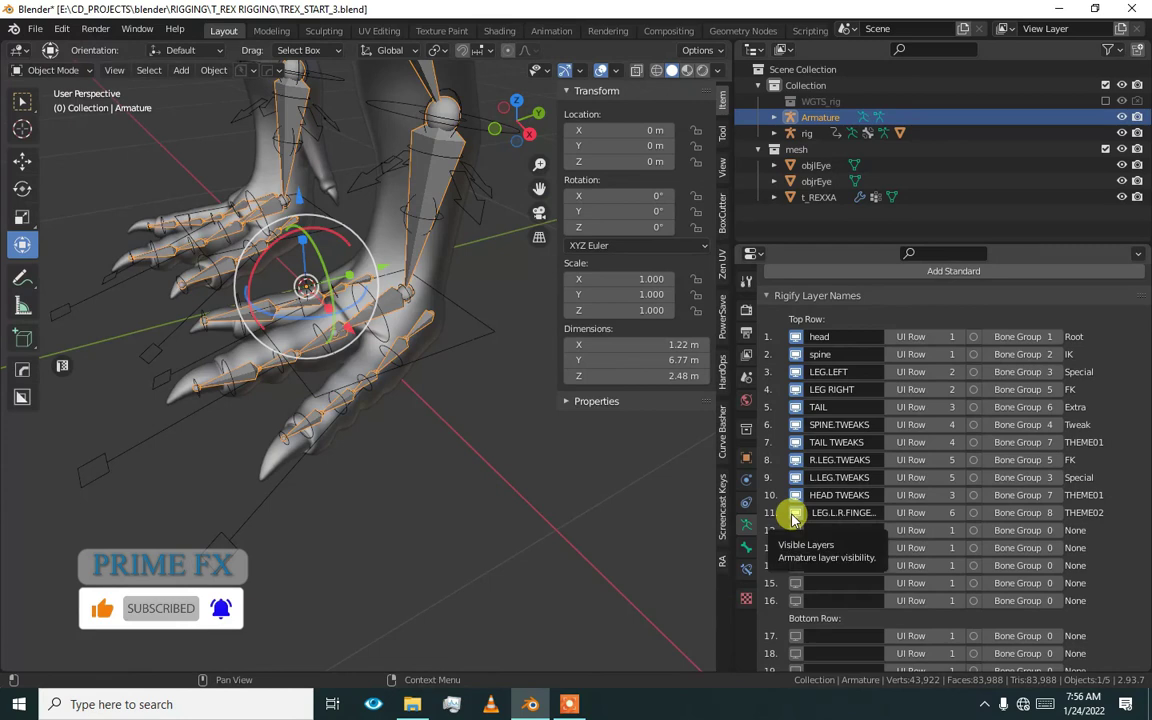
scroll(500, 450, "down", 3)
scroll(1144, 470, "down", 6)
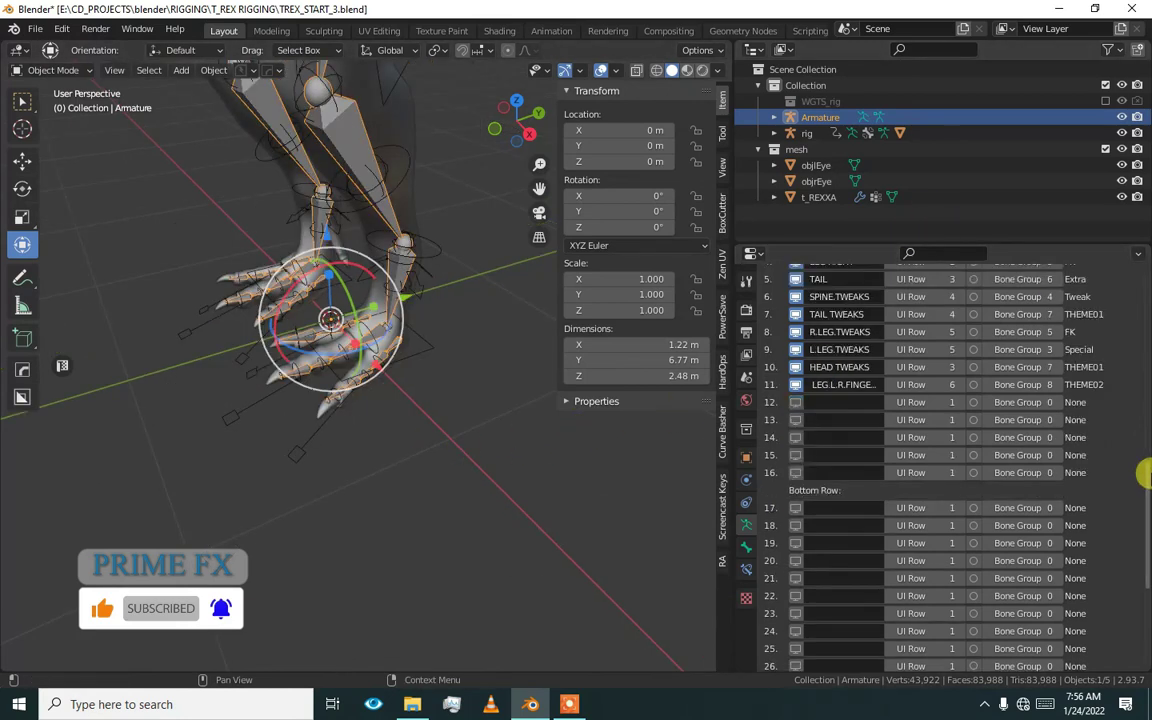
left_click(960, 598)
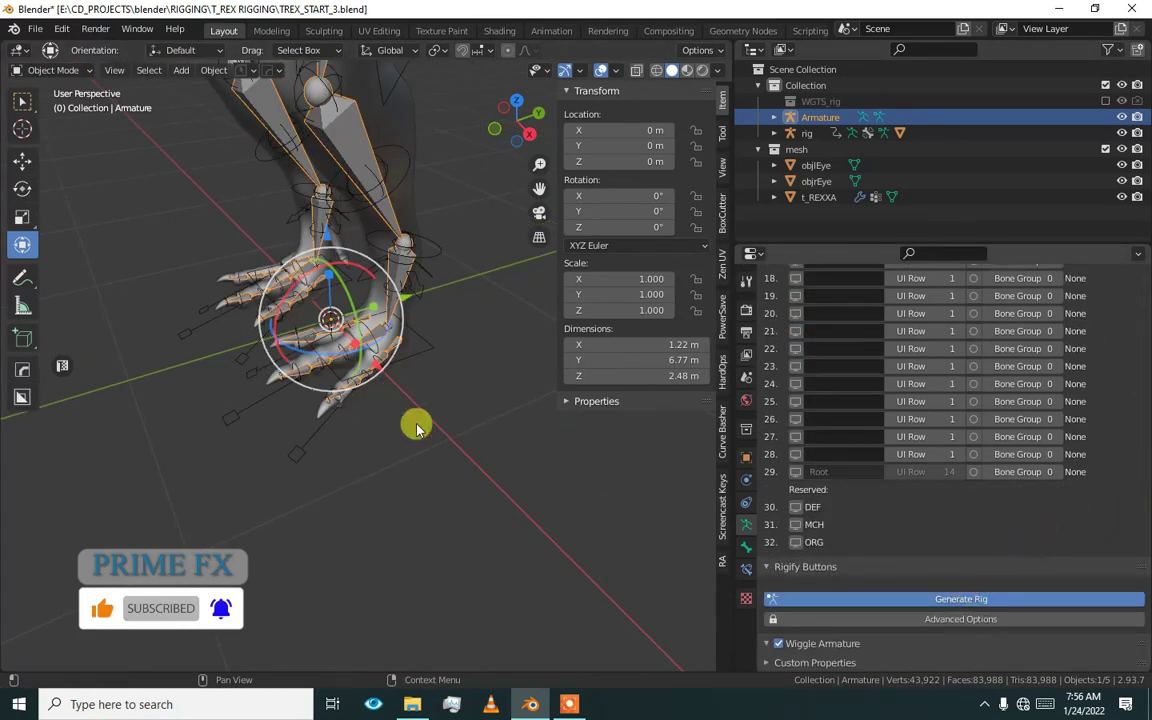
- Select the regenerated rig, put it in Pose Mode and pick the left foot's f_pinky.02.L.001 control
scroll(330, 365, "up", 2)
left_click(387, 455)
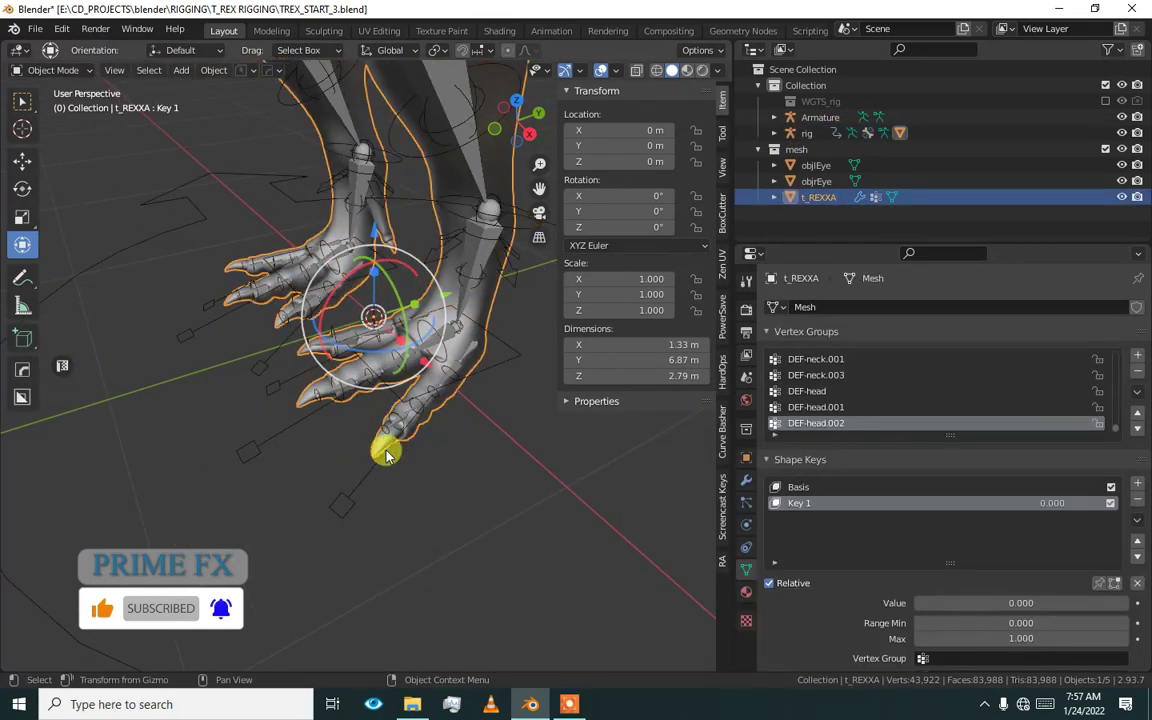
left_click(417, 407)
key("ctrl+Tab")
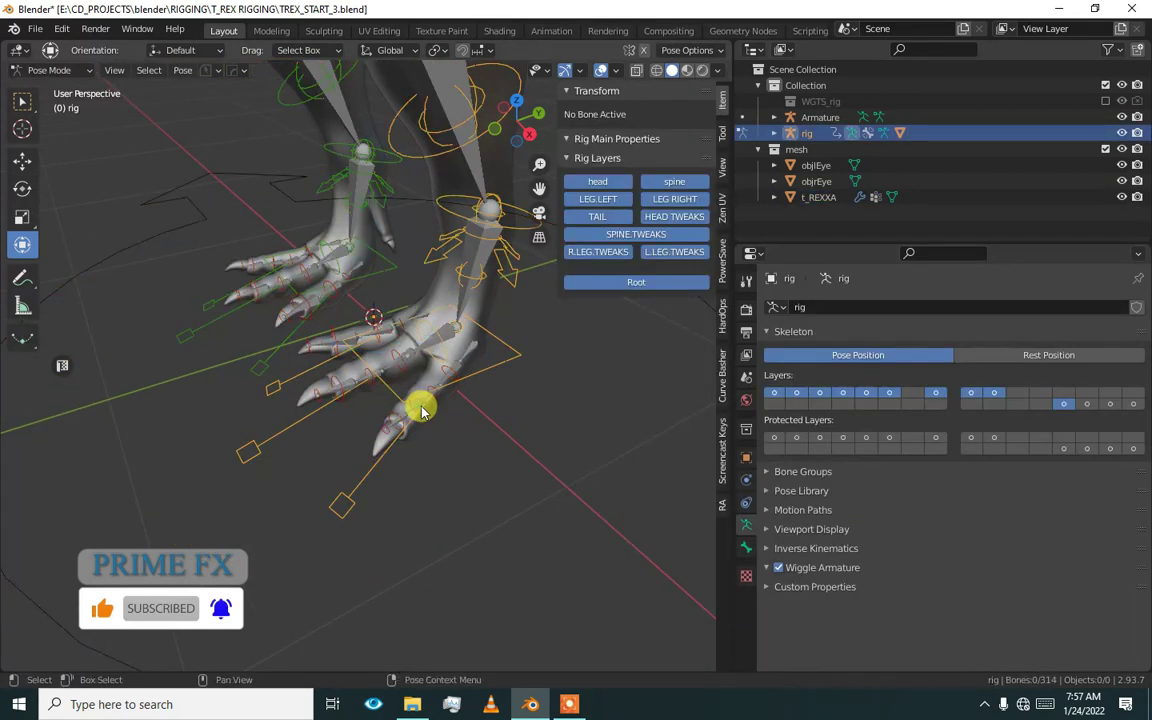
left_click(420, 407)
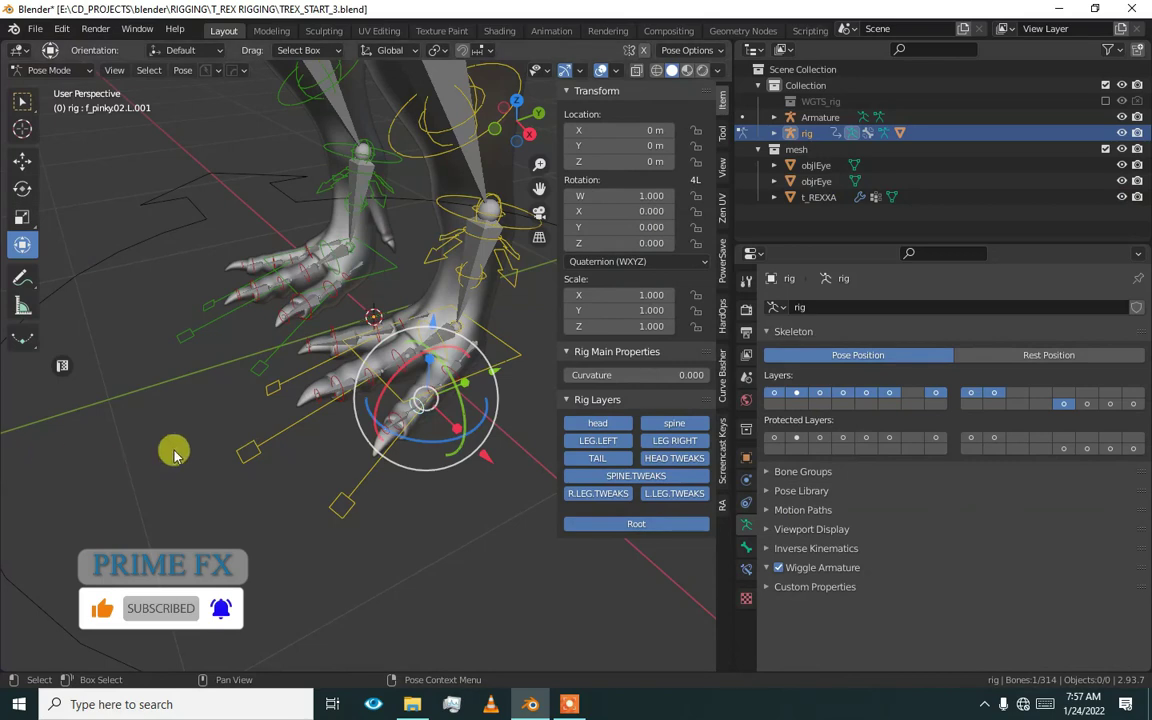
- Test the regenerated f_pinky.01_master.L.001 control by rotating and scaling it, cancelling each transform
left_click(346, 498)
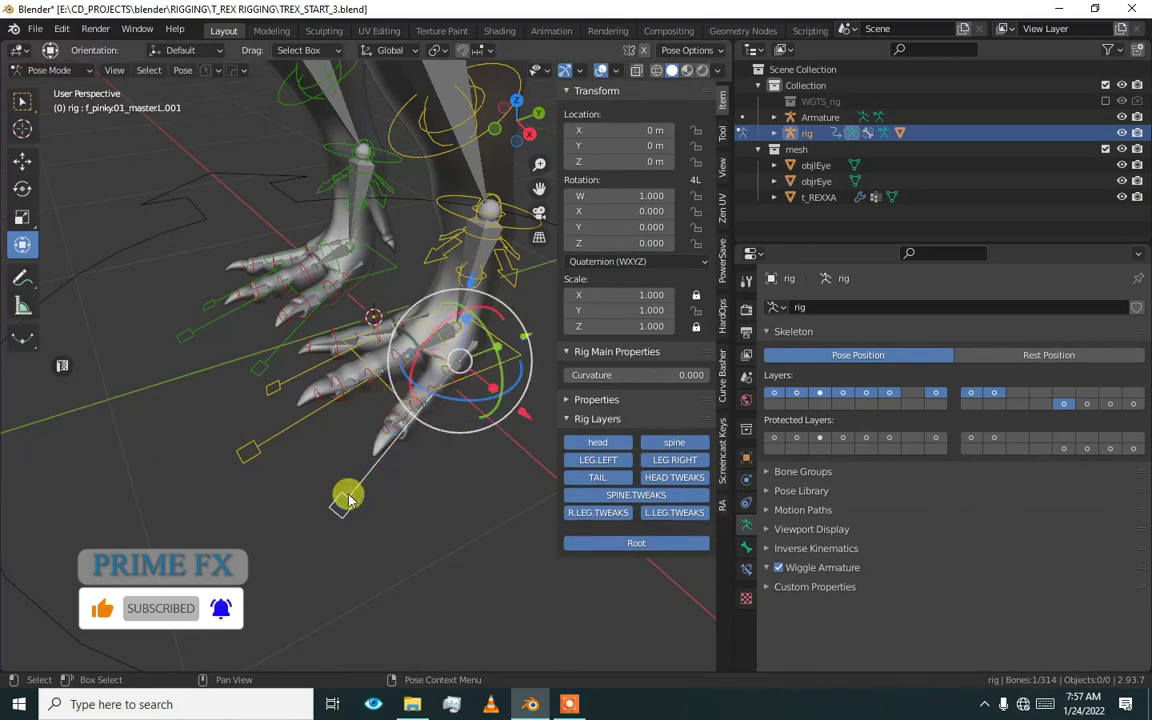
key("r")
key("r")
right_click(391, 329)
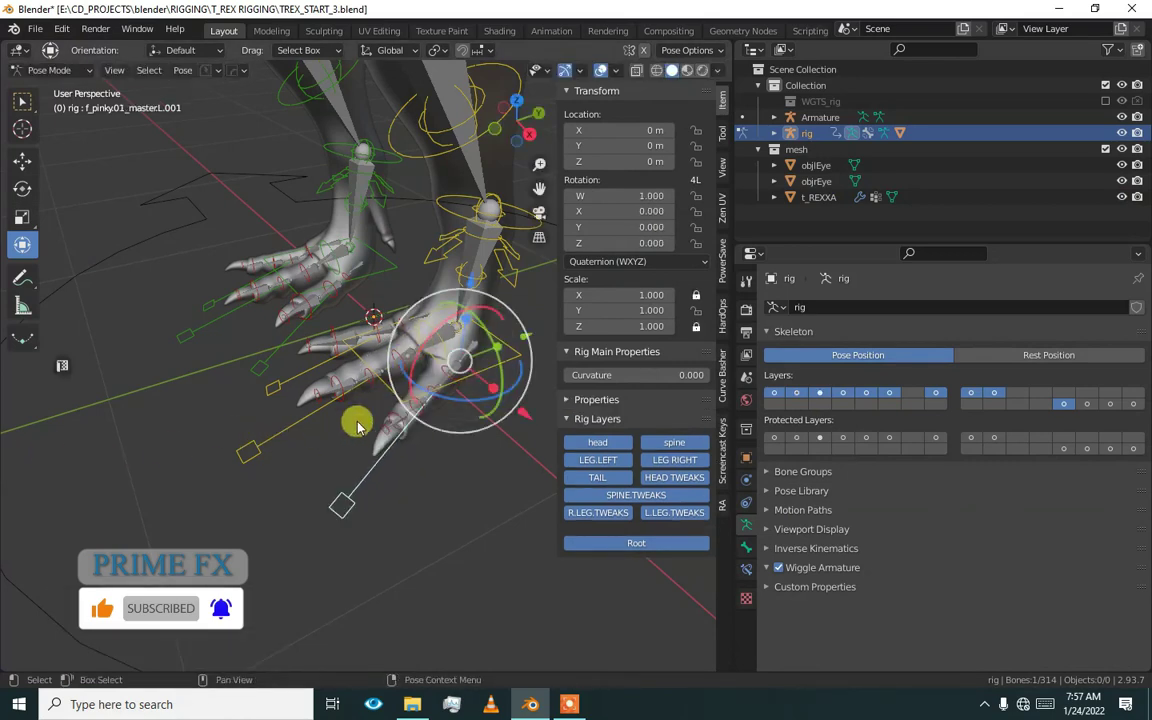
key("s")
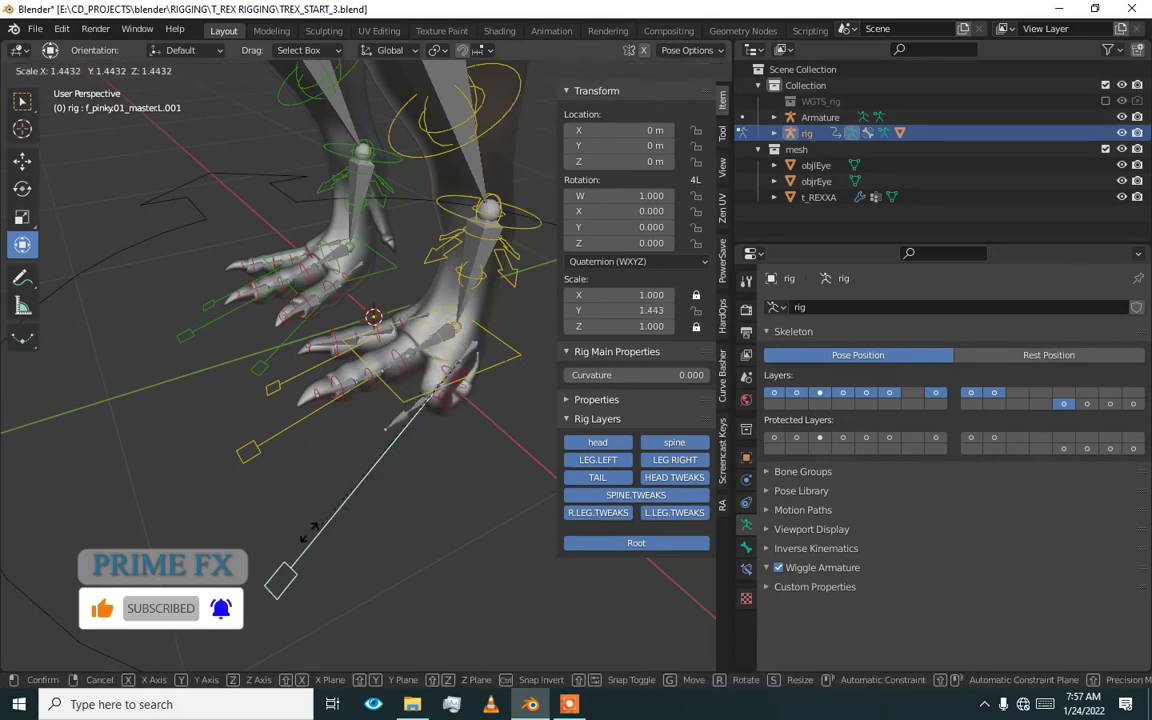
right_click(321, 527)
- Test scaling the middle toe's f_pinky.01_master.L.003 control, cancel it and deselect all controls
left_click(308, 430)
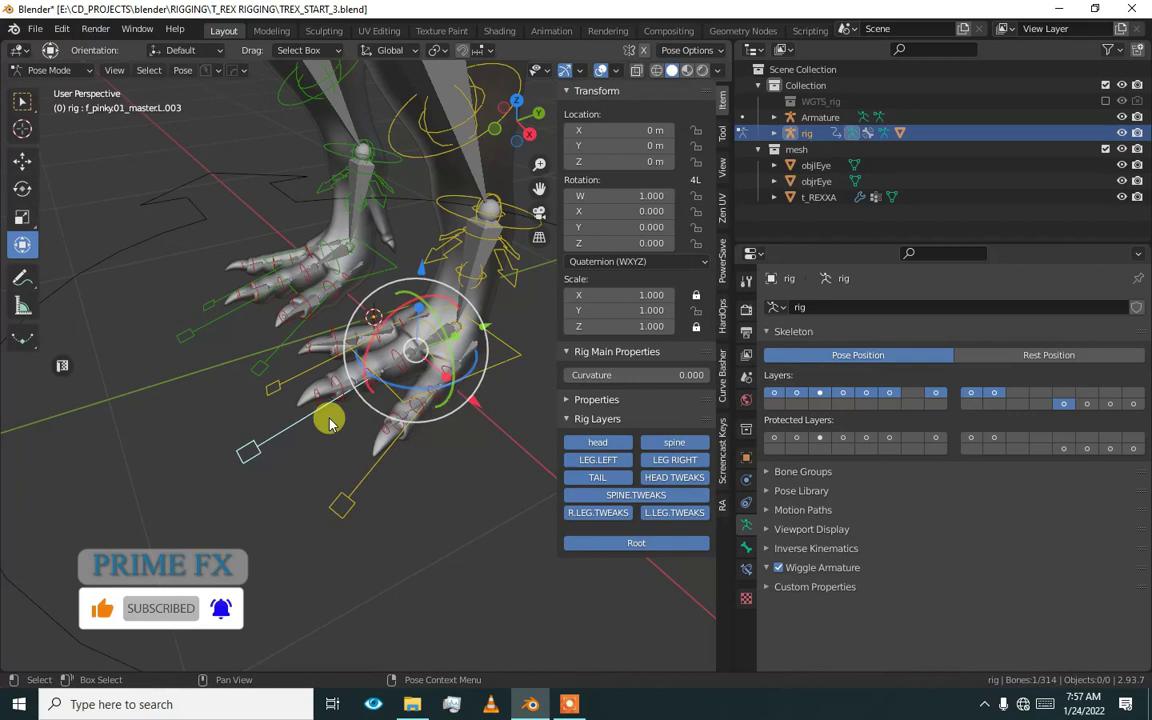
key("s")
right_click(278, 432)
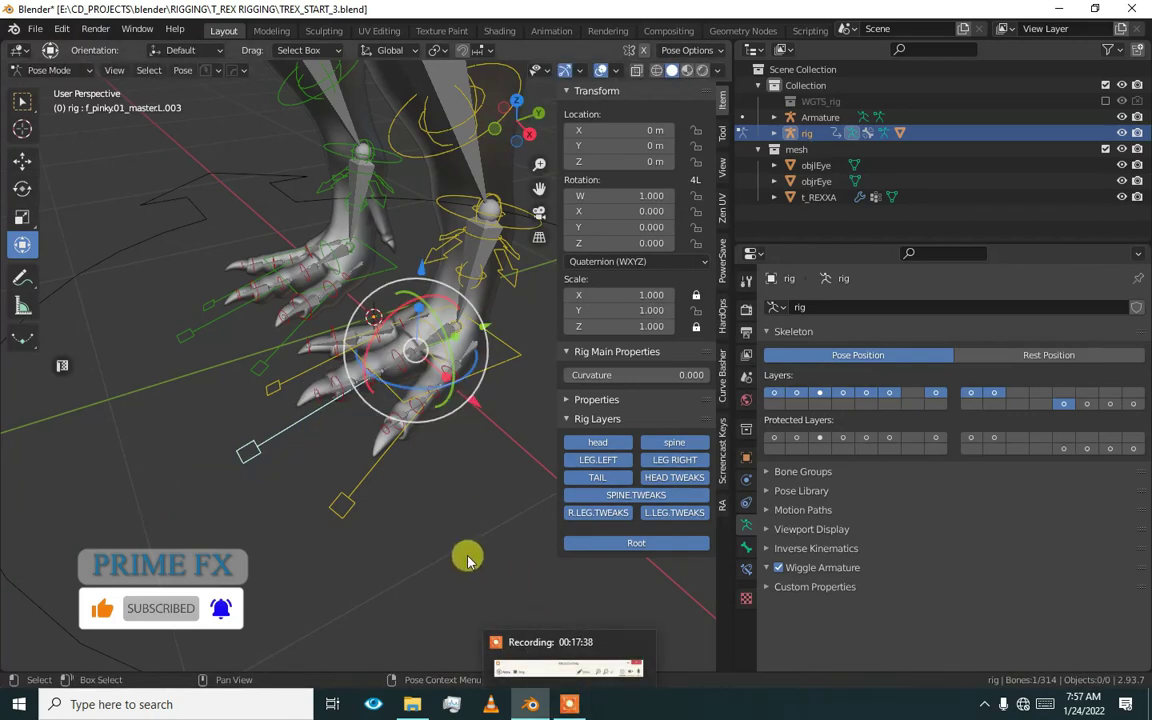
left_click(468, 558)
scroll(460, 530, "down", 6)
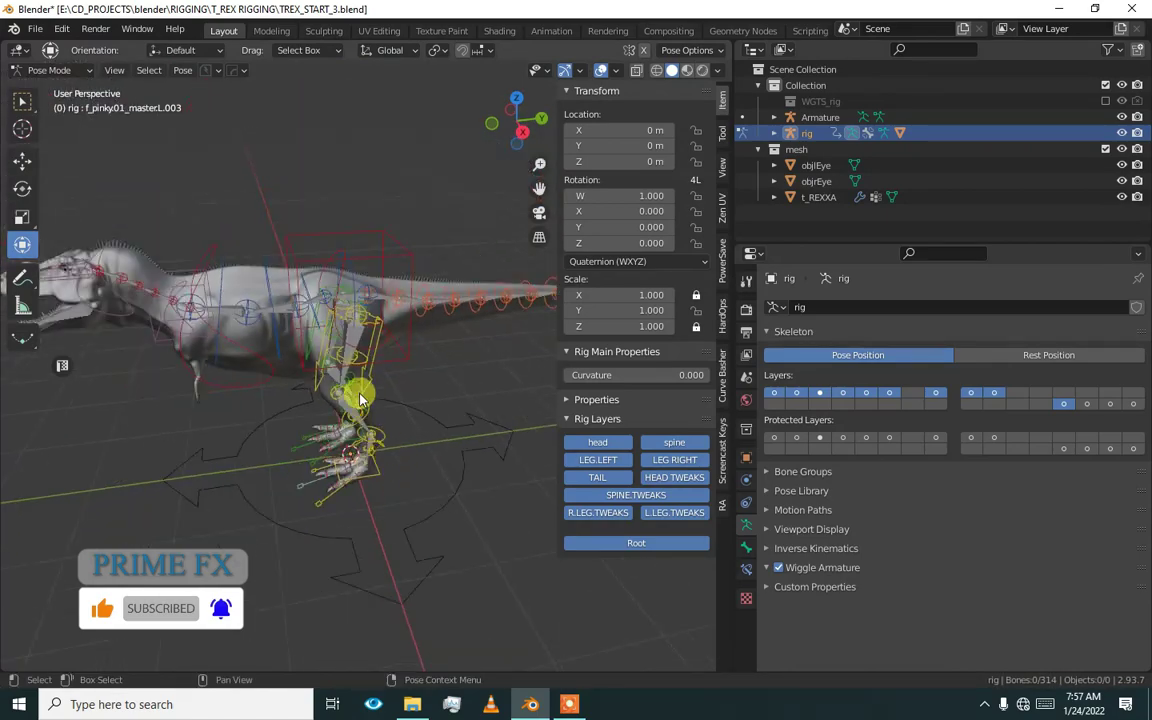